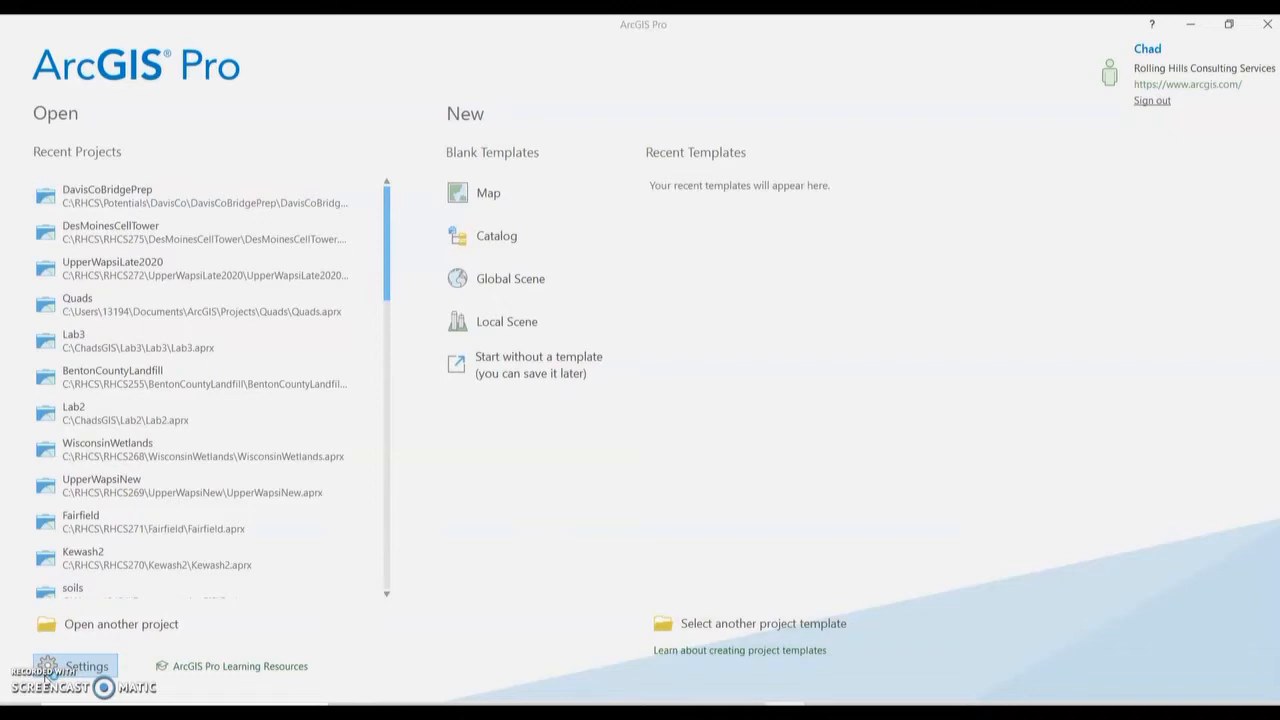
# Start a new project from the blank Map template.
pyautogui.click(66, 669)
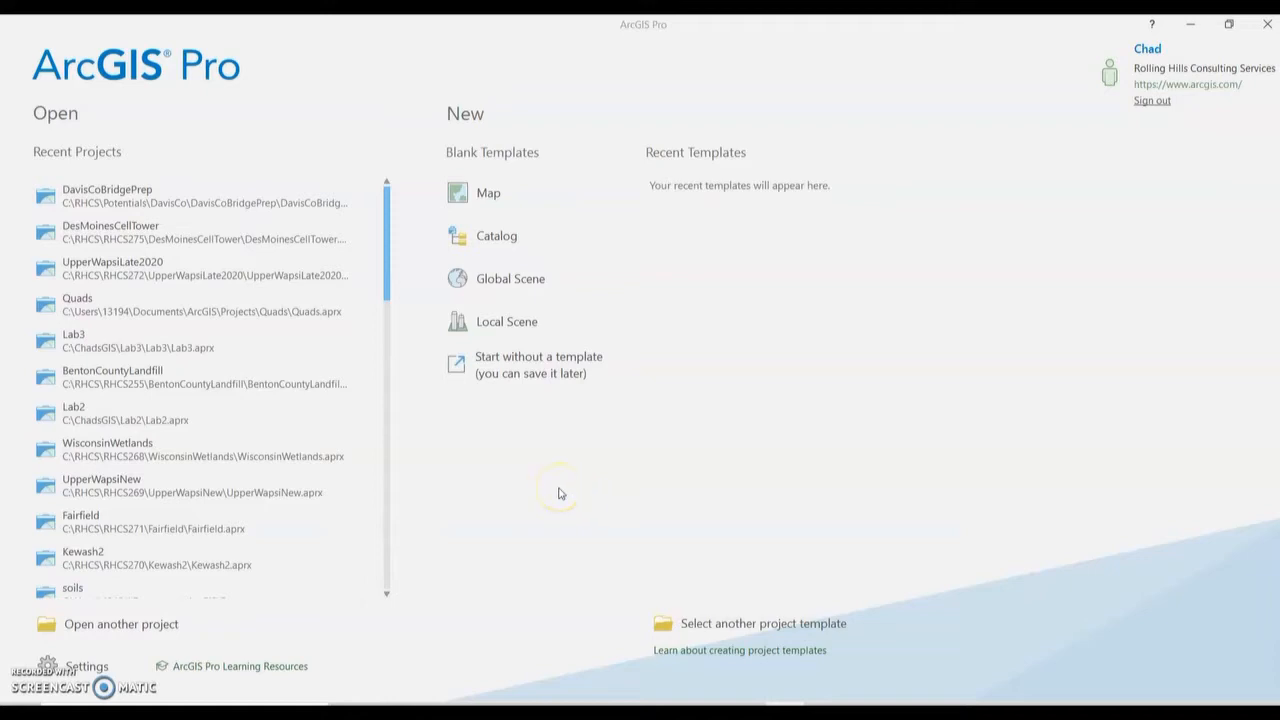
pyautogui.click(525, 195)
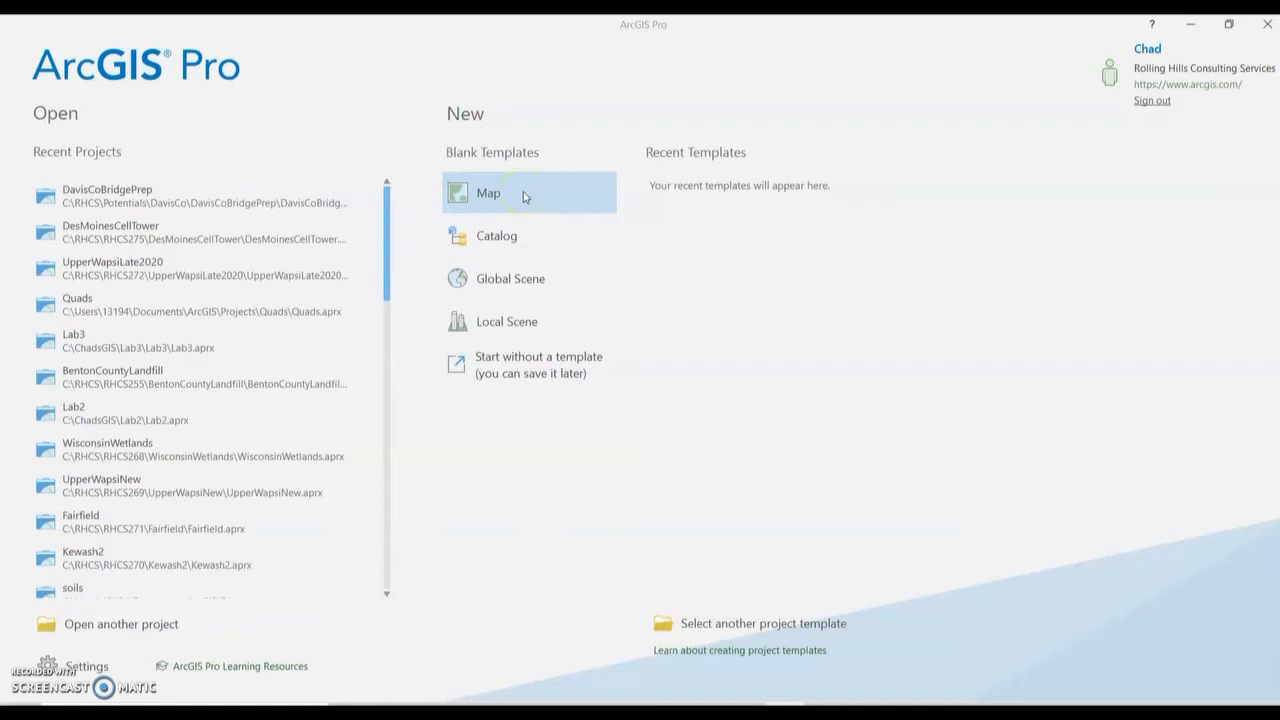
pyautogui.click(523, 195)
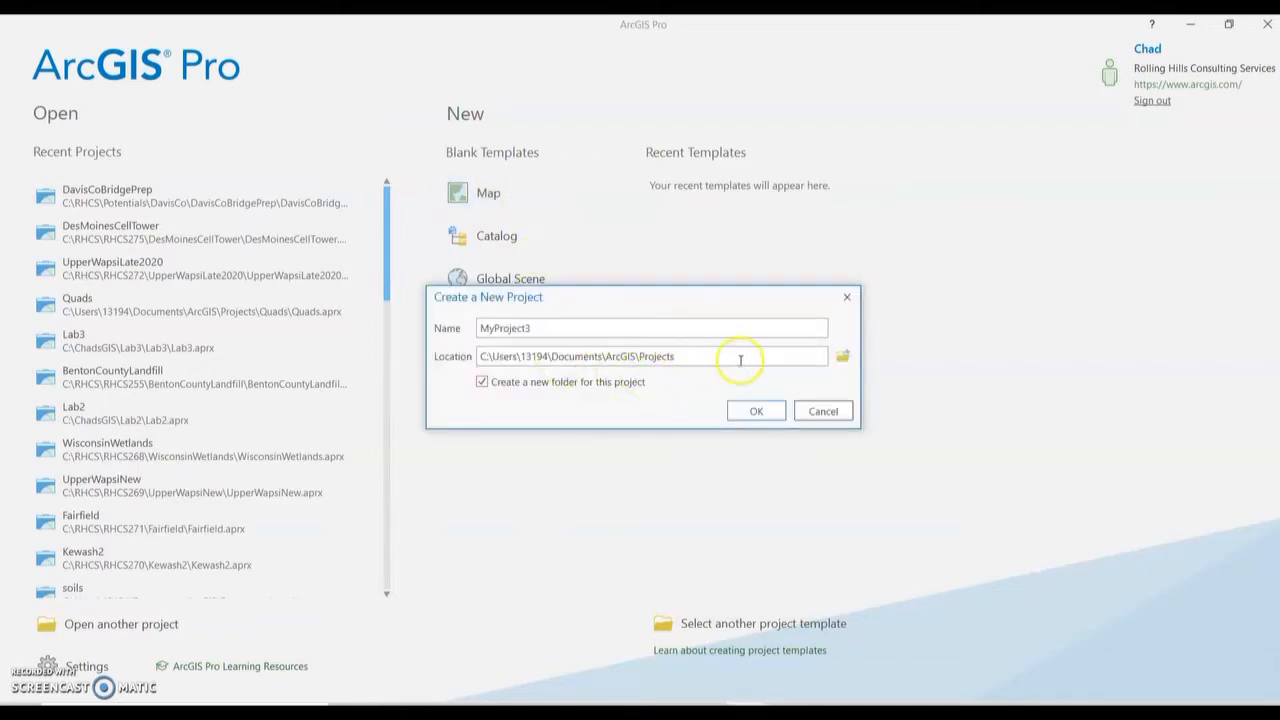
# Set the new project's location to the ChadsGIS folder on the C: drive.
pyautogui.click(845, 363)
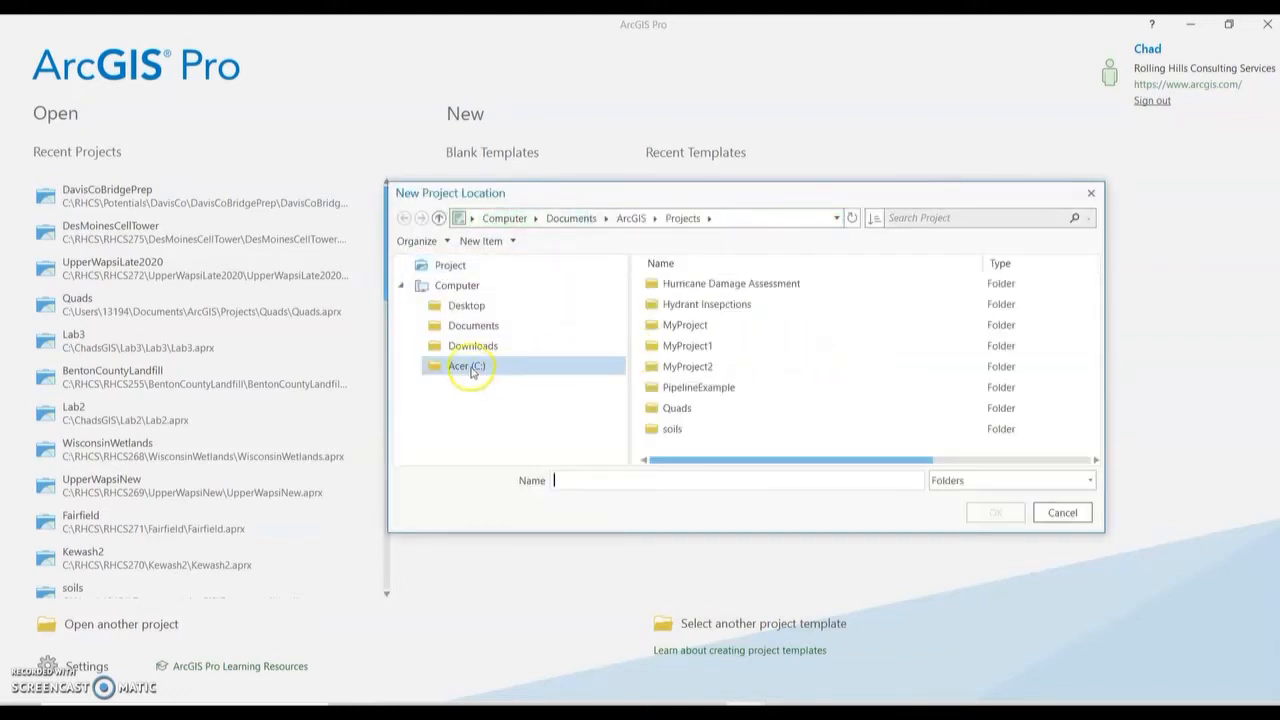
pyautogui.click(470, 368)
pyautogui.click(733, 370)
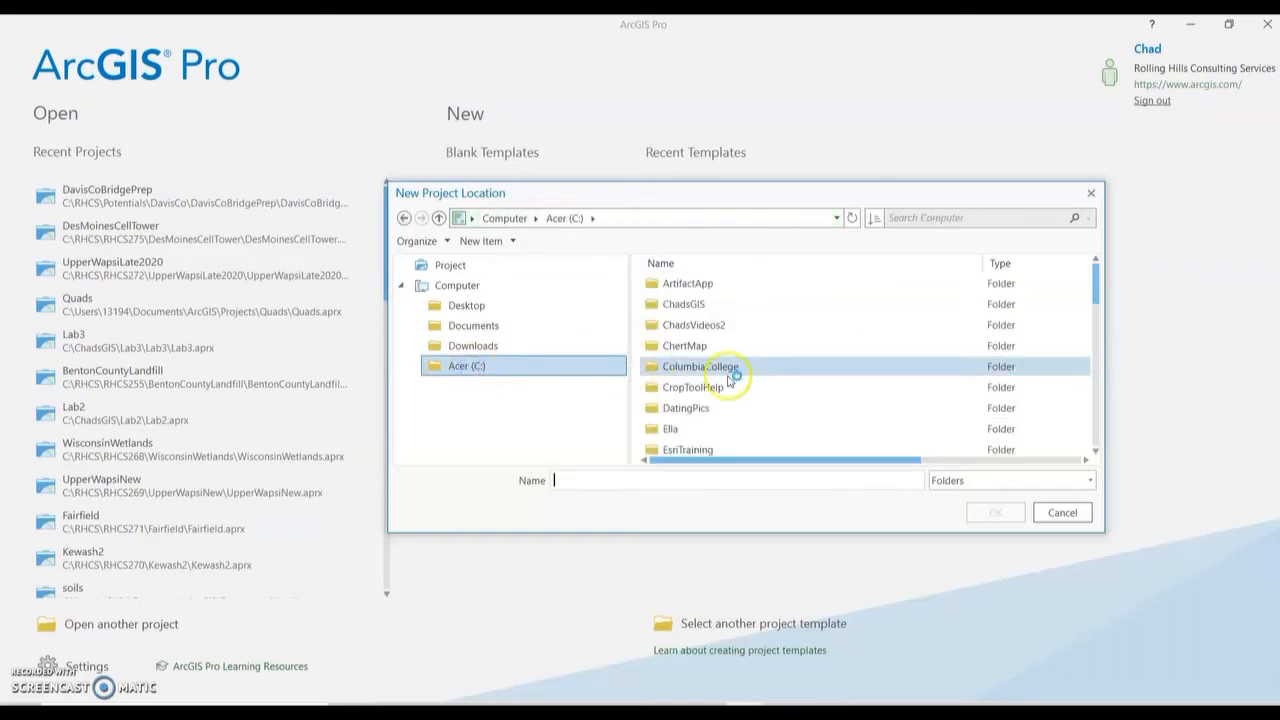
pyautogui.scroll(-8, 729, 378)
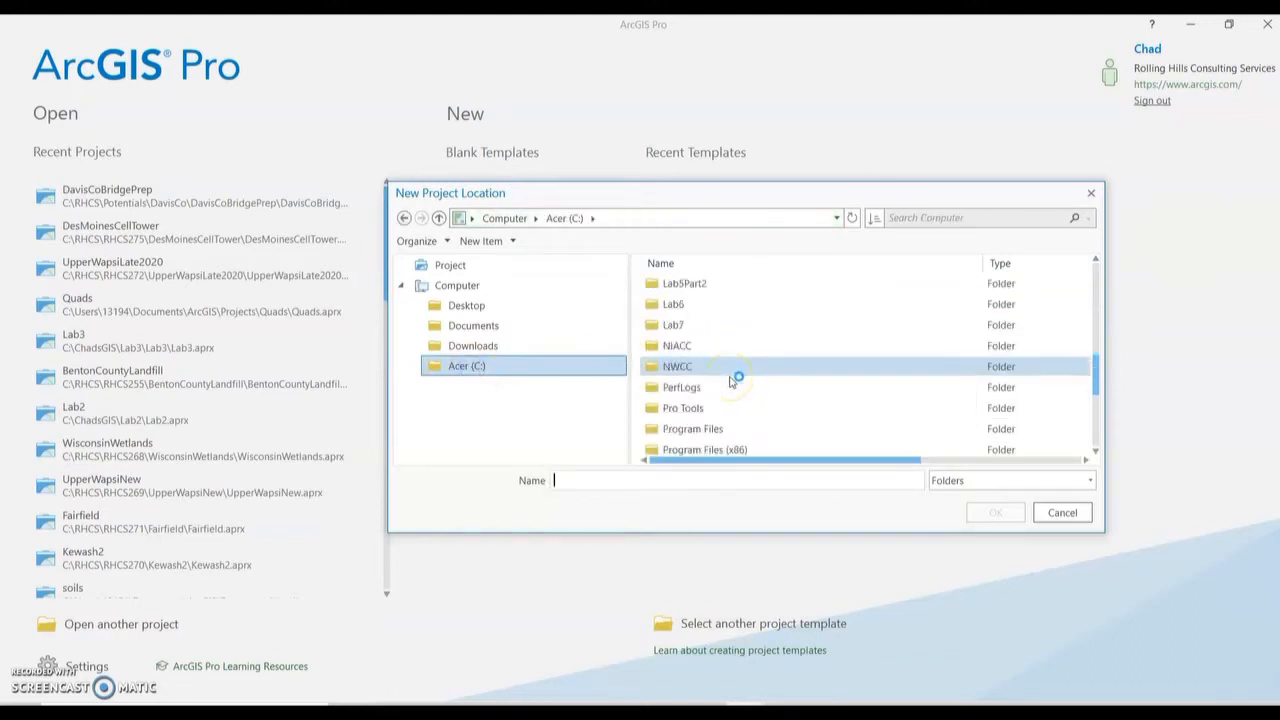
pyautogui.scroll(-1, 729, 380)
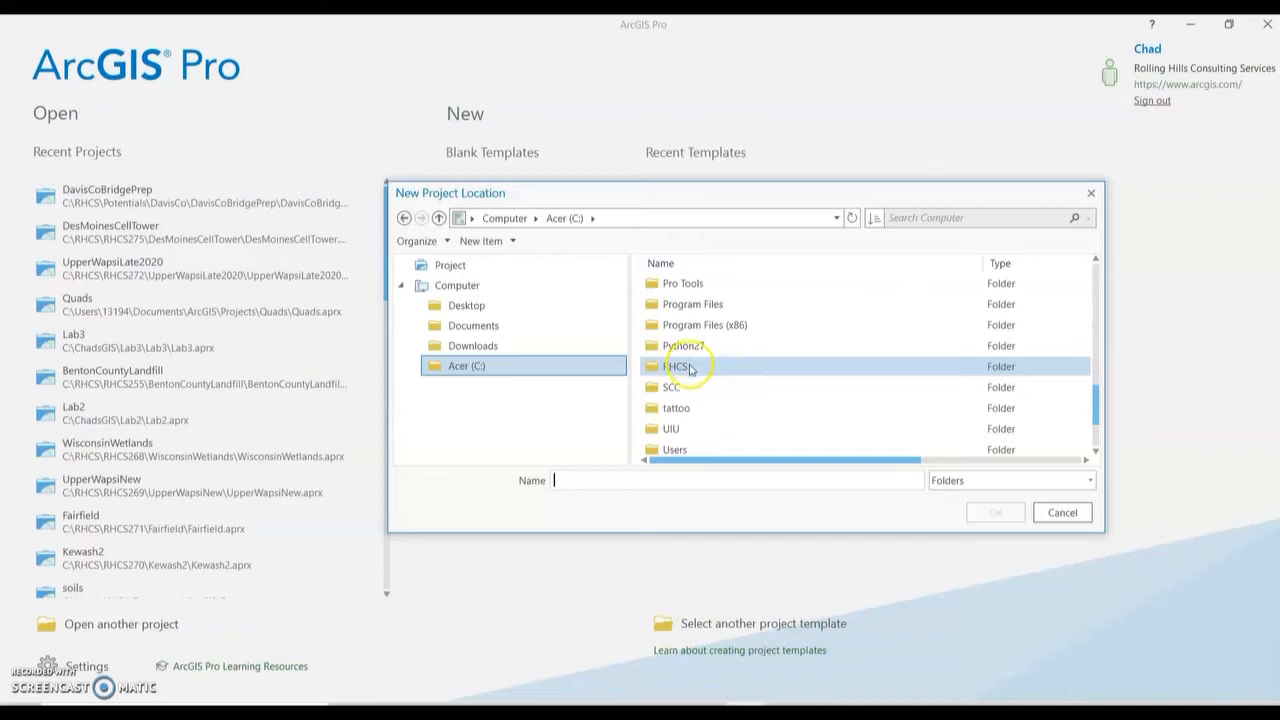
pyautogui.click(683, 325)
pyautogui.scroll(10, 683, 325)
pyautogui.click(688, 283)
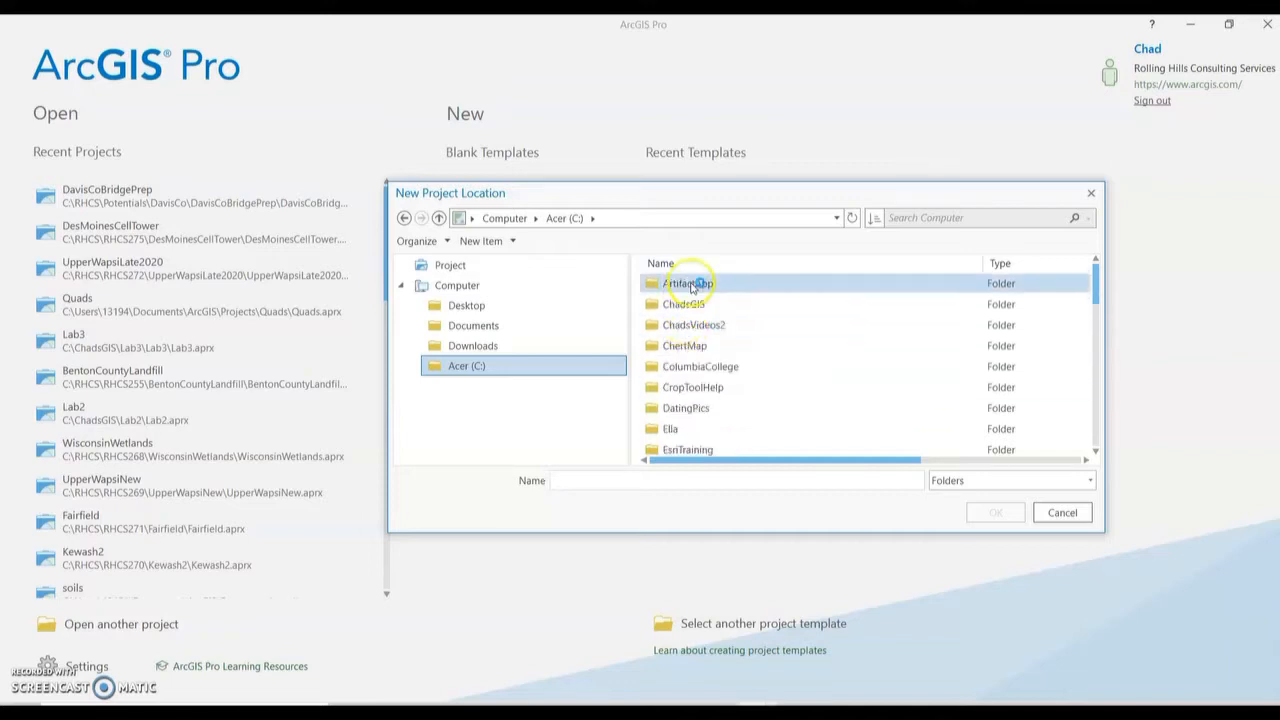
pyautogui.click(690, 304)
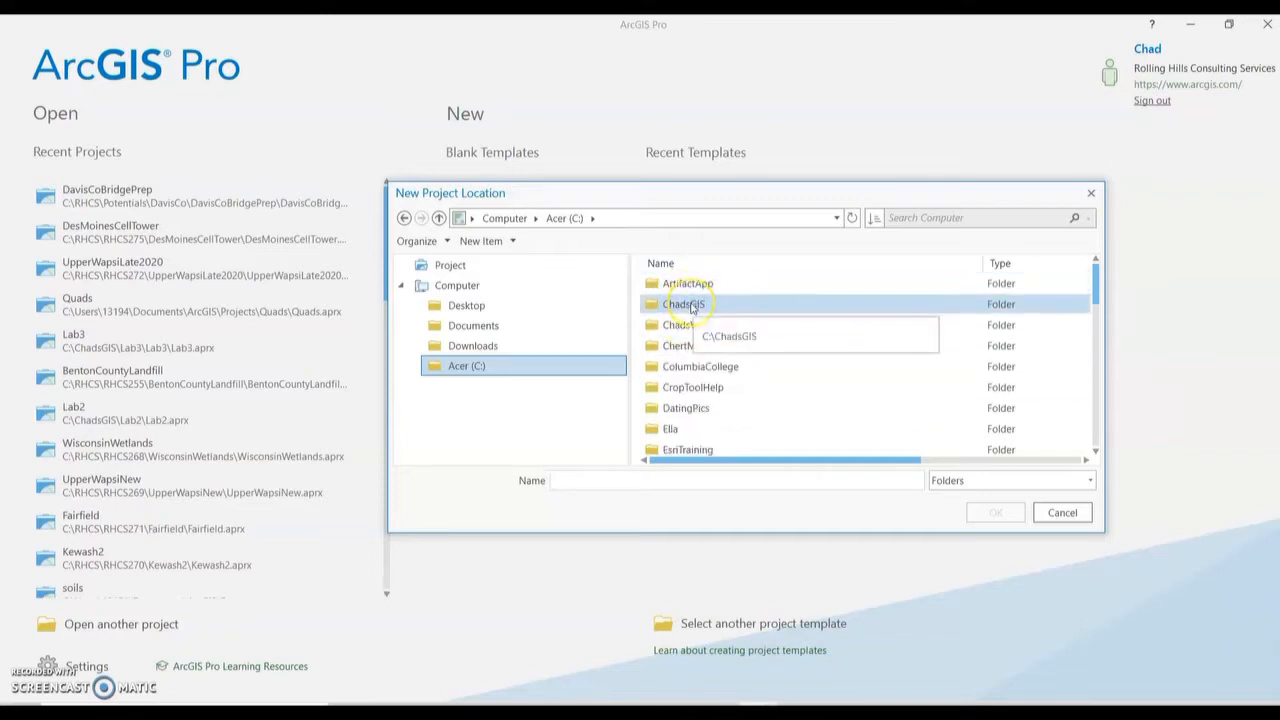
pyautogui.click(690, 305)
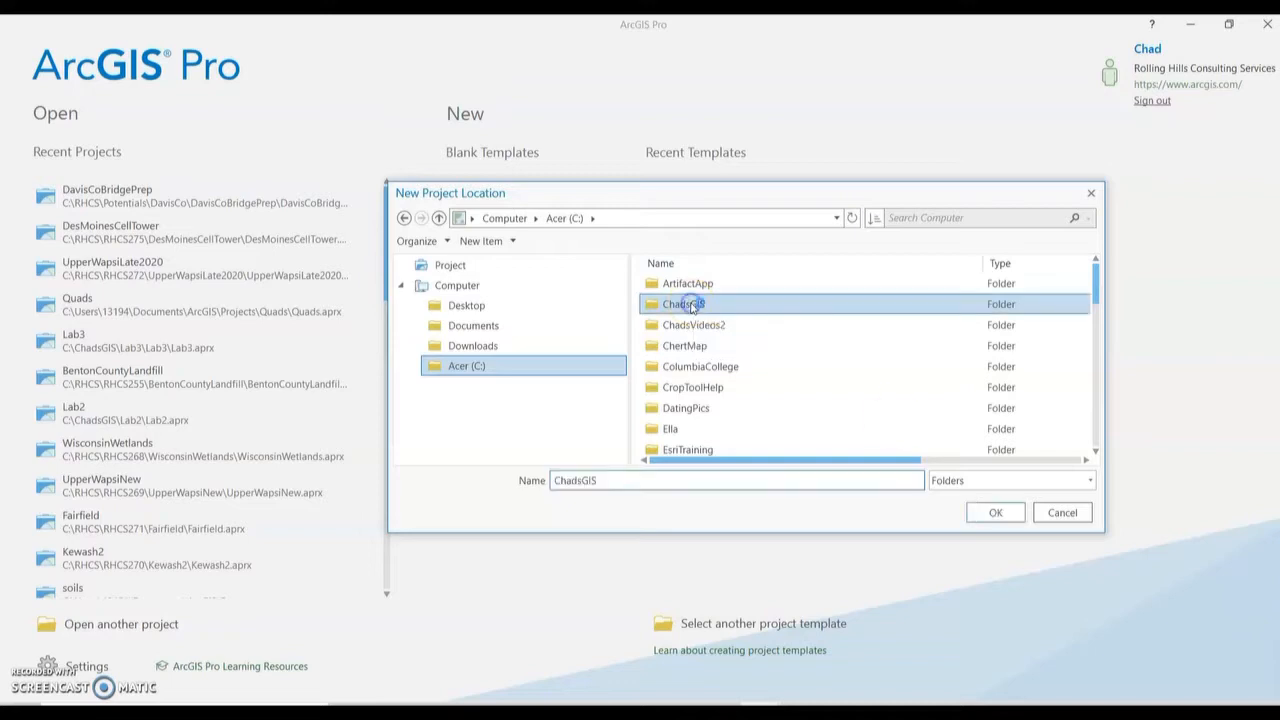
pyautogui.click(998, 515)
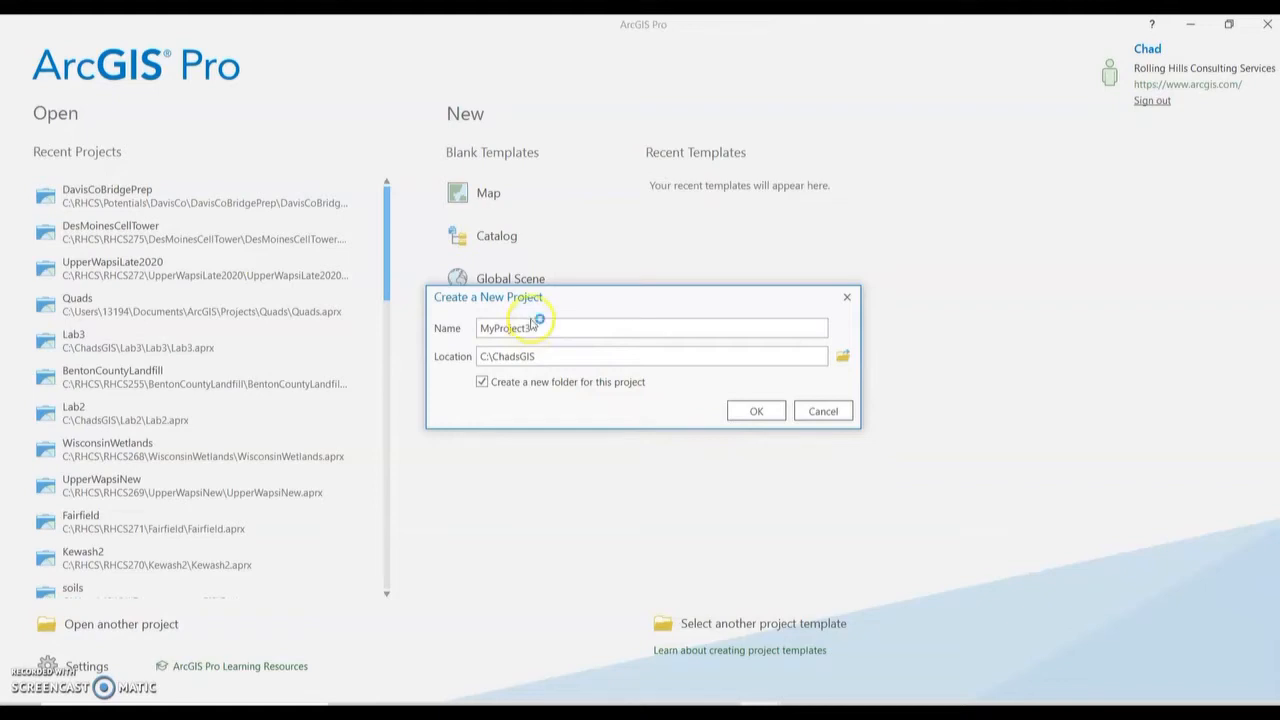
# Name the project Lab4 and create it with its own folder in C:\ChadsGIS.
pyautogui.moveTo(534, 328); pyautogui.dragTo(377, 330)
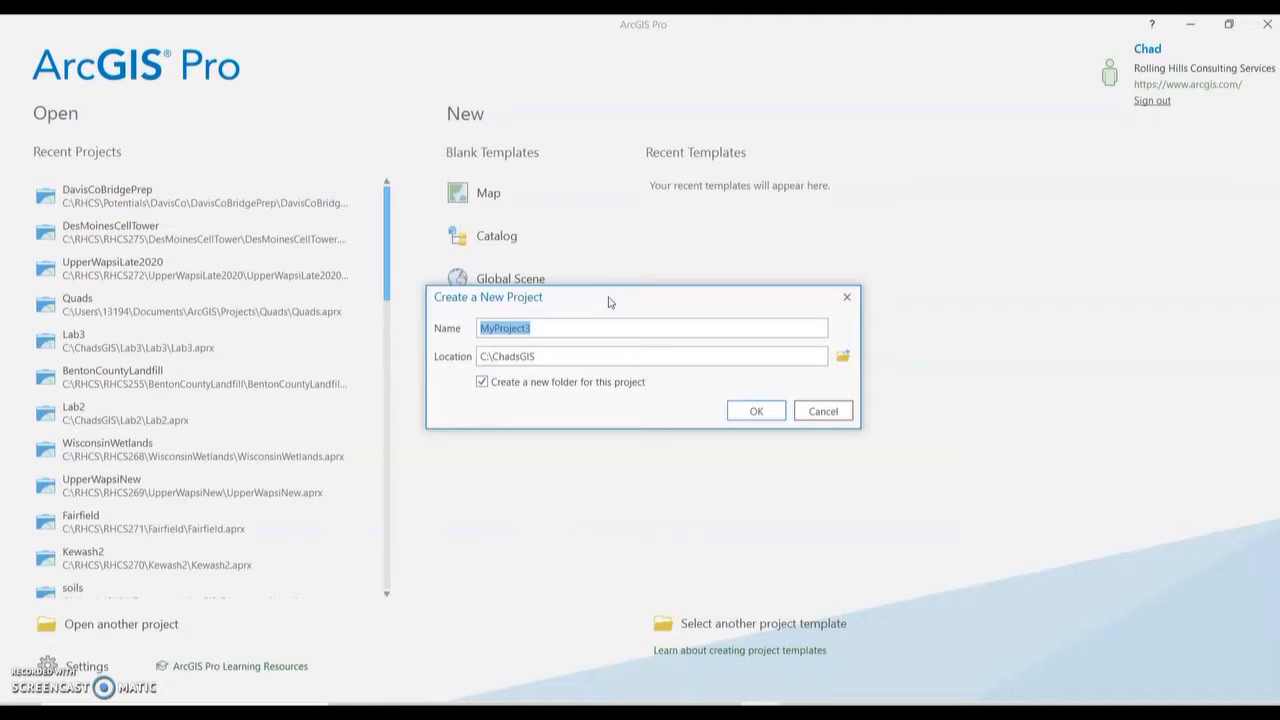
pyautogui.write('Lab4')
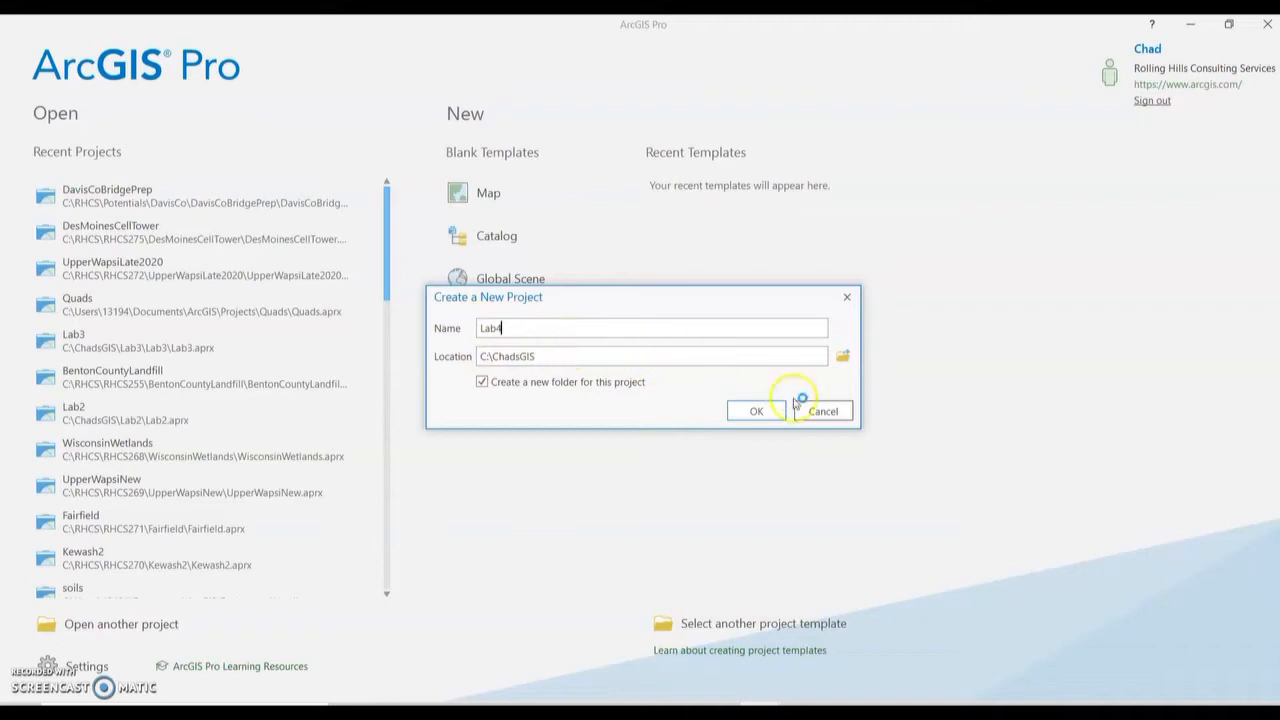
pyautogui.click(762, 412)
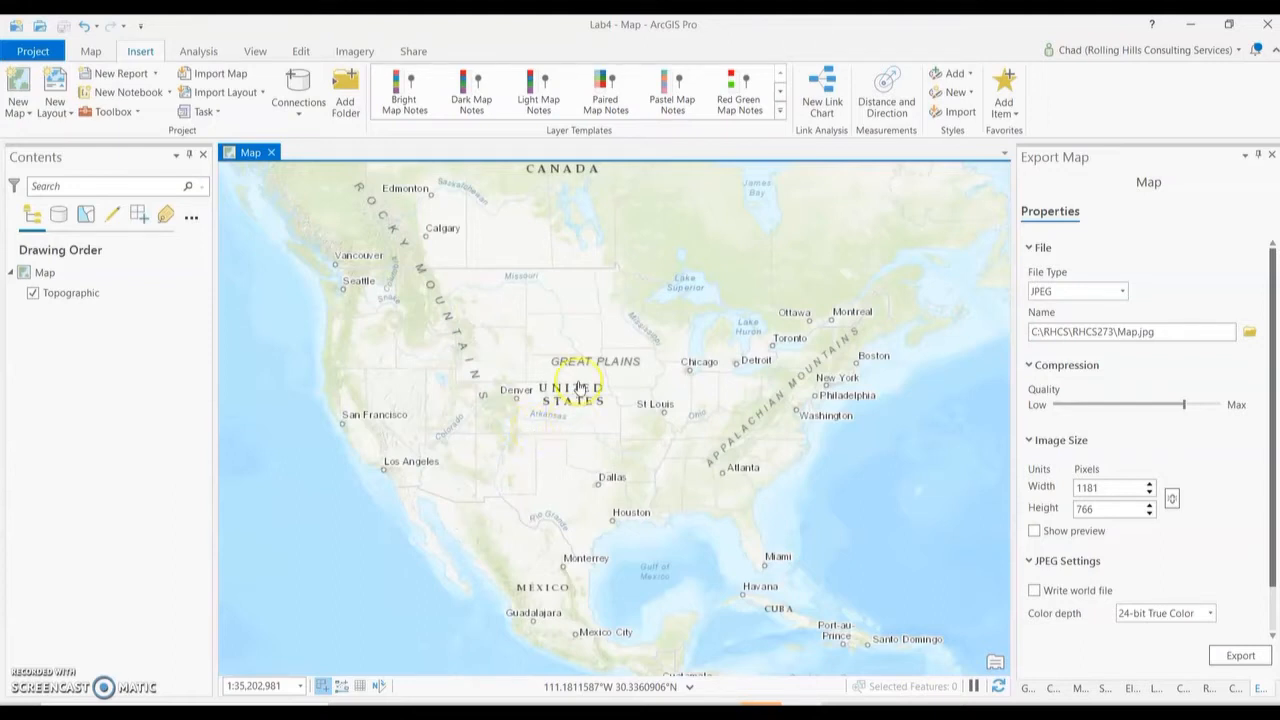
pyautogui.click(580, 387)
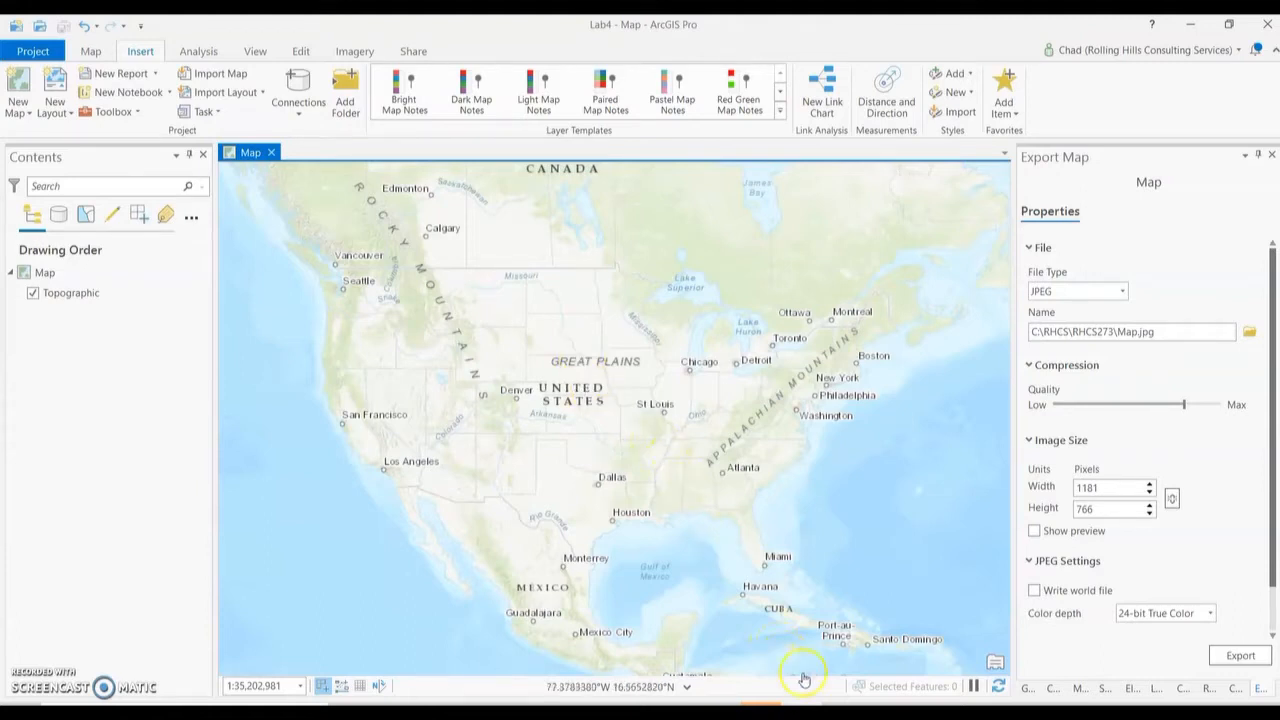
# Switch to the Word document and copy the proposed cell tower's decimal latitude, 41.621769.
pyautogui.moveTo(762, 710)
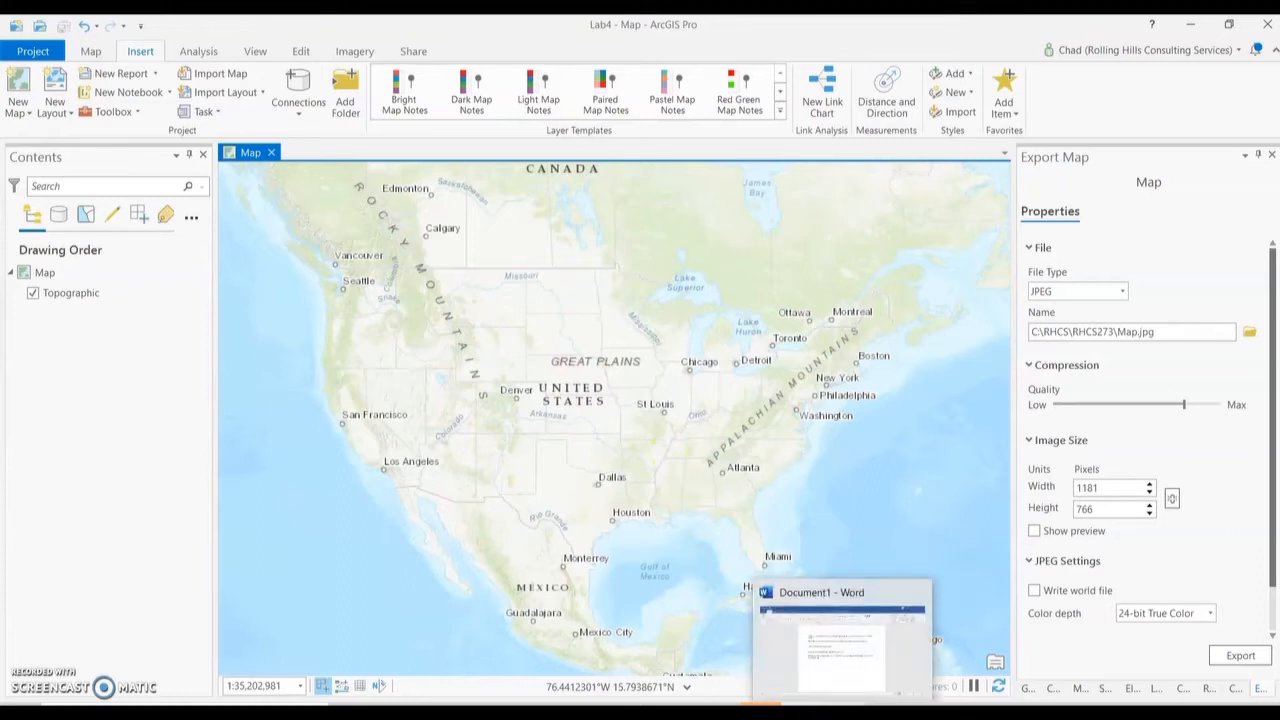
pyautogui.click(762, 710)
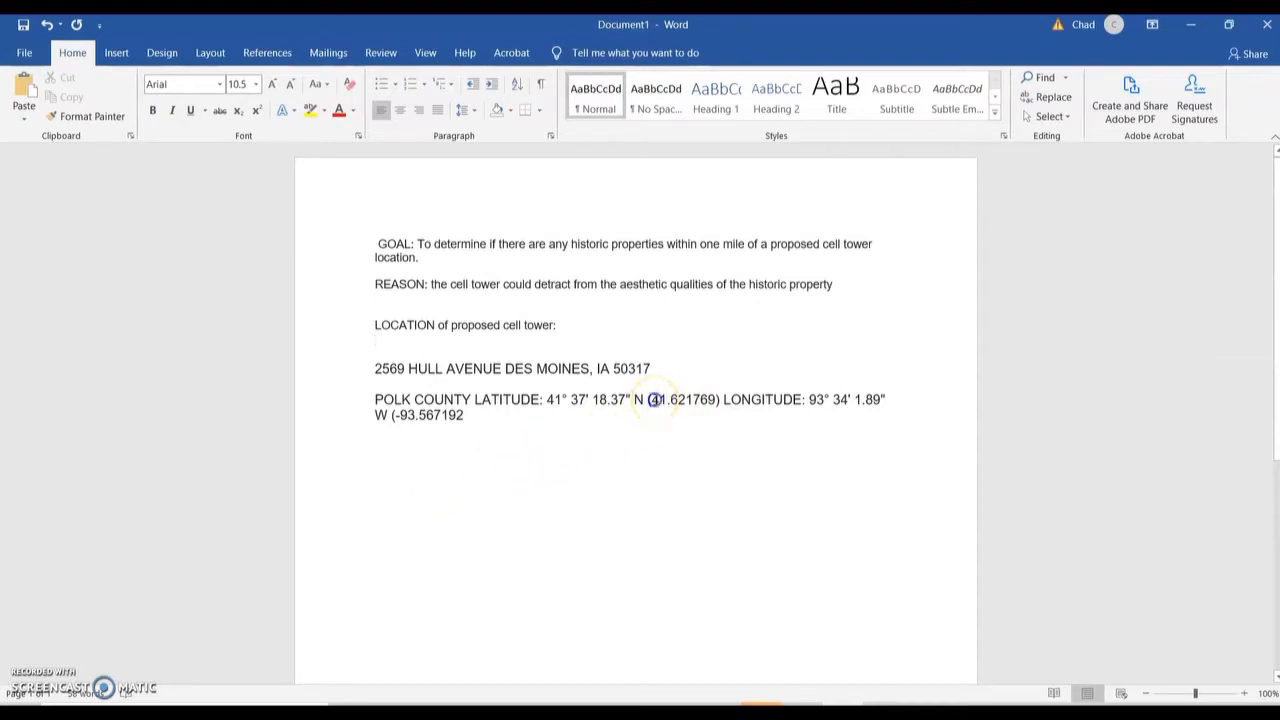
pyautogui.moveTo(651, 400); pyautogui.dragTo(697, 405)
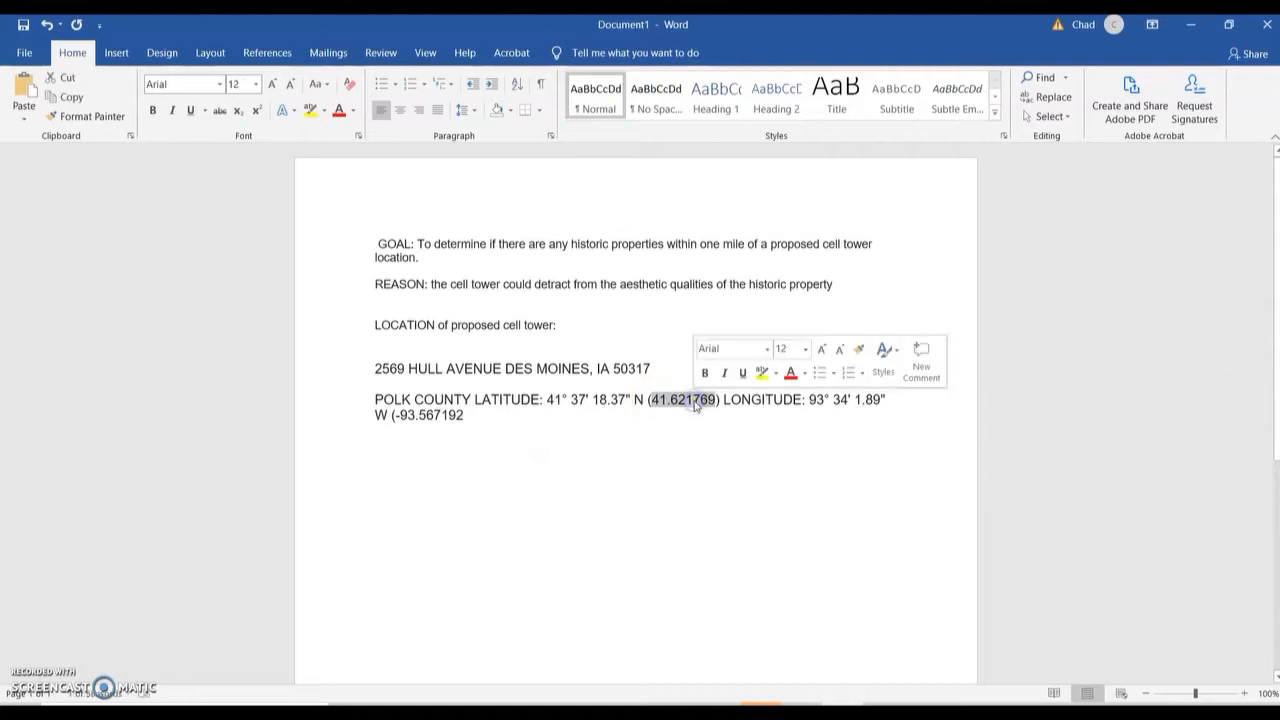
pyautogui.rightClick(697, 405)
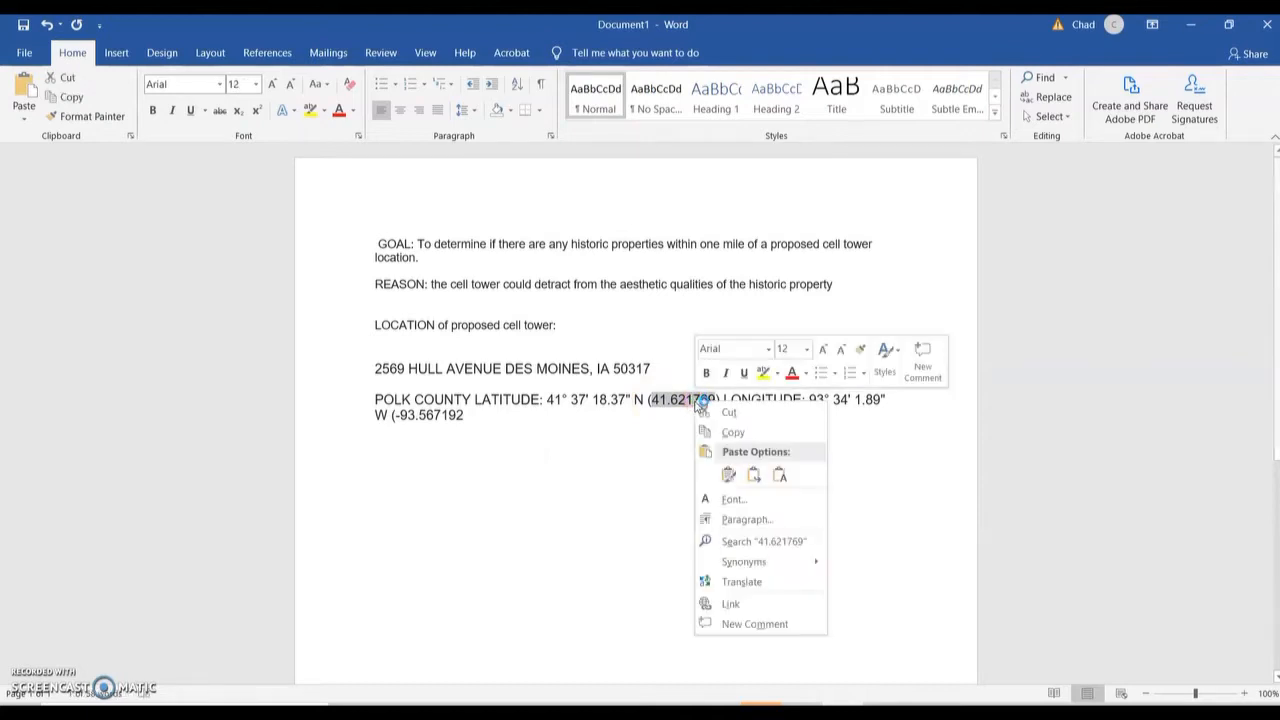
pyautogui.click(721, 434)
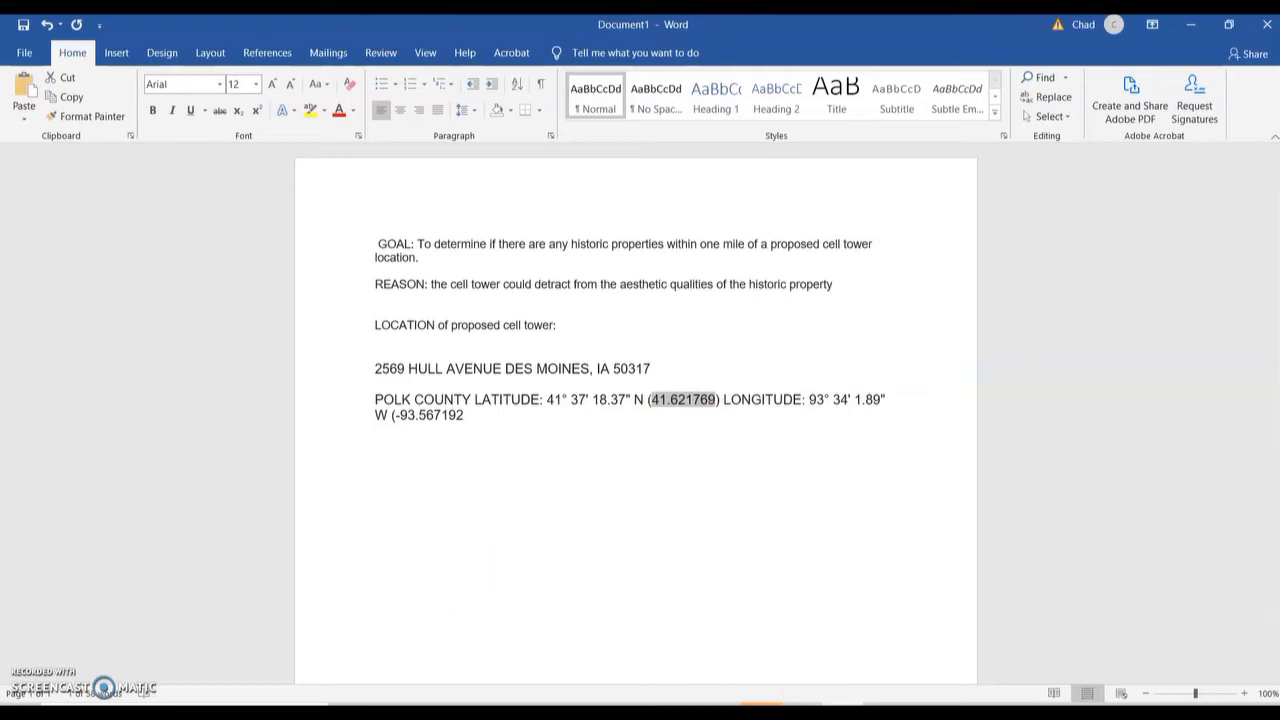
# Return to ArcGIS Pro, start Go To XY and paste 41.621769 as the latitude.
pyautogui.hotkey('alt', 'Tab')
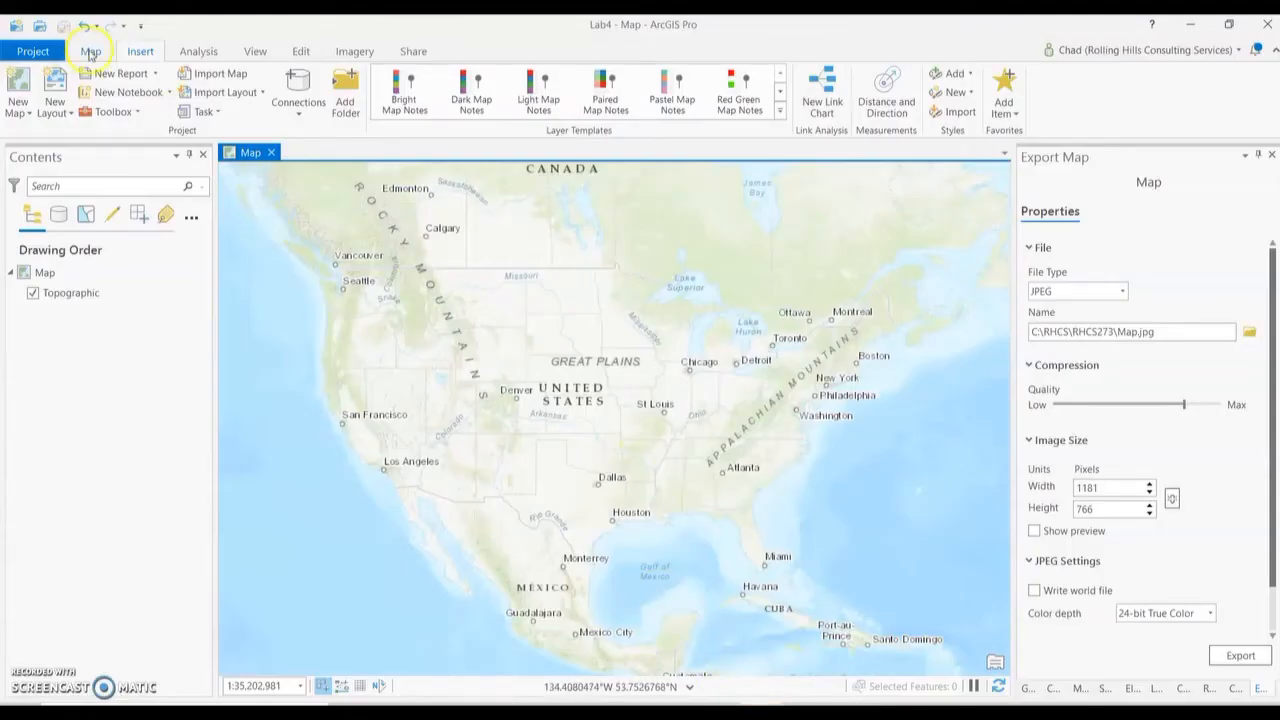
pyautogui.click(90, 51)
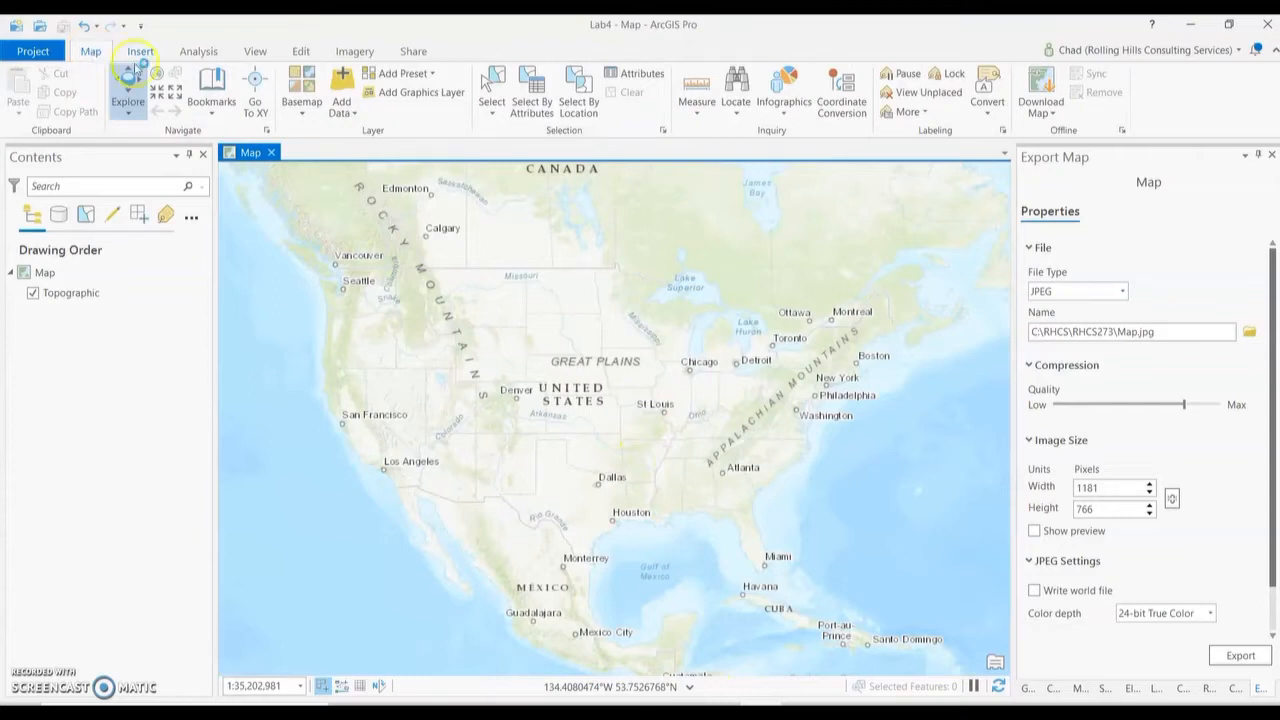
pyautogui.click(256, 86)
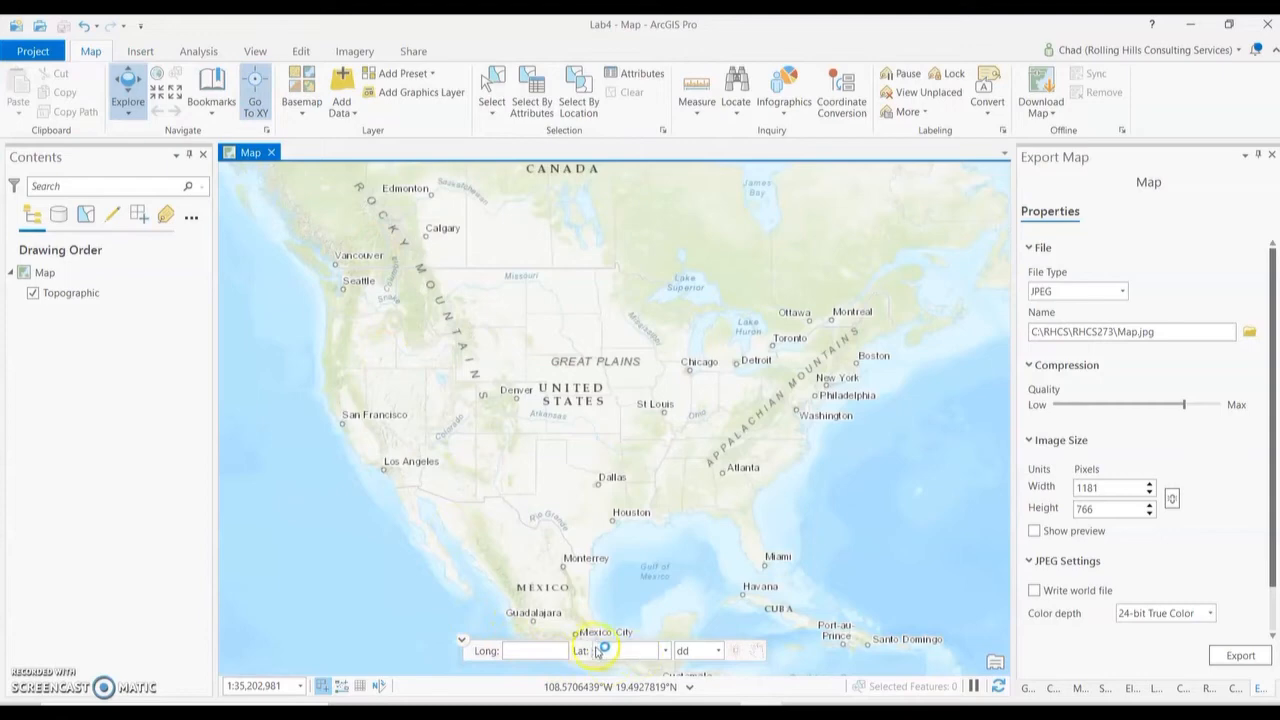
pyautogui.click(600, 650)
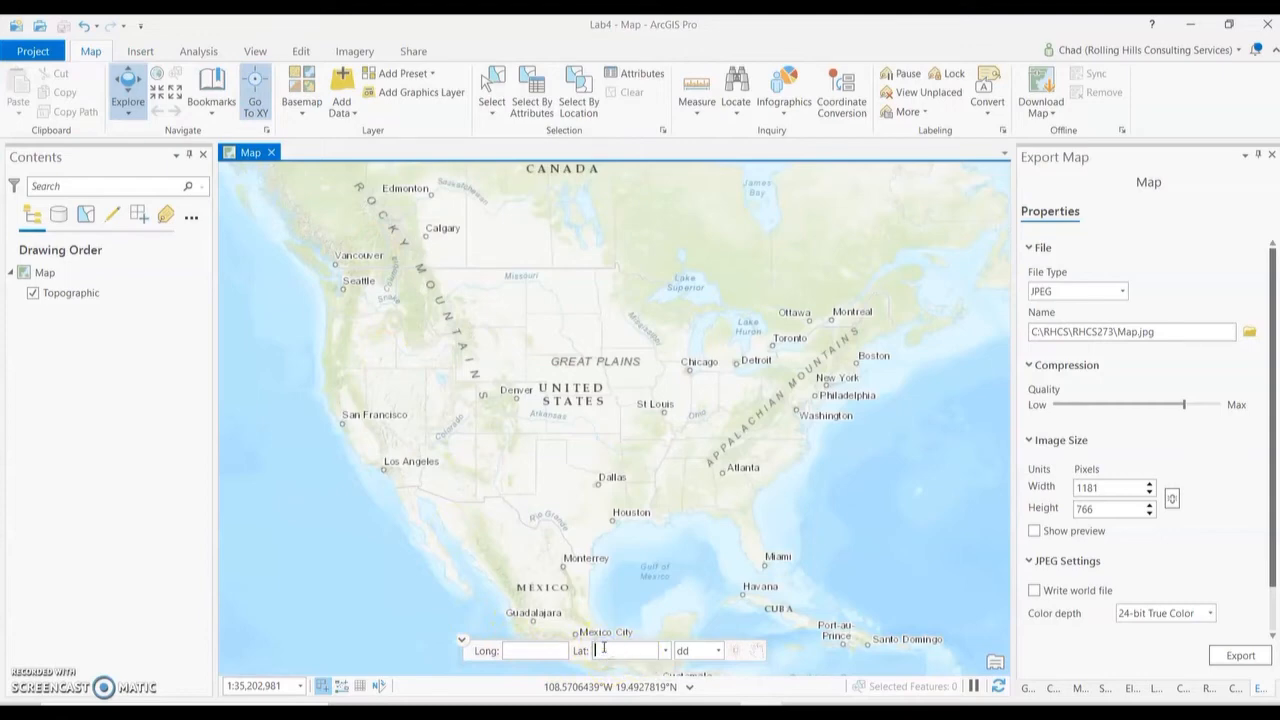
pyautogui.click(692, 653)
pyautogui.click(605, 650)
pyautogui.hotkey('ctrl', 'v')
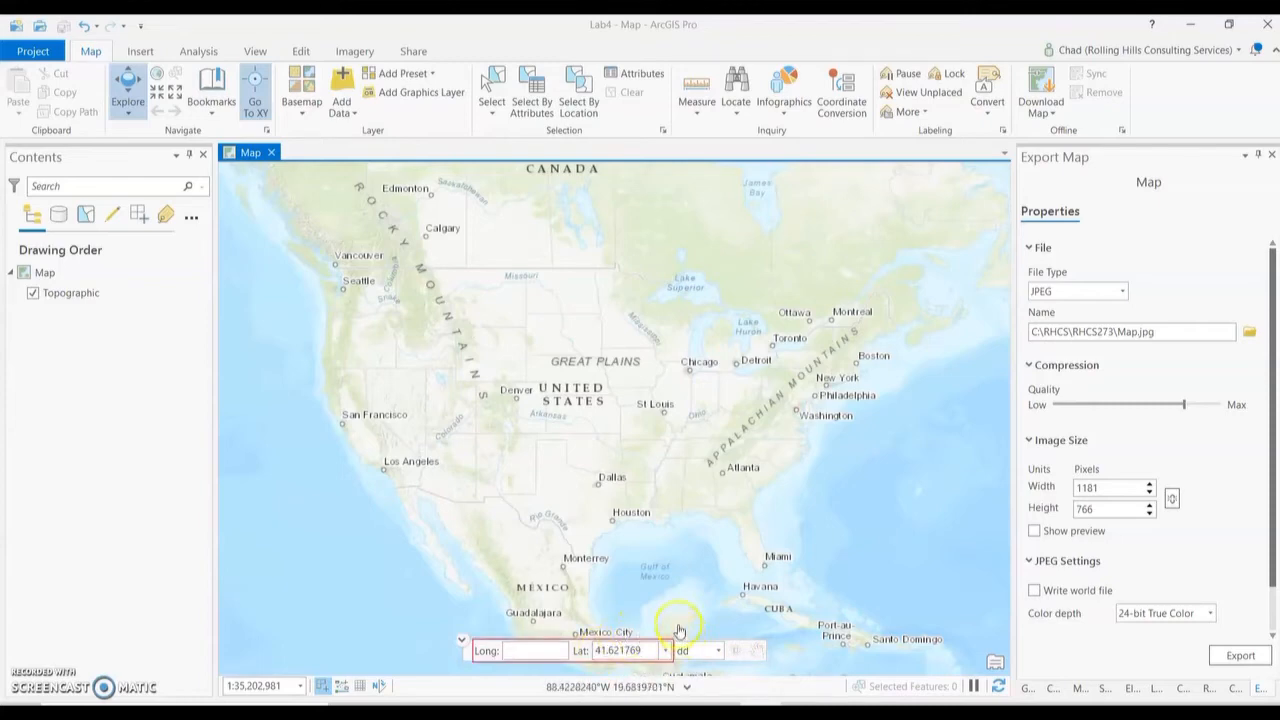
# Switch back to the Word document and copy the tower's decimal longitude, -93.567192.
pyautogui.hotkey('alt', 'Tab')
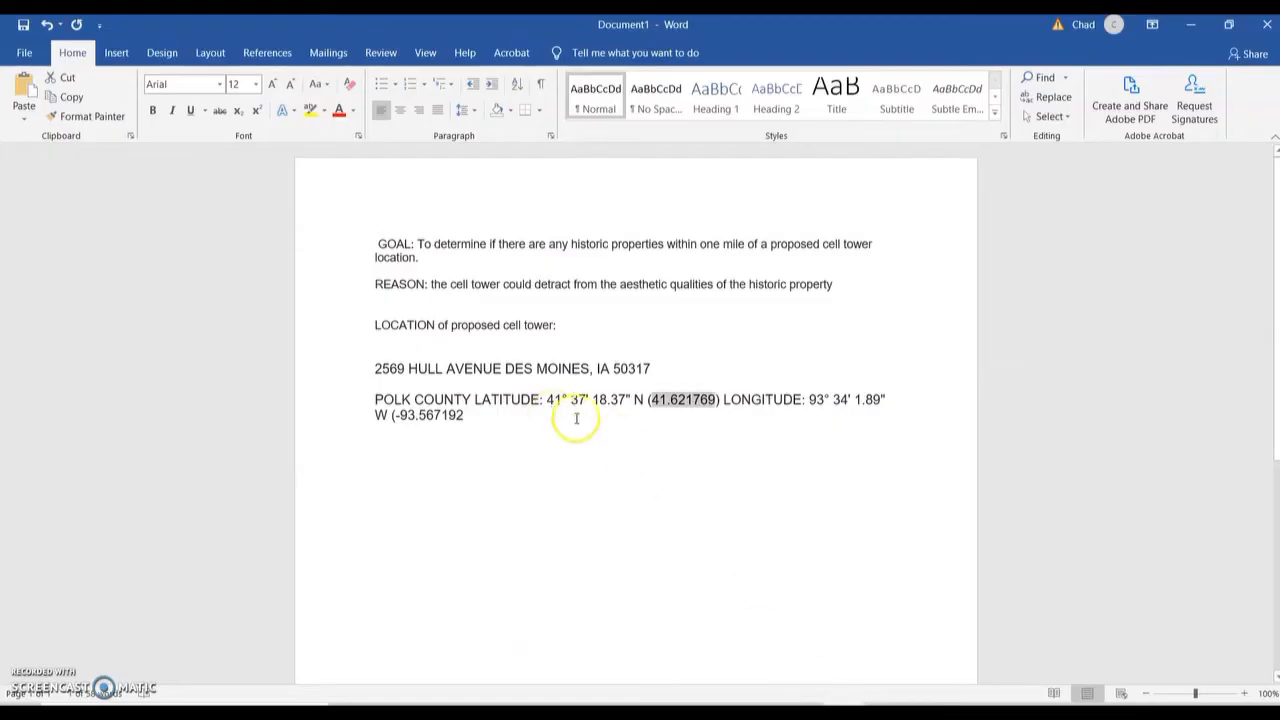
pyautogui.moveTo(397, 418)
pyautogui.mouseDown()
pyautogui.moveTo(462, 420)
pyautogui.moveTo(393, 415)
pyautogui.mouseUp()
pyautogui.click(461, 418)
pyautogui.rightClick(410, 414)
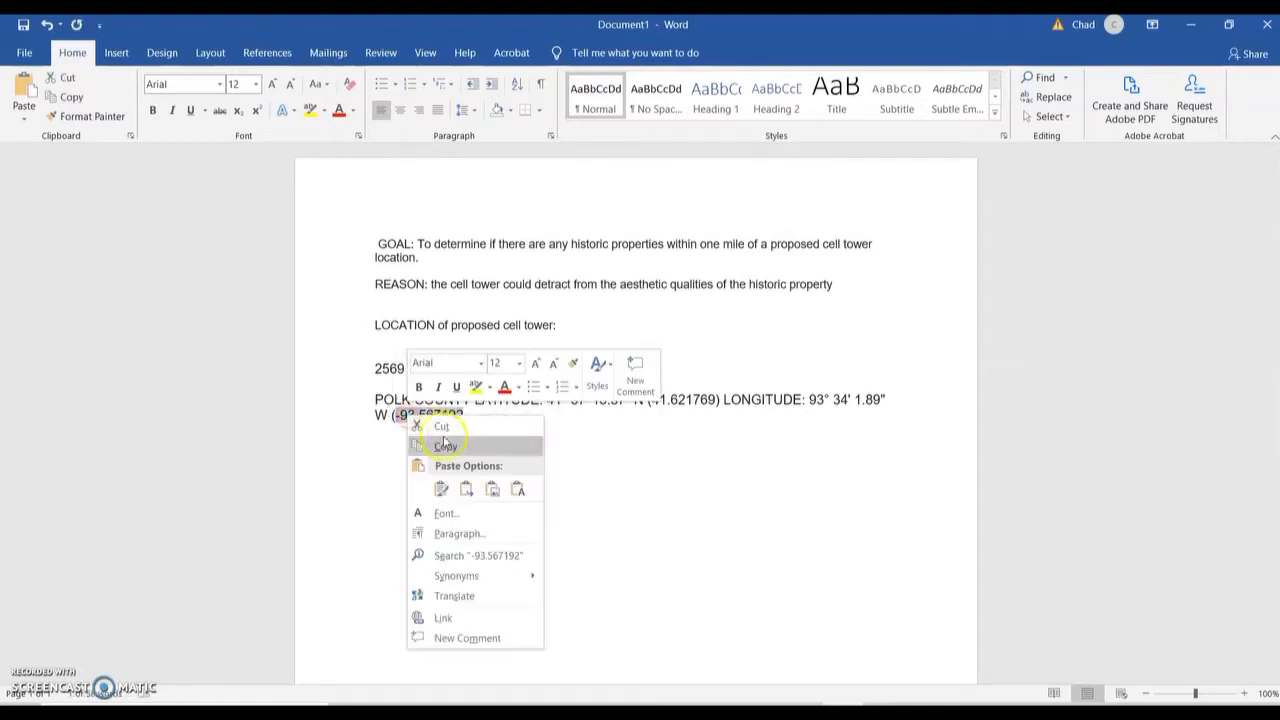
pyautogui.click(449, 443)
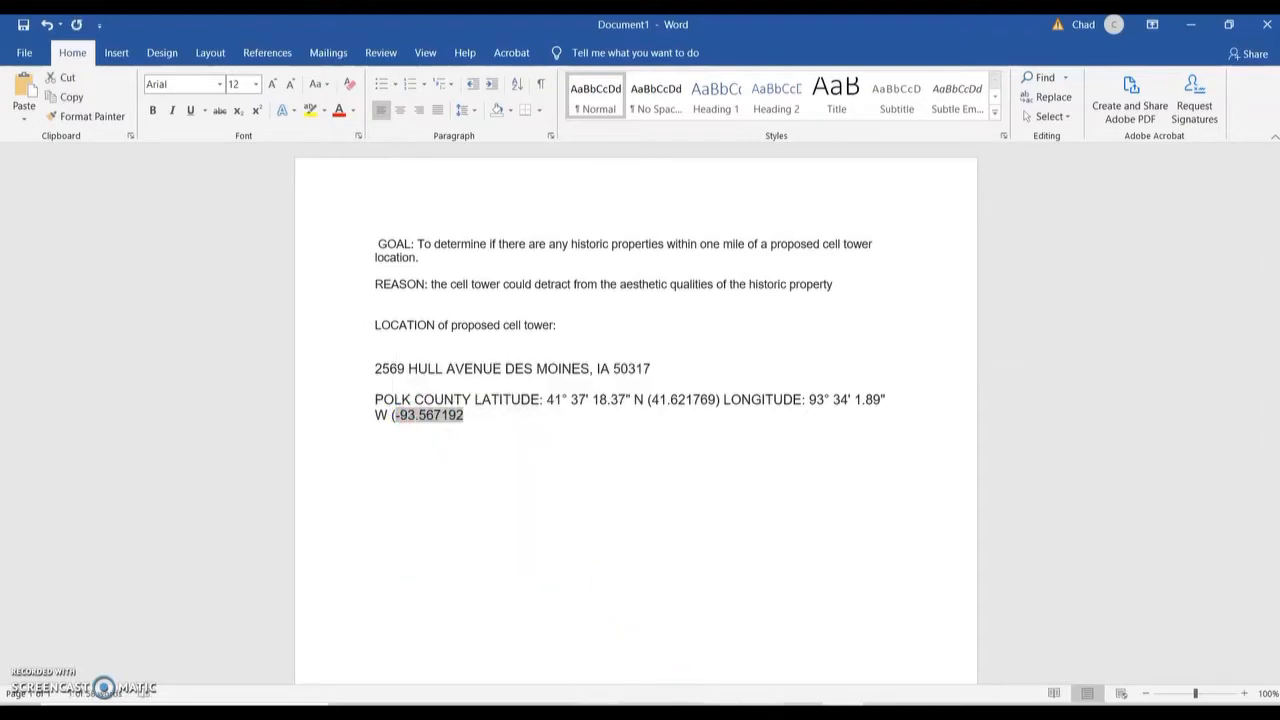
# Return to ArcGIS Pro and paste -93.567192 as the Go To XY longitude.
pyautogui.click(761, 706)
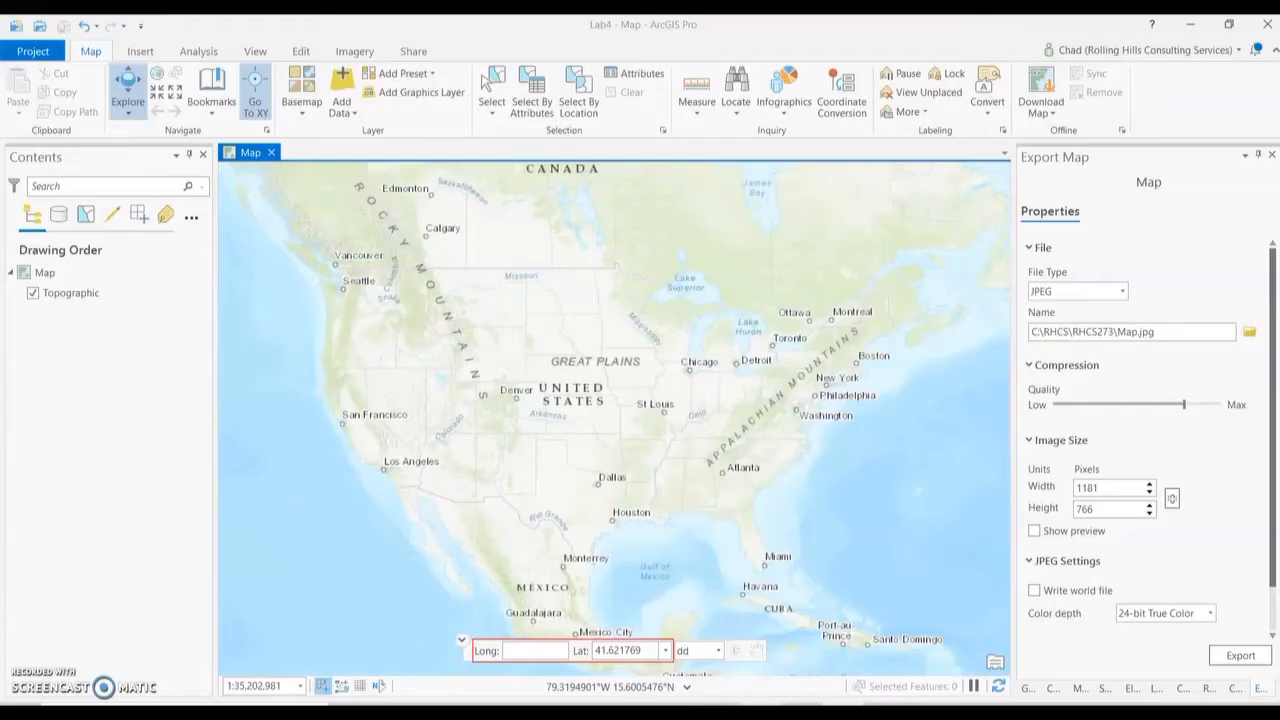
pyautogui.click(535, 652)
pyautogui.hotkey('ctrl', 'v')
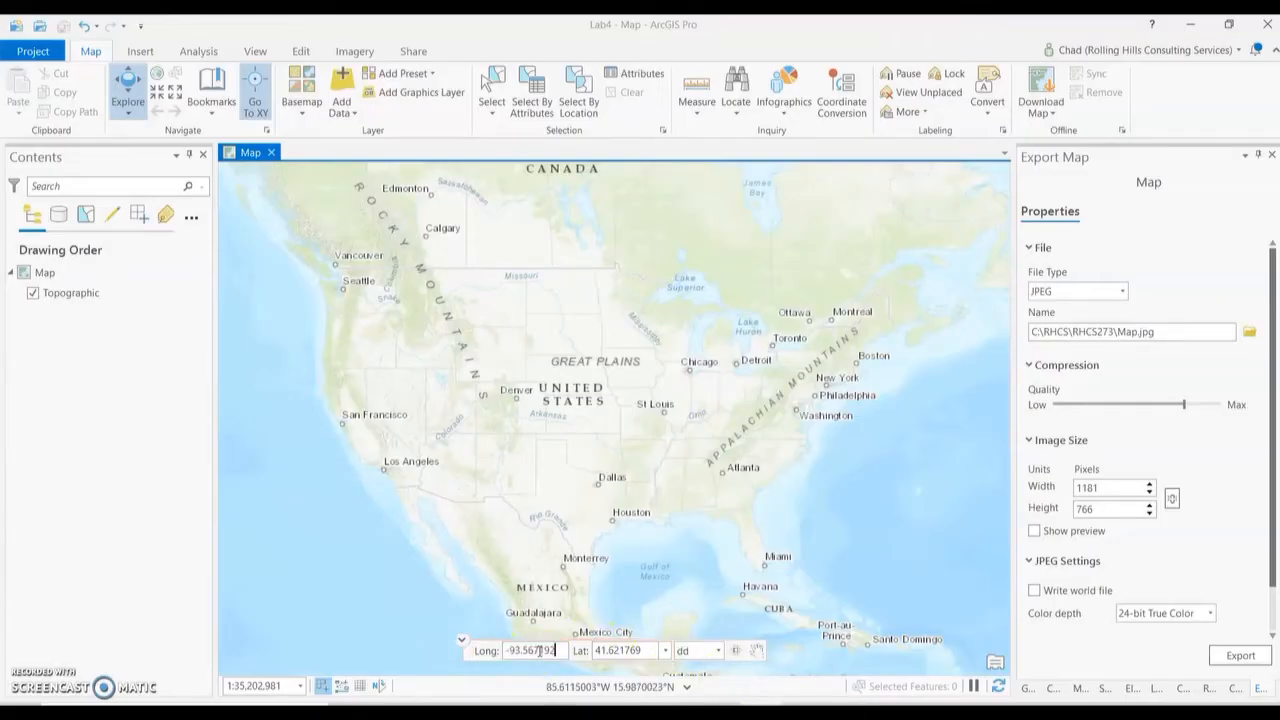
# Flash the entered coordinates on the map to locate the proposed tower site in the Des Moines area.
pyautogui.click(737, 651)
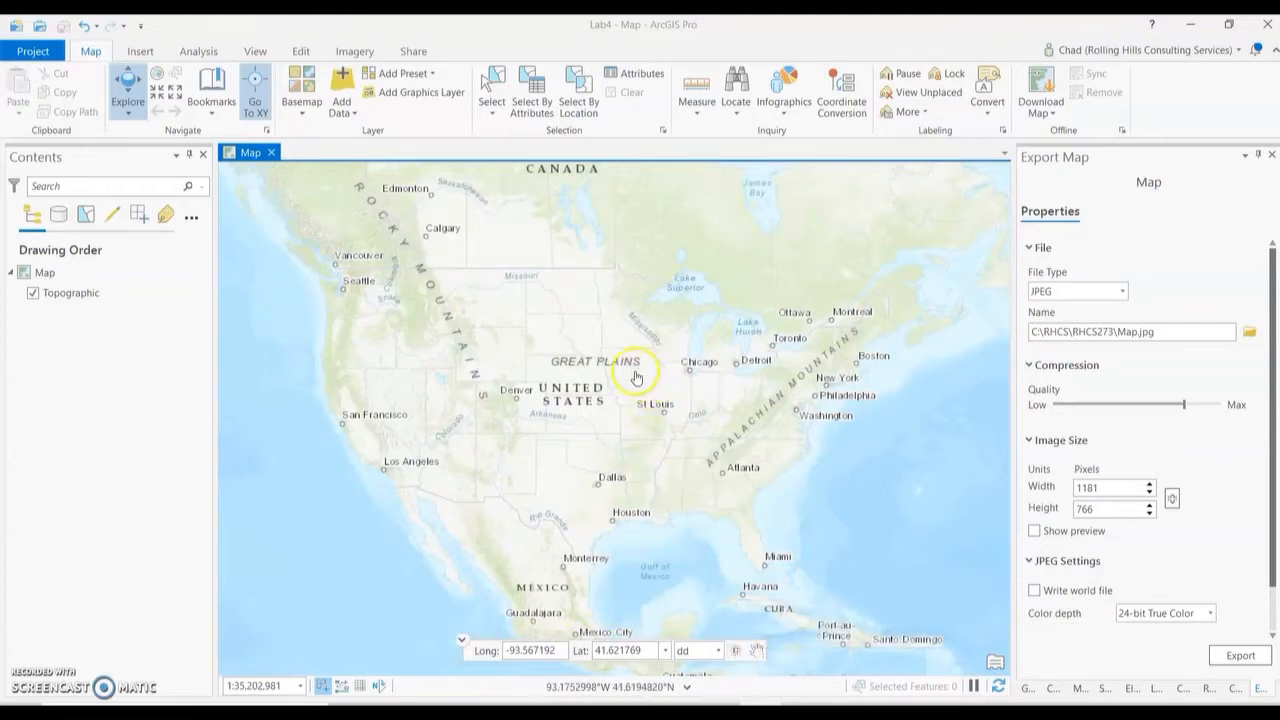
pyautogui.click(737, 652)
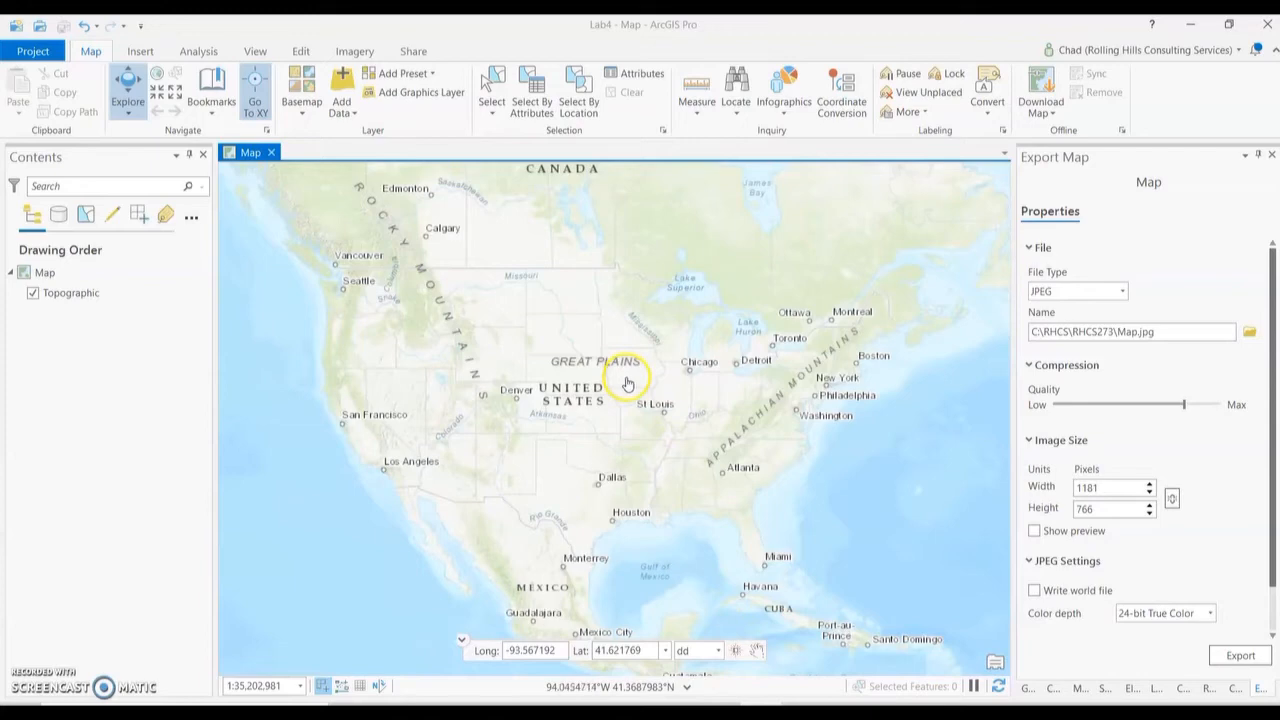
pyautogui.scroll(5, 627, 383)
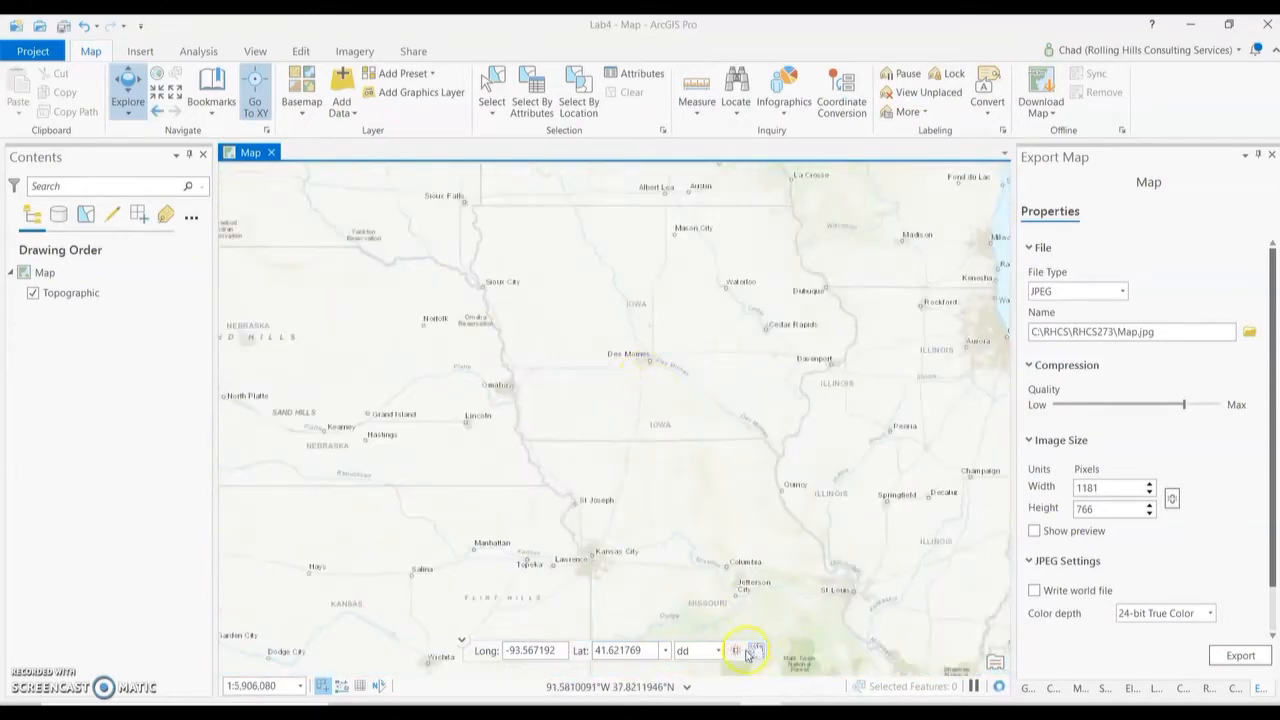
pyautogui.scroll(8, 655, 358)
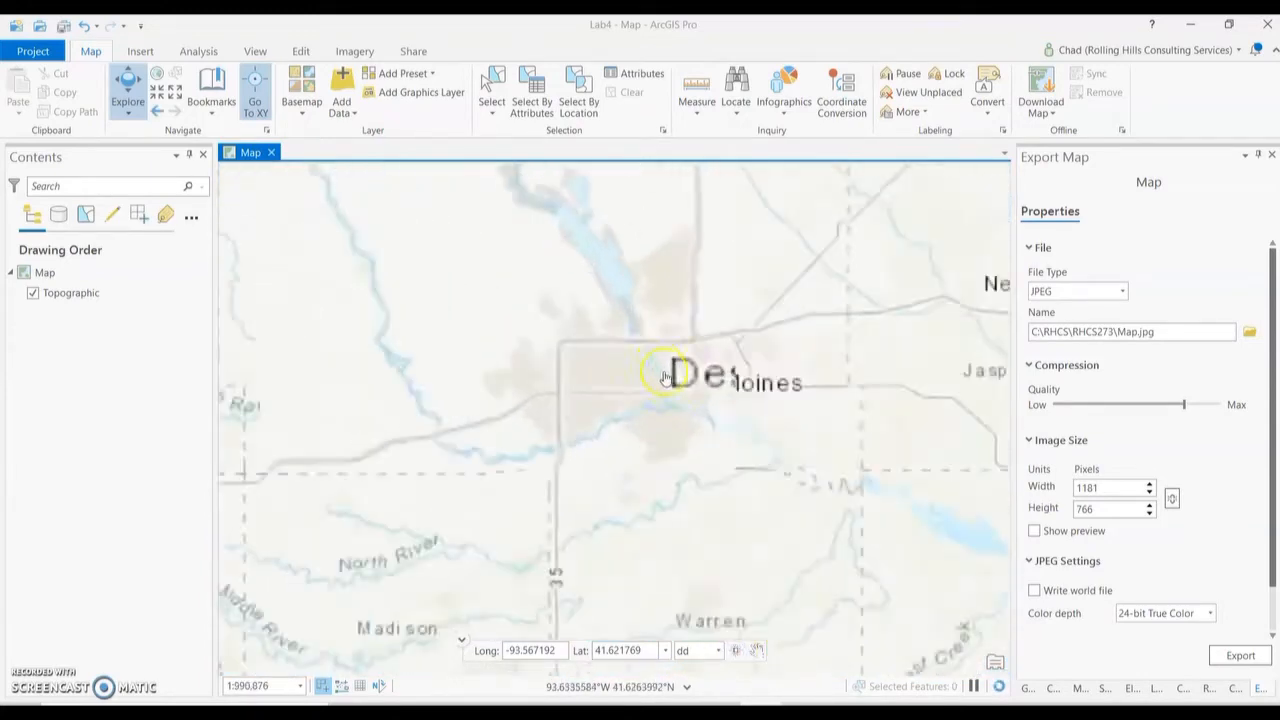
pyautogui.click(733, 650)
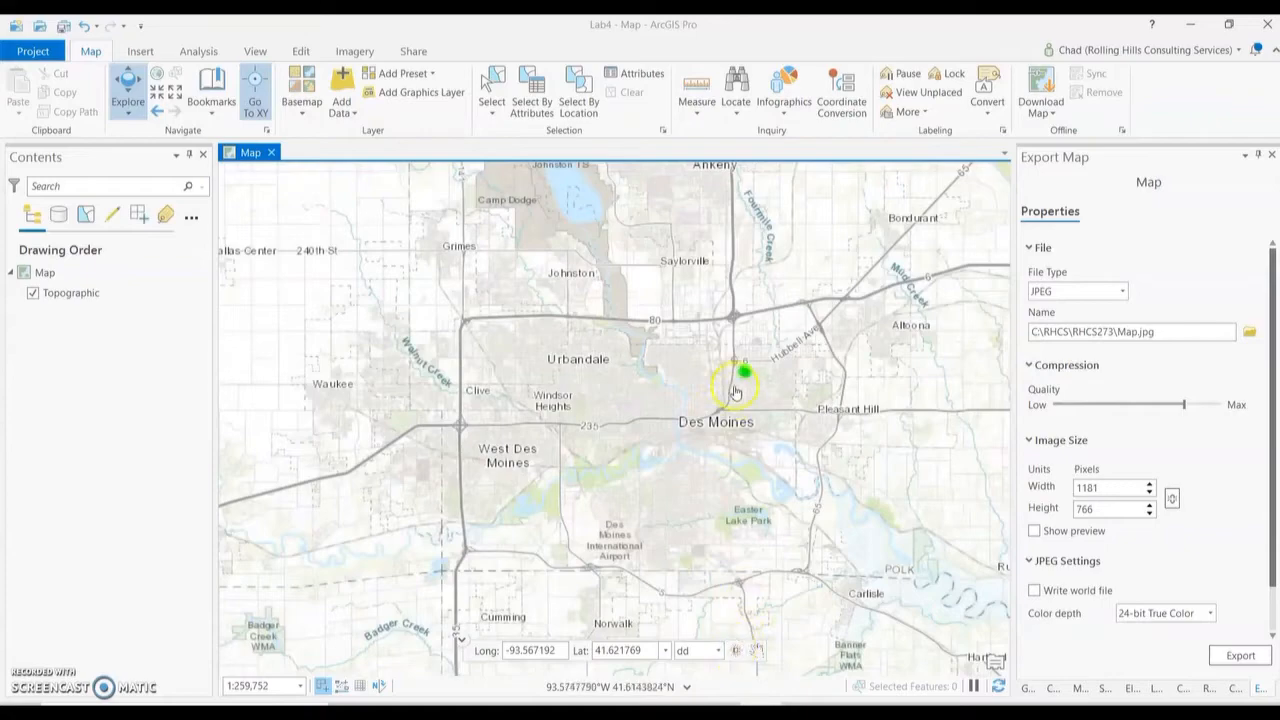
# Flash the entered coordinates again and examine the proposed tower site up close between Hull Ave and Boyd St.
pyautogui.scroll(3, 745, 375)
pyautogui.click(752, 652)
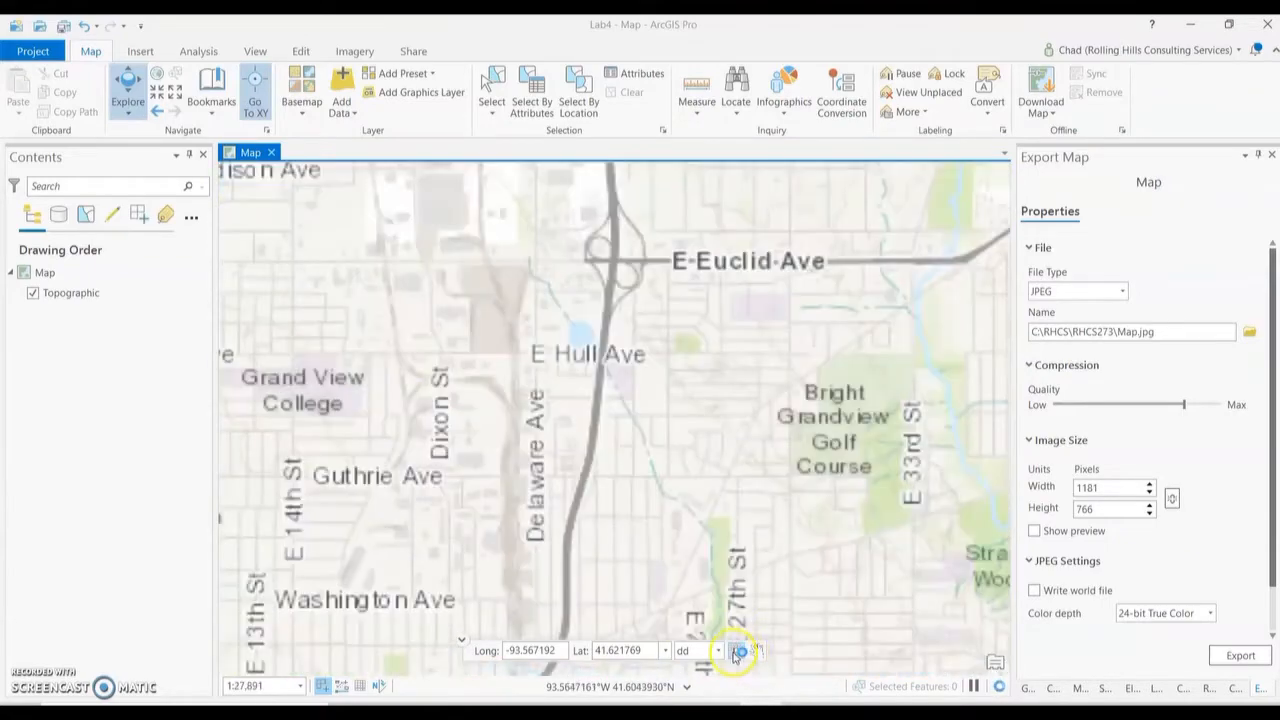
pyautogui.scroll(5, 717, 370)
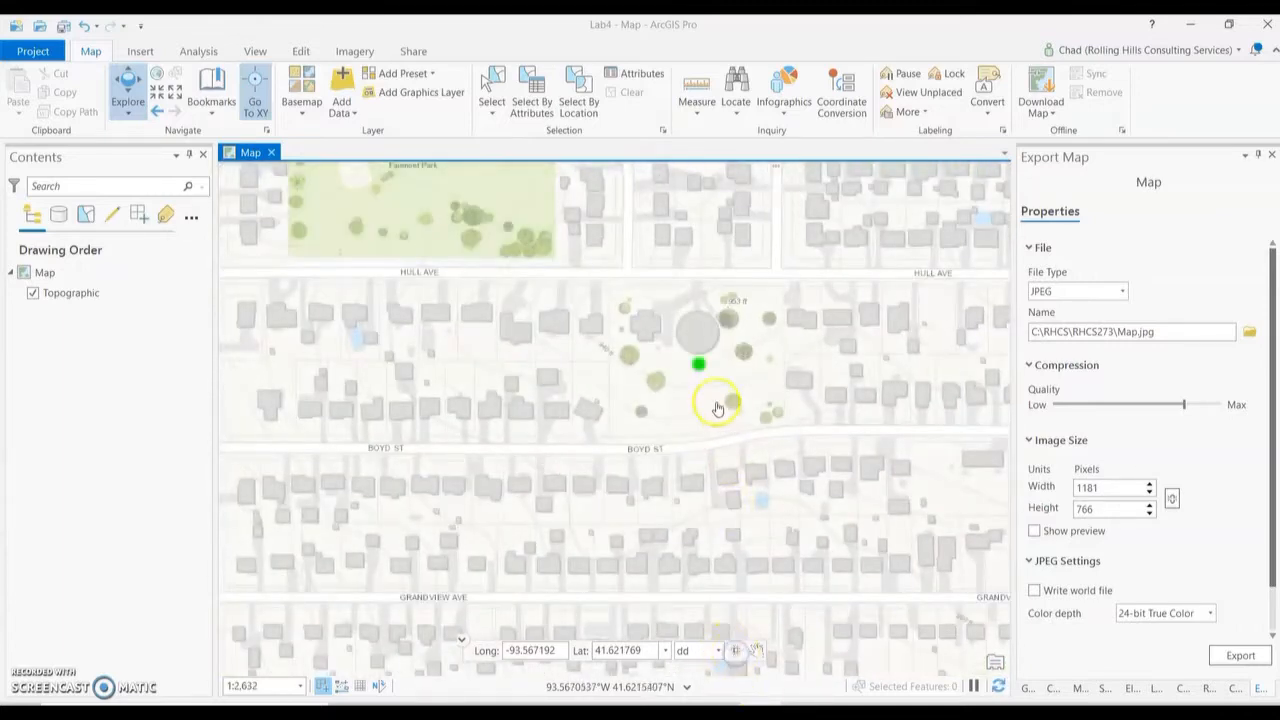
pyautogui.scroll(2, 626, 397)
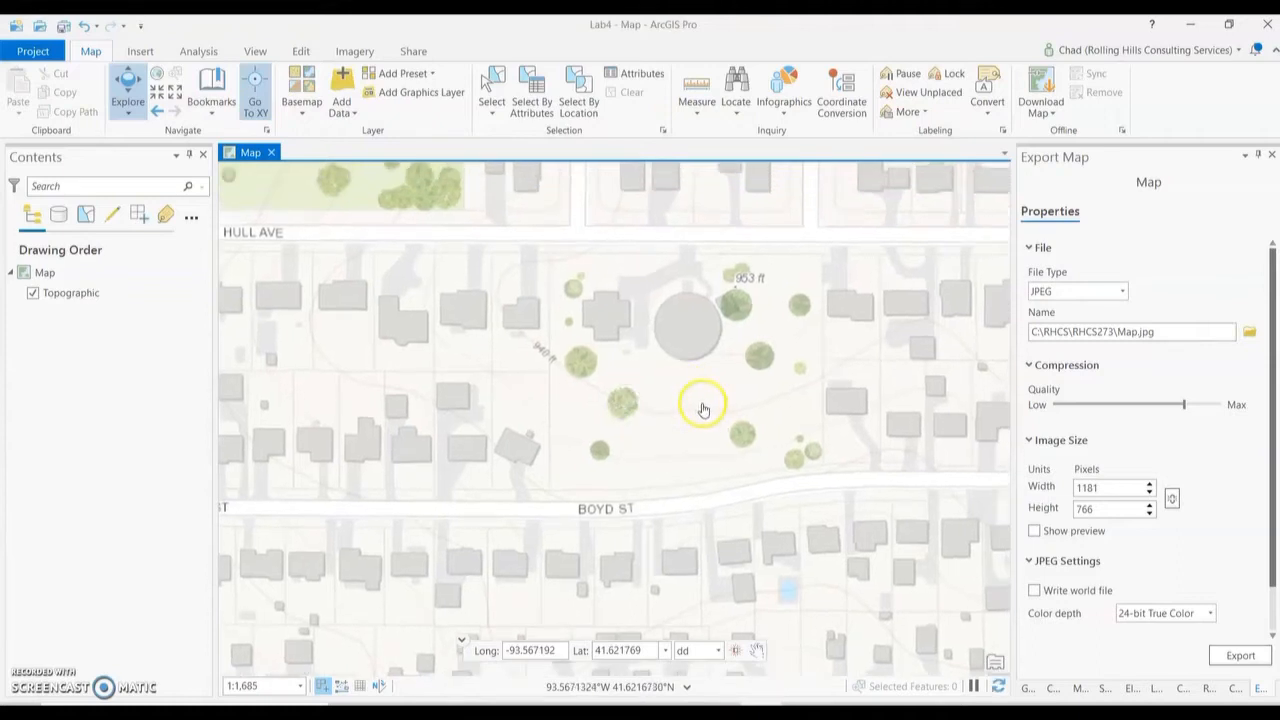
pyautogui.moveTo(703, 408); pyautogui.dragTo(634, 506)
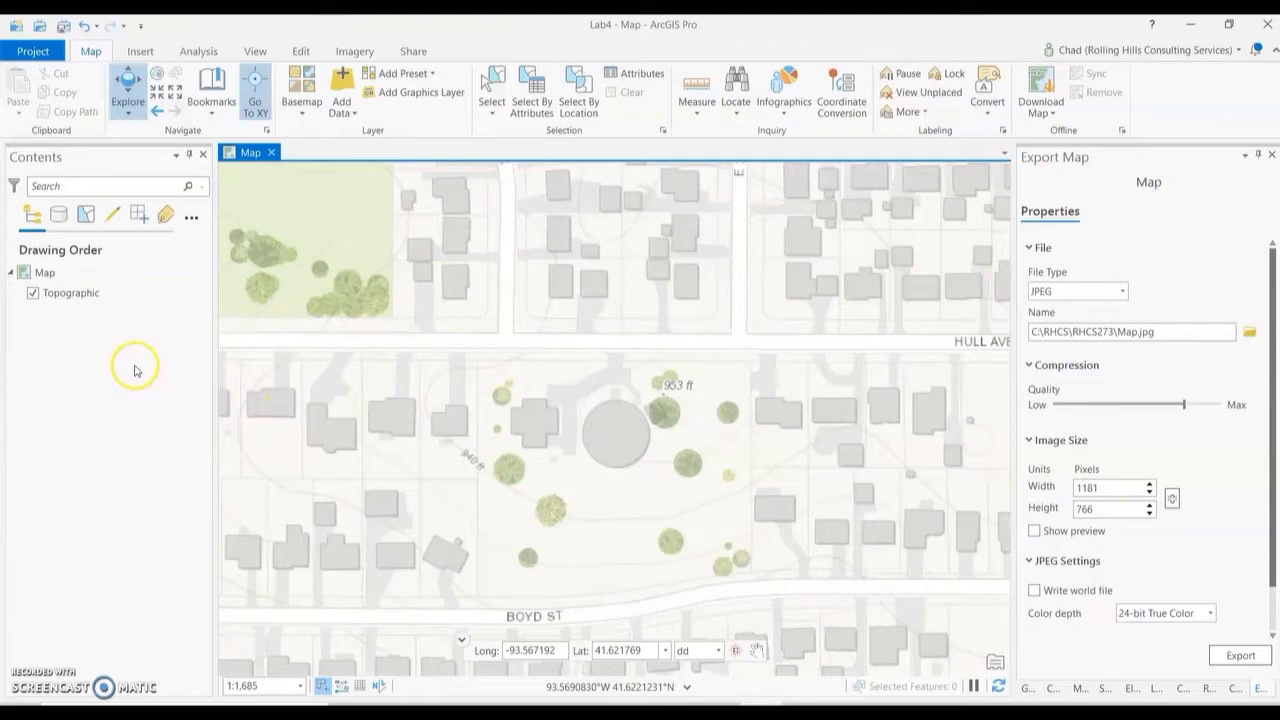
# Change the basemap to Imagery with Labels and flash the entered coordinates at the water tower.
pyautogui.click(305, 93)
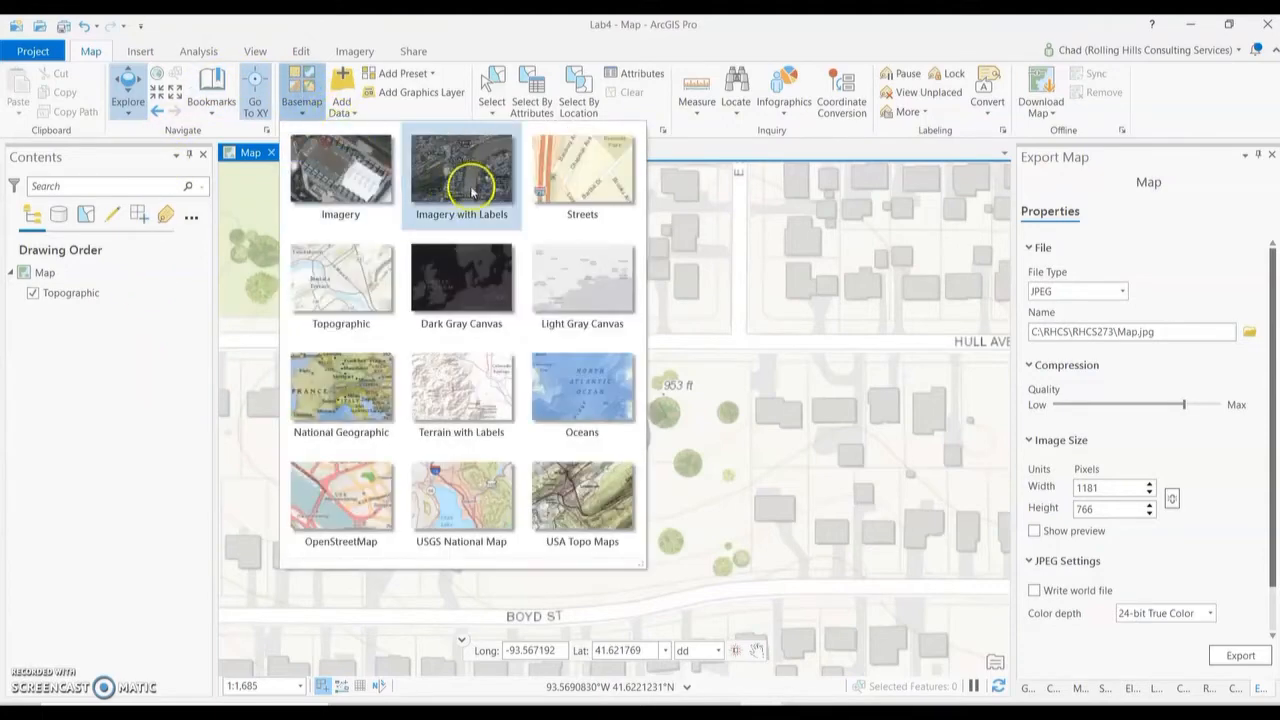
pyautogui.click(462, 180)
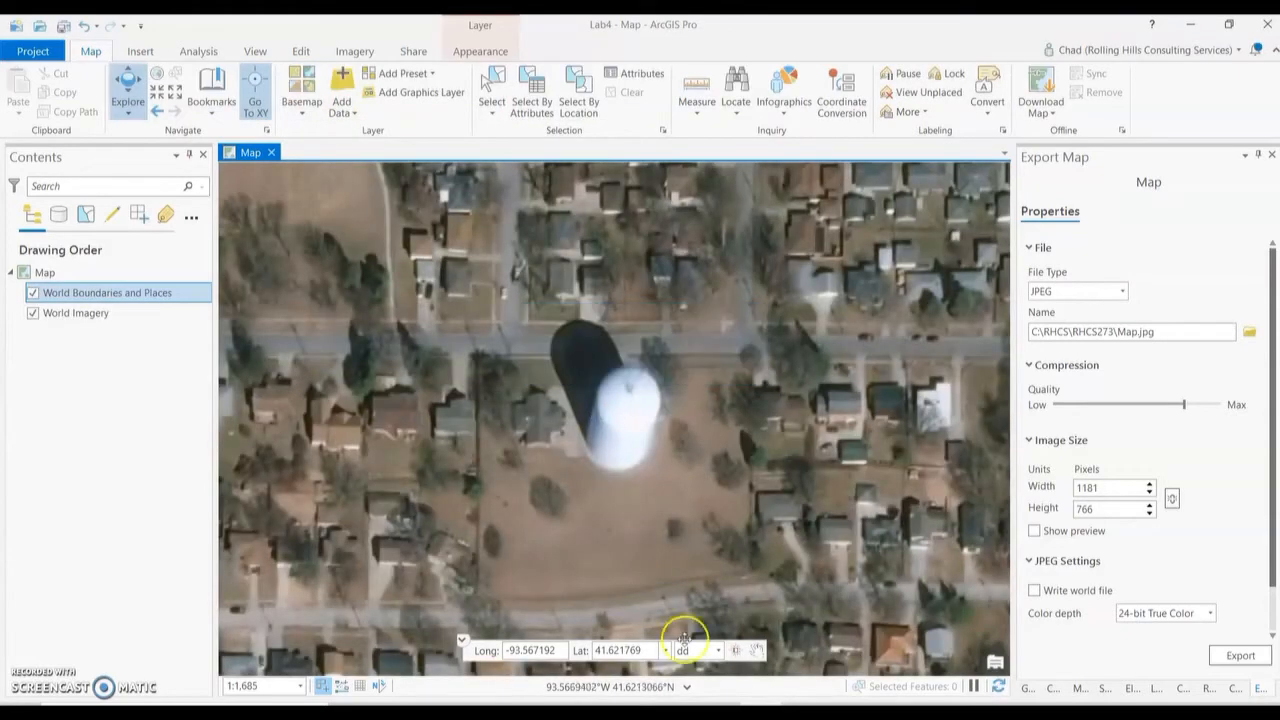
pyautogui.click(738, 652)
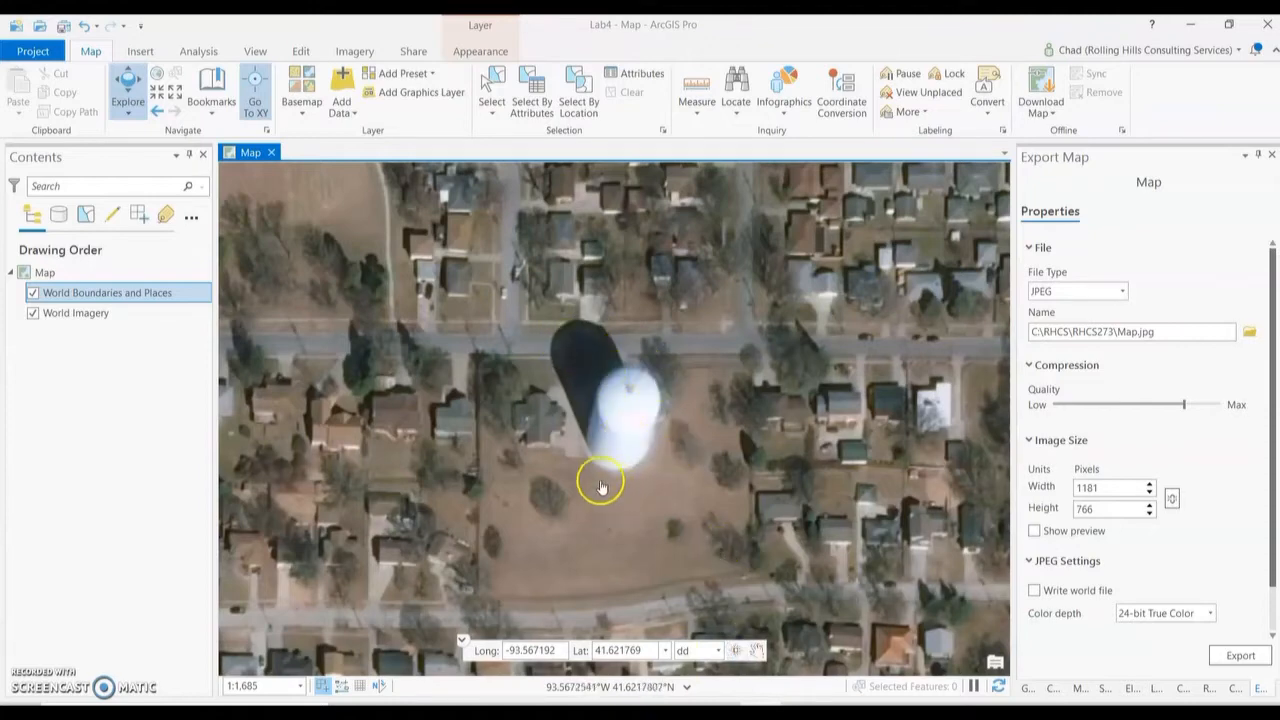
pyautogui.click(641, 429)
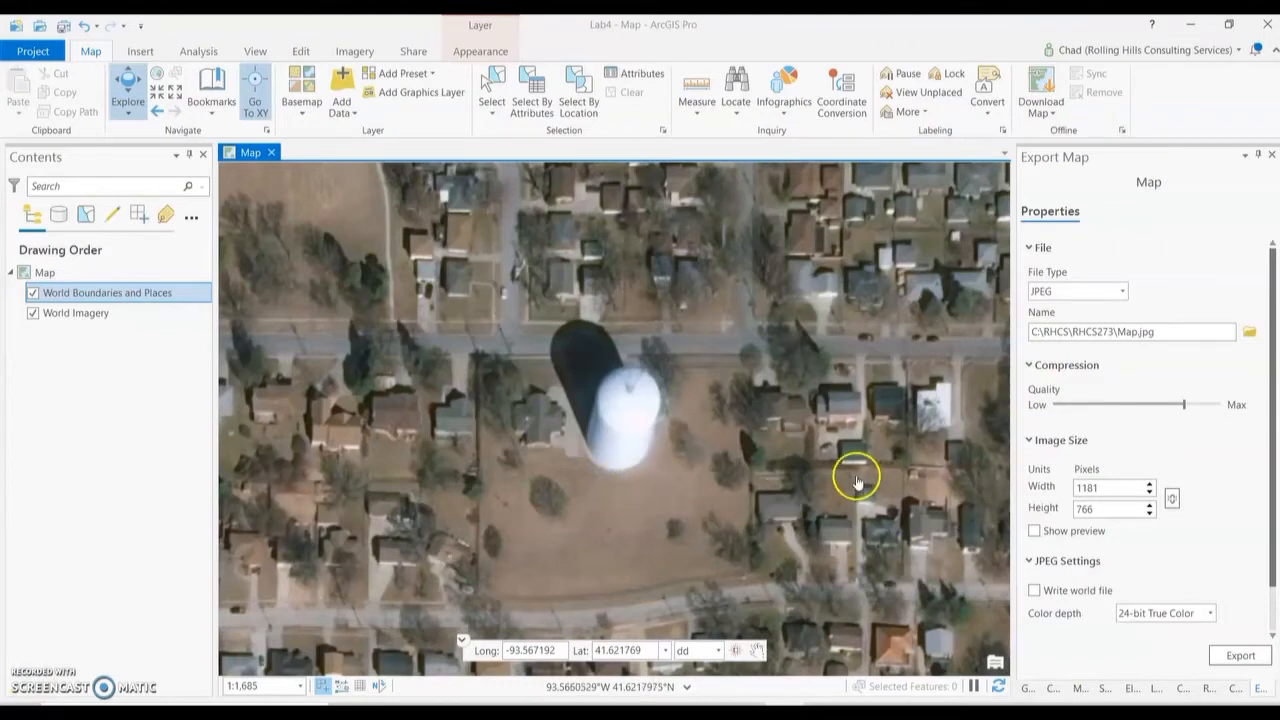
# Display the project's Catalog contents and expand Folders to reach the Lab4 folder.
pyautogui.click(1053, 689)
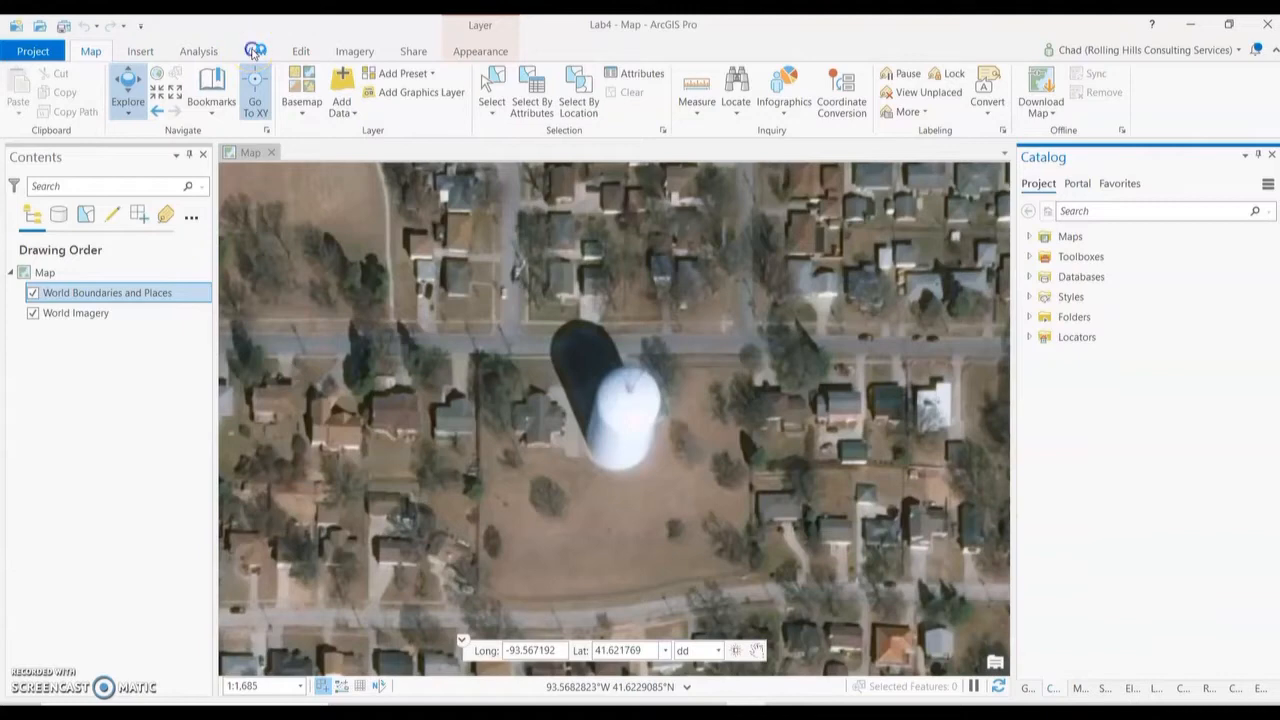
pyautogui.click(254, 51)
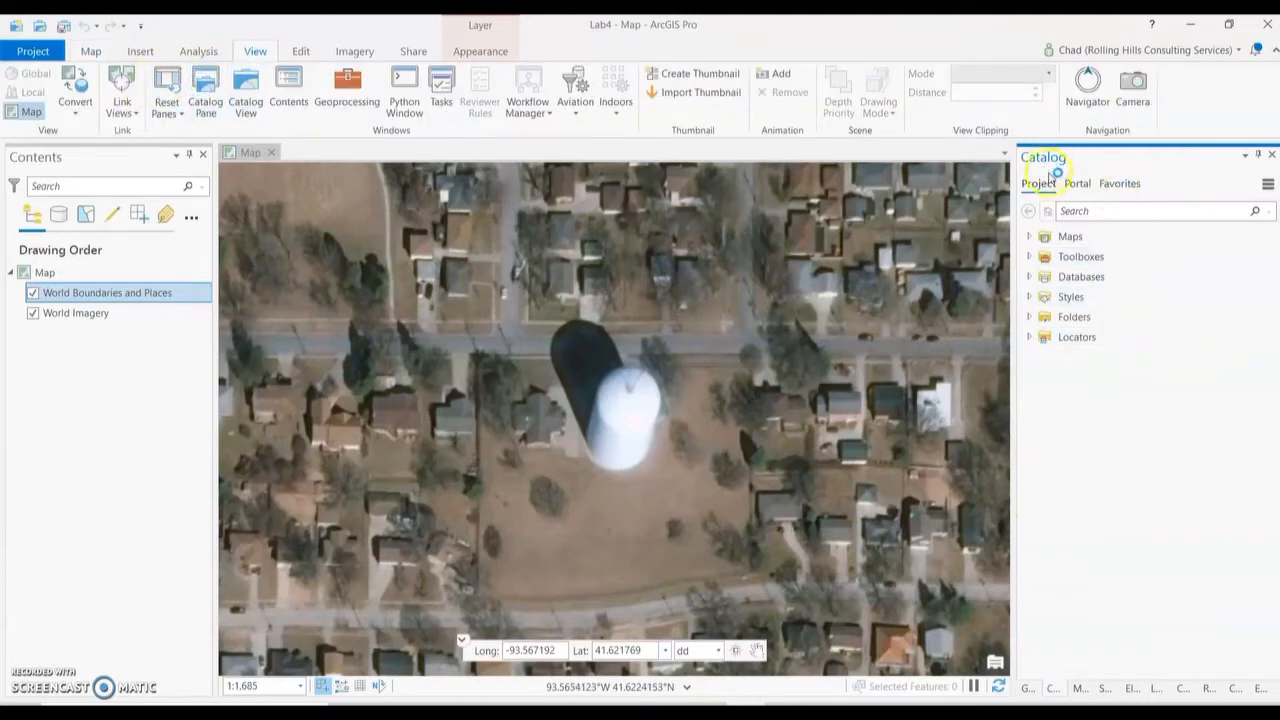
pyautogui.click(1029, 317)
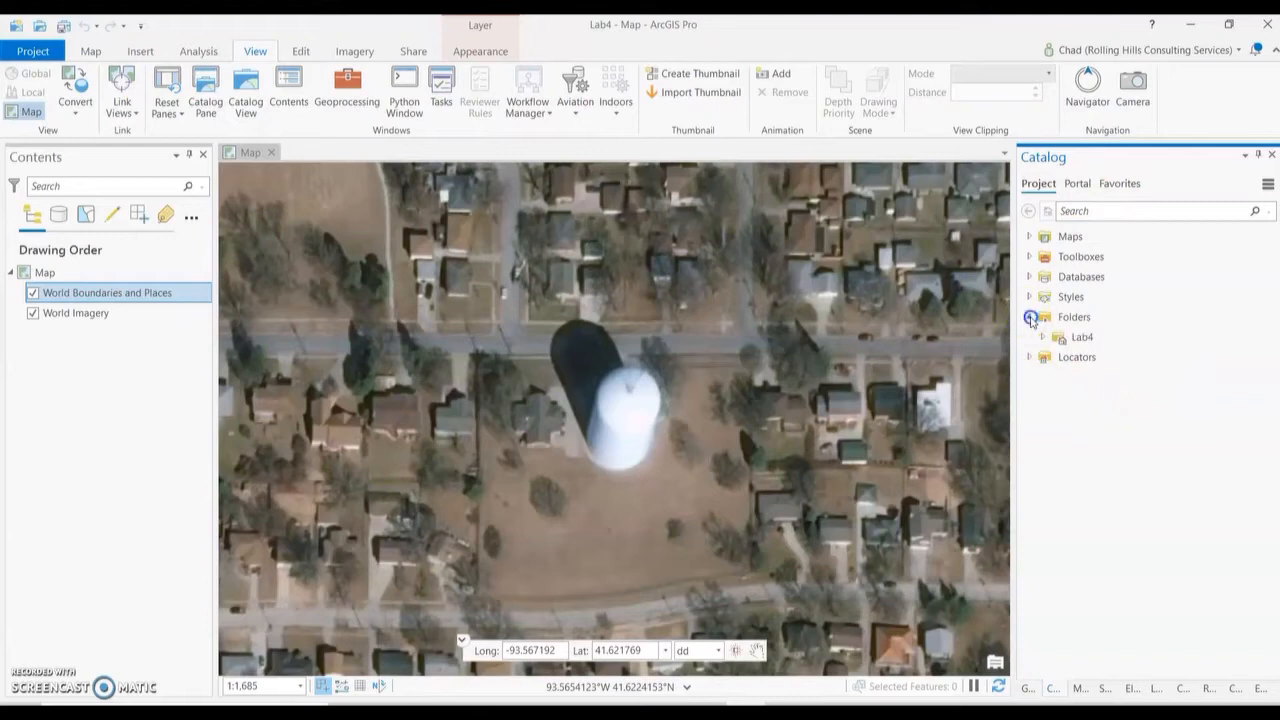
pyautogui.click(1084, 338)
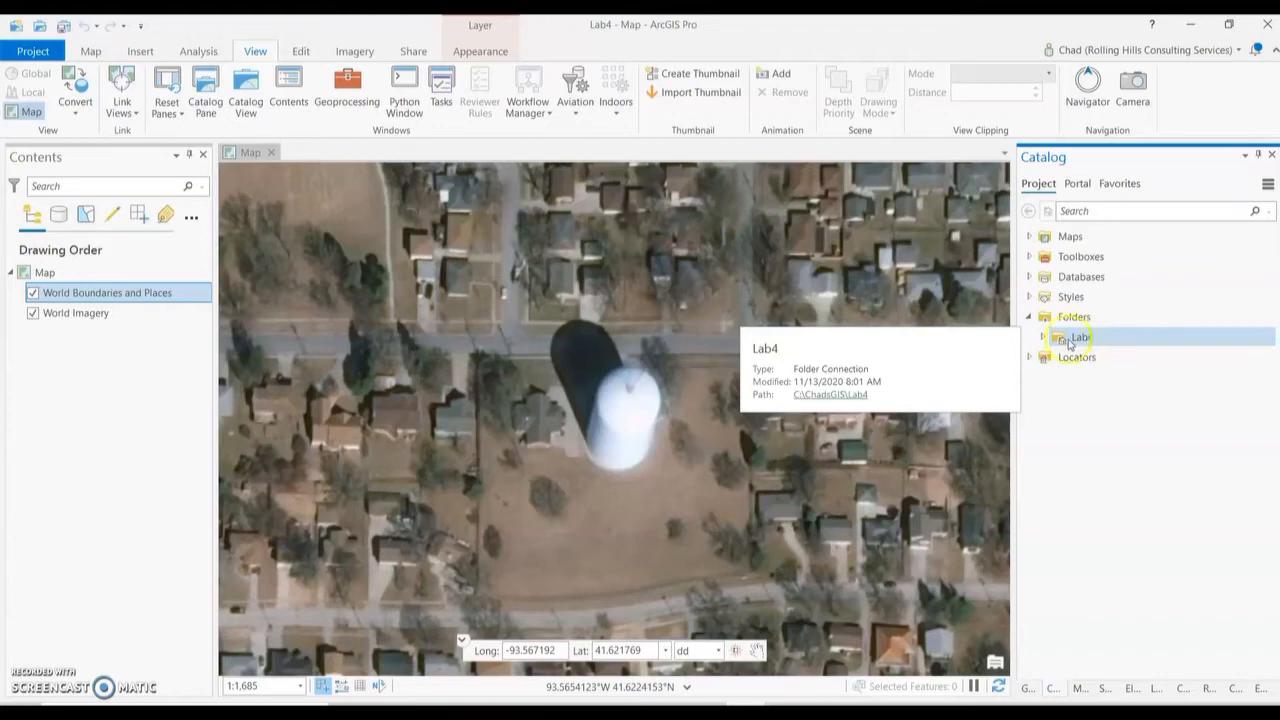
pyautogui.click(1043, 338)
pyautogui.click(1043, 338)
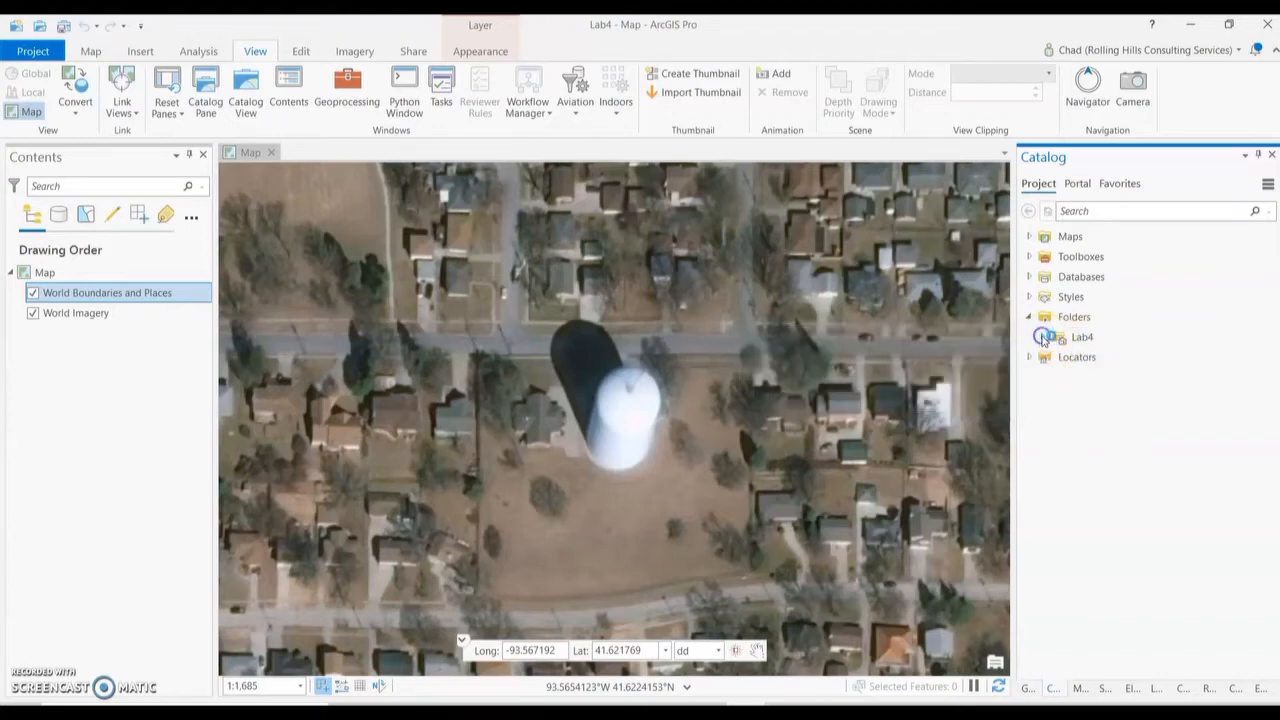
# Start creating a new shapefile in the Lab4 folder.
pyautogui.rightClick(1093, 339)
pyautogui.click(1124, 349)
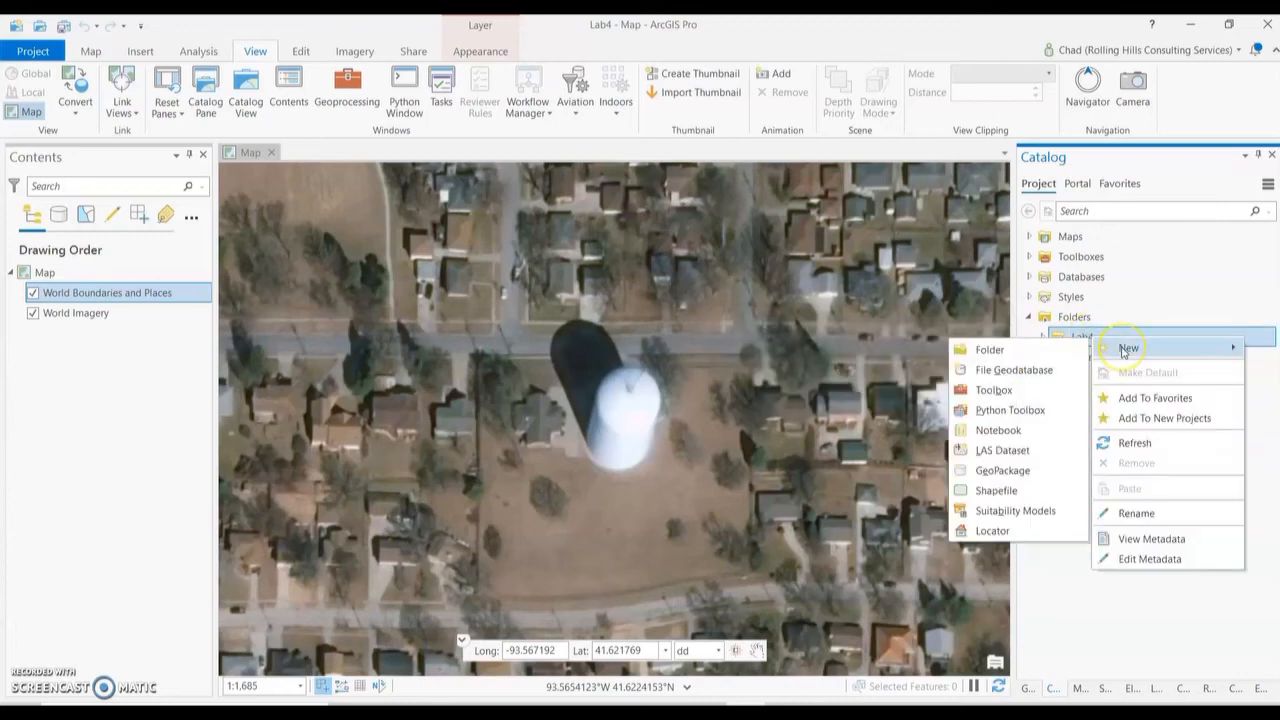
pyautogui.click(1015, 491)
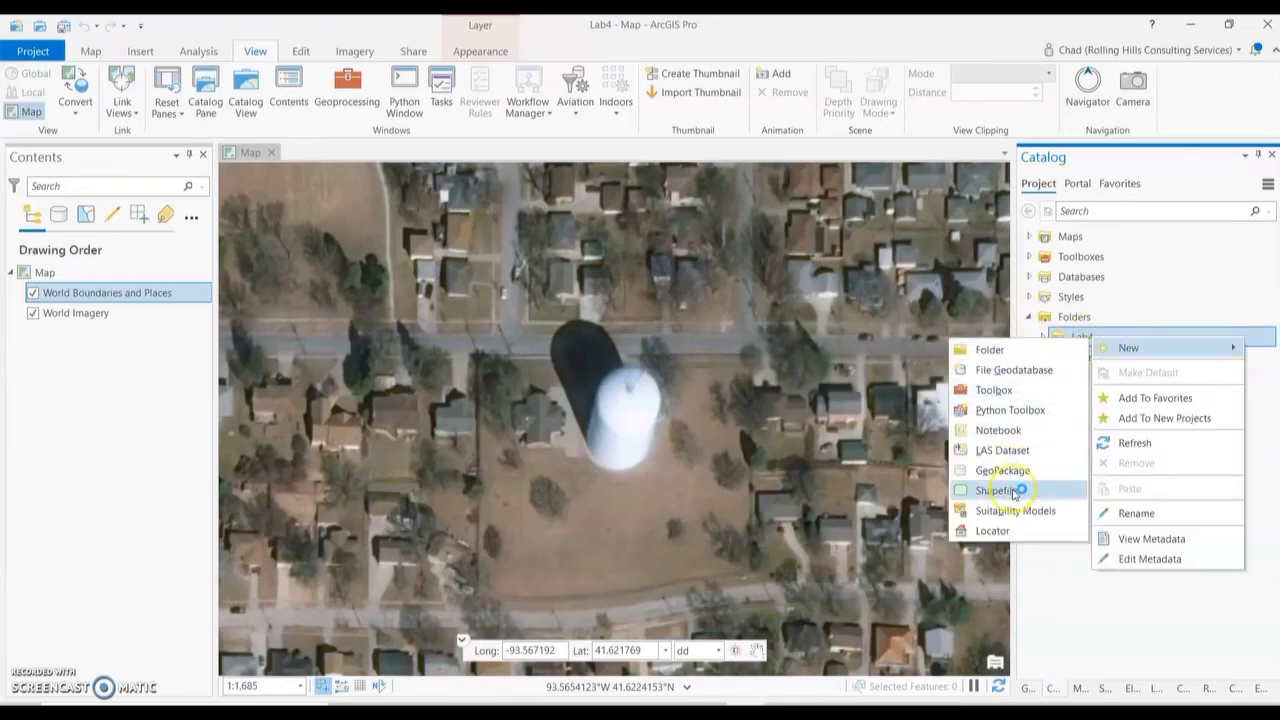
pyautogui.click(1013, 491)
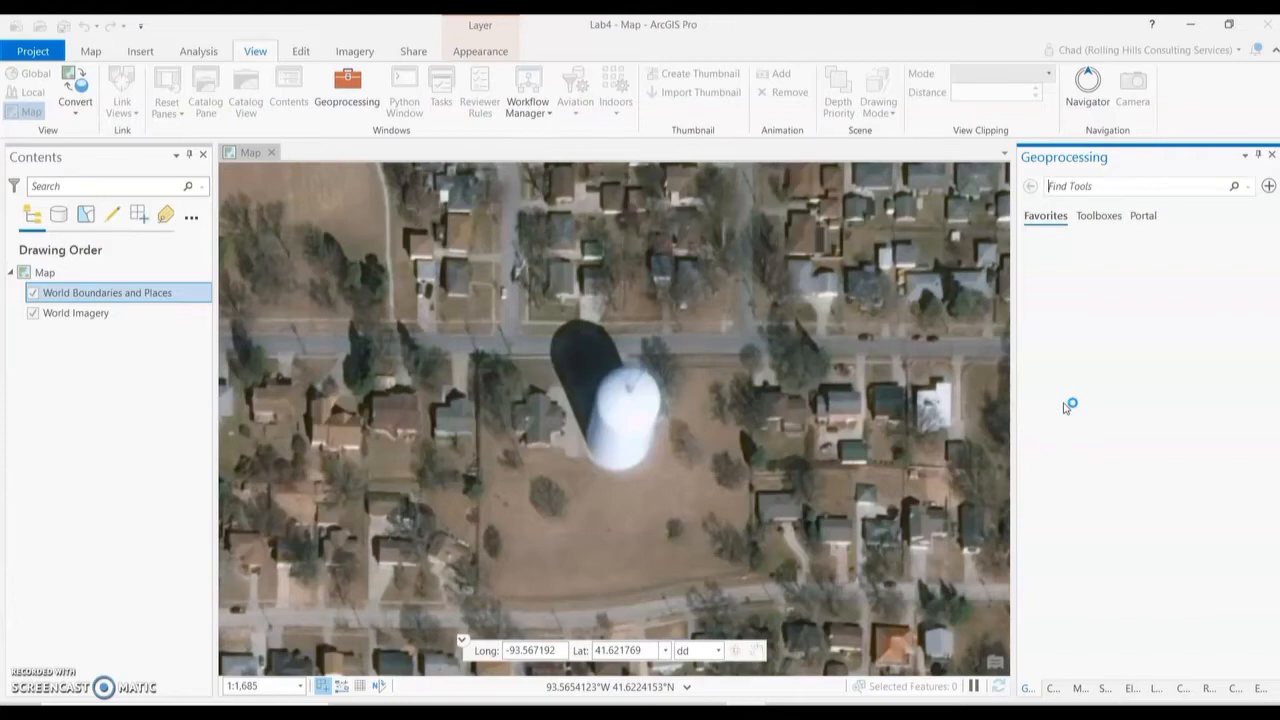
pyautogui.click(1067, 384)
pyautogui.click(1080, 373)
pyautogui.click(1074, 367)
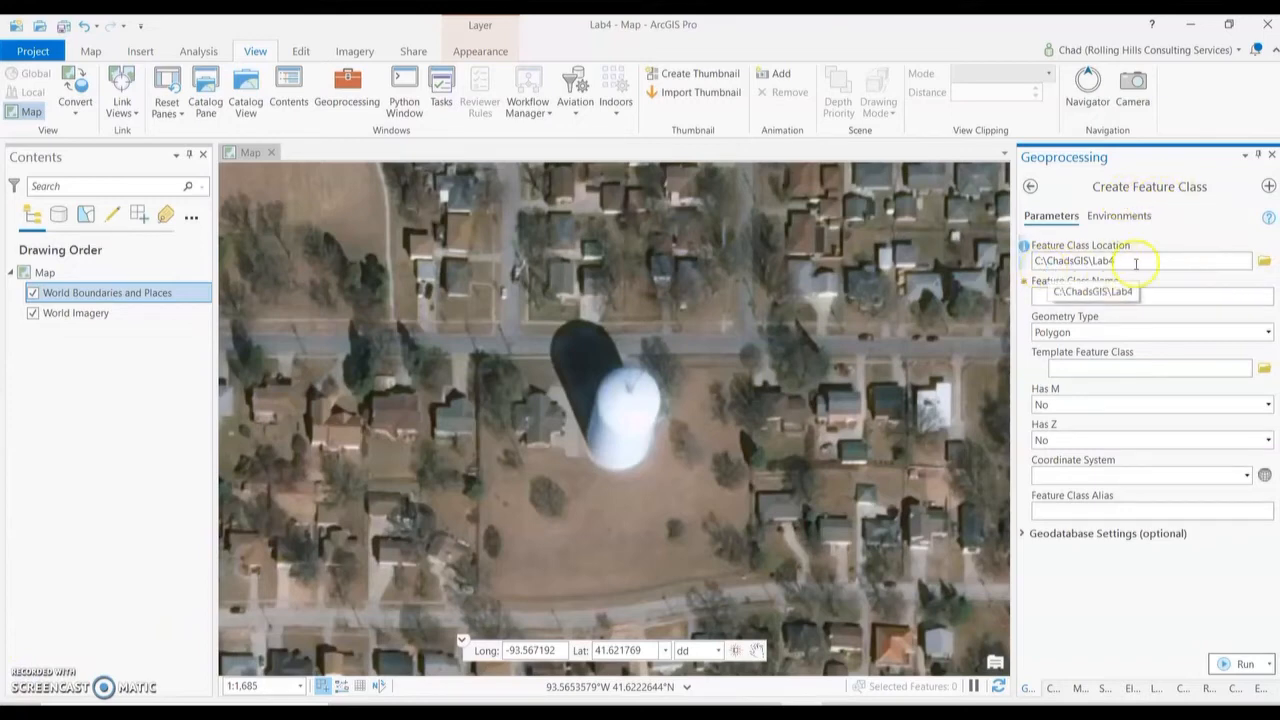
# Name the new feature class Cell_Tower and set its geometry type to Point.
pyautogui.click(1106, 294)
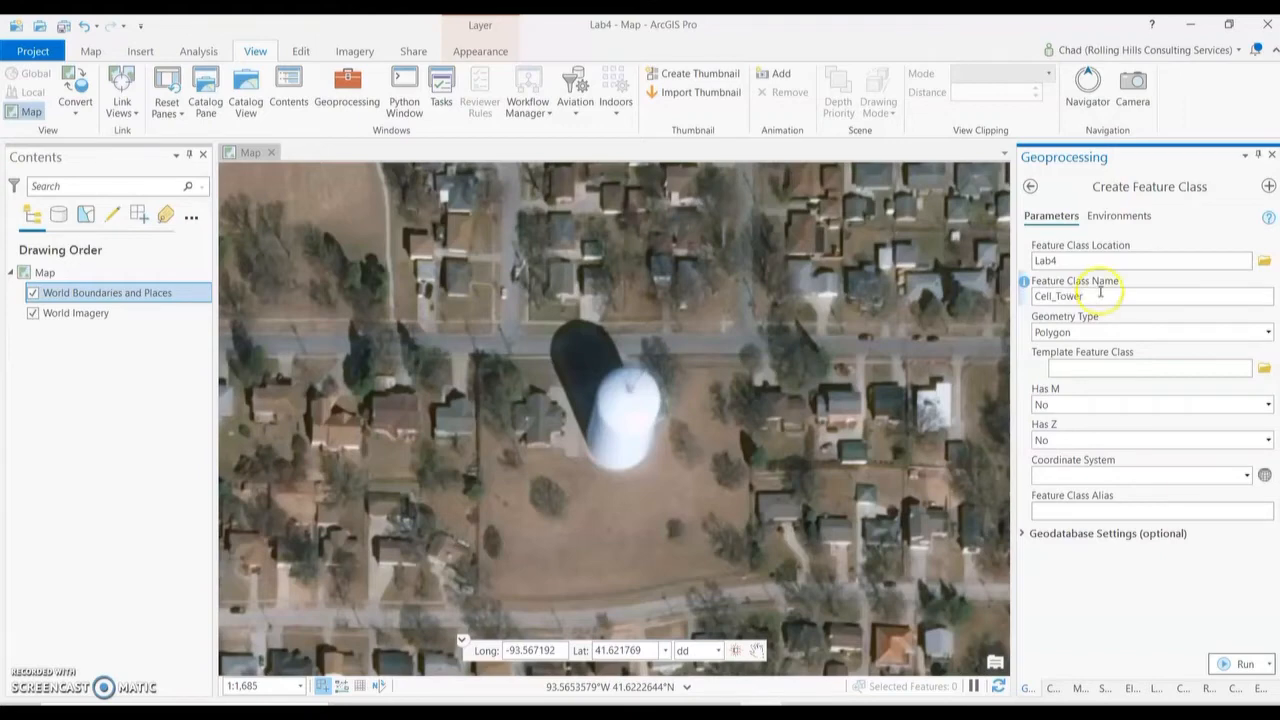
pyautogui.click(1267, 332)
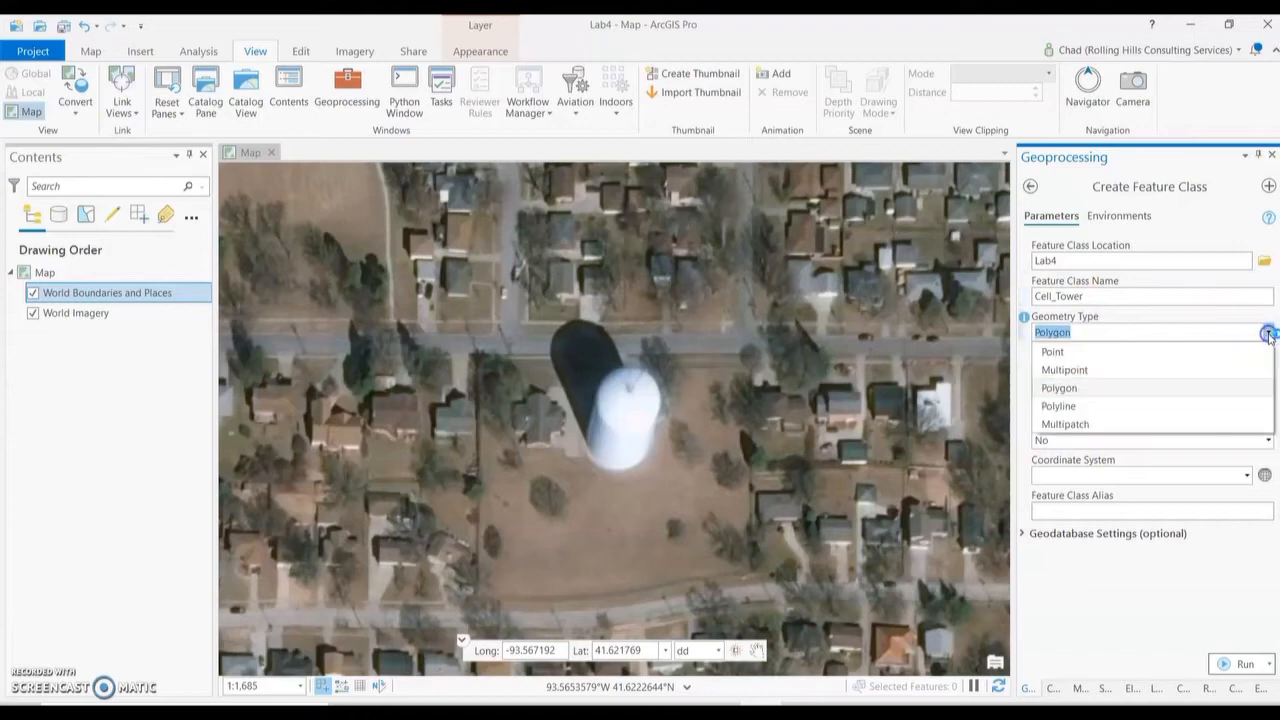
pyautogui.click(1077, 353)
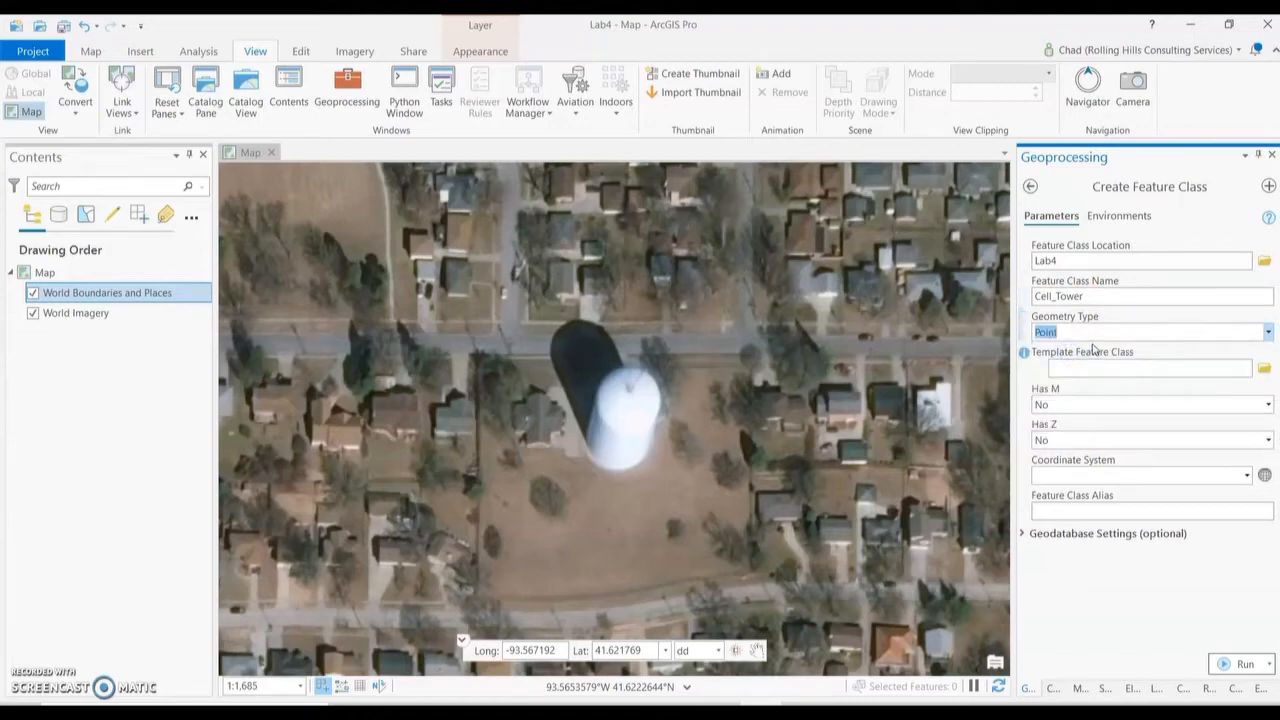
pyautogui.click(1265, 476)
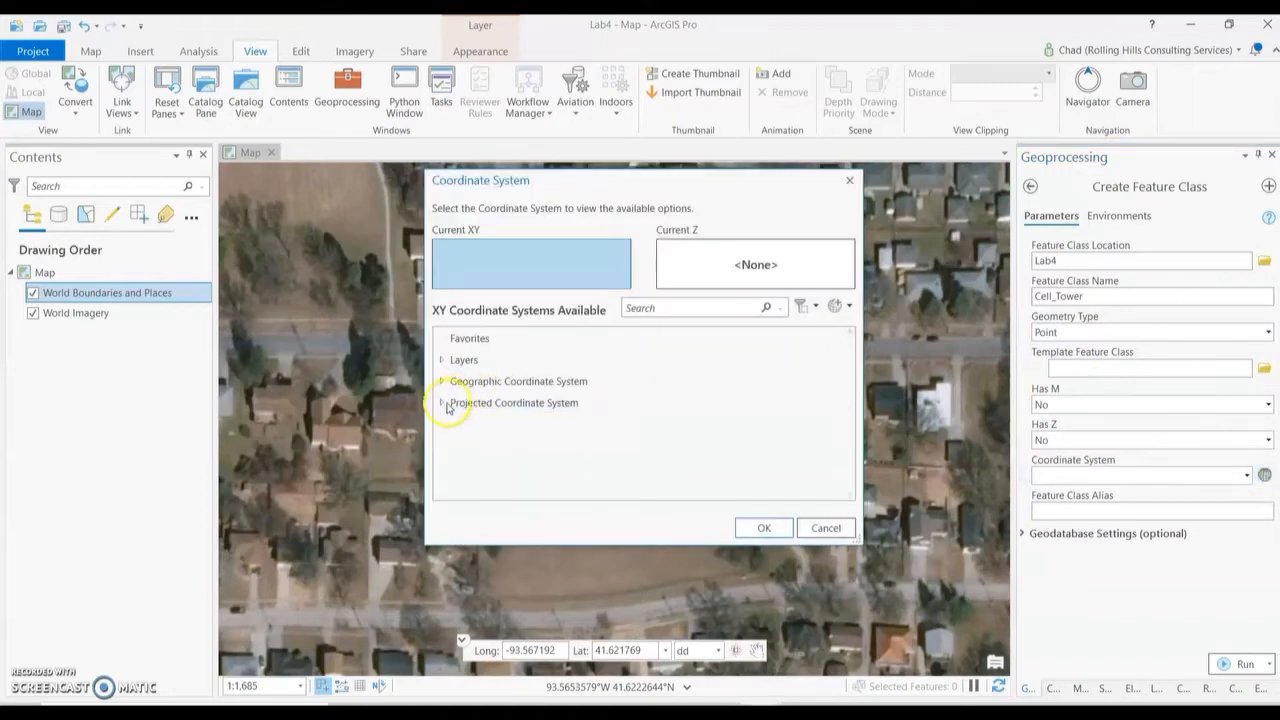
pyautogui.click(440, 403)
pyautogui.scroll(-3, 441, 405)
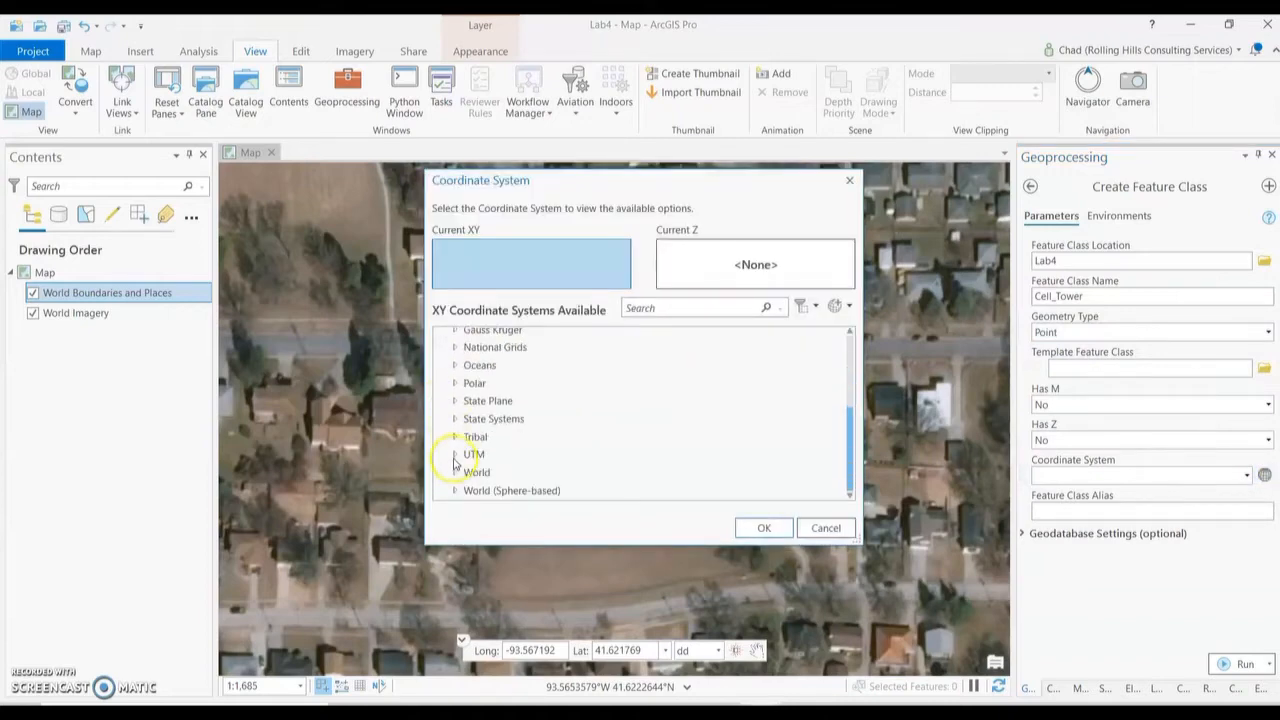
pyautogui.scroll(3, 545, 427)
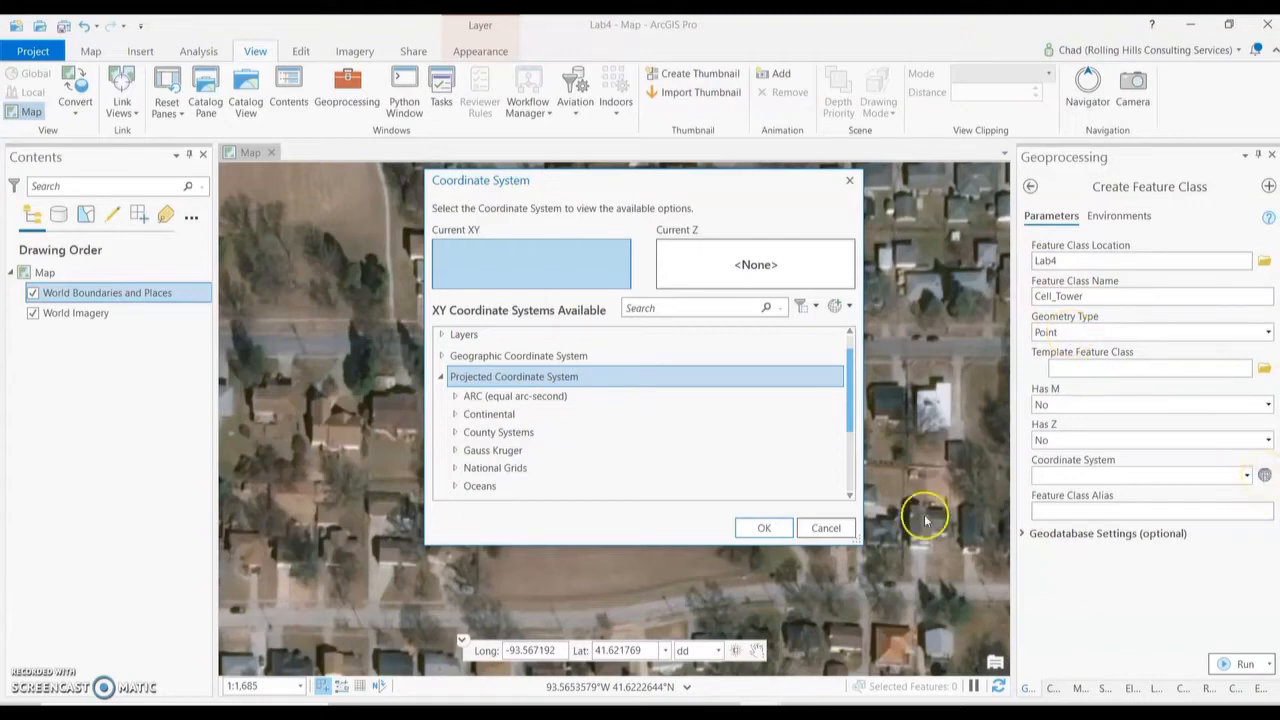
pyautogui.click(826, 528)
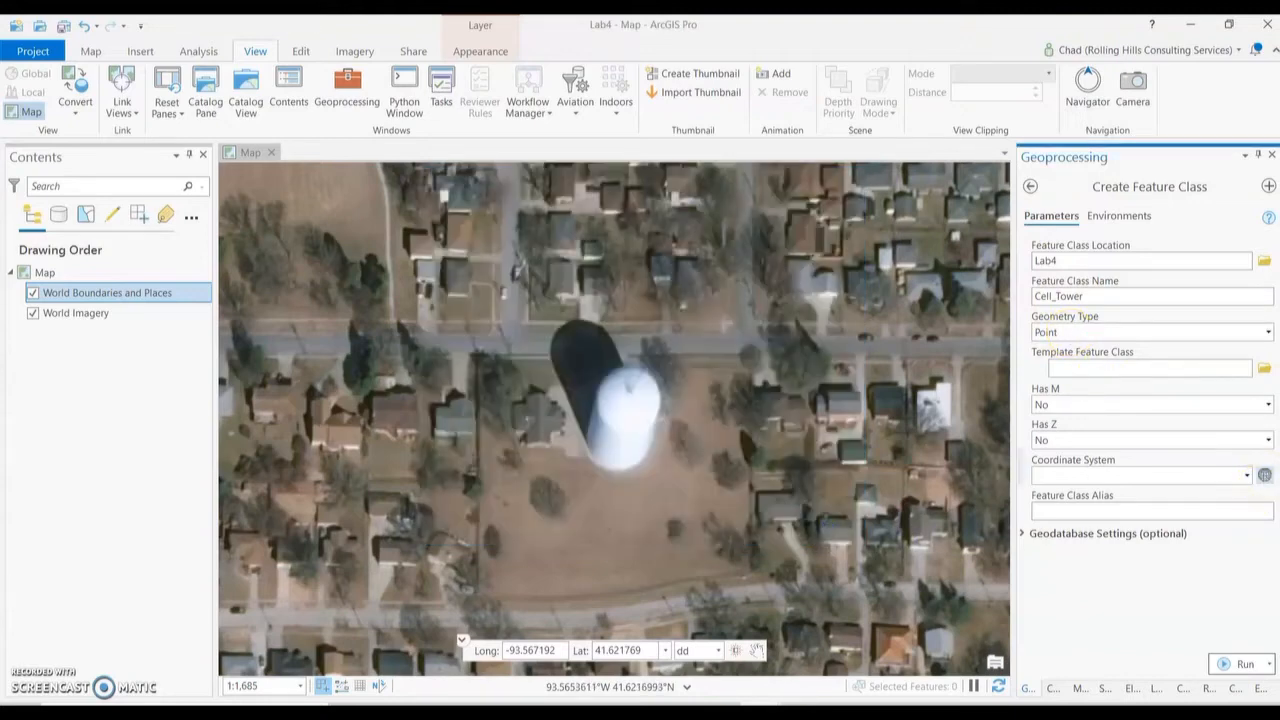
# Set the coordinate system to the projected NAD 1983 UTM Zone 15N and run Create Feature Class.
pyautogui.click(1264, 475)
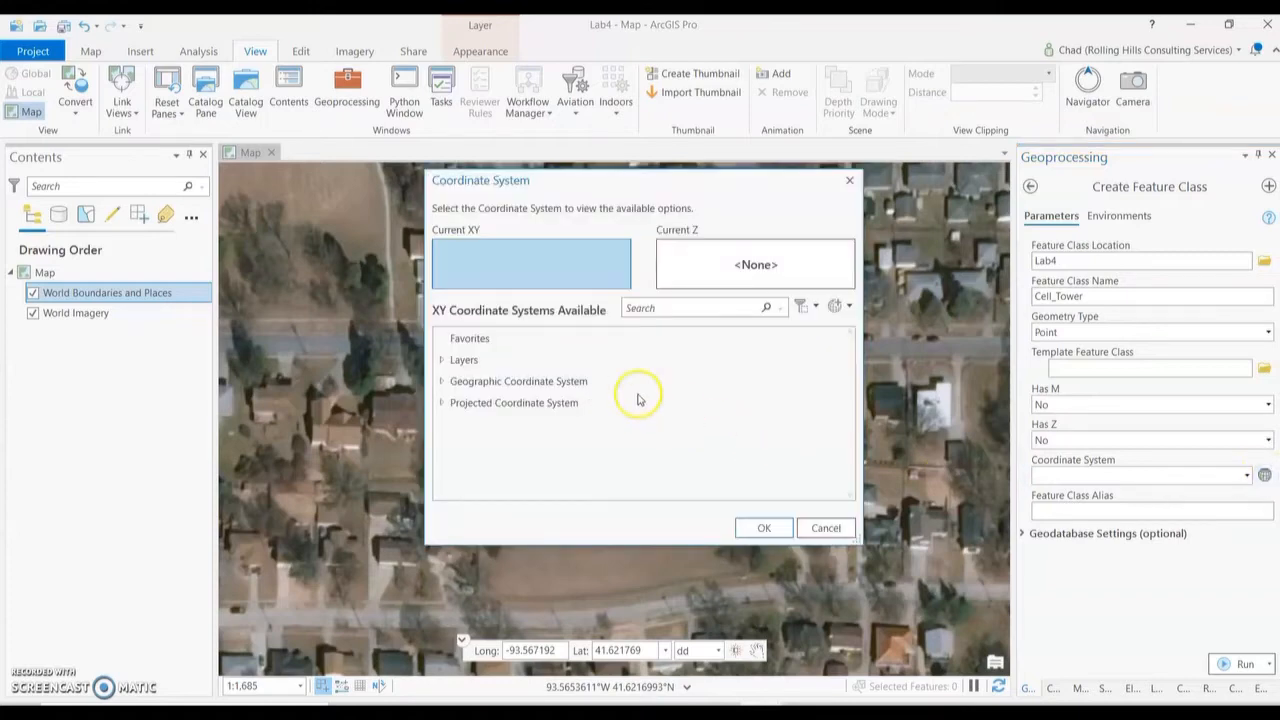
pyautogui.click(441, 403)
pyautogui.scroll(-2, 441, 404)
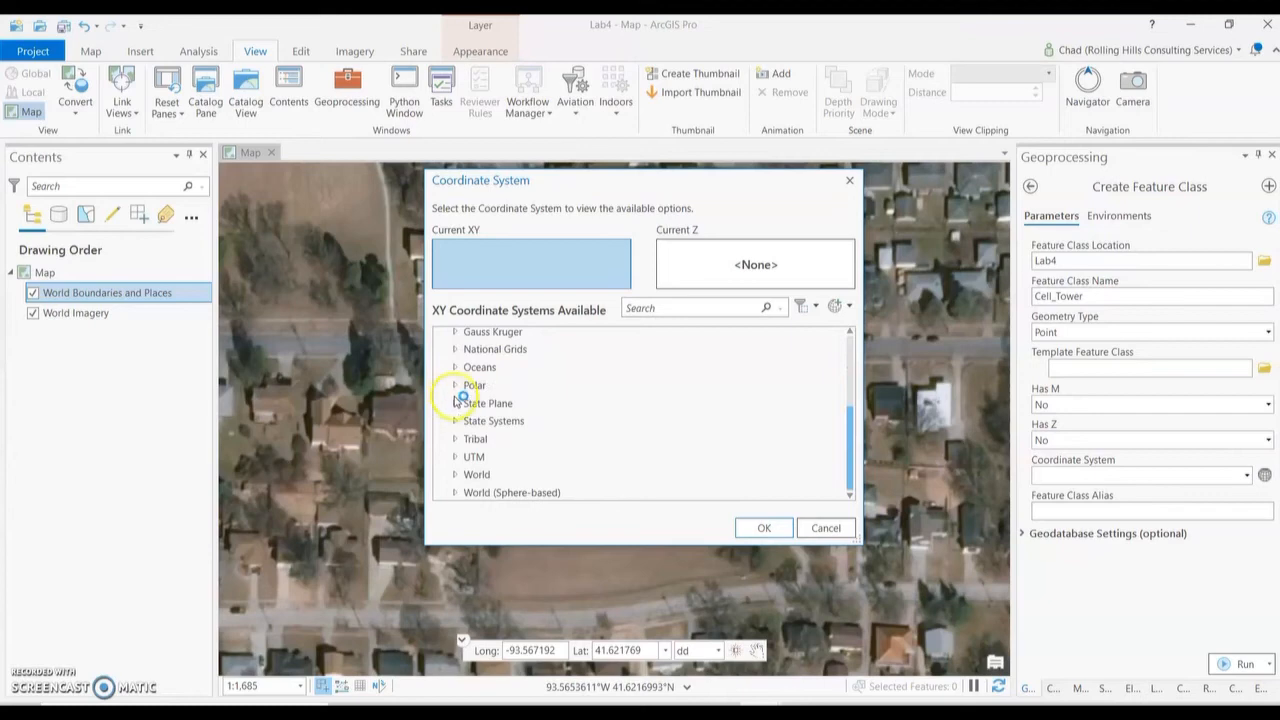
pyautogui.click(457, 456)
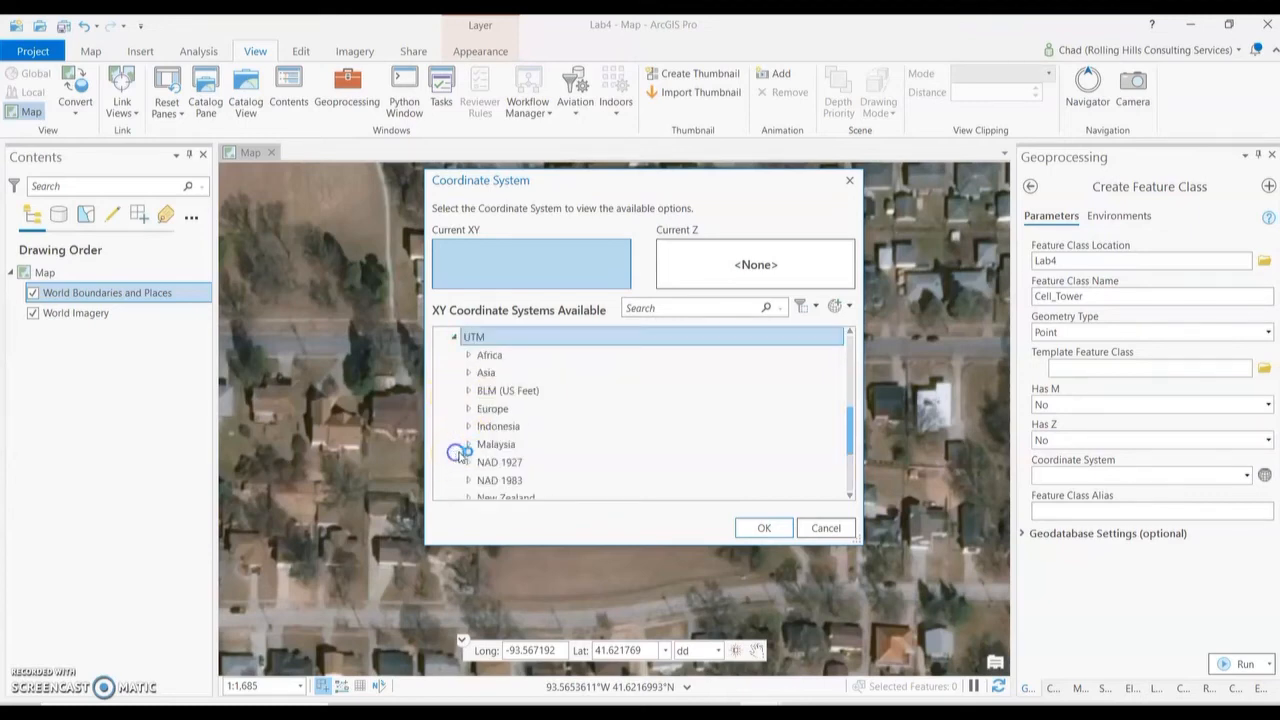
pyautogui.scroll(-2, 553, 401)
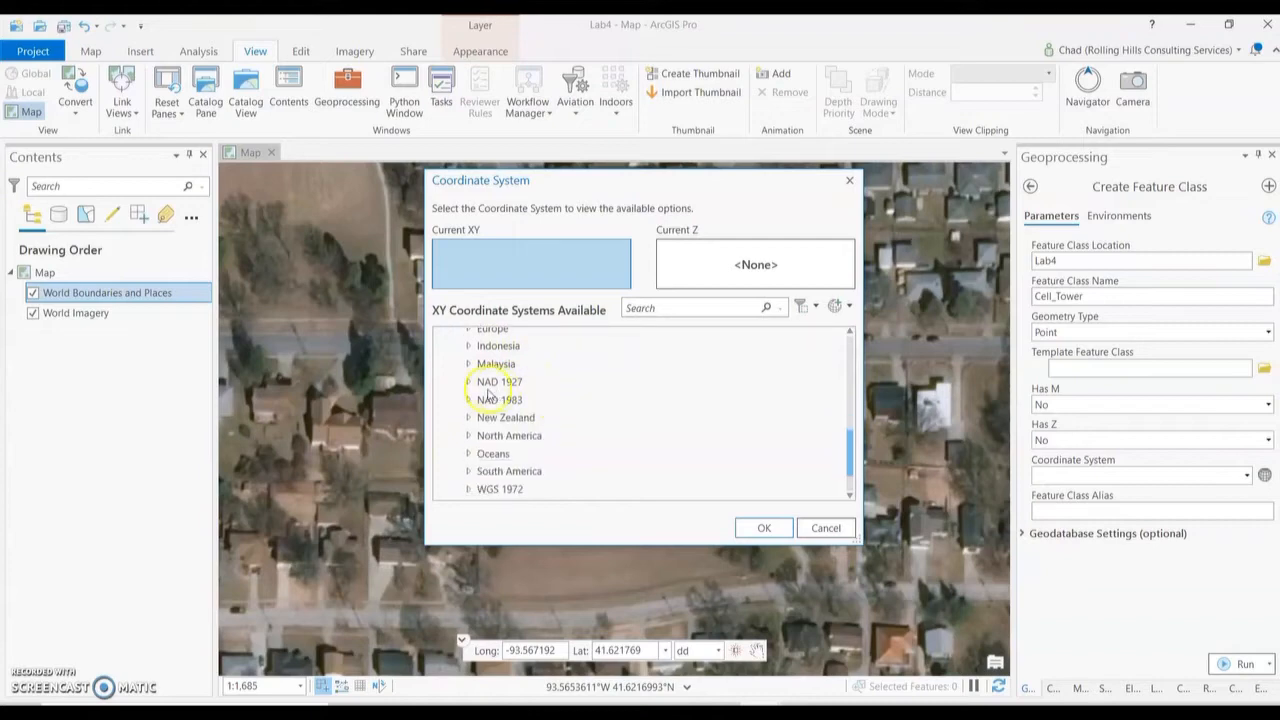
pyautogui.click(485, 401)
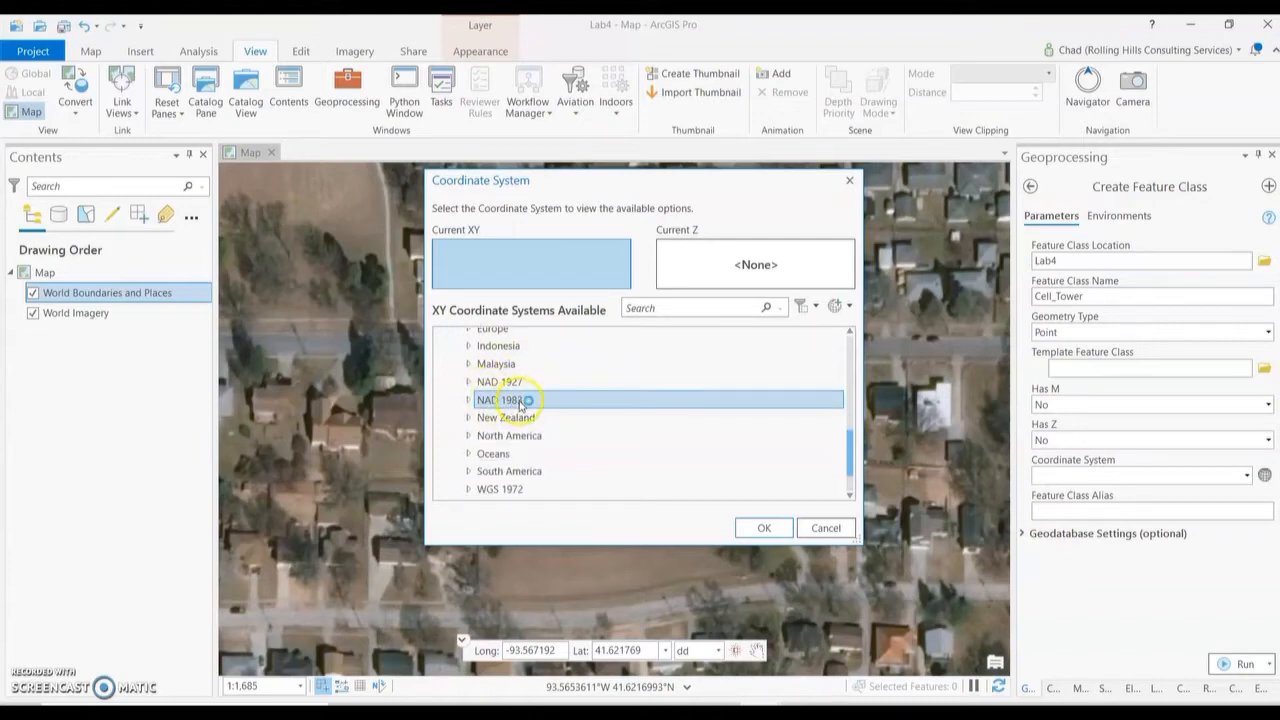
pyautogui.click(468, 400)
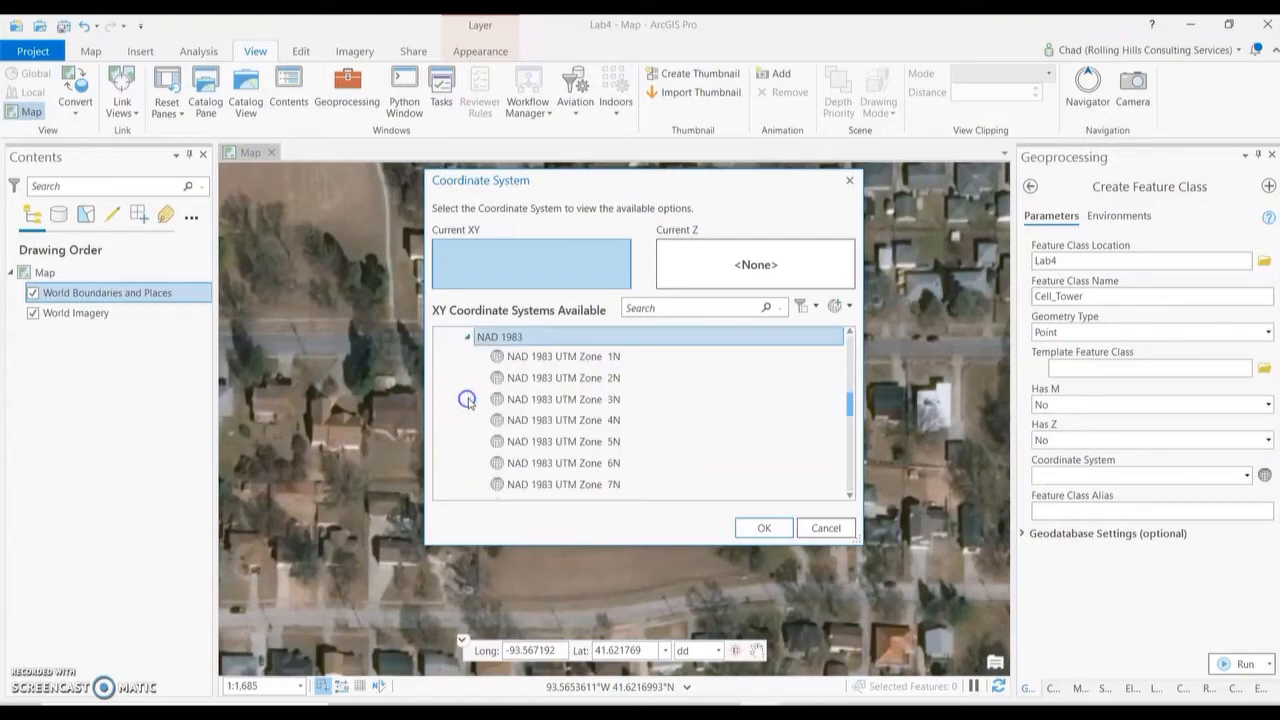
pyautogui.scroll(-3, 520, 405)
pyautogui.scroll(-1, 570, 406)
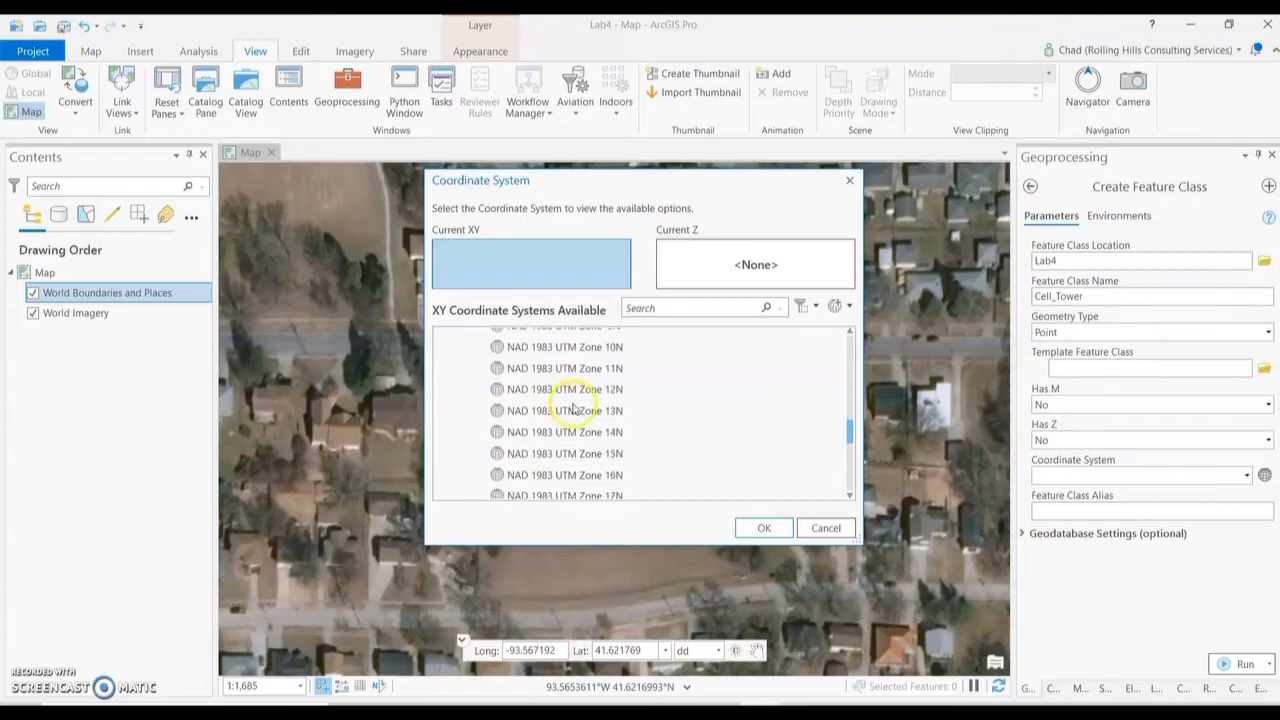
pyautogui.click(610, 455)
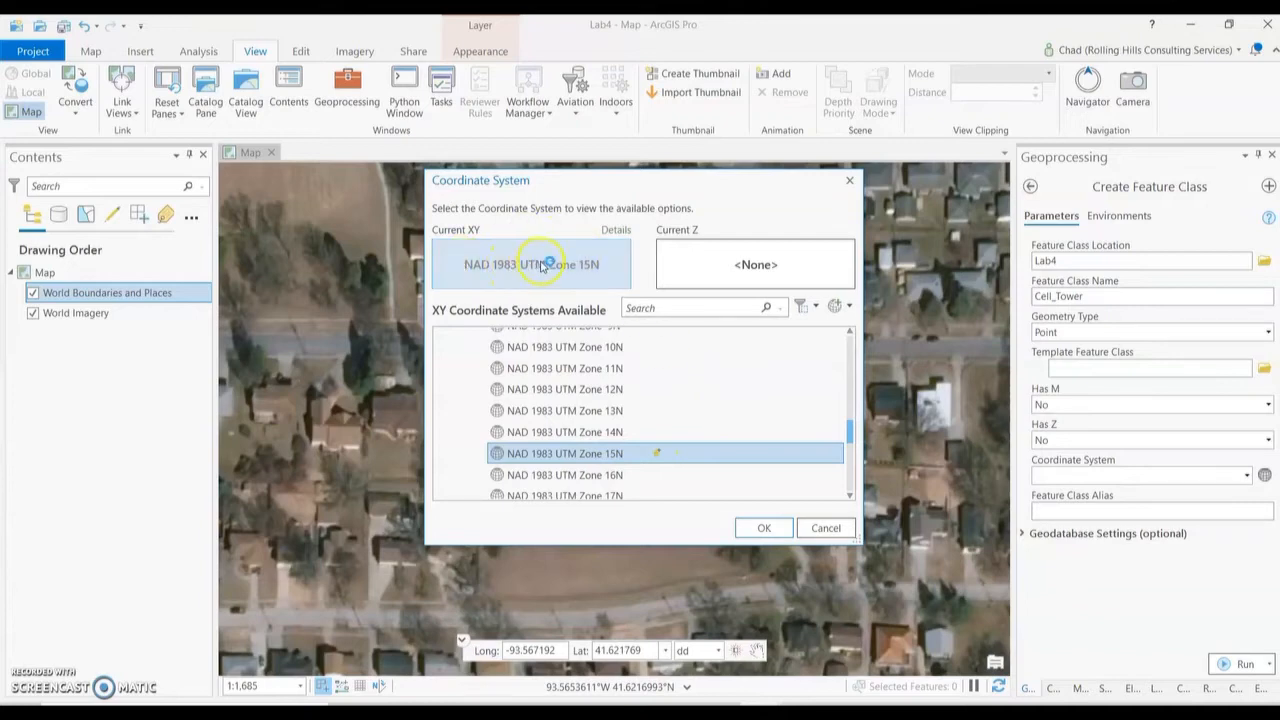
pyautogui.click(780, 530)
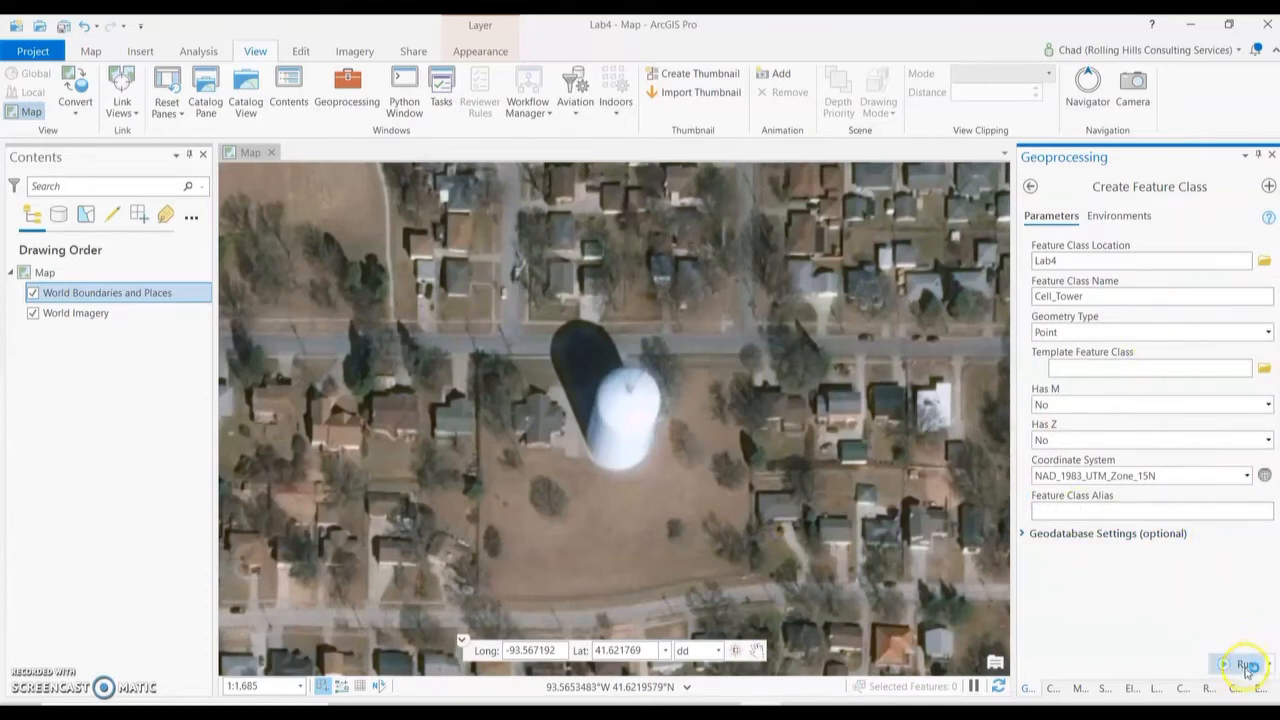
pyautogui.click(1247, 665)
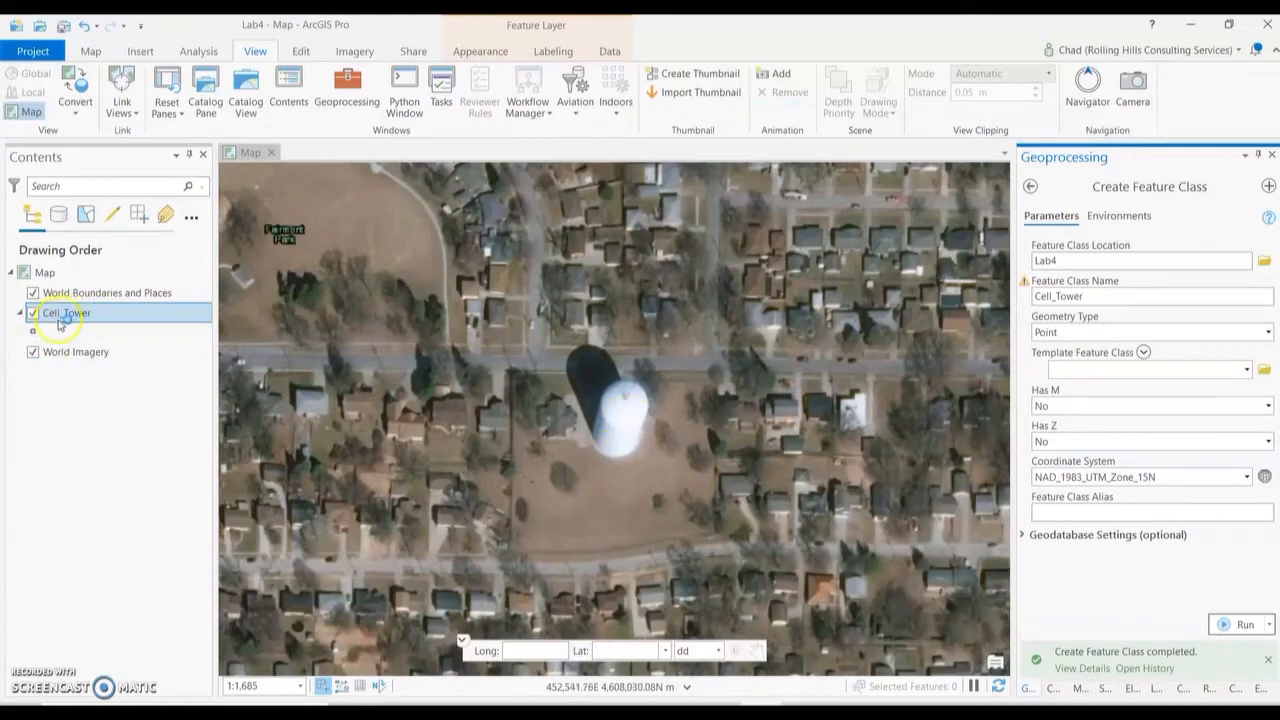
# Start creating a feature from the Cell_Tower template with the Point construction tool.
pyautogui.click(304, 51)
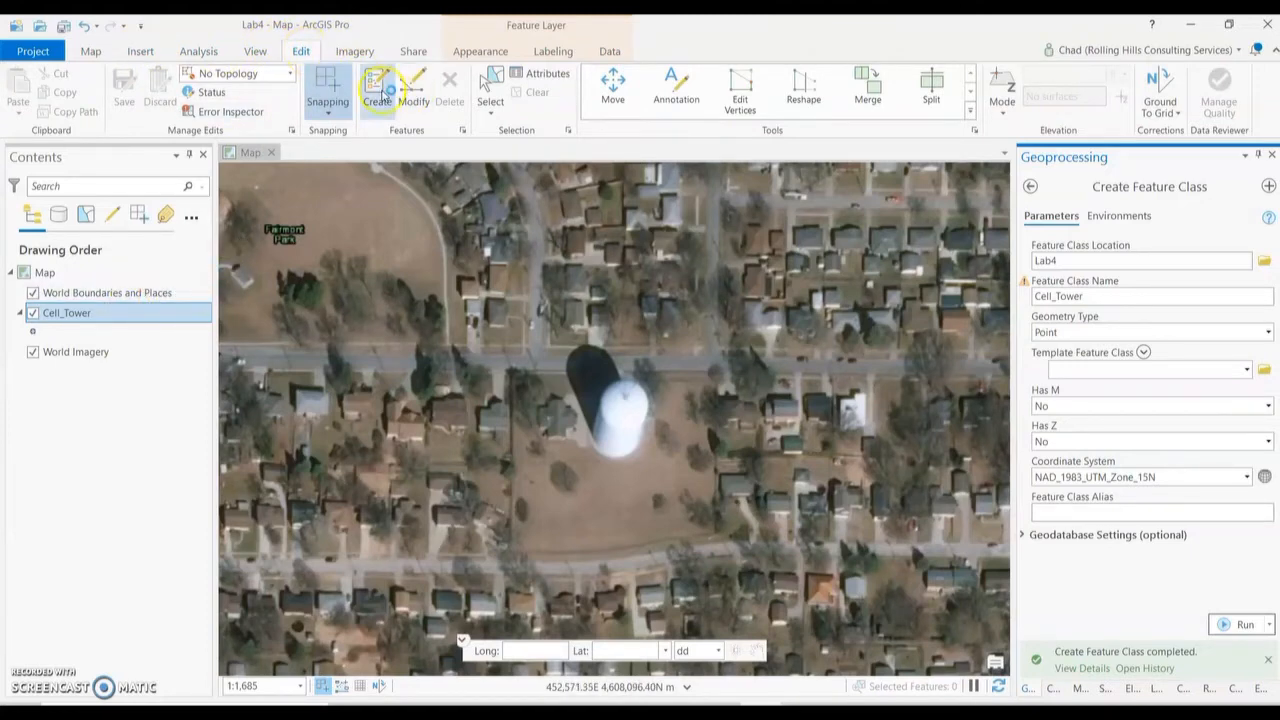
pyautogui.click(381, 93)
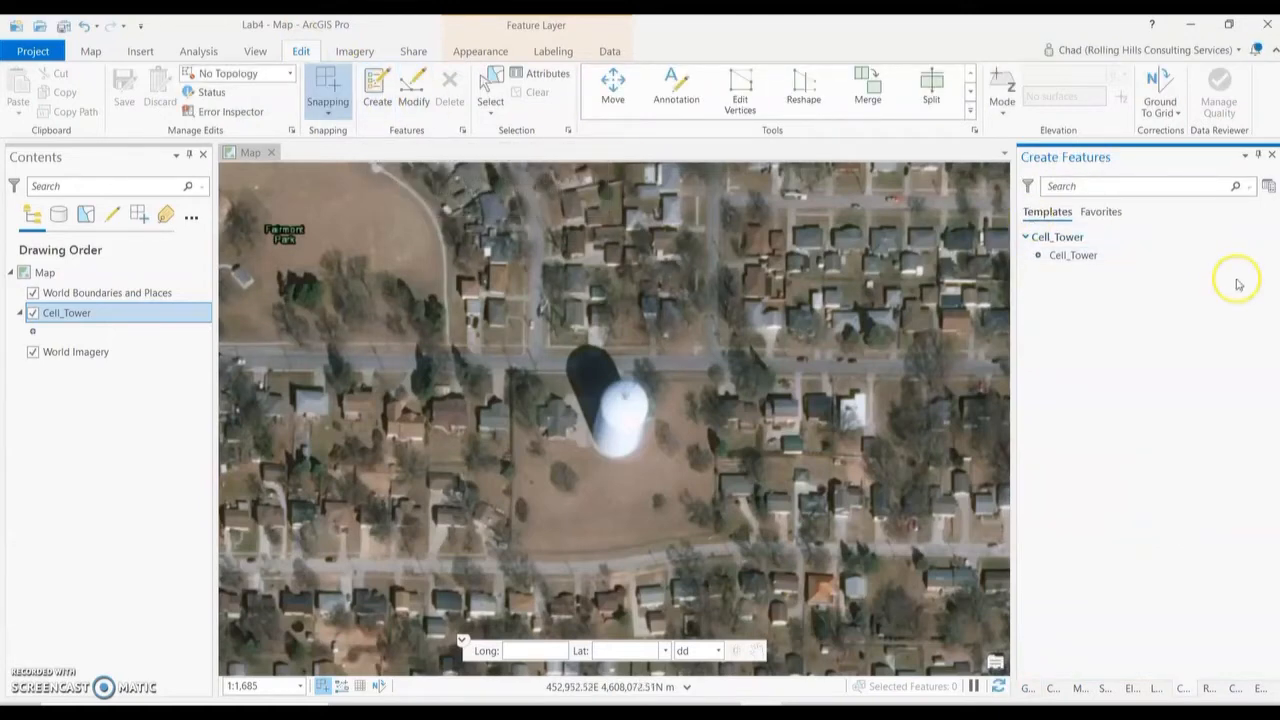
pyautogui.click(1082, 258)
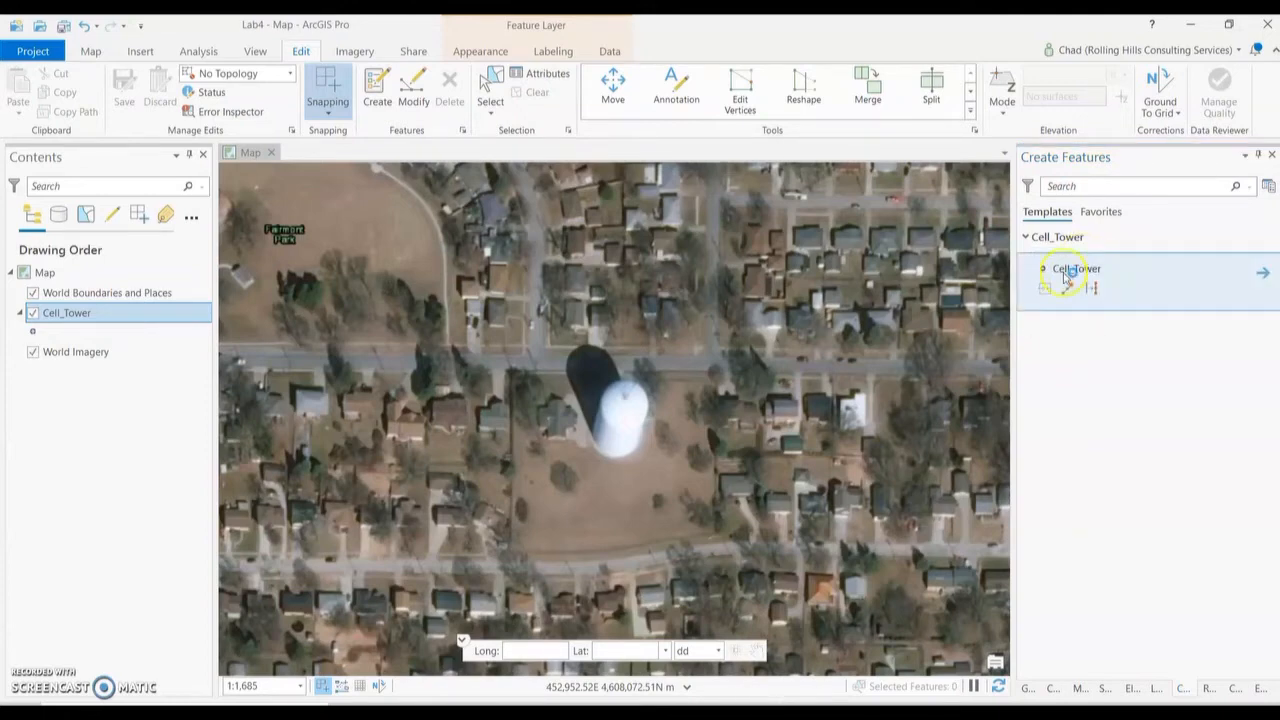
pyautogui.click(1047, 290)
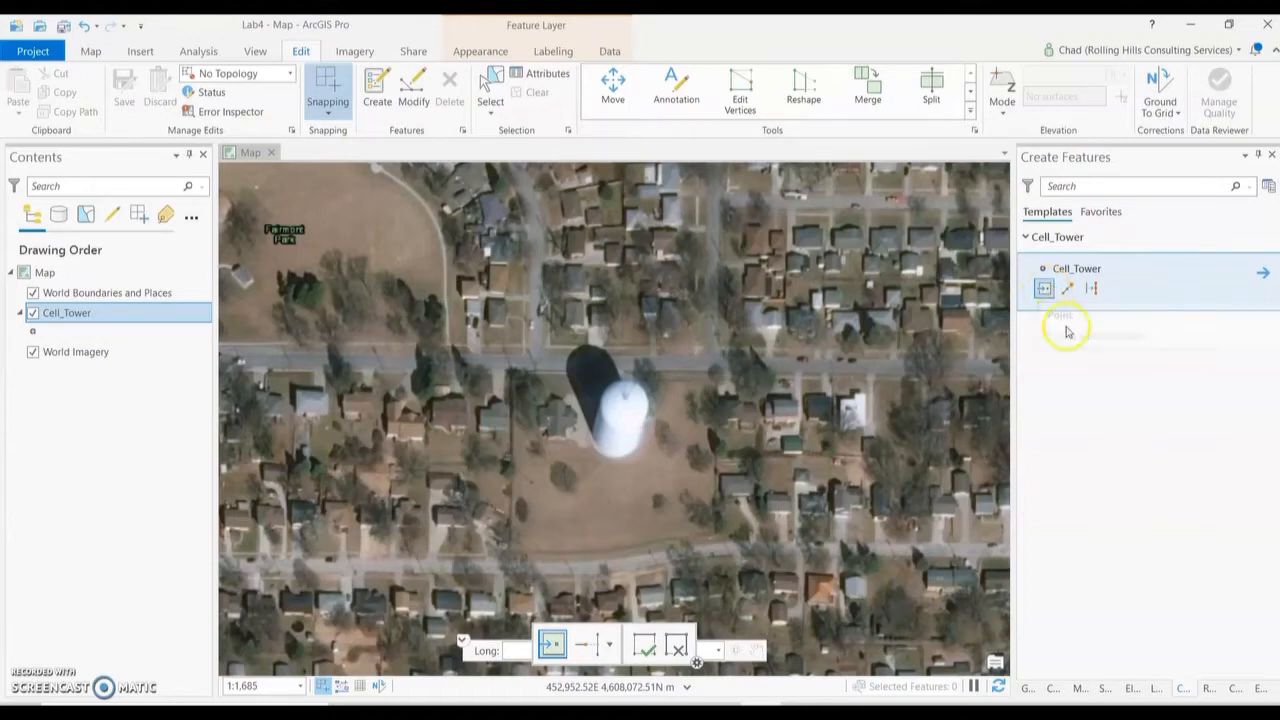
pyautogui.click(1069, 289)
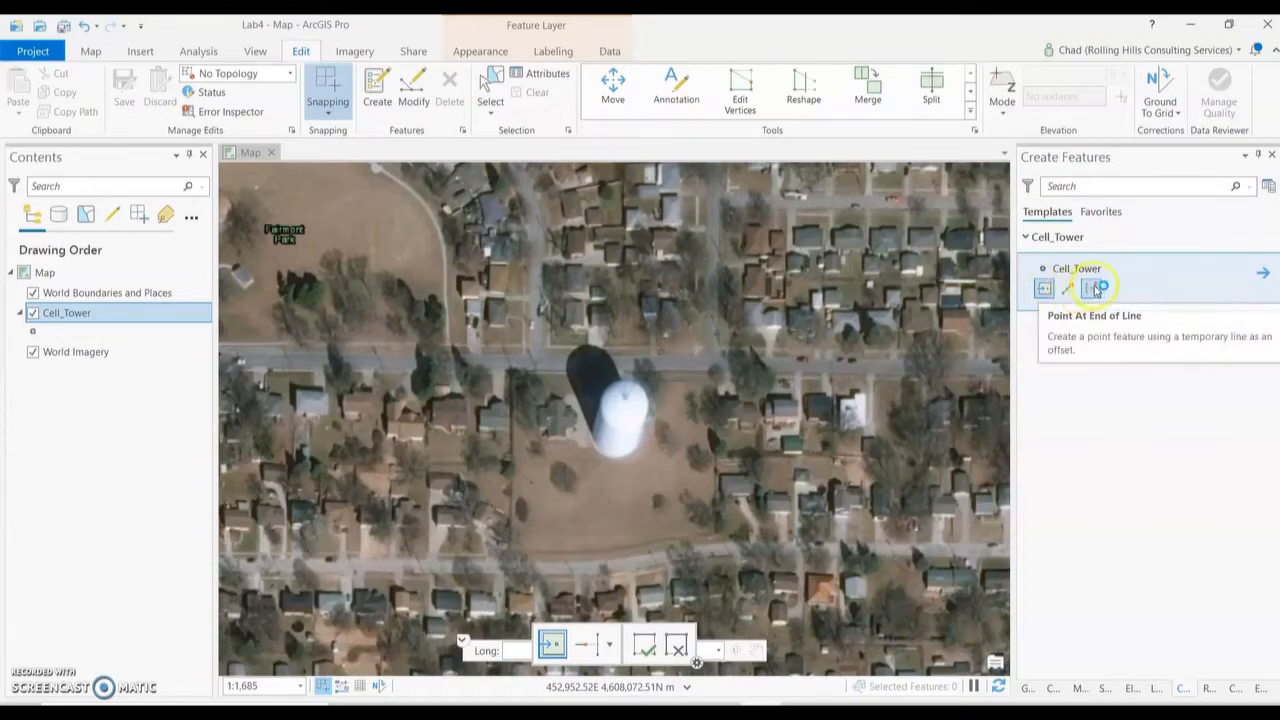
pyautogui.click(1094, 289)
pyautogui.click(1045, 289)
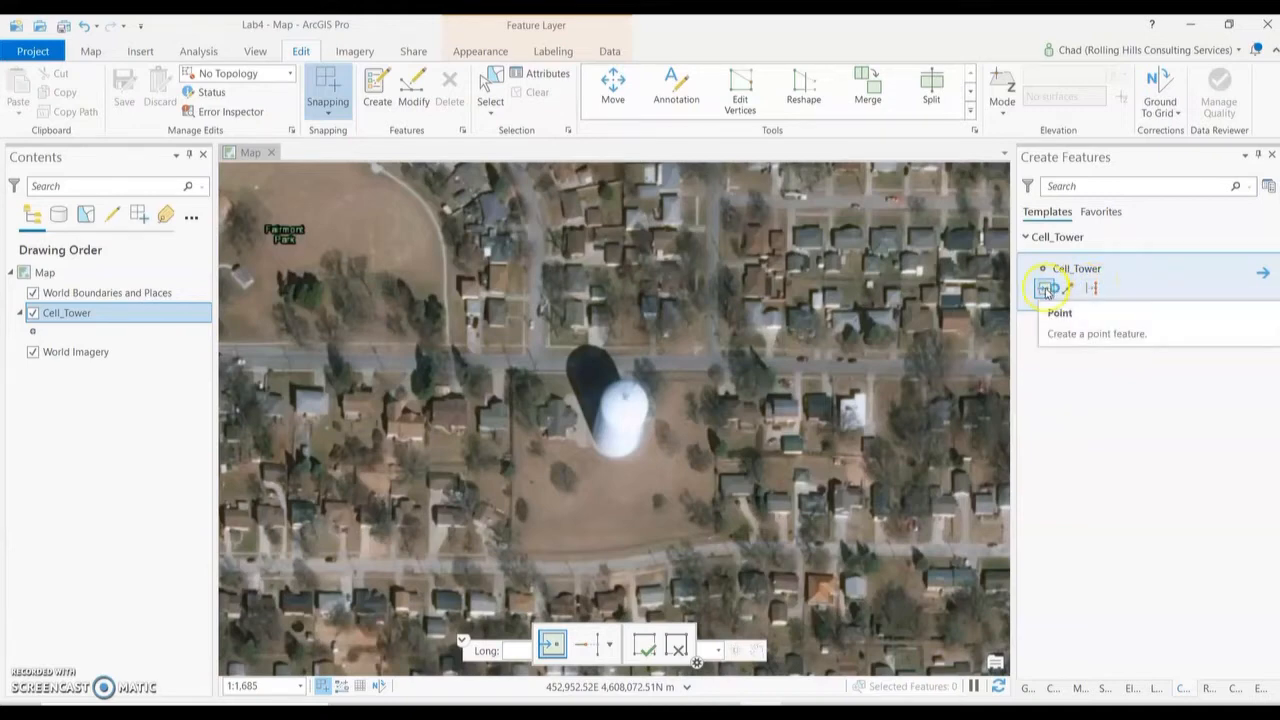
pyautogui.click(1046, 290)
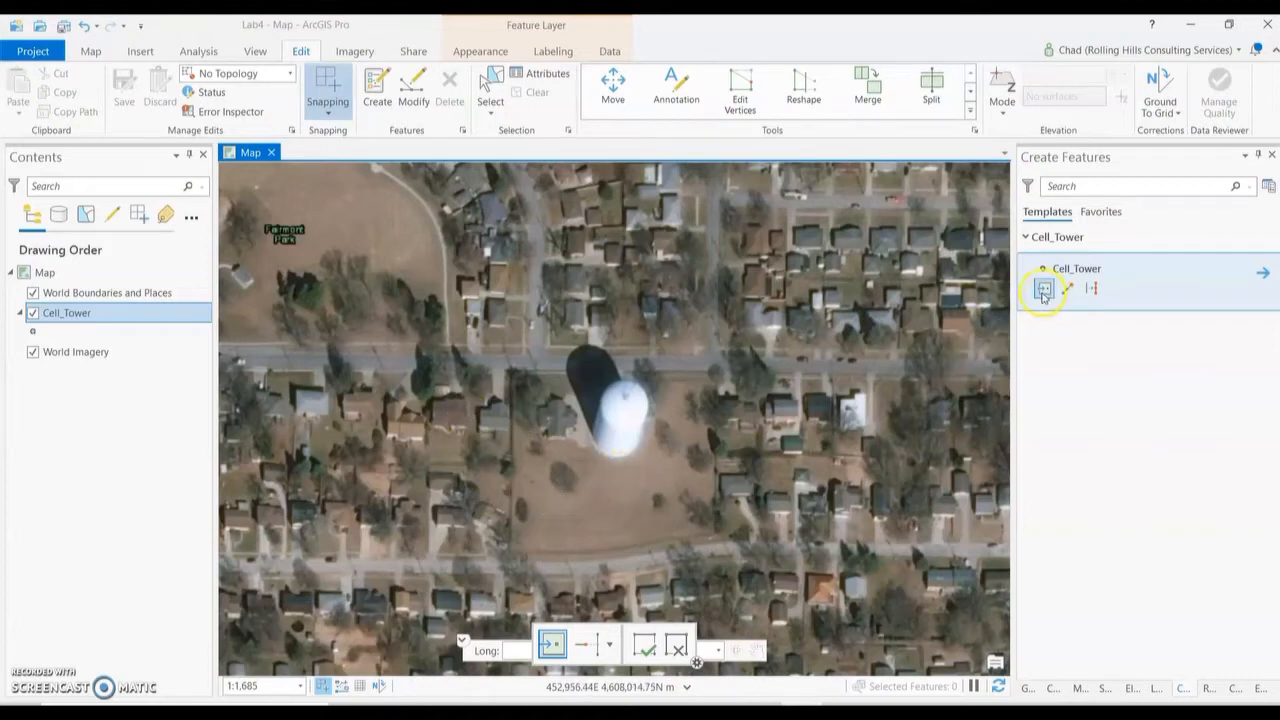
# Open the Absolute X,Y entry for the new Cell_Tower point and set its coordinate units to decimal degrees (dd).
pyautogui.rightClick(618, 473)
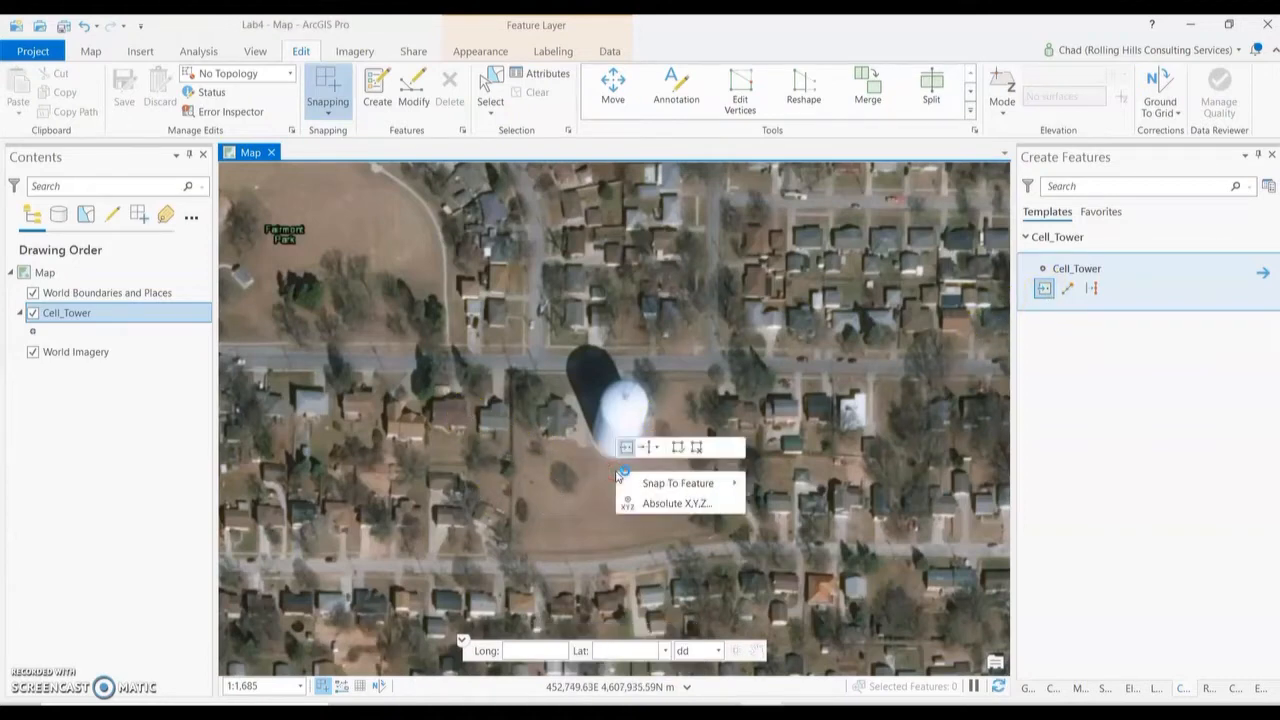
pyautogui.click(669, 505)
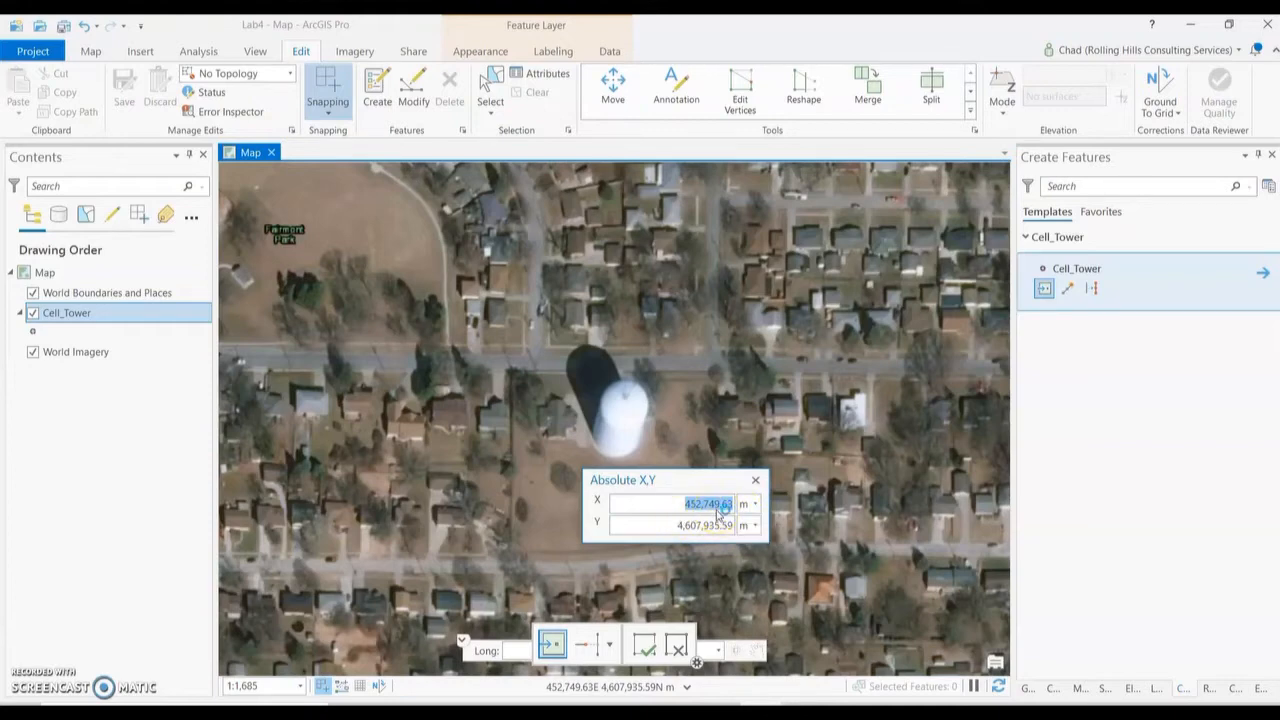
pyautogui.click(755, 504)
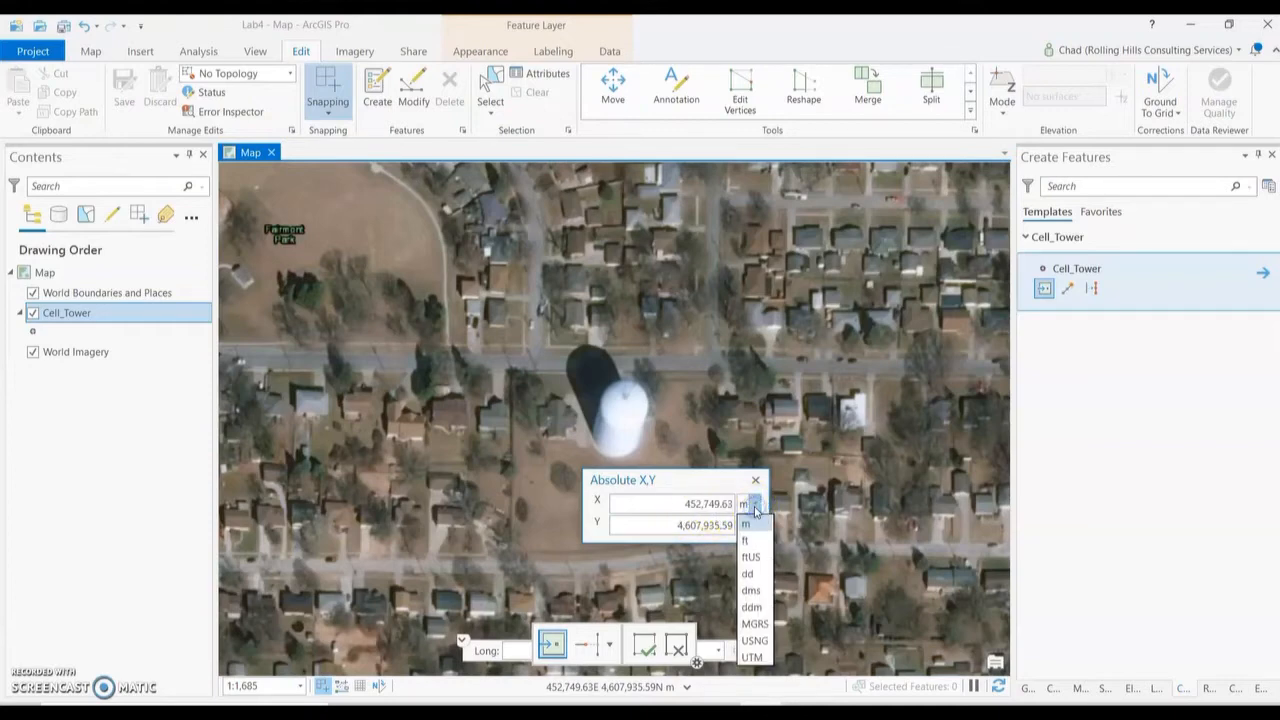
pyautogui.click(749, 573)
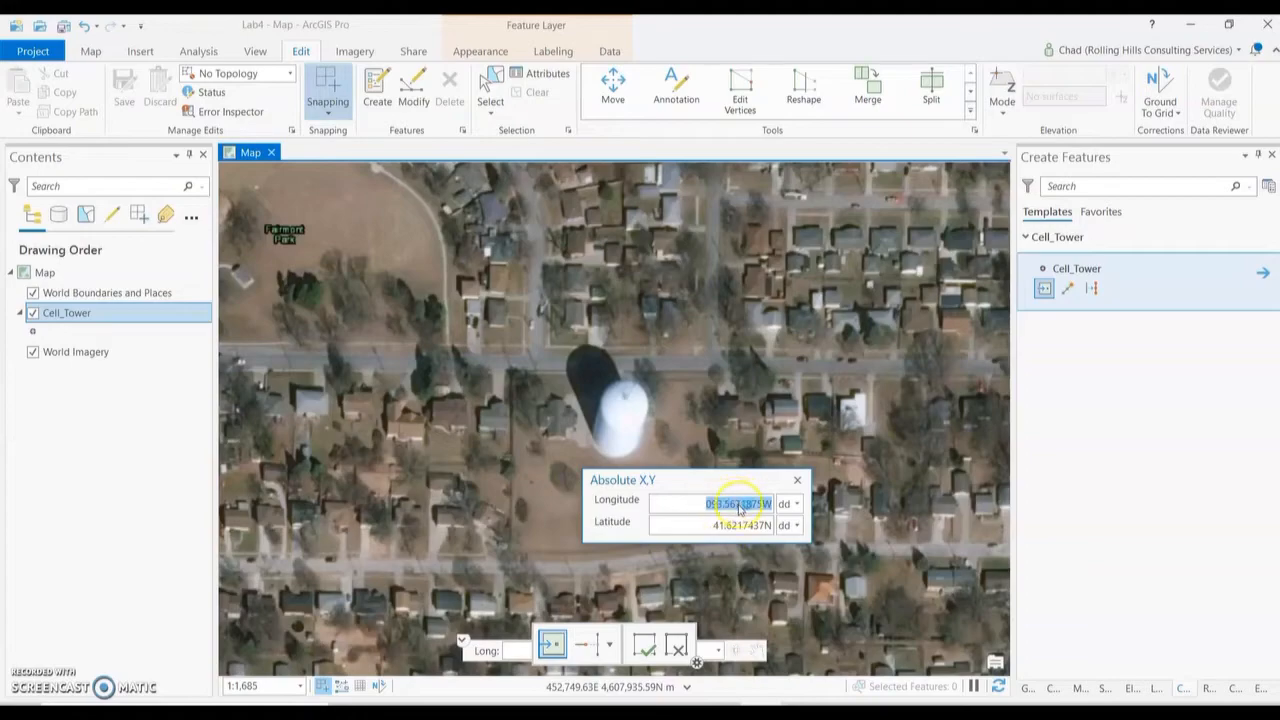
# Switch to the Word document, copy the decimal latitude 41.621769, and return to ArcGIS Pro.
pyautogui.click(745, 712)
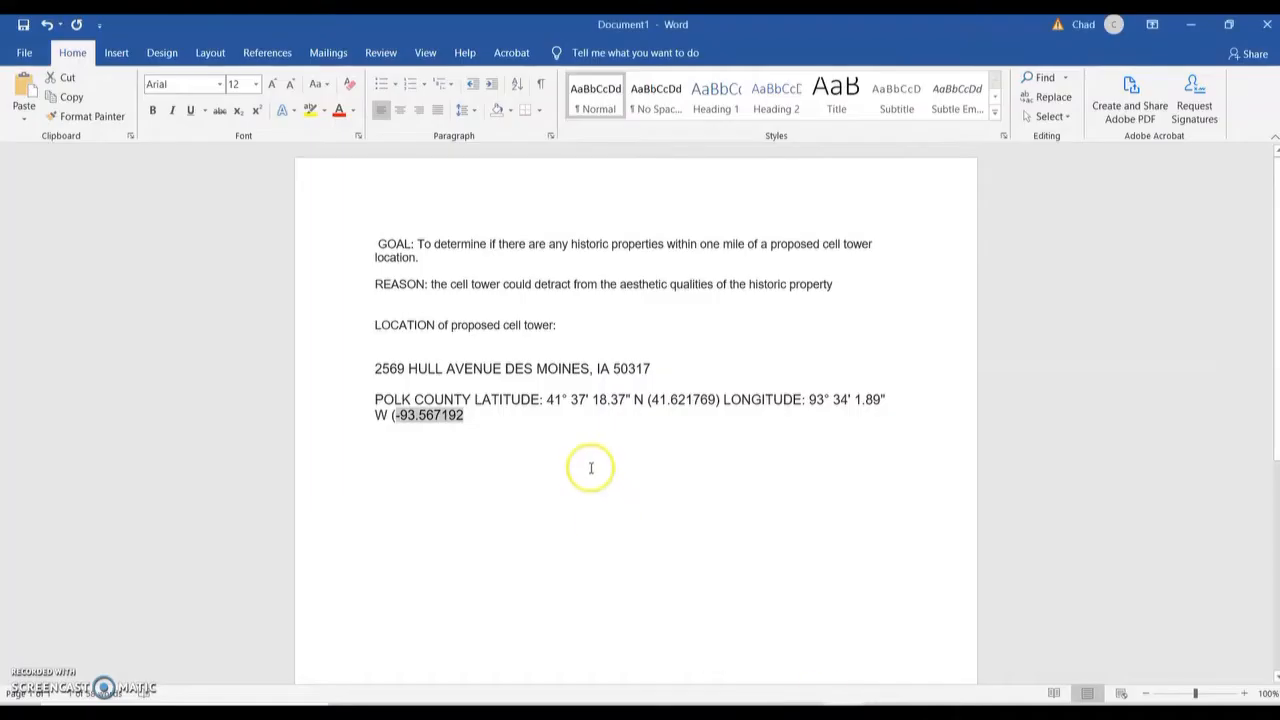
pyautogui.click(658, 426)
pyautogui.moveTo(652, 400); pyautogui.dragTo(714, 400)
pyautogui.rightClick(700, 400)
pyautogui.click(738, 434)
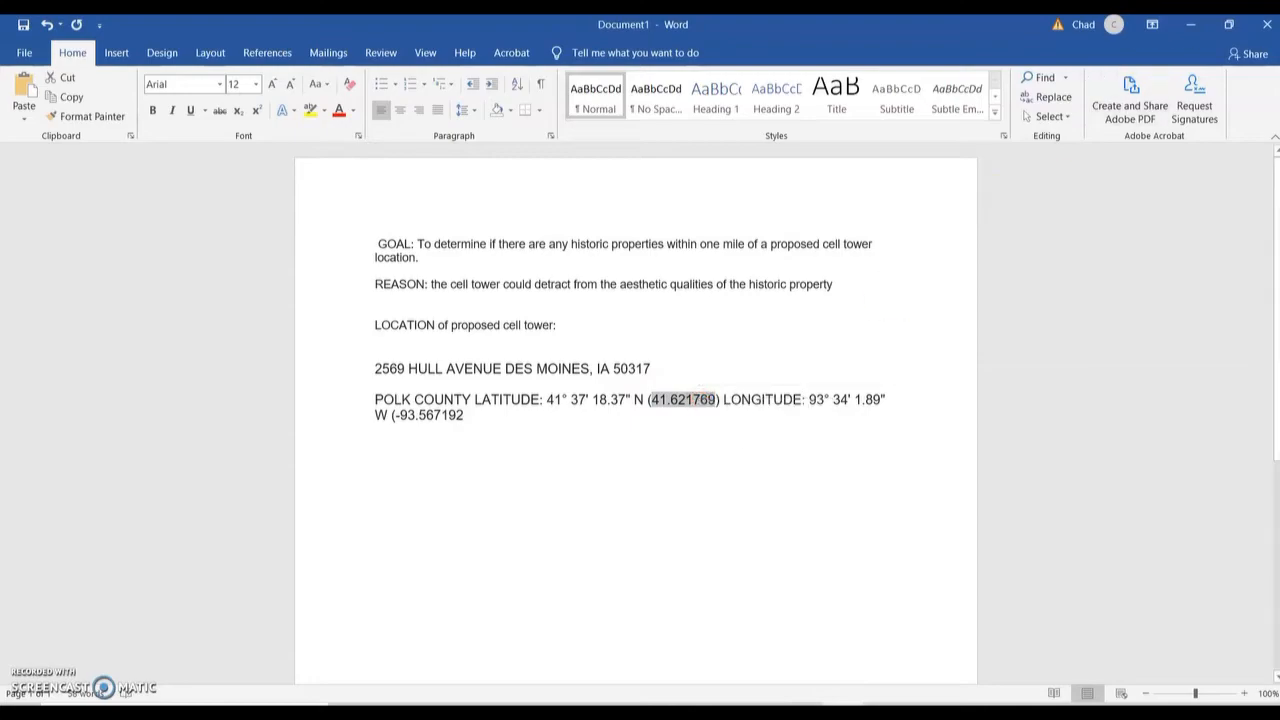
pyautogui.click(1191, 26)
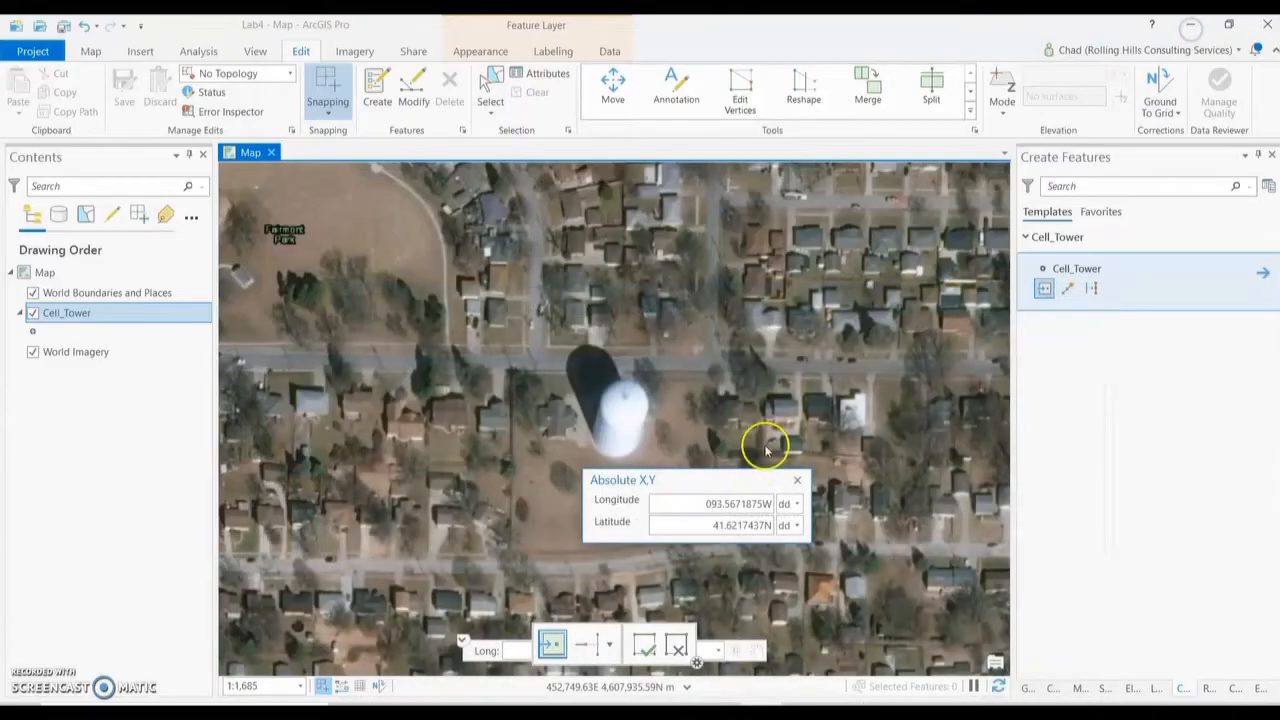
# Set the new point's absolute latitude to 41.621769N.
pyautogui.doubleClick(735, 528)
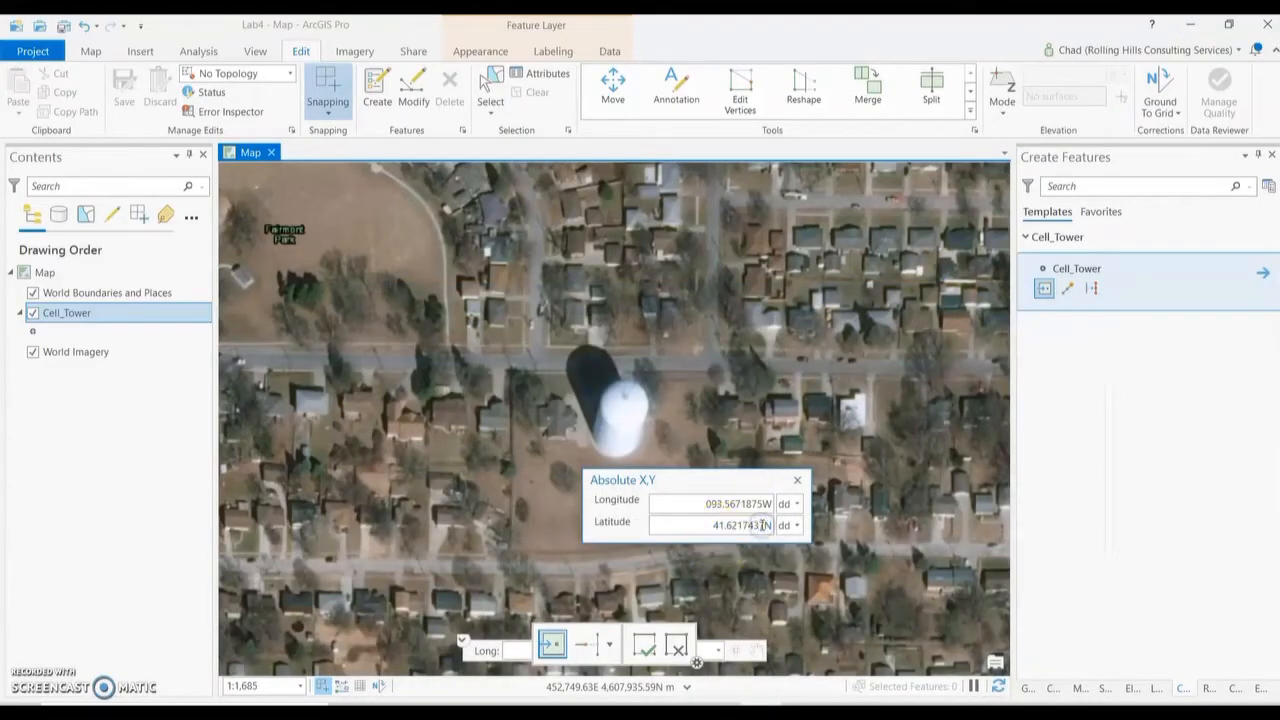
pyautogui.doubleClick(762, 525)
pyautogui.click(764, 524)
pyautogui.press('BackSpace')
pyautogui.press('BackSpace')
pyautogui.write('1.621769')
# Switch to the Word document, copy the decimal longitude -93.567192, and return to ArcGIS Pro.
pyautogui.click(842, 711)
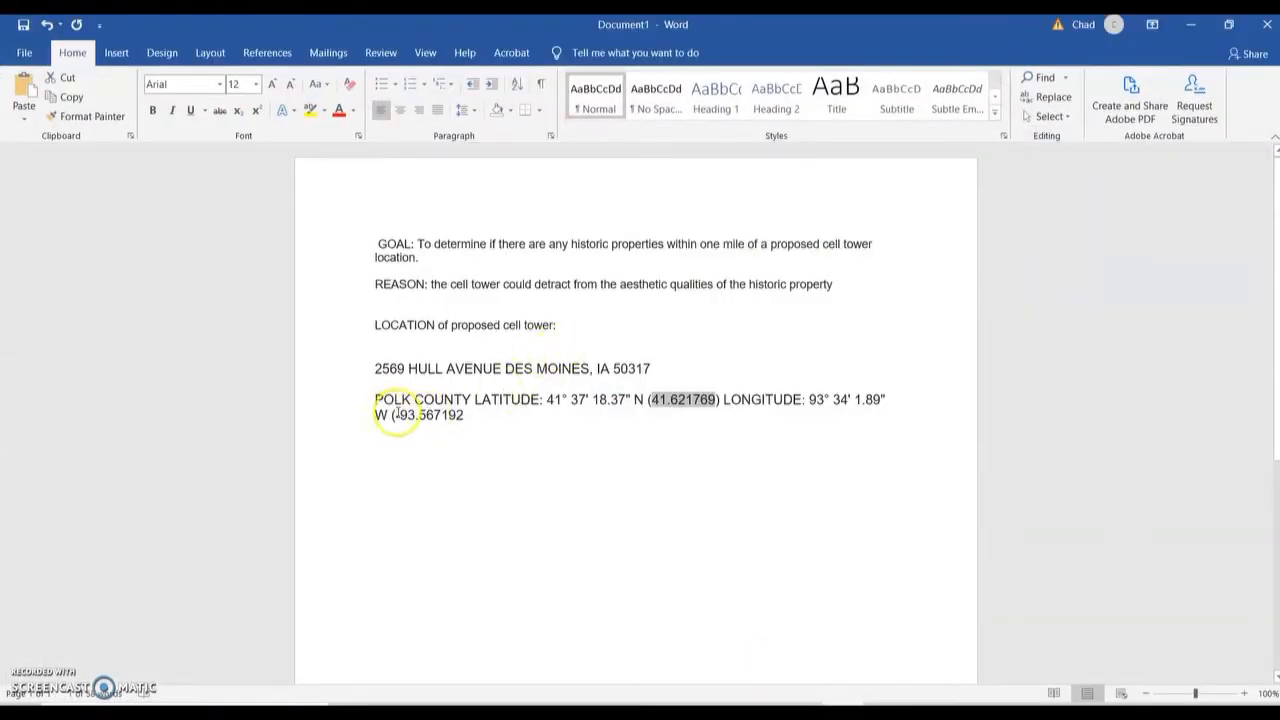
pyautogui.click(419, 415)
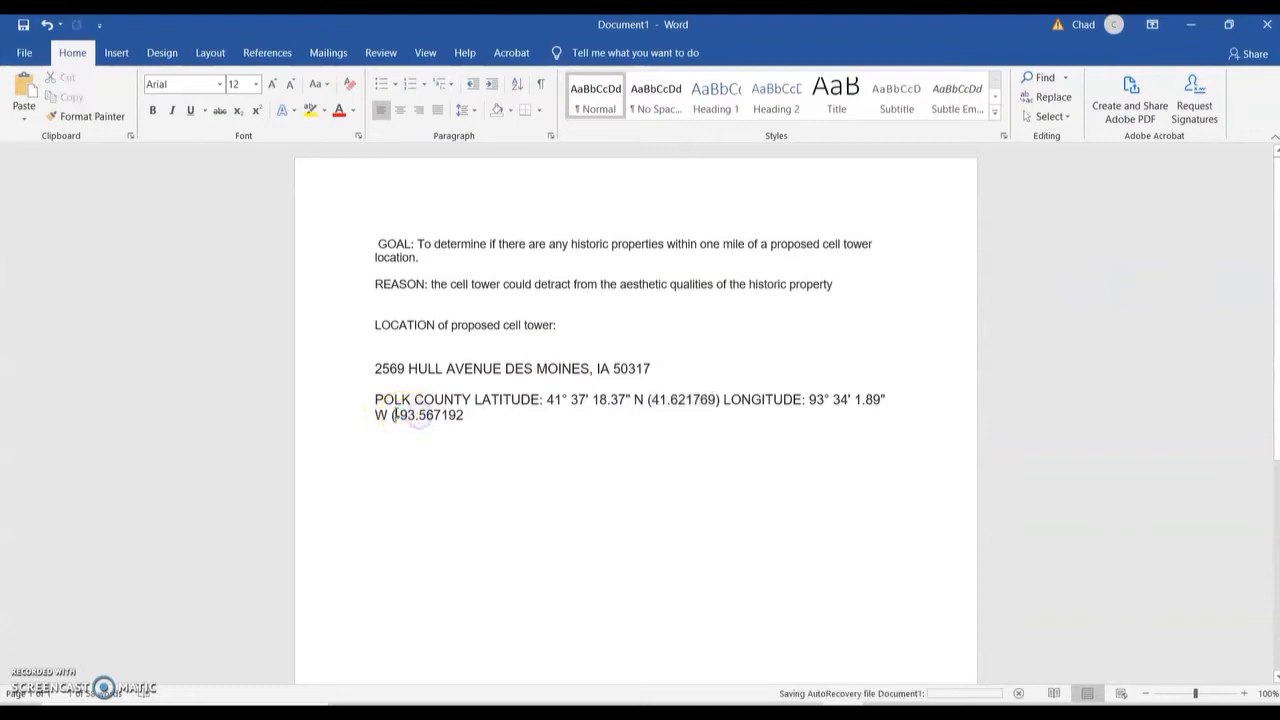
pyautogui.moveTo(393, 415)
pyautogui.mouseDown()
pyautogui.moveTo(465, 416)
pyautogui.moveTo(407, 416)
pyautogui.mouseUp()
pyautogui.click(401, 415)
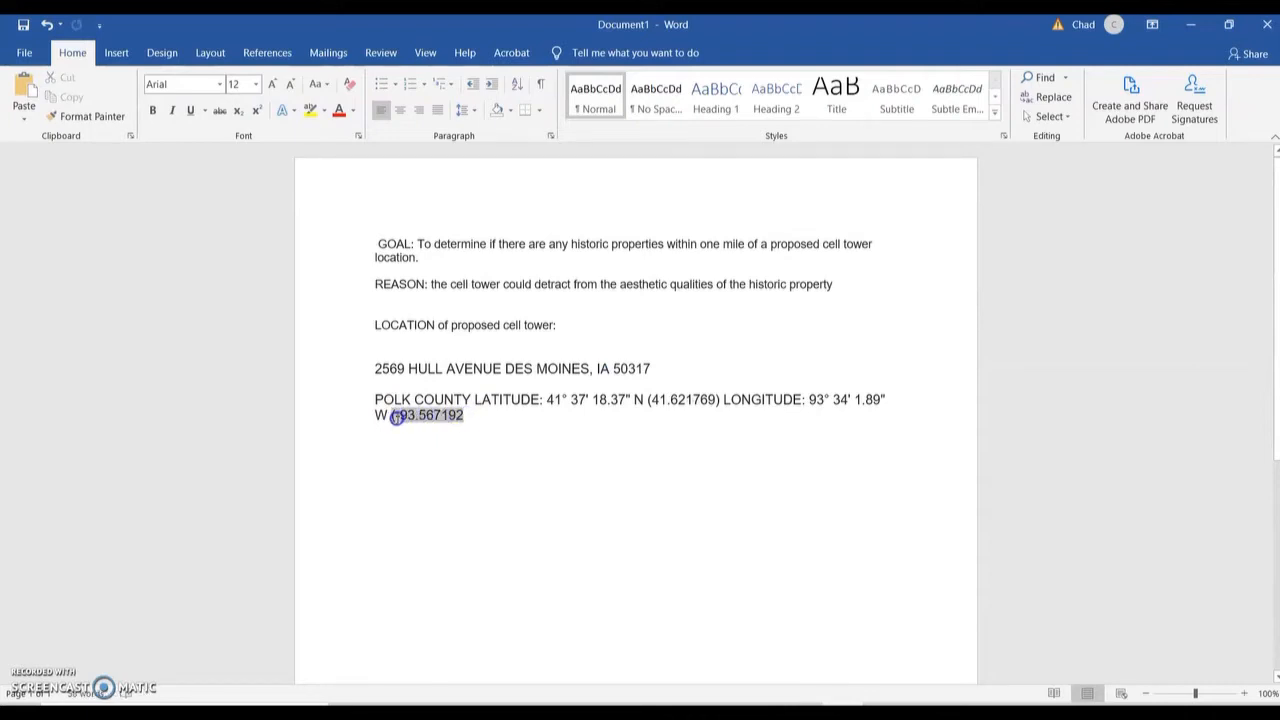
pyautogui.moveTo(398, 415); pyautogui.dragTo(395, 415)
pyautogui.rightClick(400, 416)
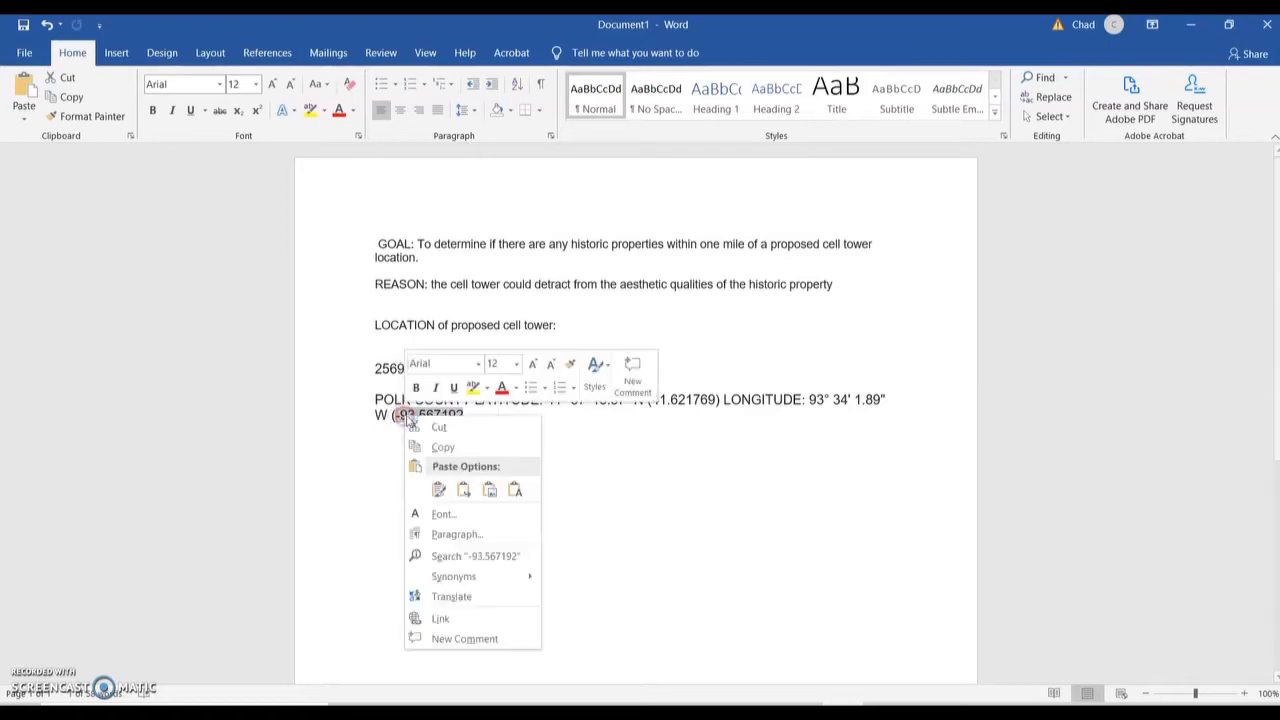
pyautogui.click(460, 446)
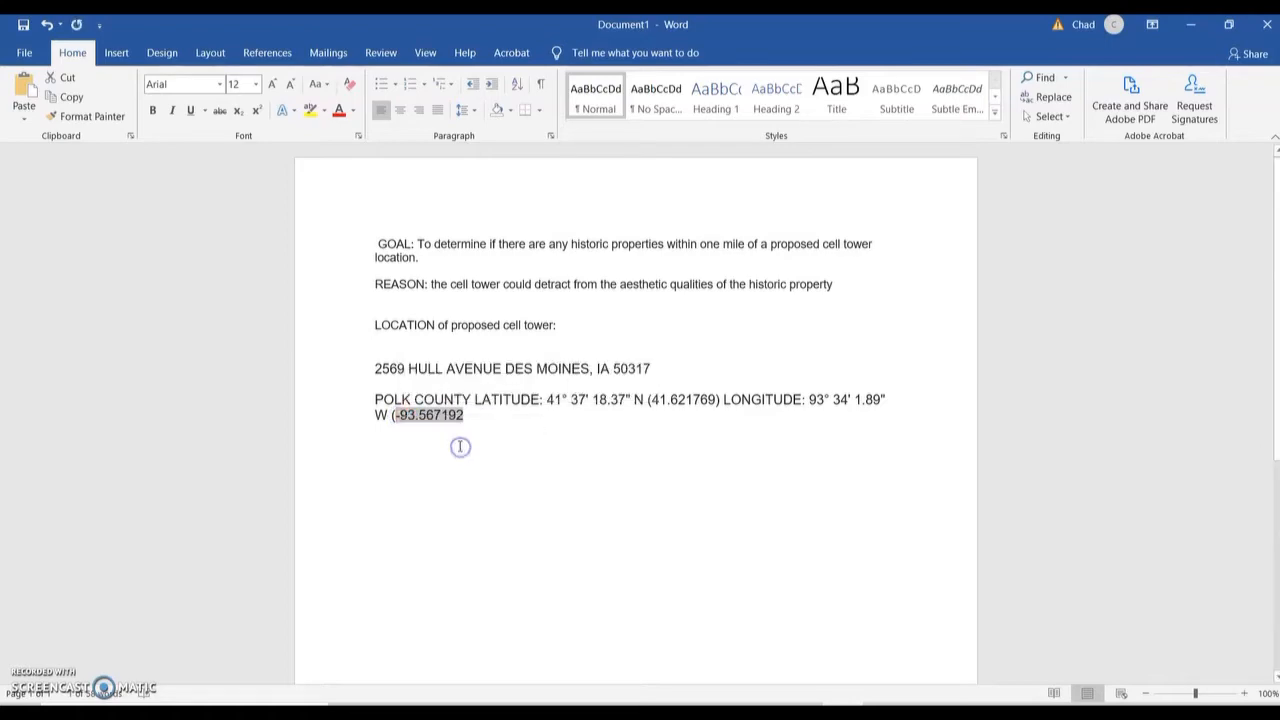
pyautogui.click(1188, 24)
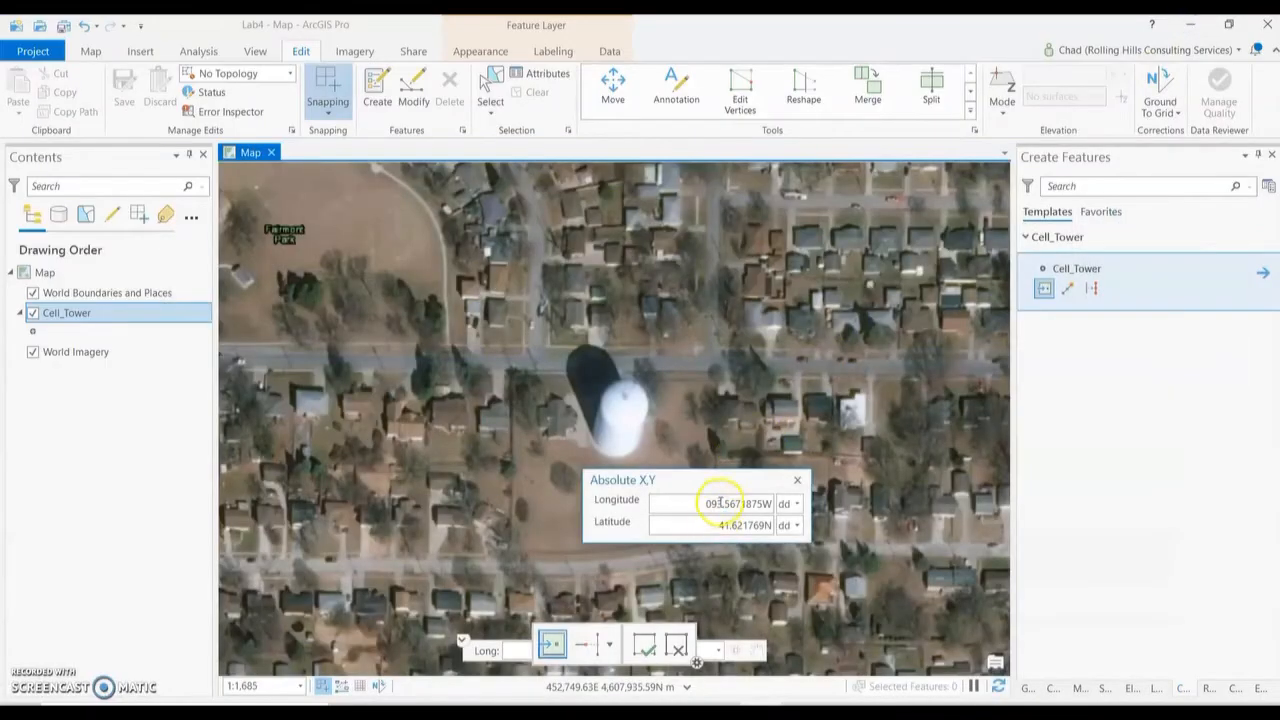
# Set the absolute longitude to 93.567192W and create the Cell_Tower point at the entered coordinates.
pyautogui.doubleClick(763, 504)
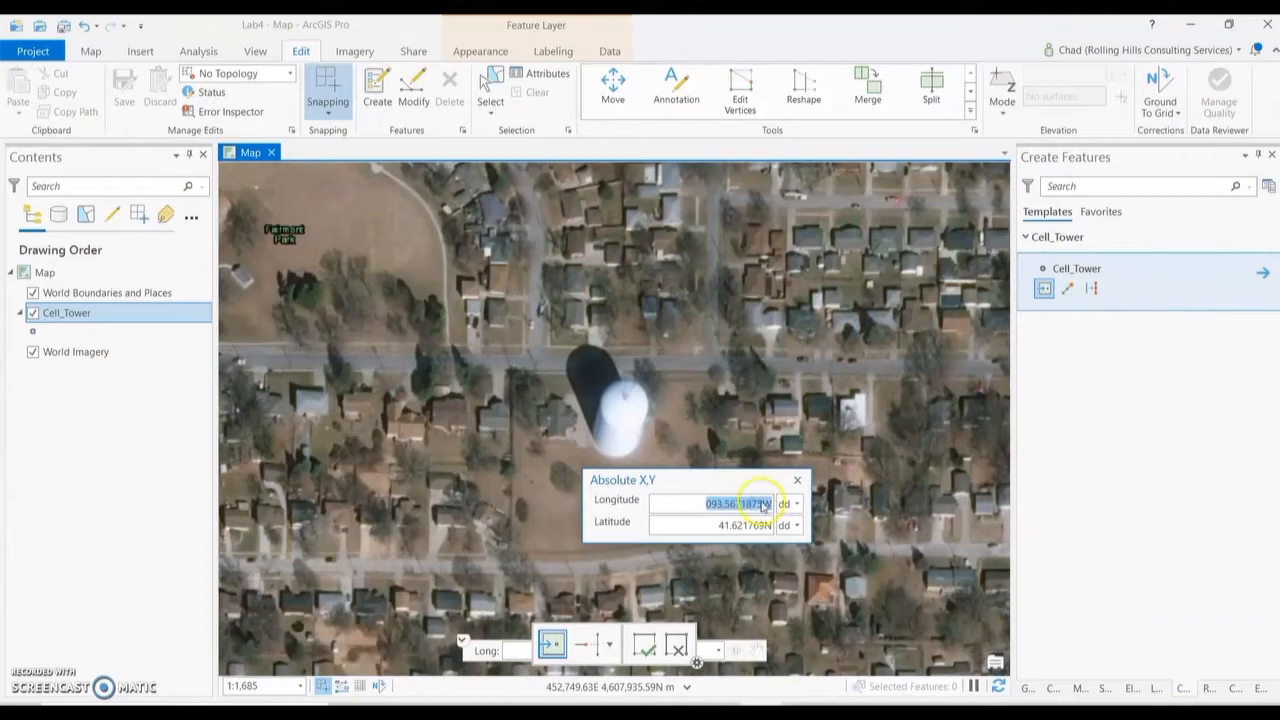
pyautogui.click(764, 504)
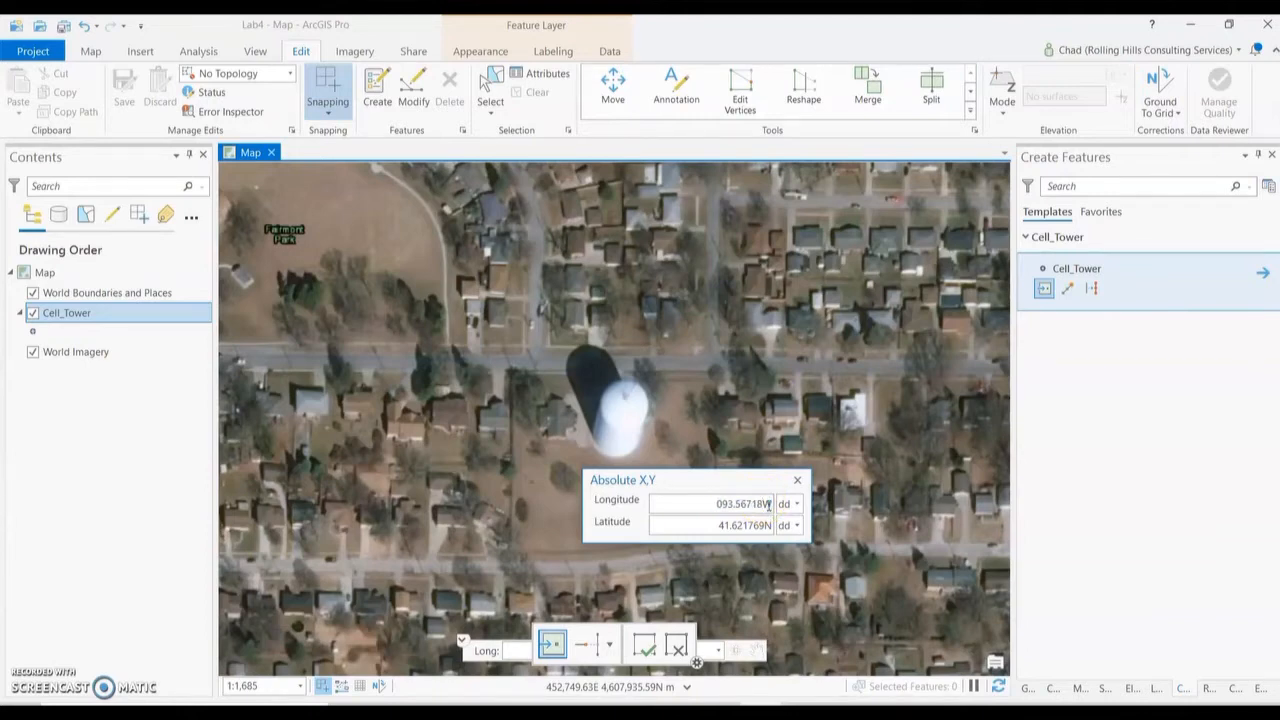
pyautogui.press('BackSpace')
pyautogui.doubleClick(719, 505)
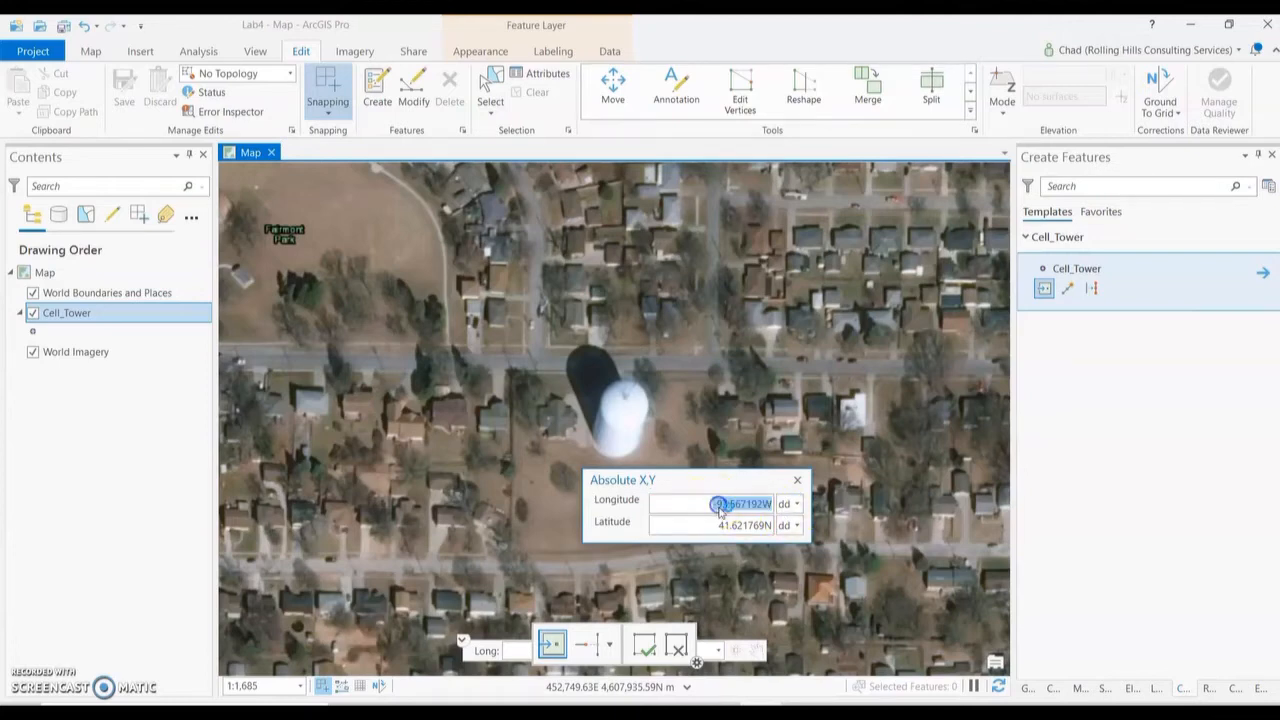
pyautogui.click(718, 505)
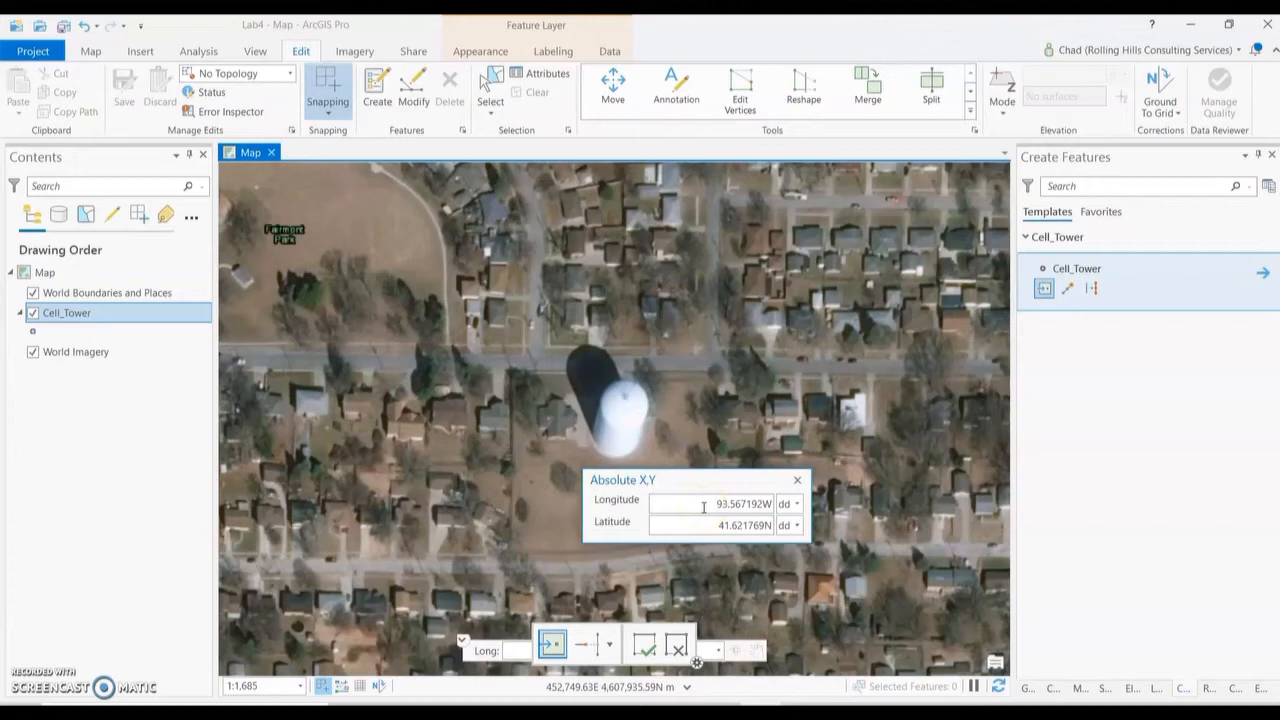
pyautogui.press('Return')
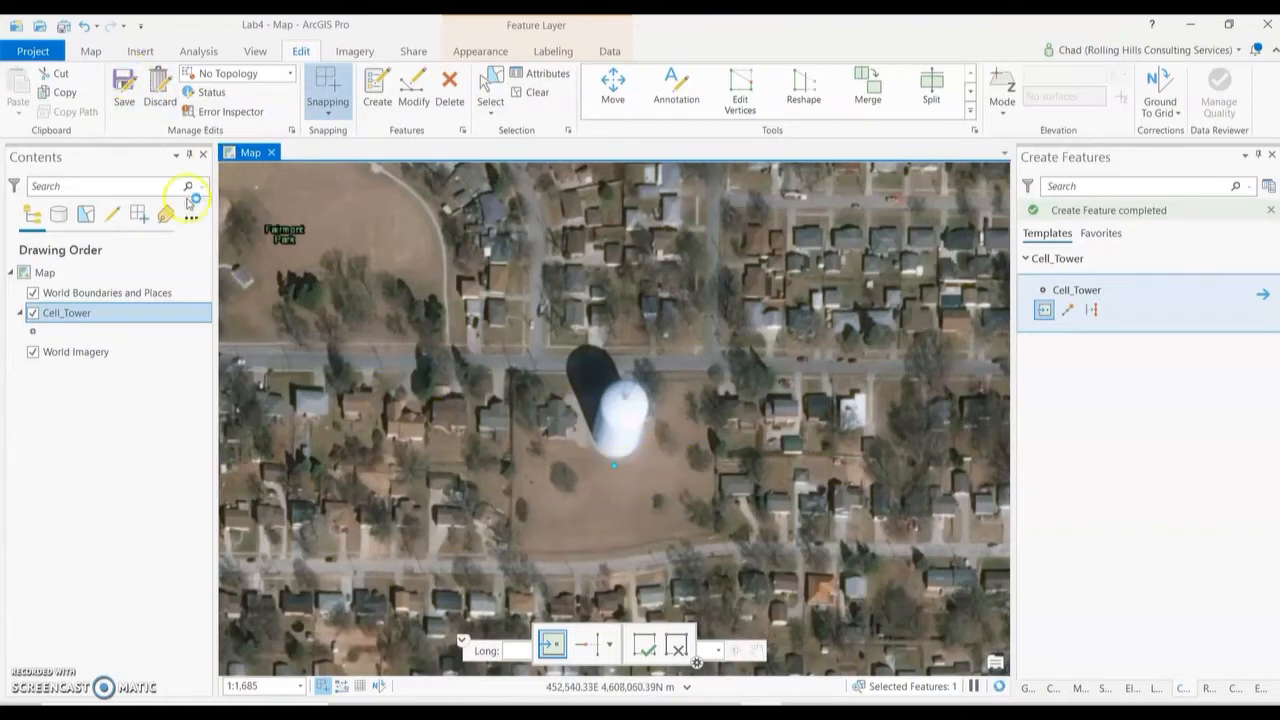
# Save all edits and clear the selection on the Cell_Tower layer.
pyautogui.click(126, 88)
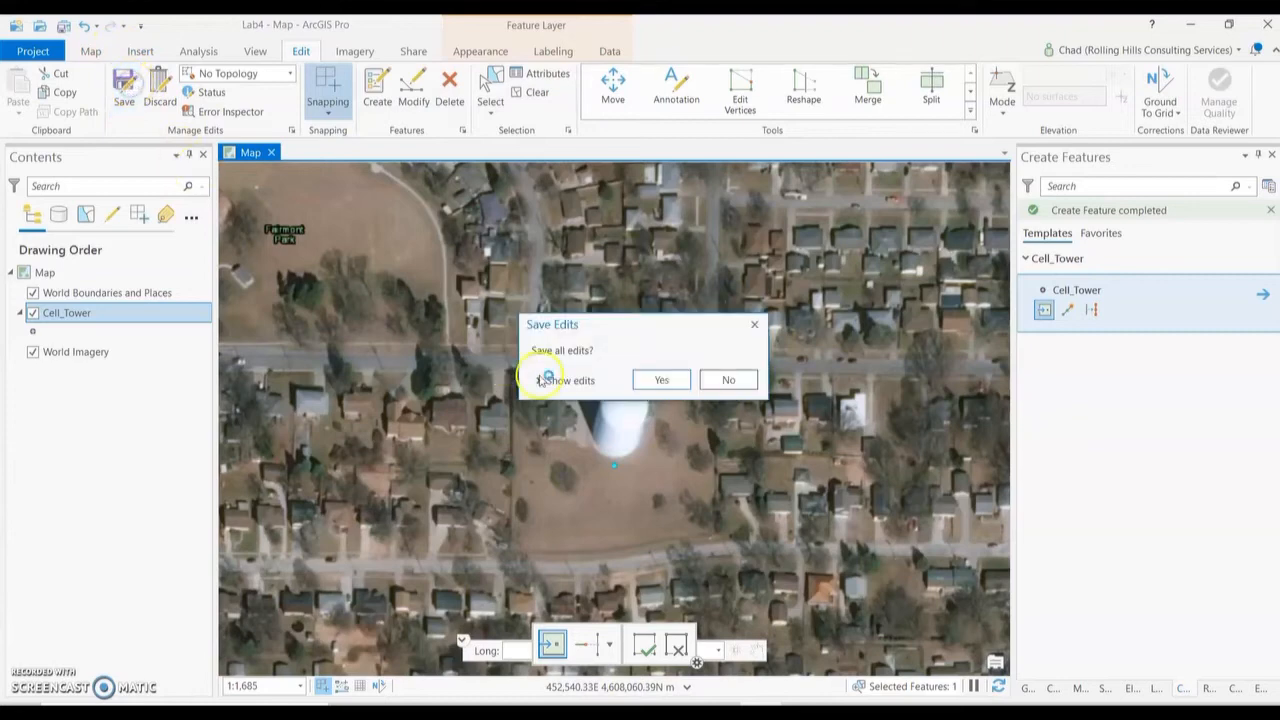
pyautogui.click(658, 380)
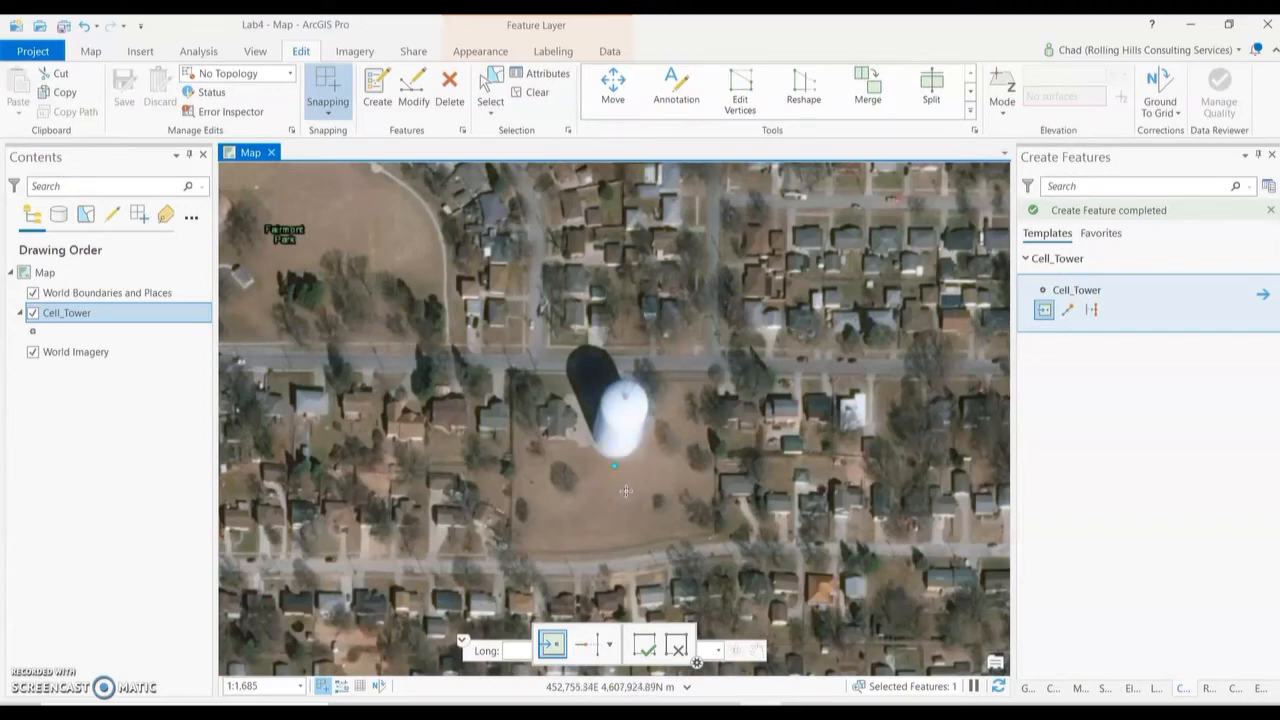
pyautogui.click(90, 52)
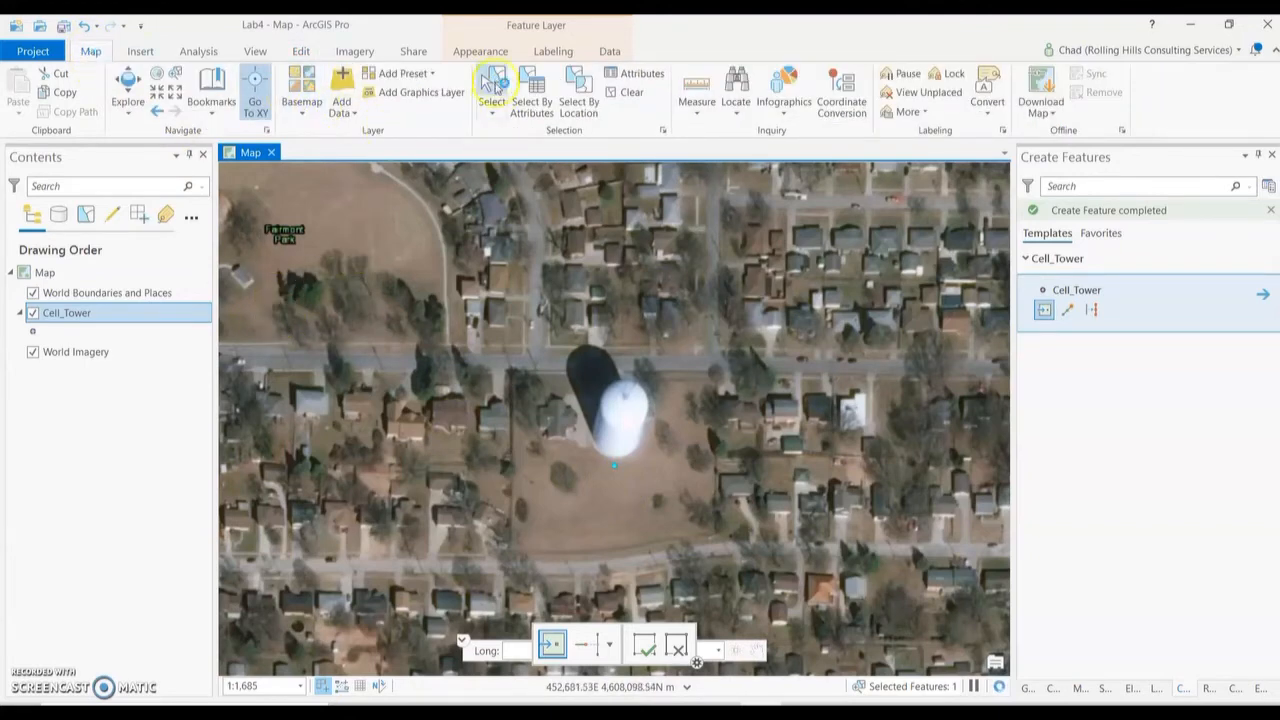
pyautogui.click(494, 116)
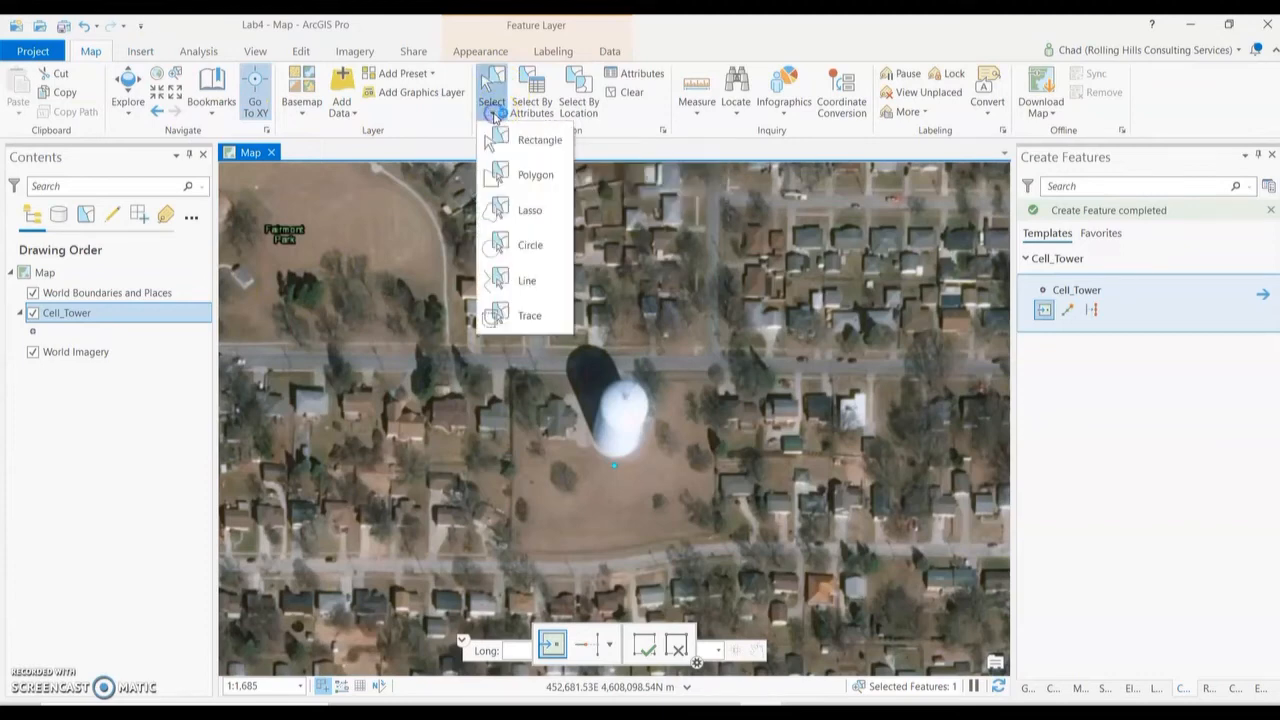
pyautogui.click(74, 318)
pyautogui.rightClick(74, 316)
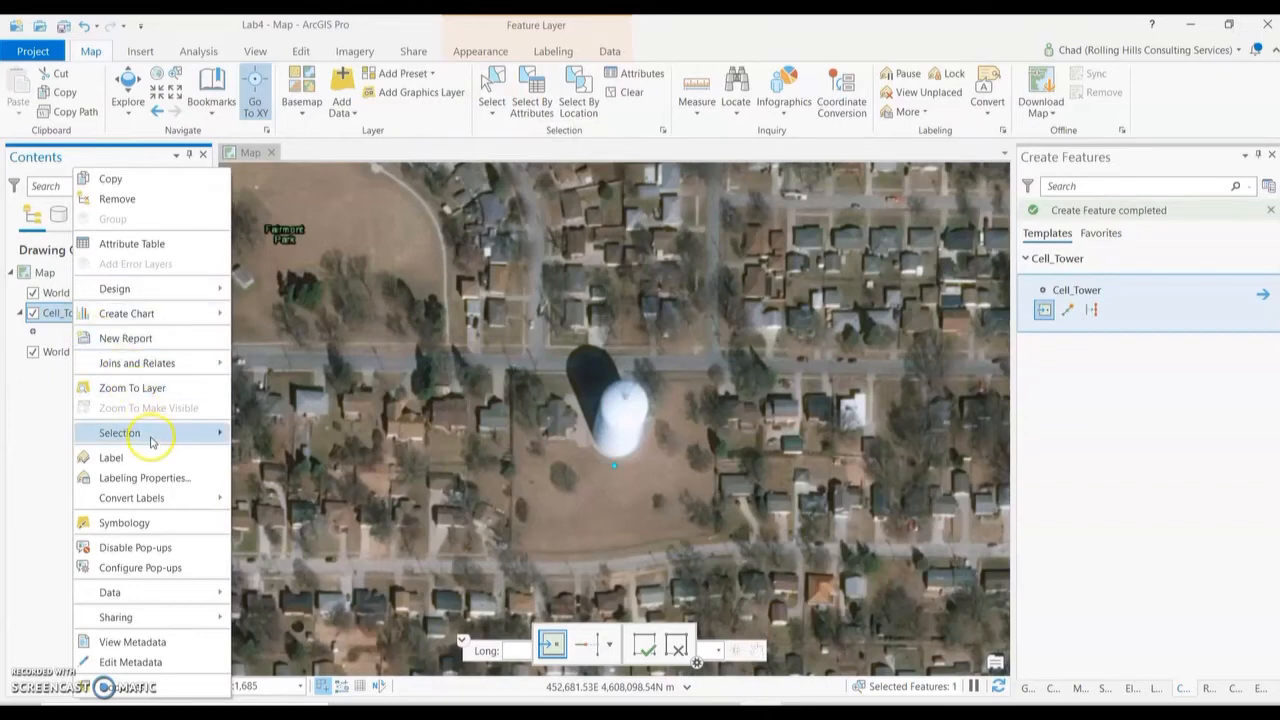
pyautogui.moveTo(151, 442)
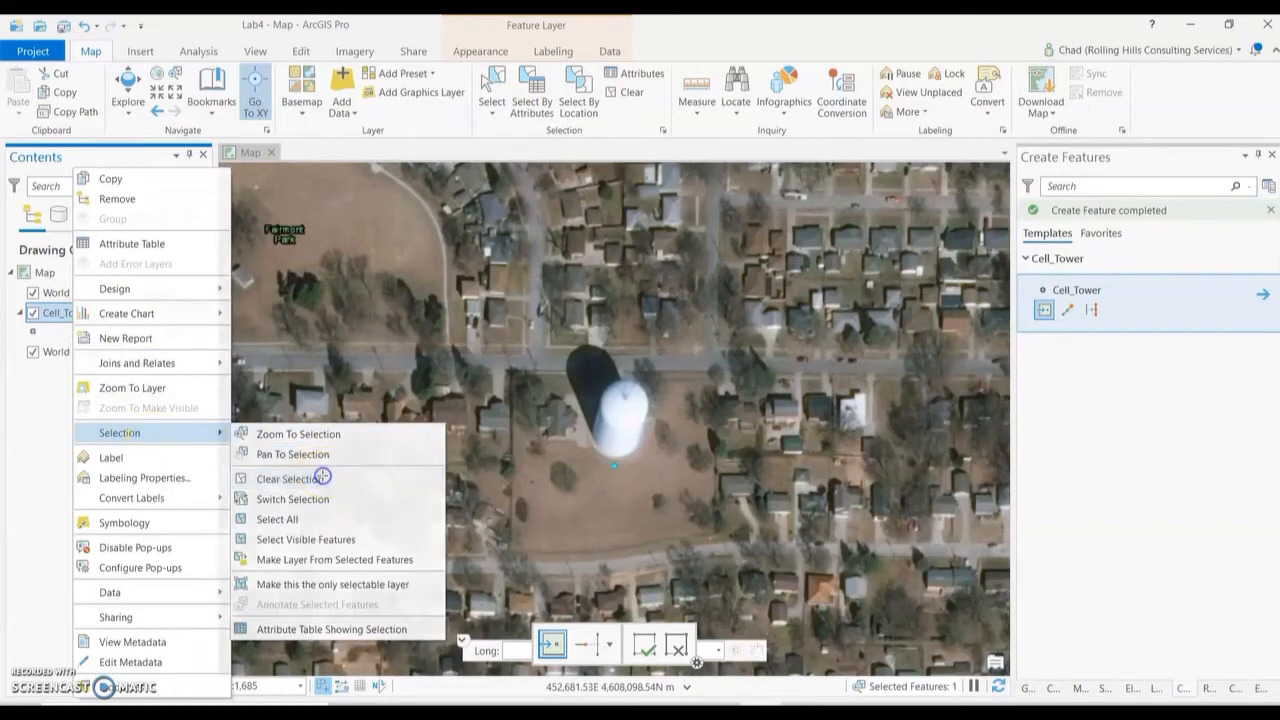
pyautogui.click(290, 478)
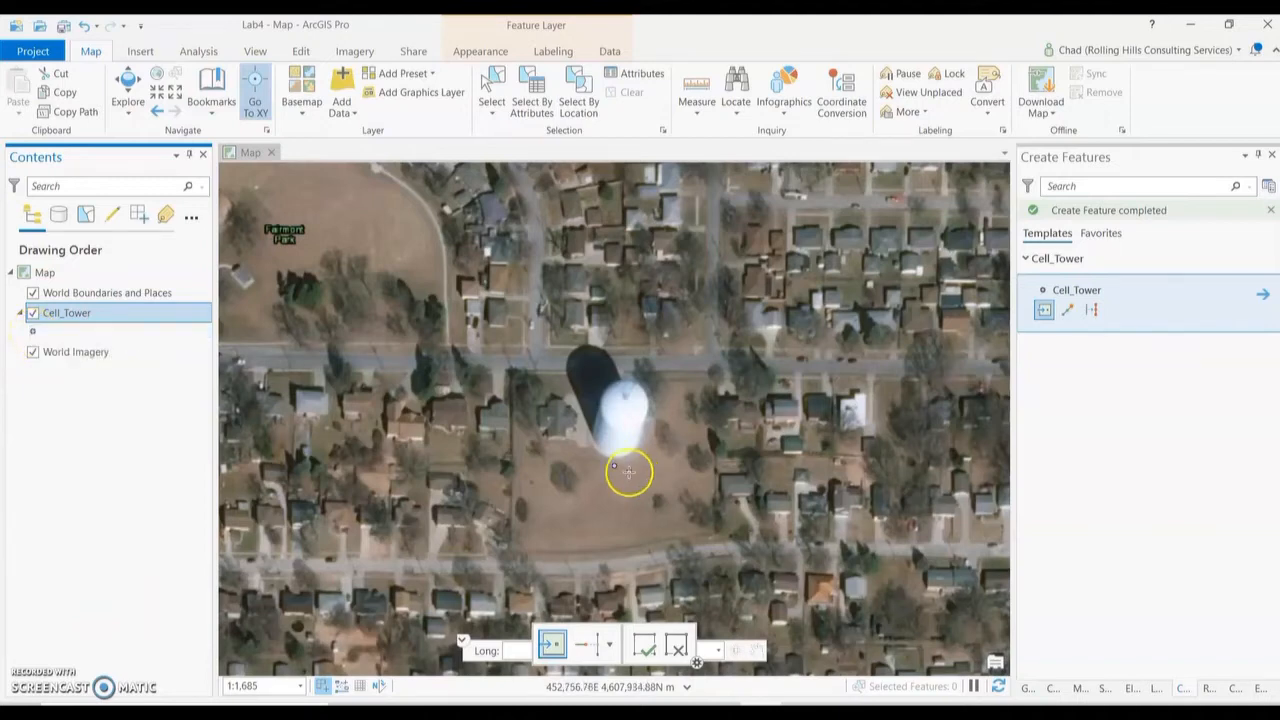
# Change the Cell_Tower layer's point symbol to Circle 3 from the ArcGIS 2D gallery.
pyautogui.click(36, 334)
pyautogui.rightClick(82, 313)
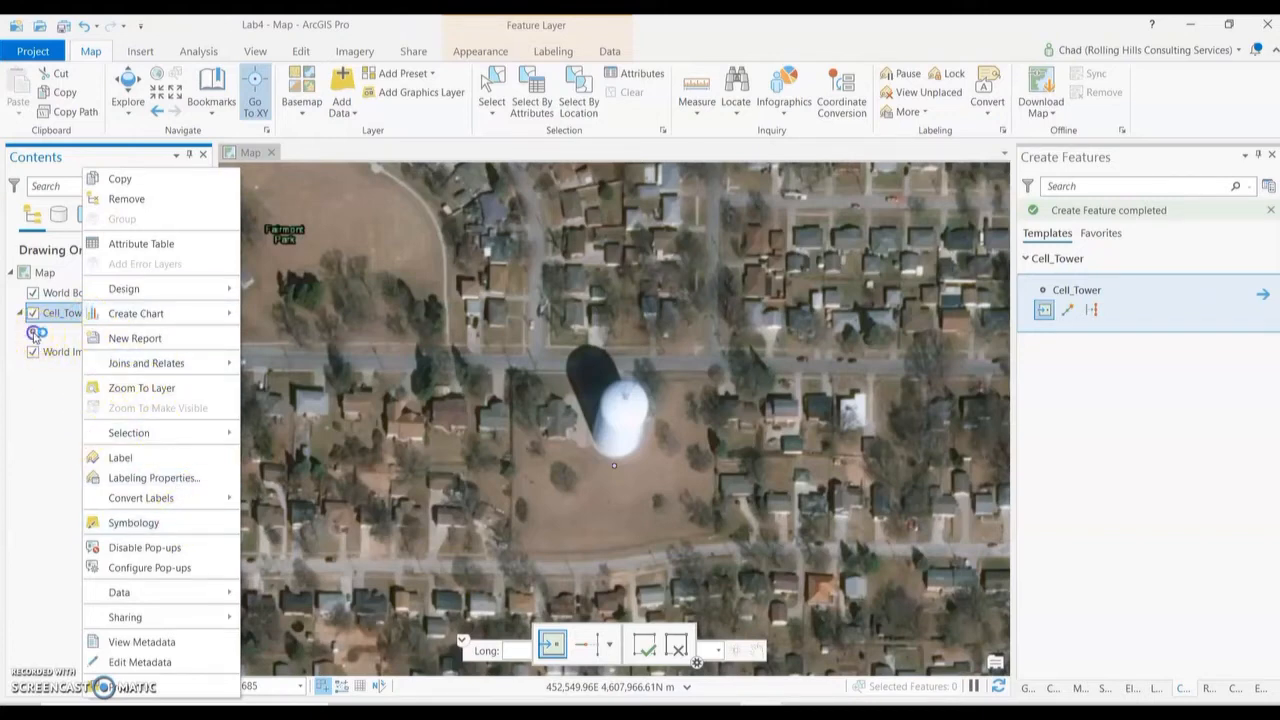
pyautogui.click(30, 443)
pyautogui.click(34, 333)
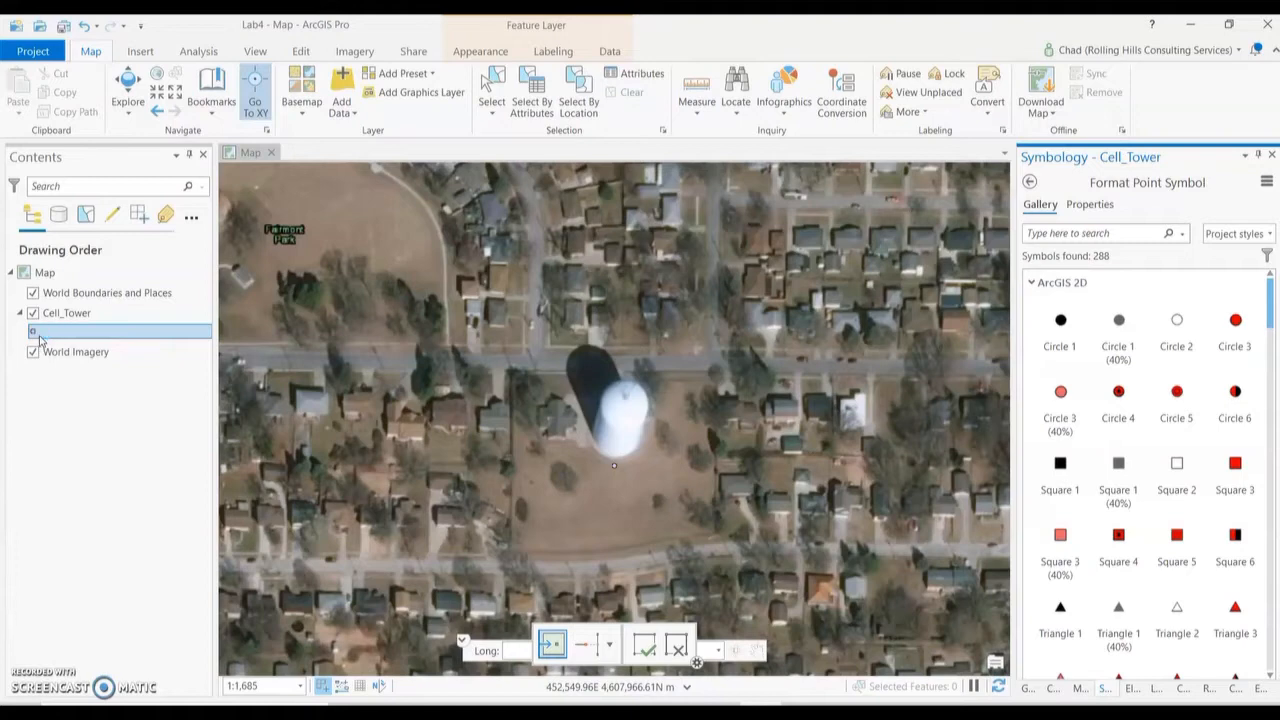
pyautogui.click(1238, 320)
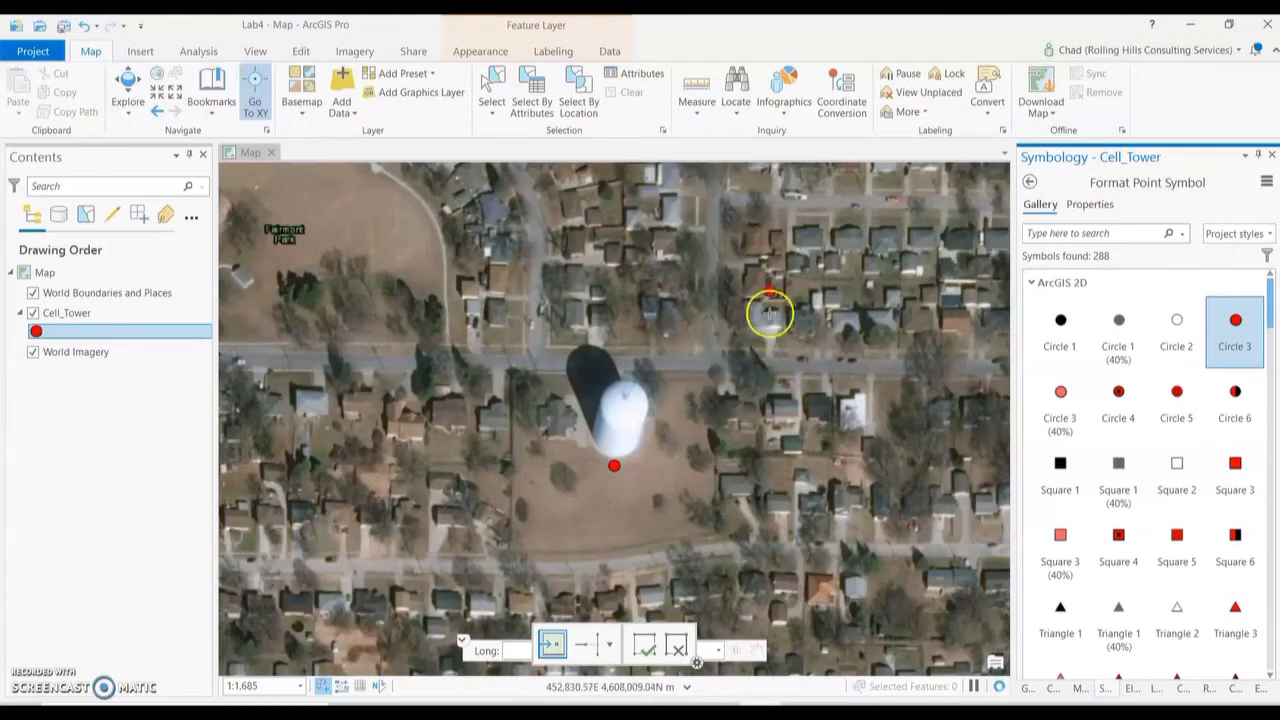
pyautogui.click(556, 264)
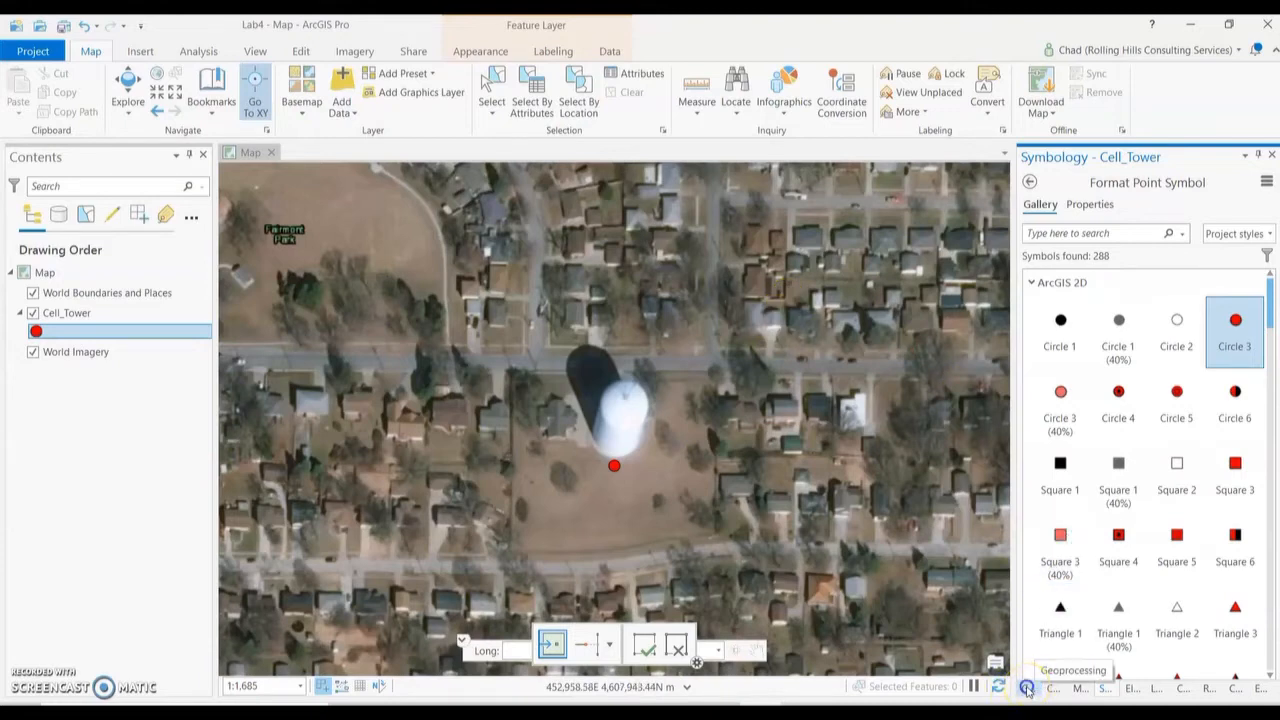
# Bring up the geoprocessing tools and open the Buffer analysis tool from the favorites.
pyautogui.click(1027, 689)
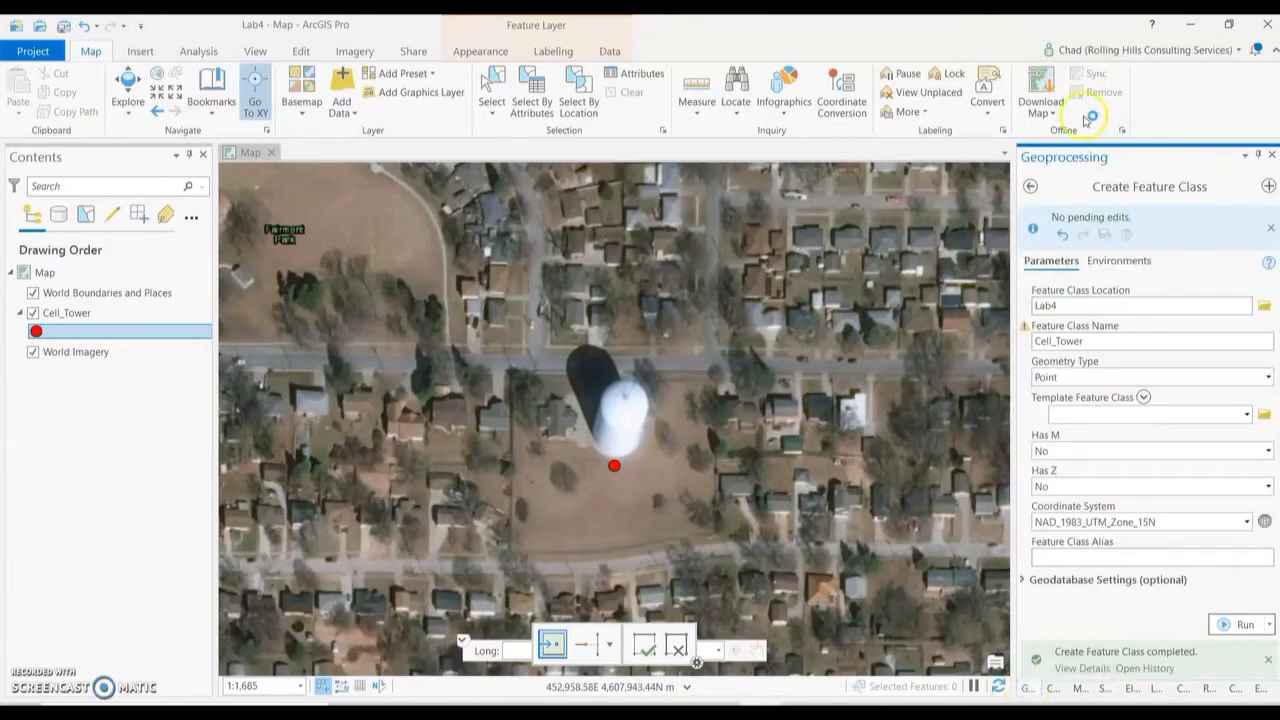
pyautogui.click(262, 51)
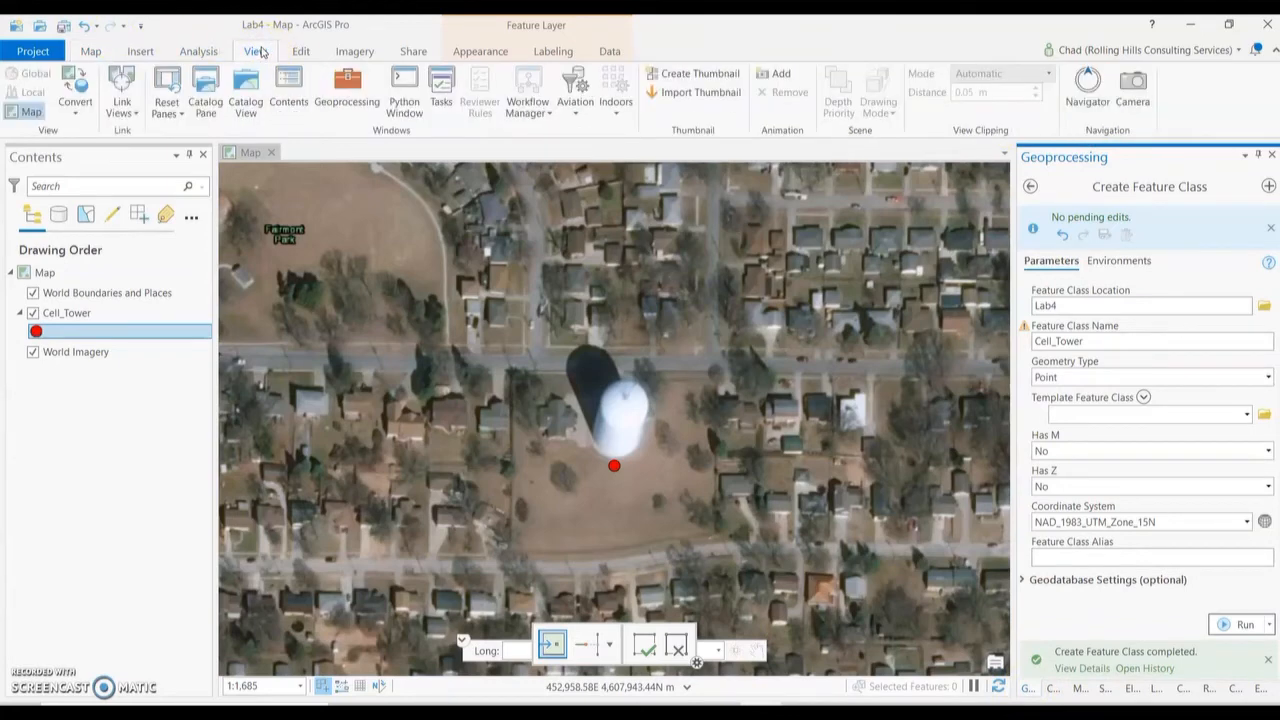
pyautogui.click(345, 86)
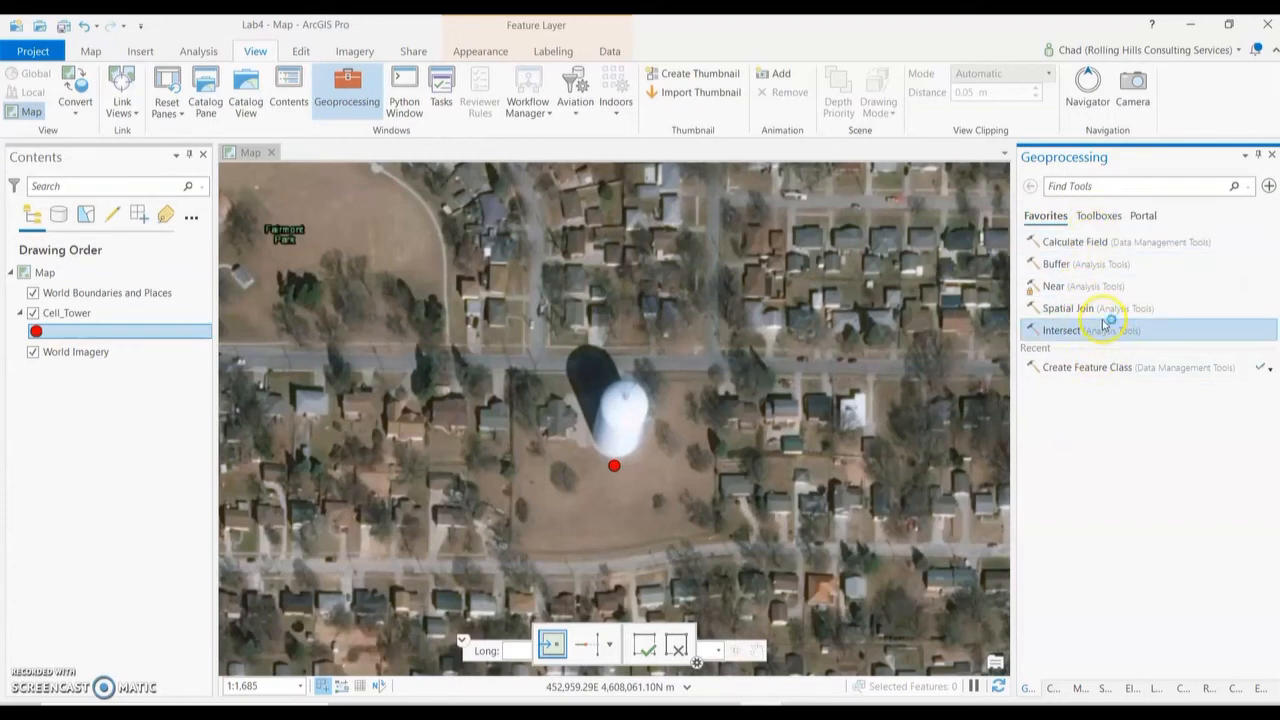
pyautogui.click(1079, 266)
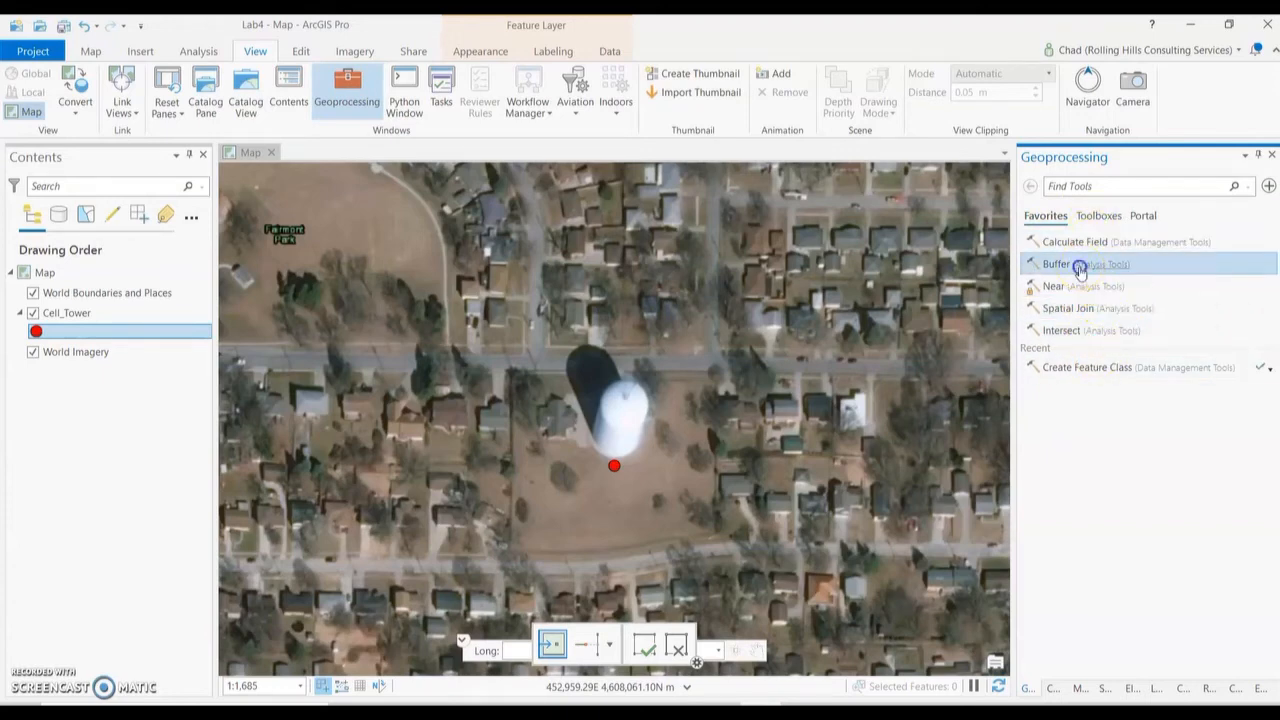
# Look up the Buffer tool both in the Proximity toolset of Analysis Tools and among the favorite tools.
pyautogui.click(1031, 188)
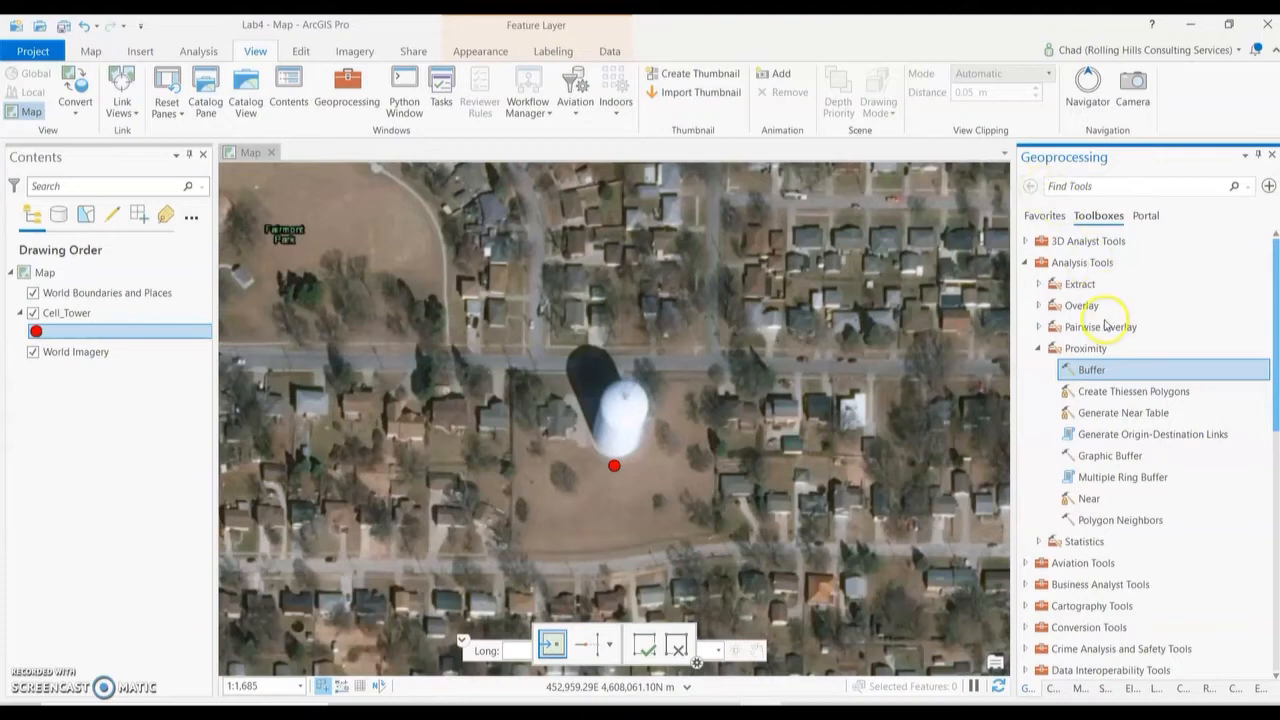
pyautogui.click(1049, 217)
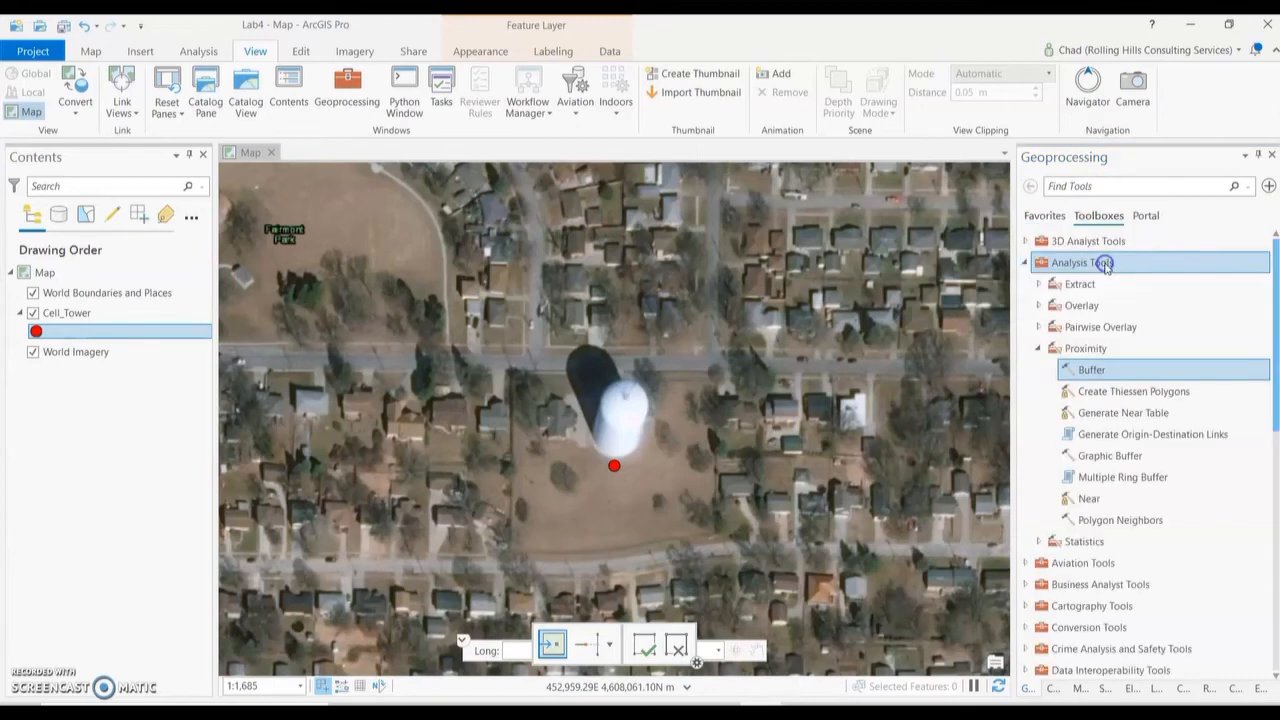
pyautogui.click(1052, 226)
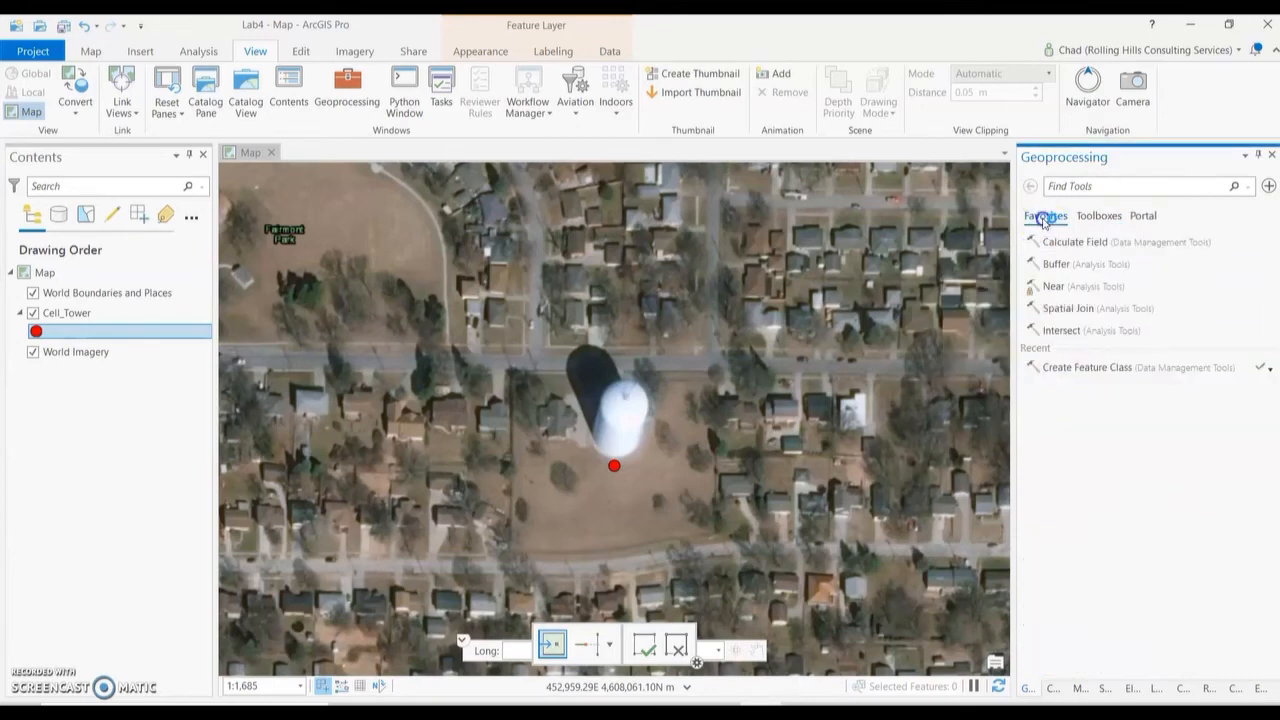
pyautogui.click(1048, 266)
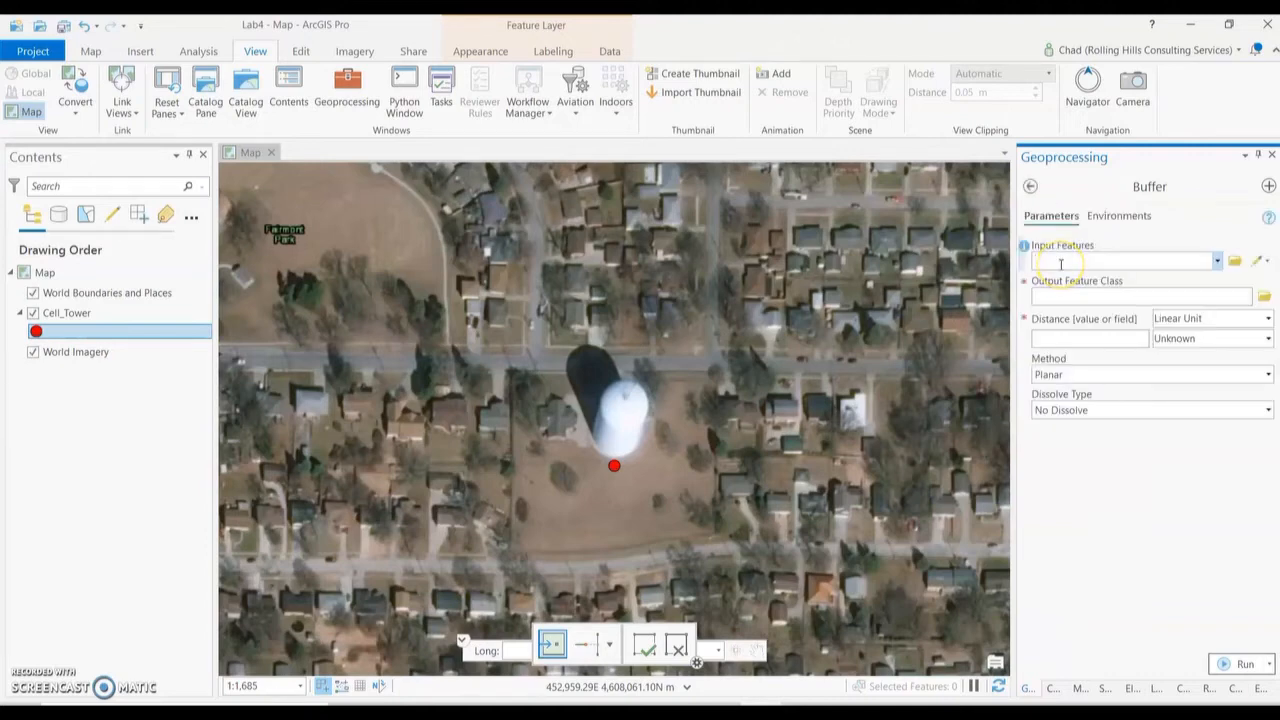
pyautogui.click(1030, 186)
pyautogui.click(1090, 272)
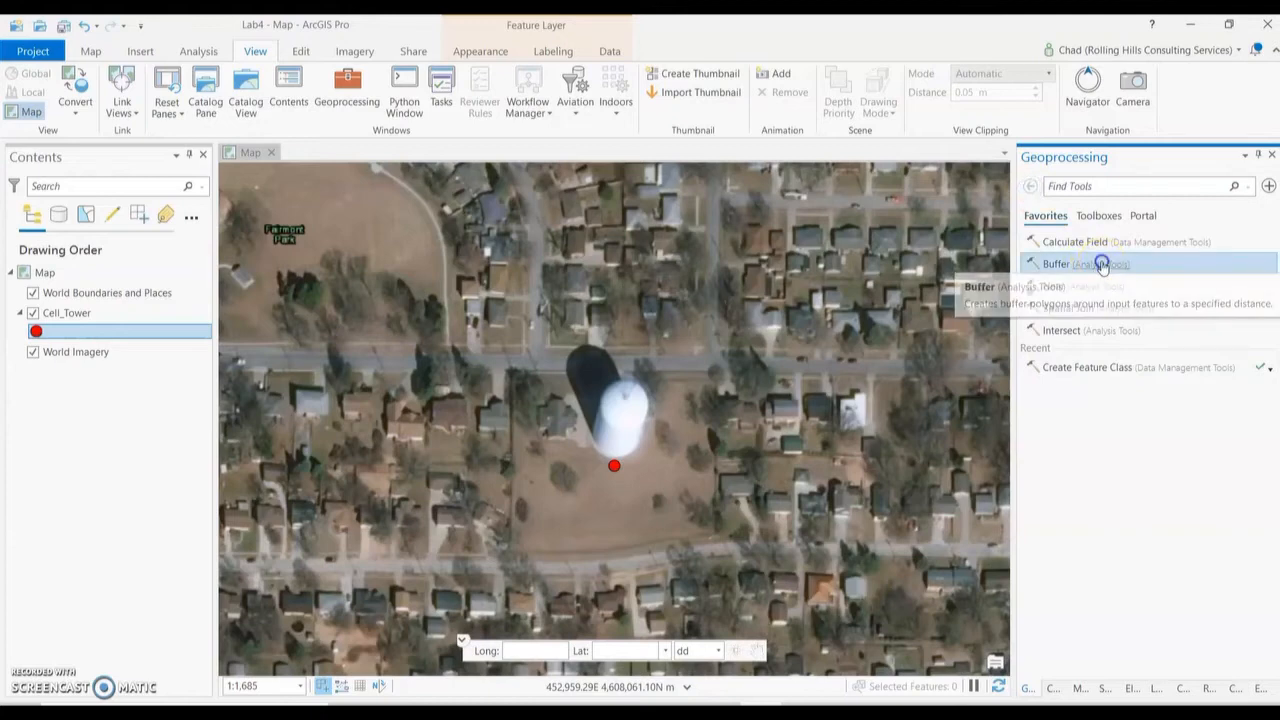
pyautogui.click(1099, 217)
pyautogui.click(1103, 374)
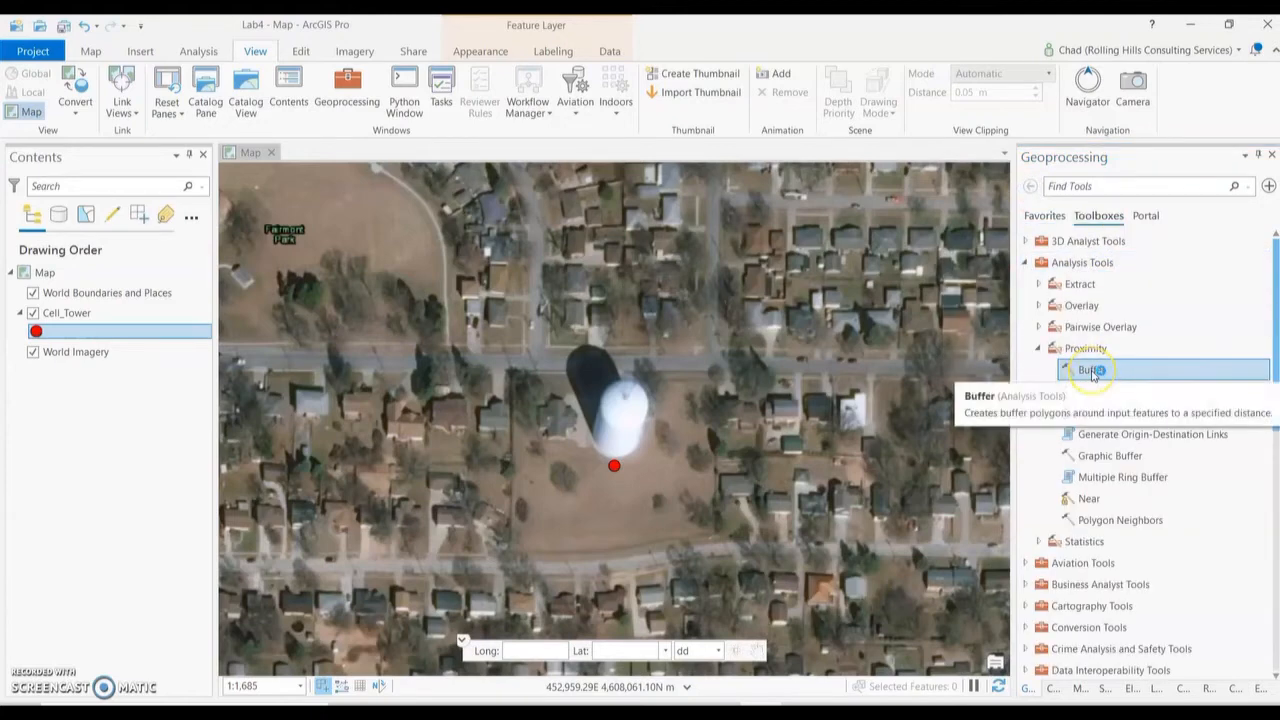
pyautogui.click(1045, 217)
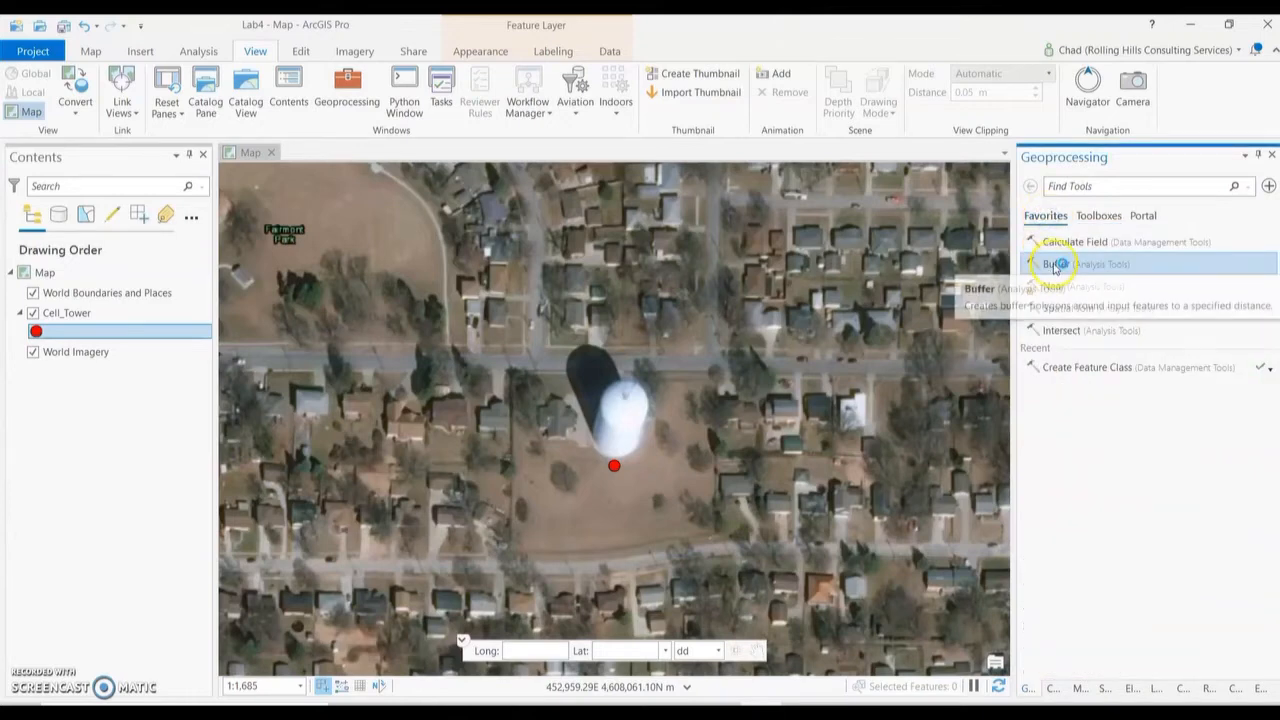
# Open the Buffer tool with Cell_Tower as the input features, keeping the proposed output feature class in Lab4.gdb.
pyautogui.click(1056, 265)
pyautogui.click(1073, 258)
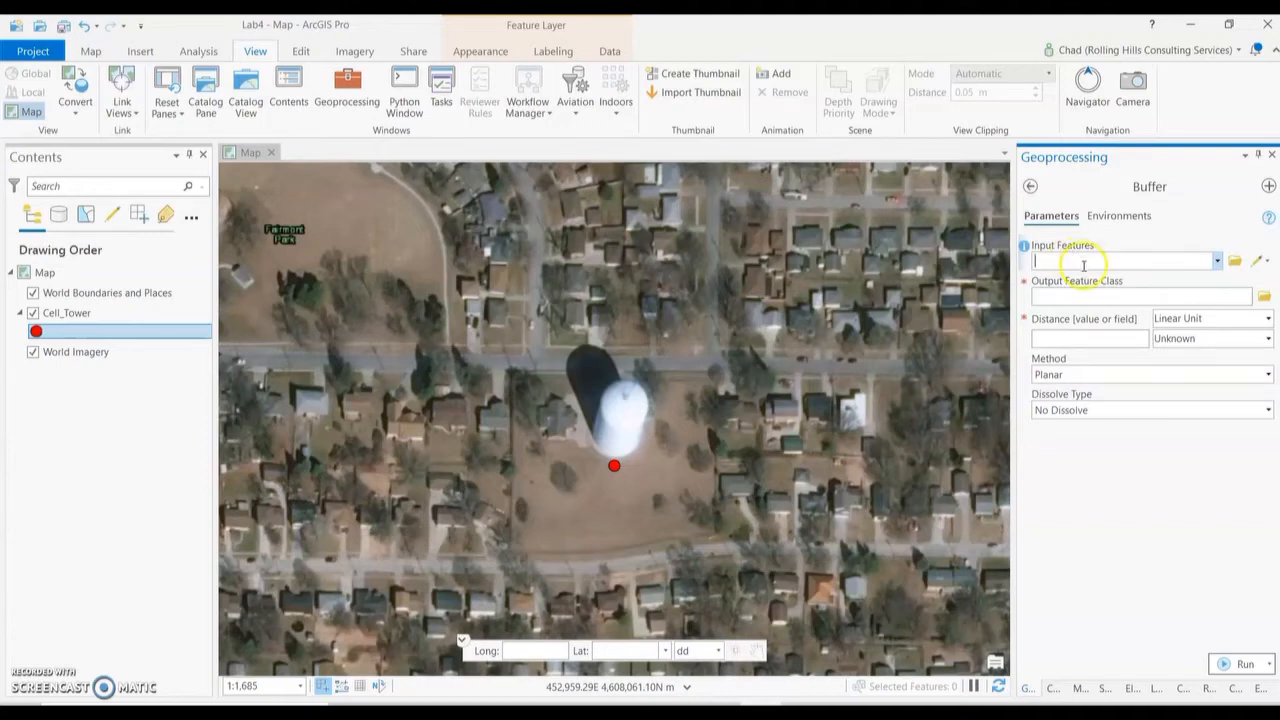
pyautogui.click(1217, 261)
pyautogui.click(1092, 281)
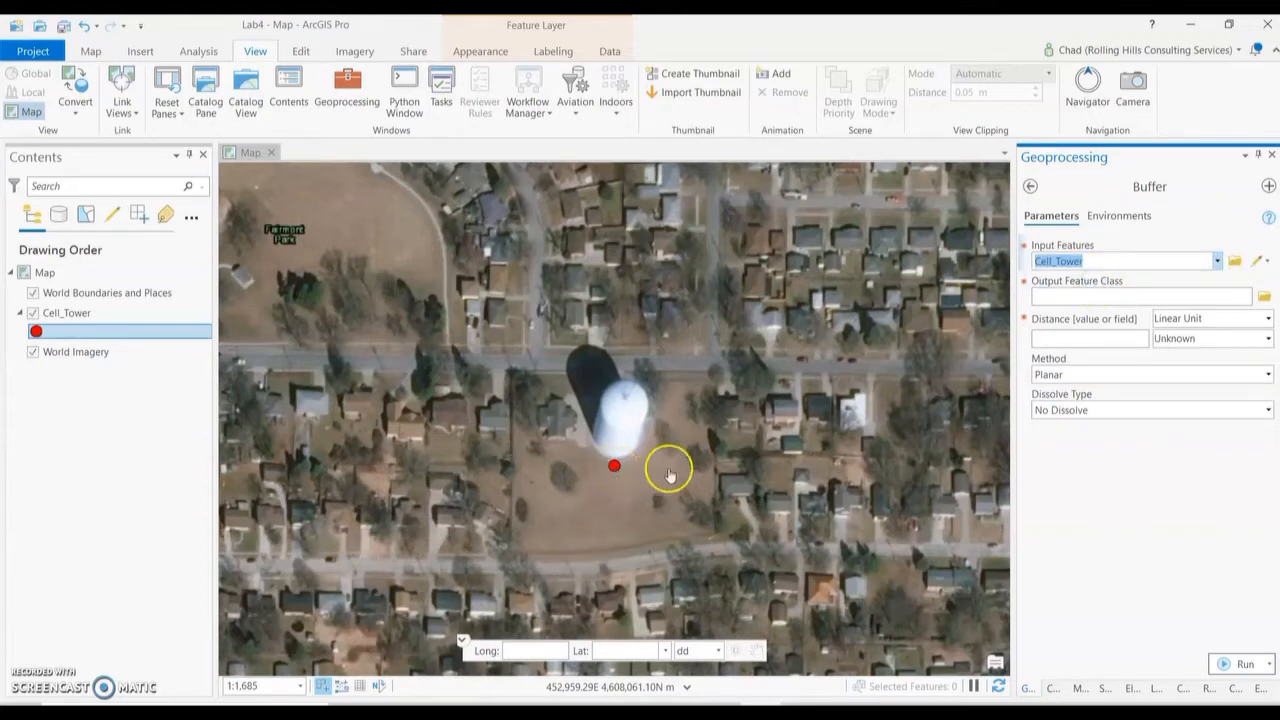
pyautogui.click(1062, 296)
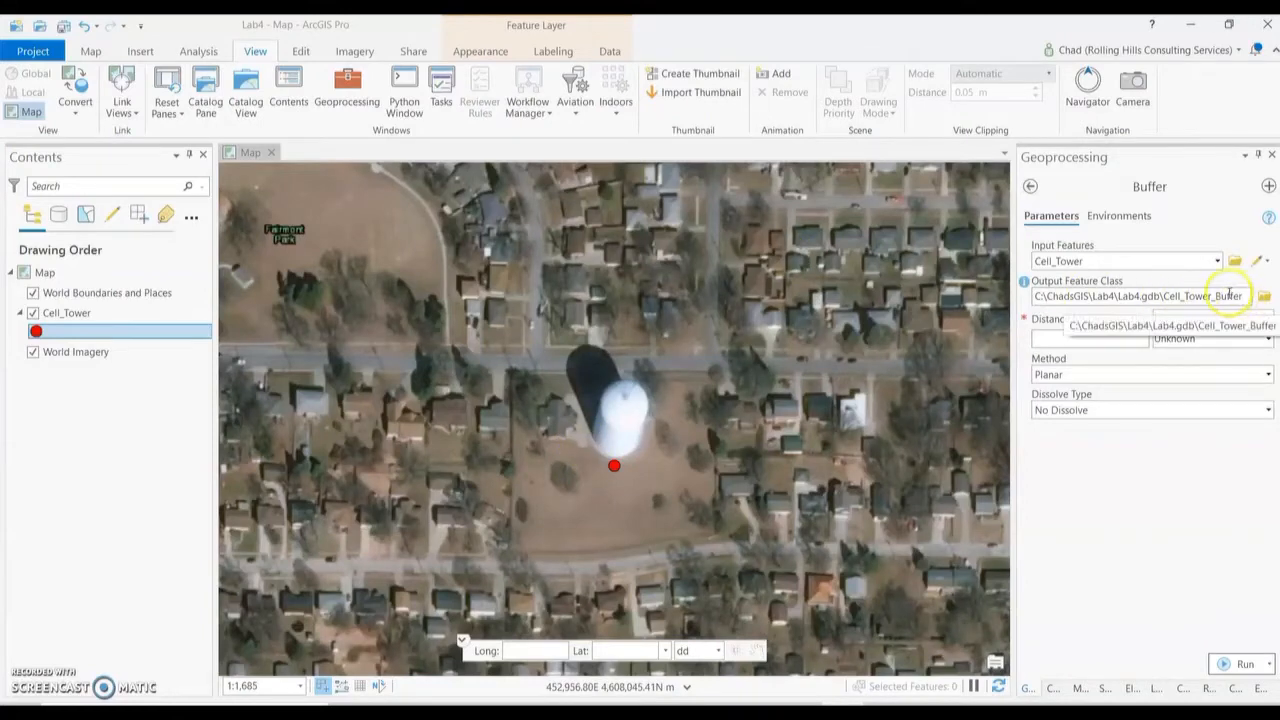
pyautogui.click(1247, 296)
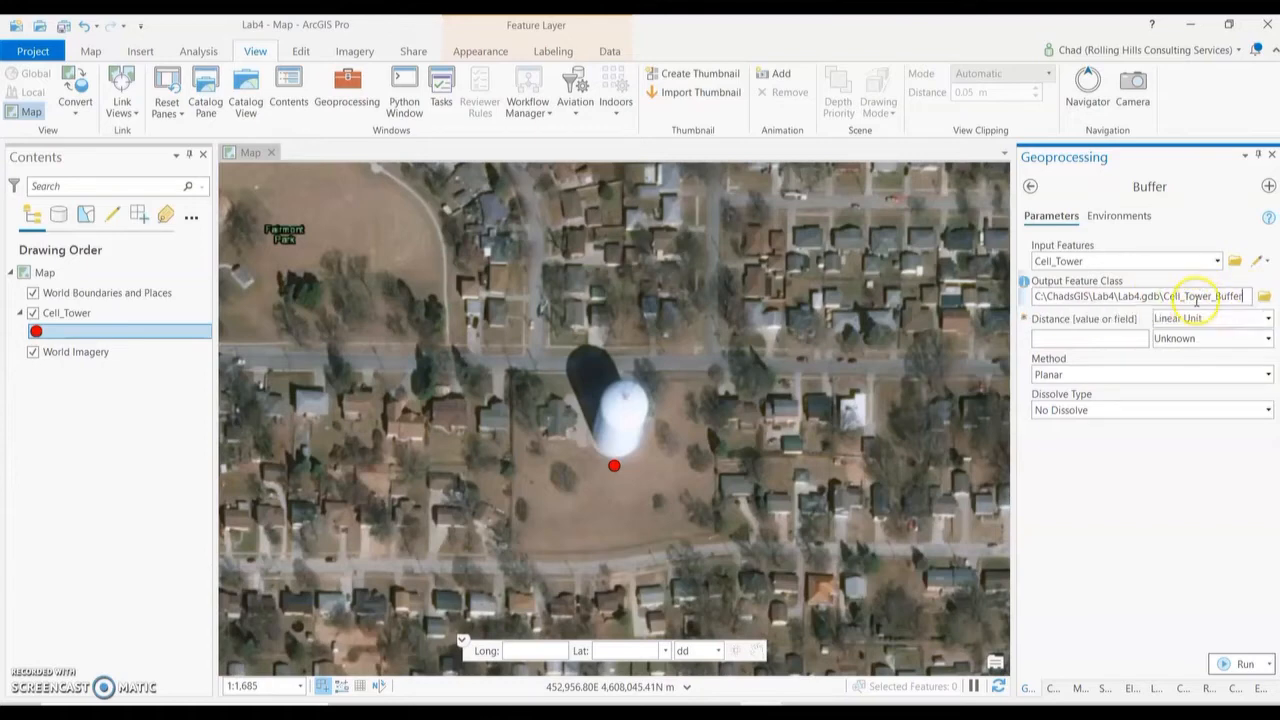
# Set the buffer distance to a linear unit of 1 mile.
pyautogui.click(1085, 339)
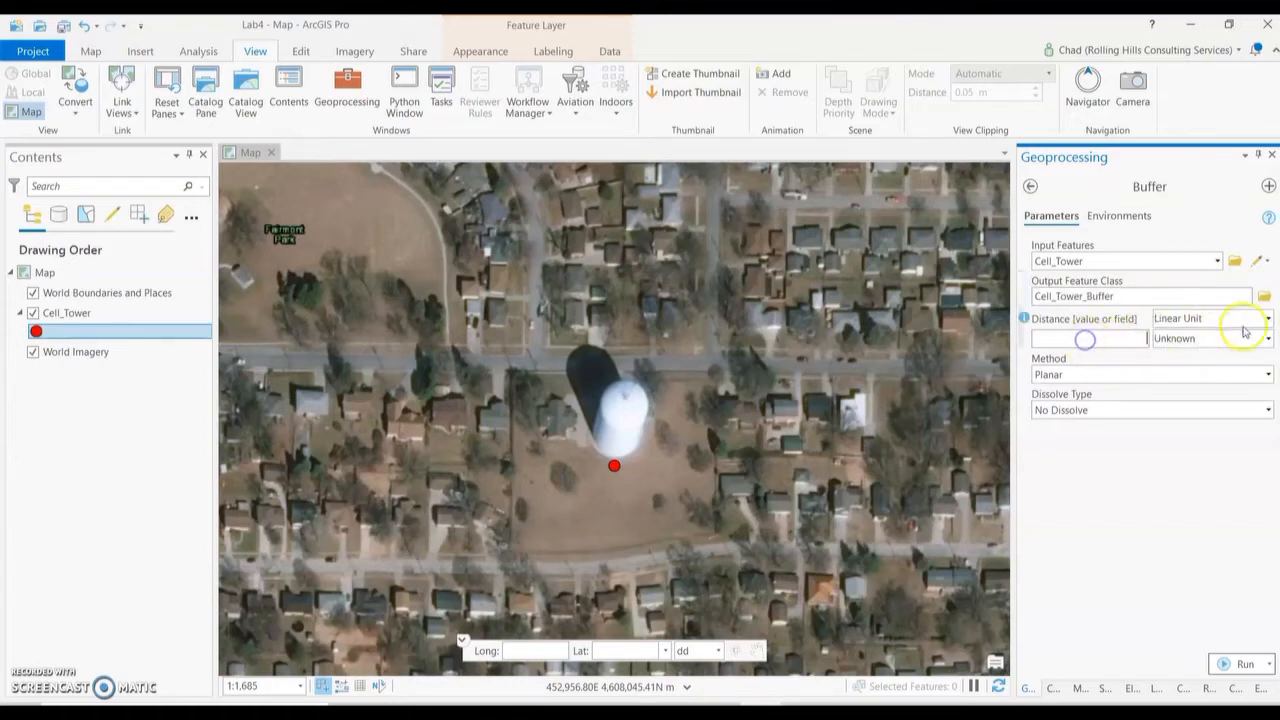
pyautogui.click(1268, 318)
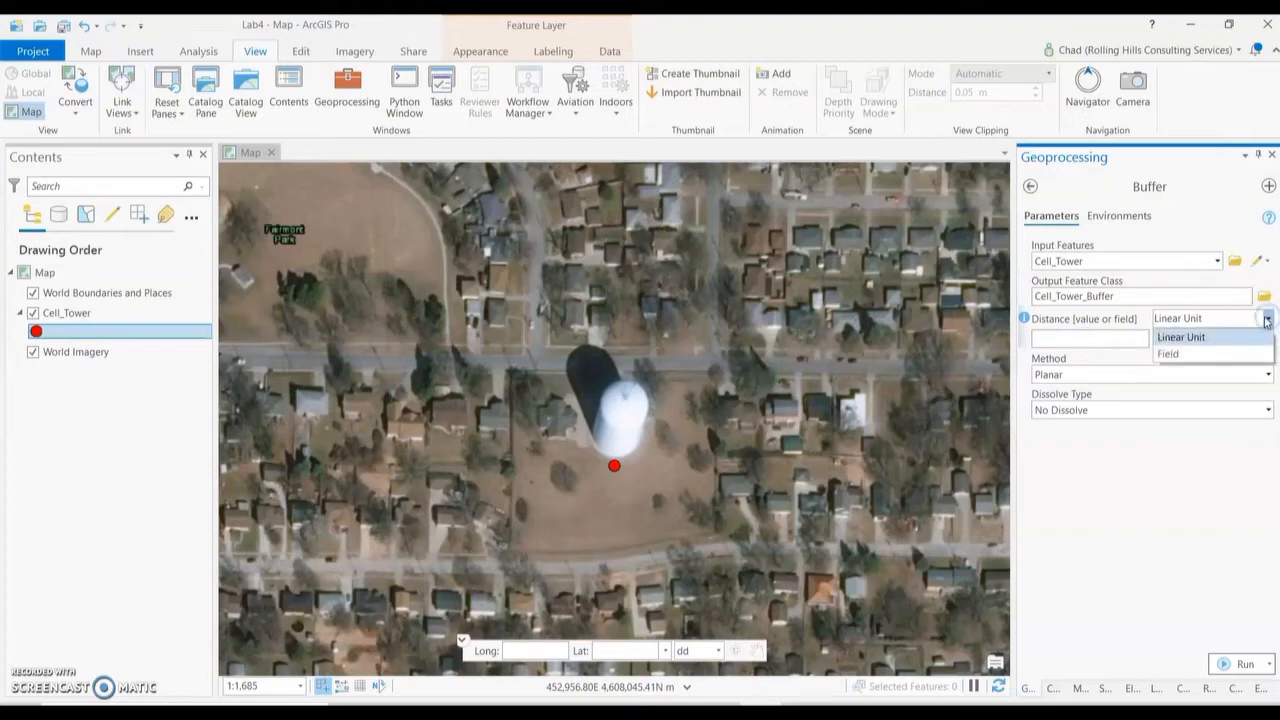
pyautogui.click(1220, 337)
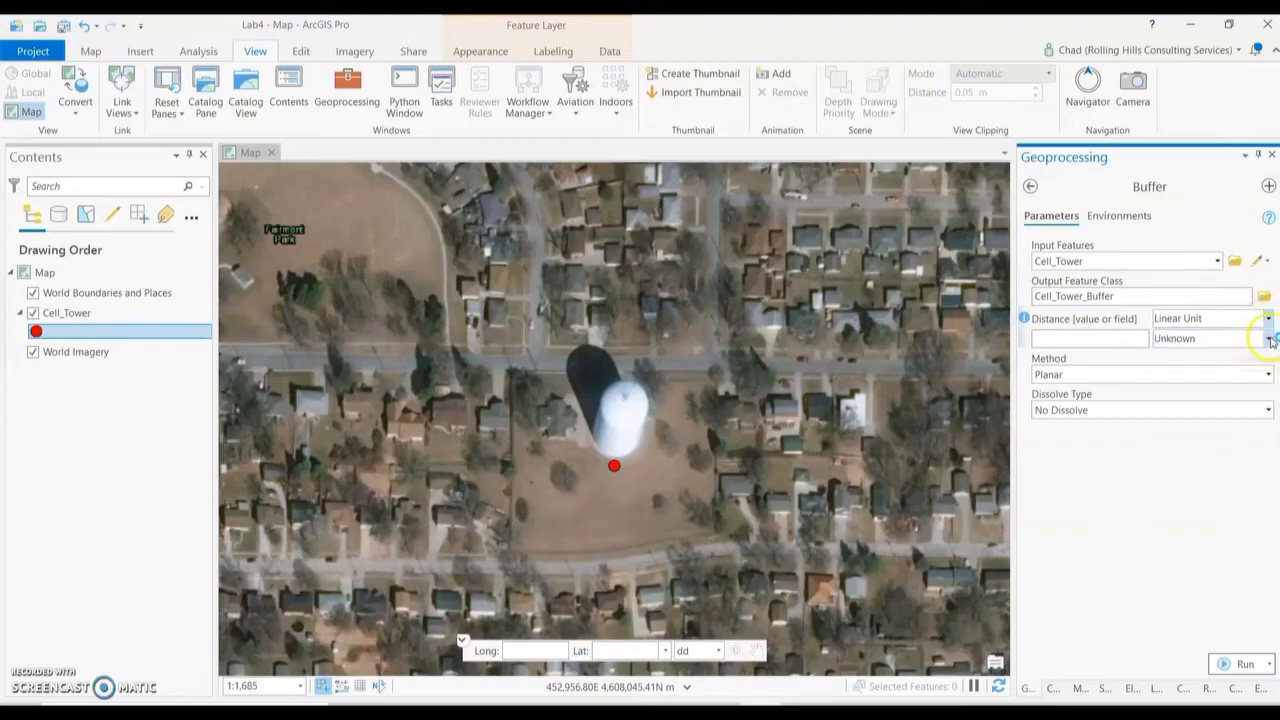
pyautogui.click(1269, 340)
pyautogui.click(1251, 319)
pyautogui.click(75, 320)
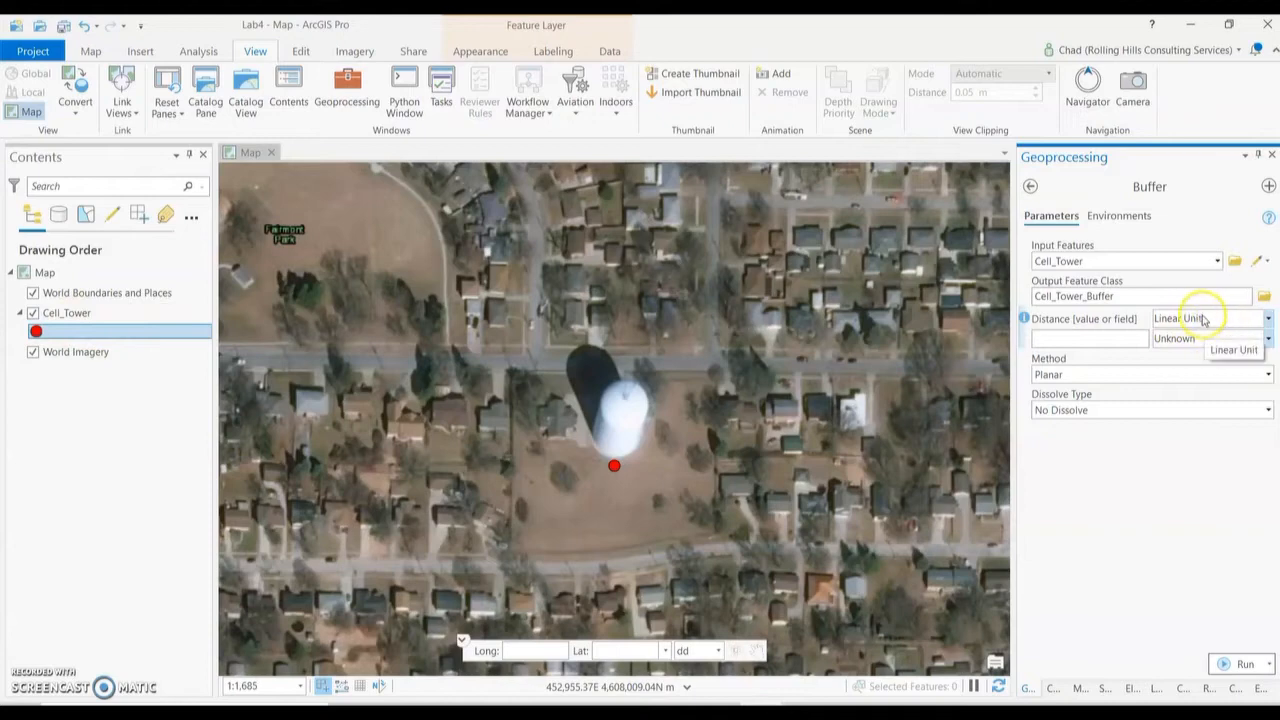
pyautogui.click(1267, 339)
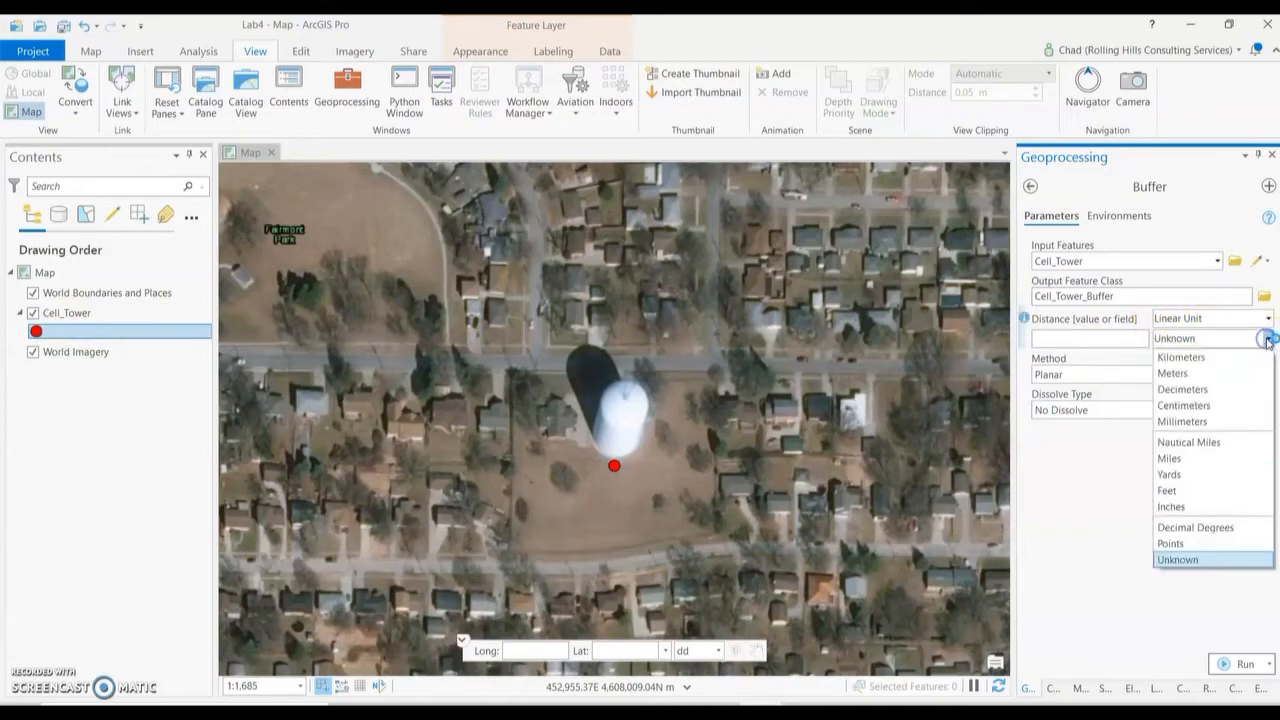
pyautogui.click(1213, 458)
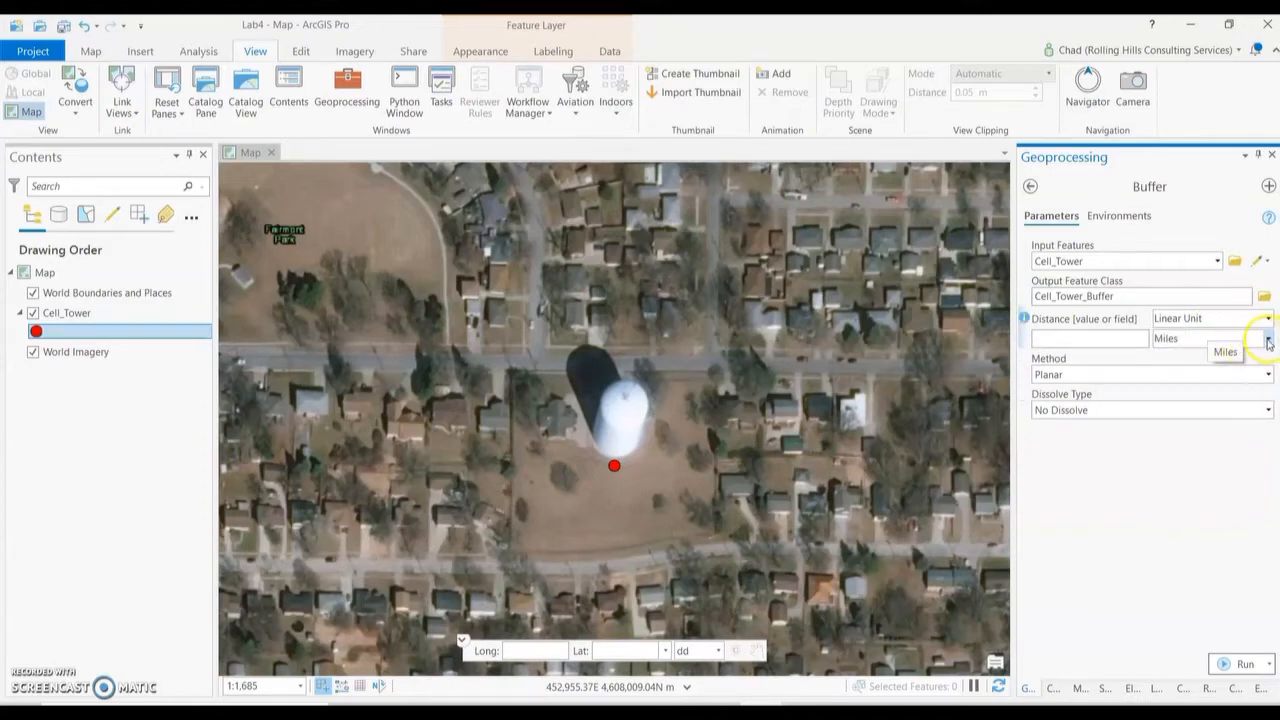
pyautogui.click(1267, 339)
pyautogui.click(1216, 458)
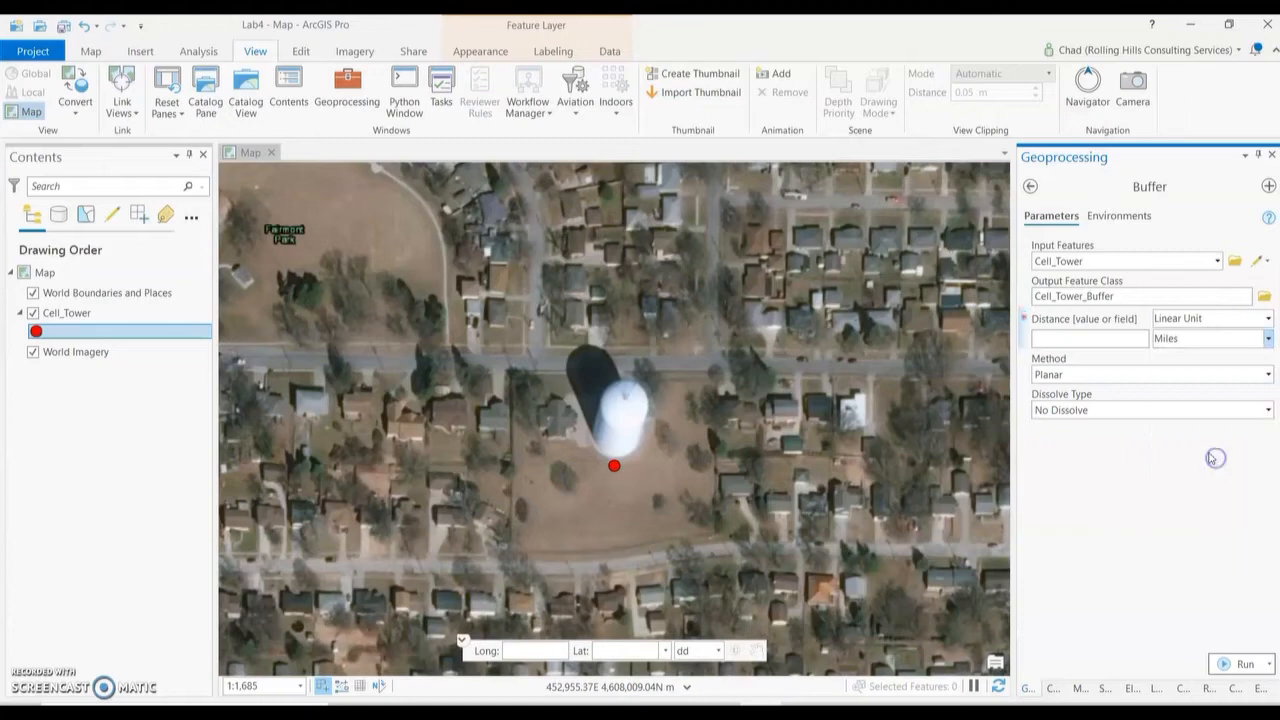
pyautogui.click(1100, 339)
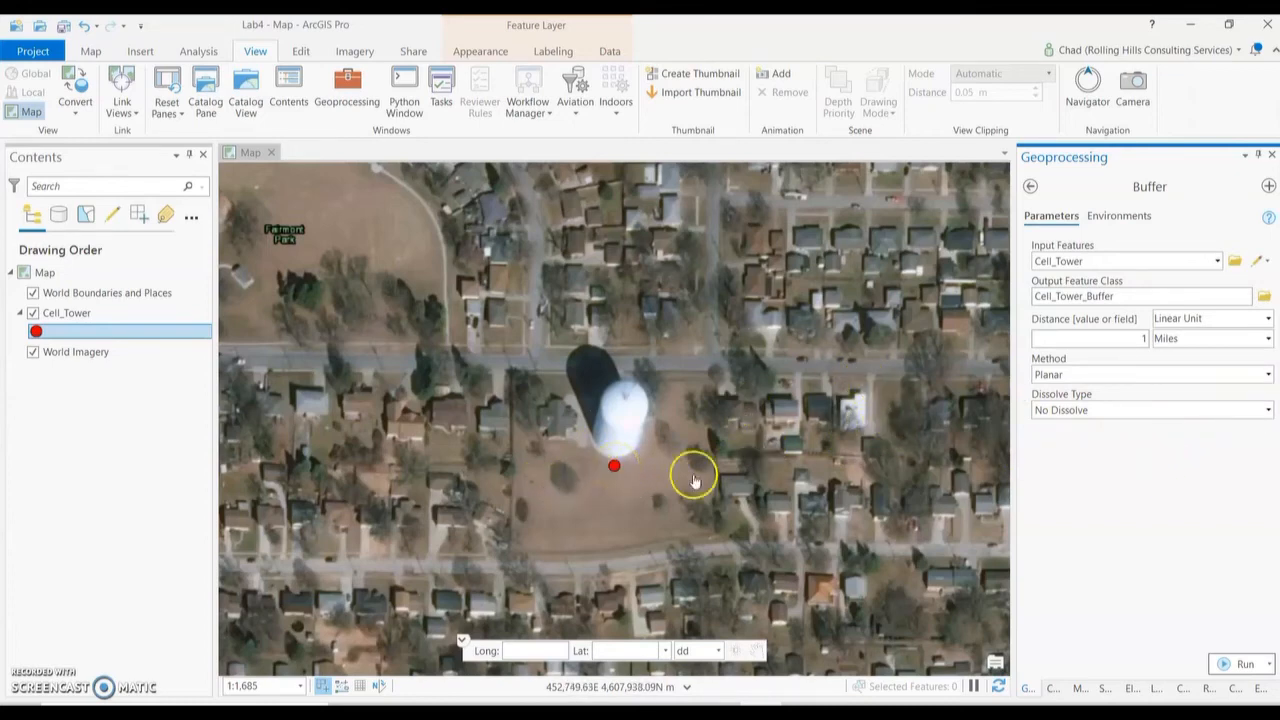
# Run the Buffer tool and zoom the map to the new buffer layer.
pyautogui.click(1245, 666)
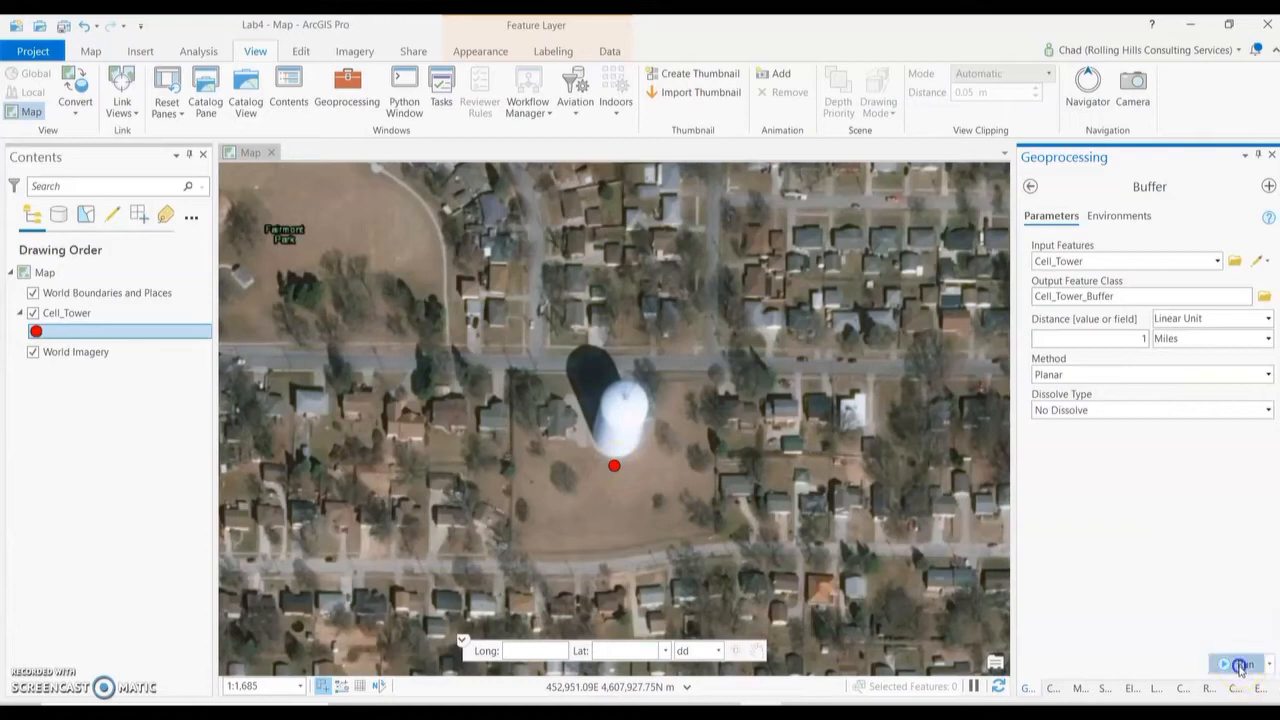
pyautogui.click(1158, 548)
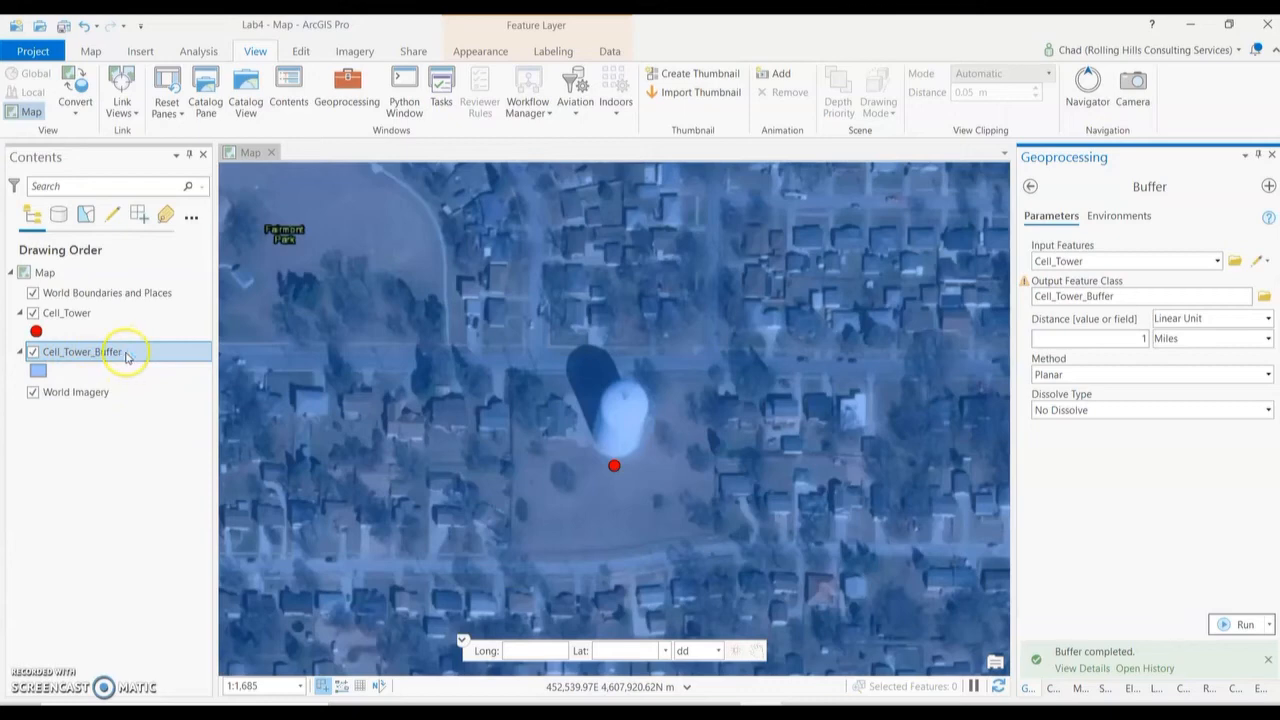
pyautogui.rightClick(76, 348)
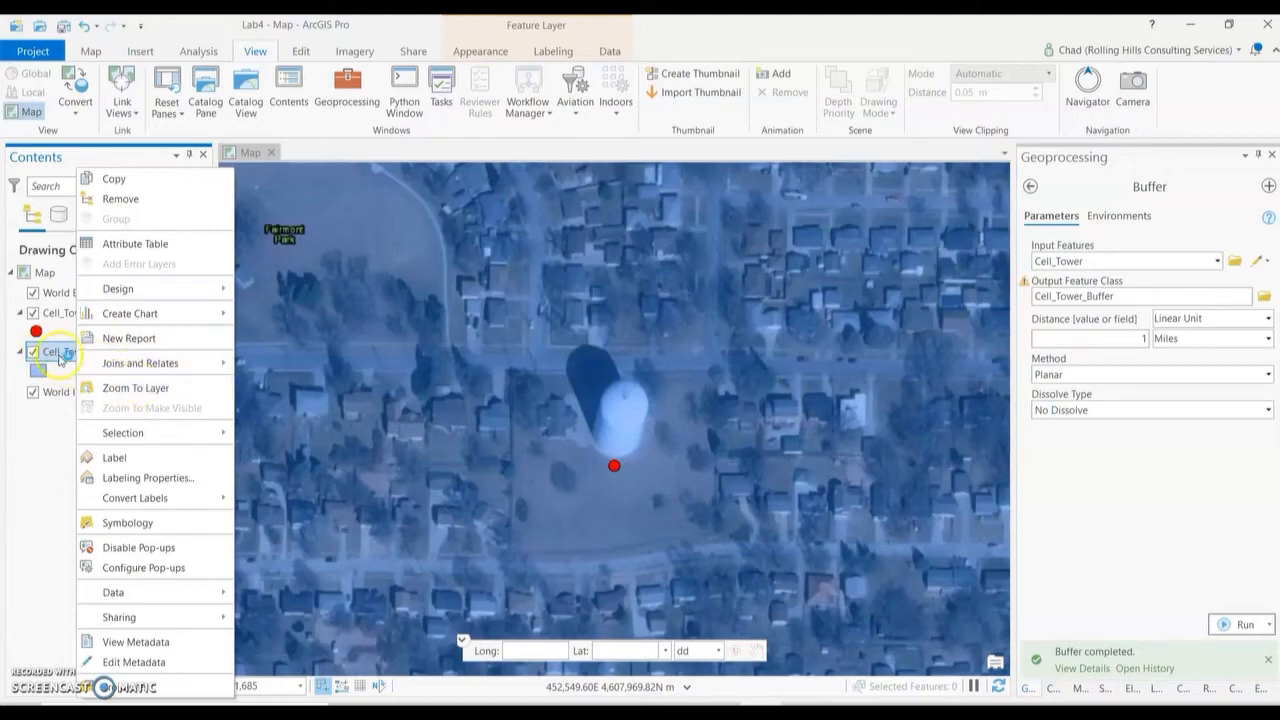
pyautogui.click(148, 388)
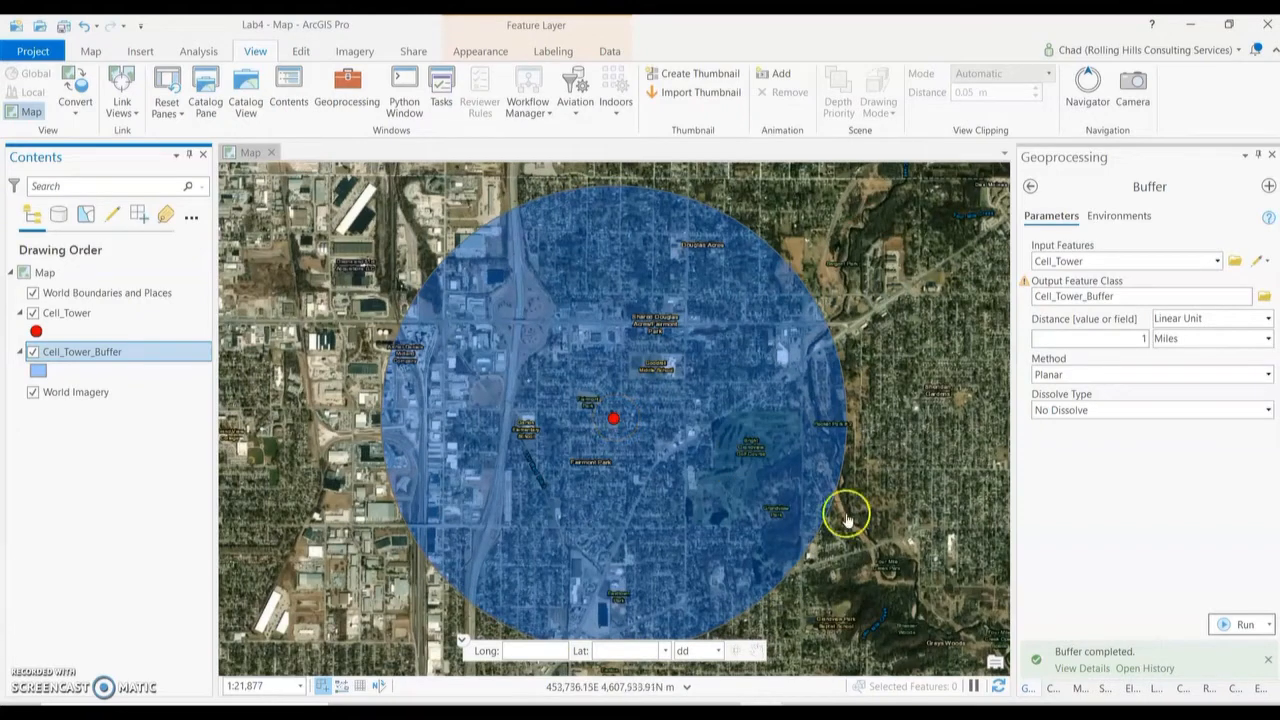
# Open the project catalog and examine the contents of the Lab4 folder.
pyautogui.click(1052, 690)
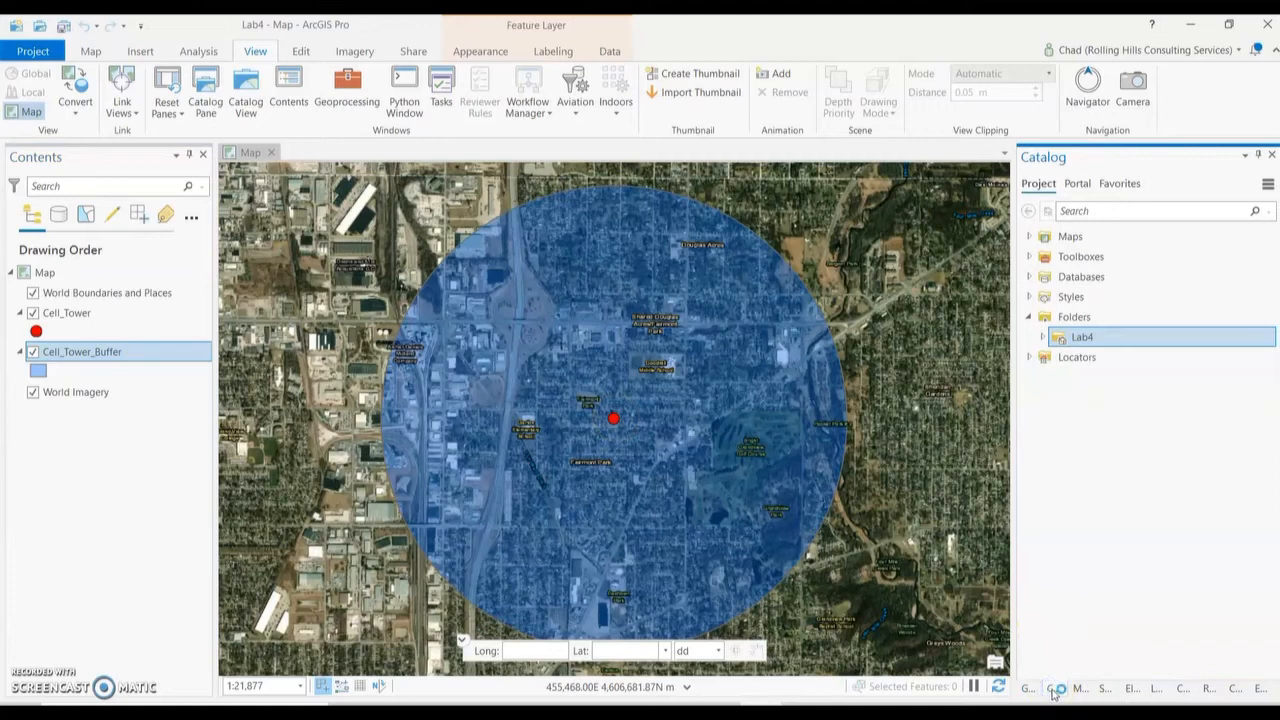
pyautogui.click(197, 92)
pyautogui.click(1046, 339)
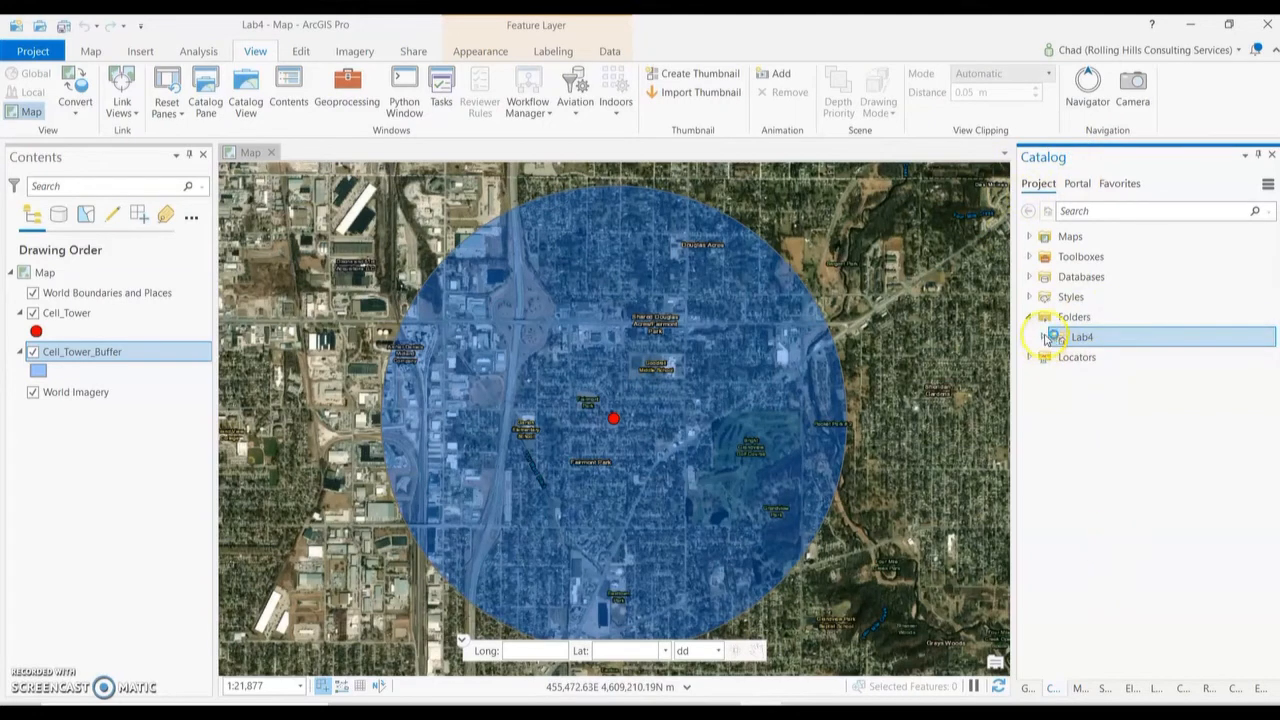
pyautogui.click(1043, 339)
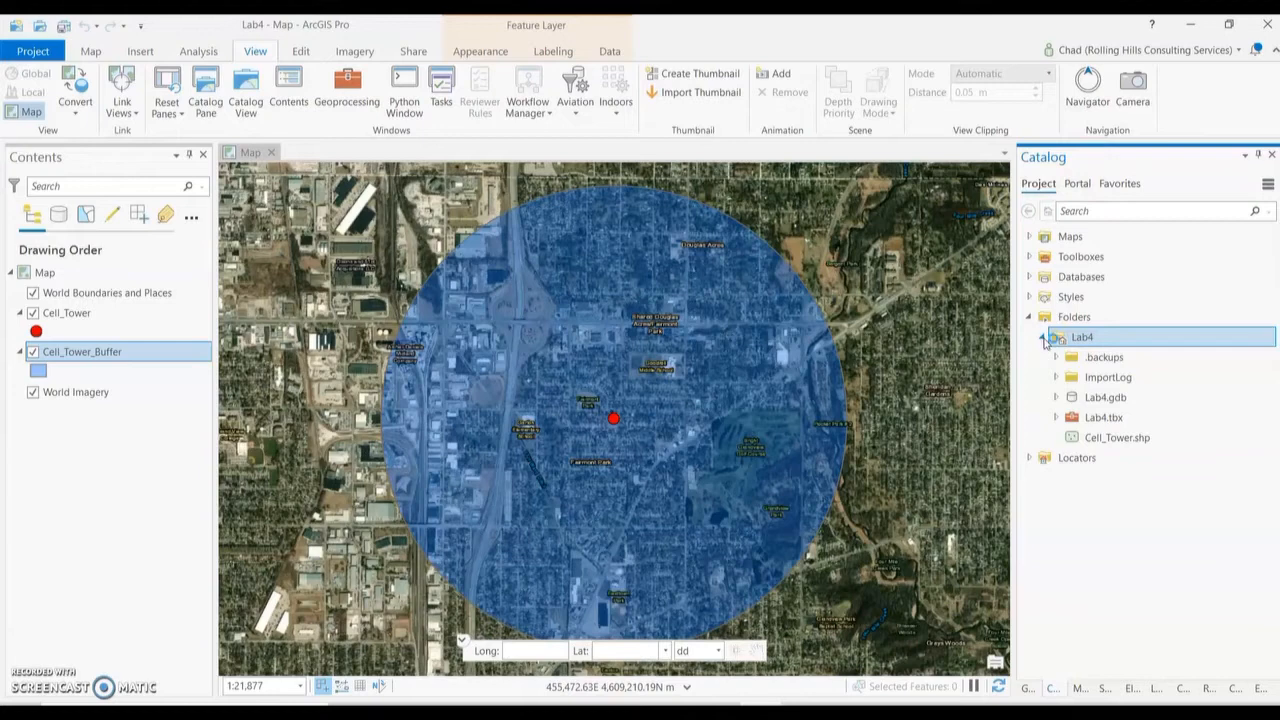
pyautogui.click(1043, 339)
pyautogui.click(1043, 339)
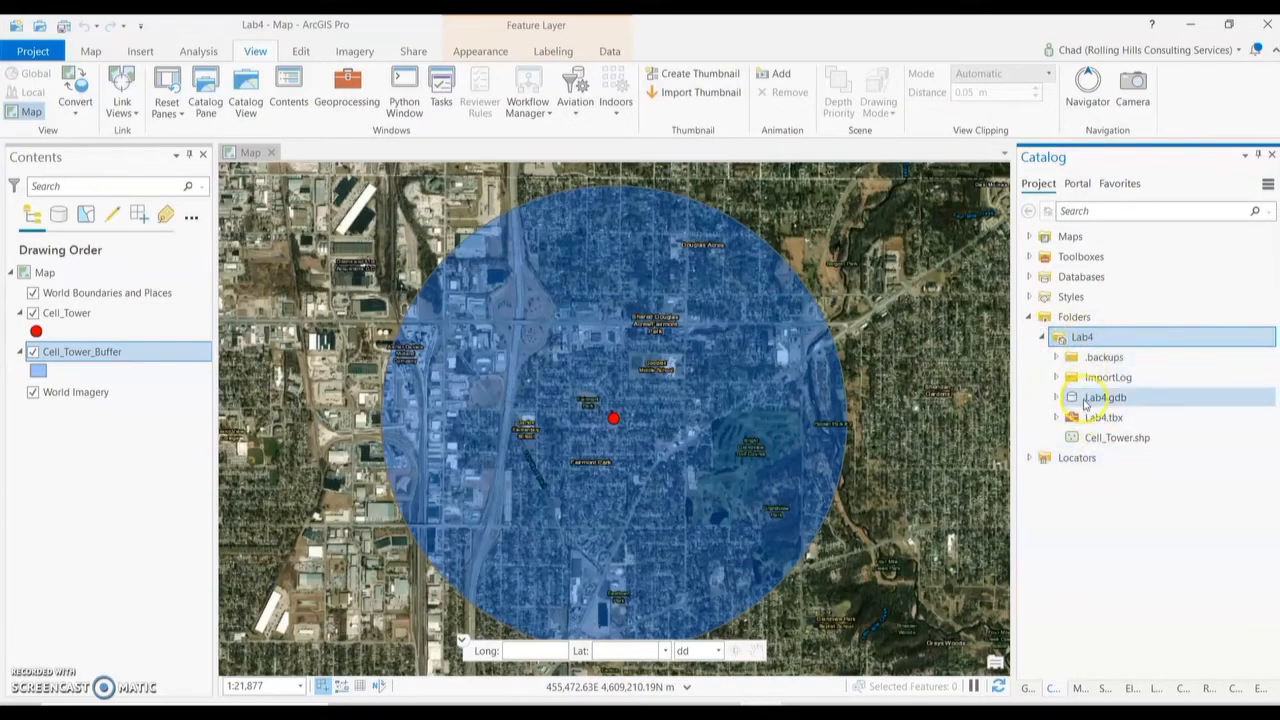
# Expand Lab4.gdb in the catalog and examine the Cell_Tower_Buffer feature class and the Cell_Tower.shp shapefile.
pyautogui.moveTo(1098, 400)
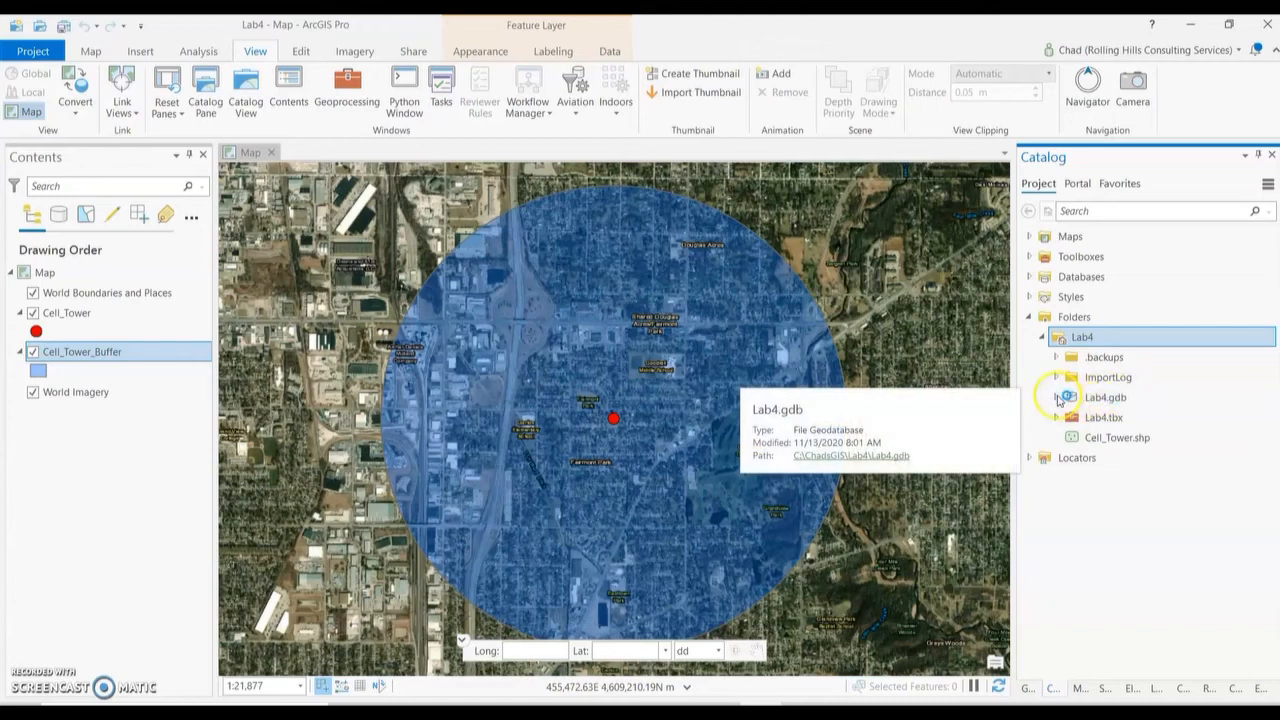
pyautogui.click(1056, 397)
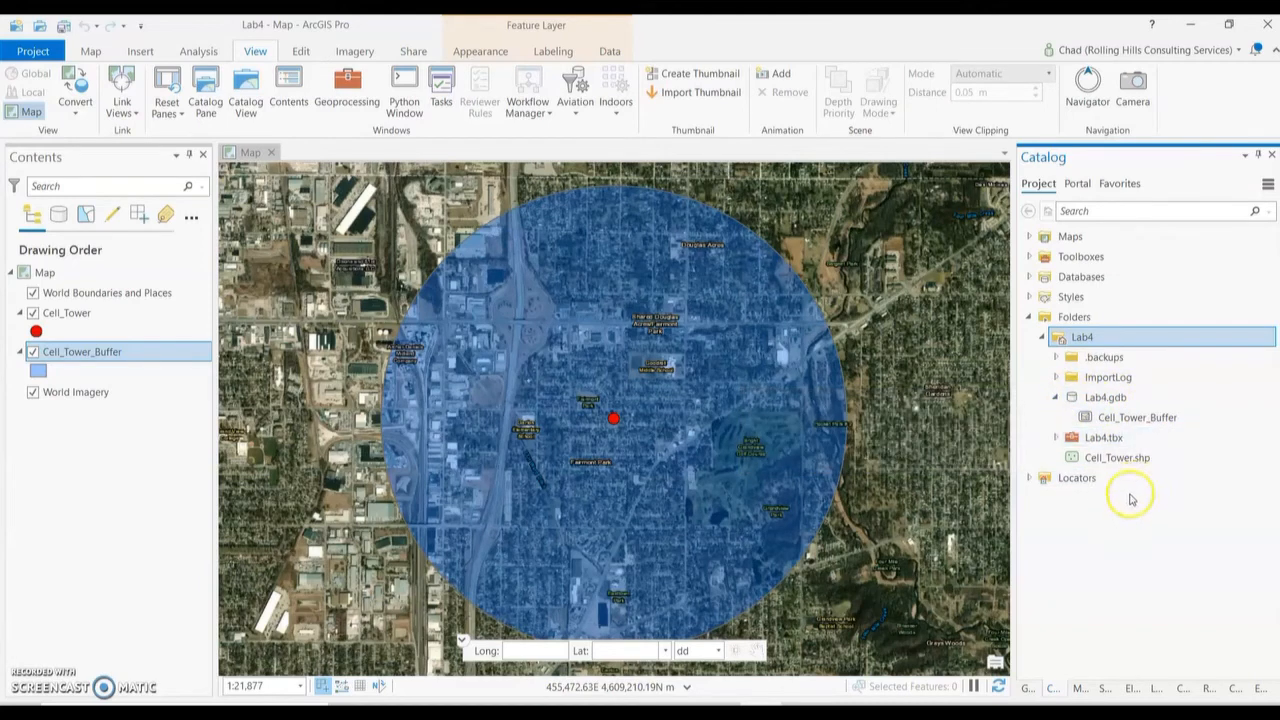
pyautogui.moveTo(1081, 462)
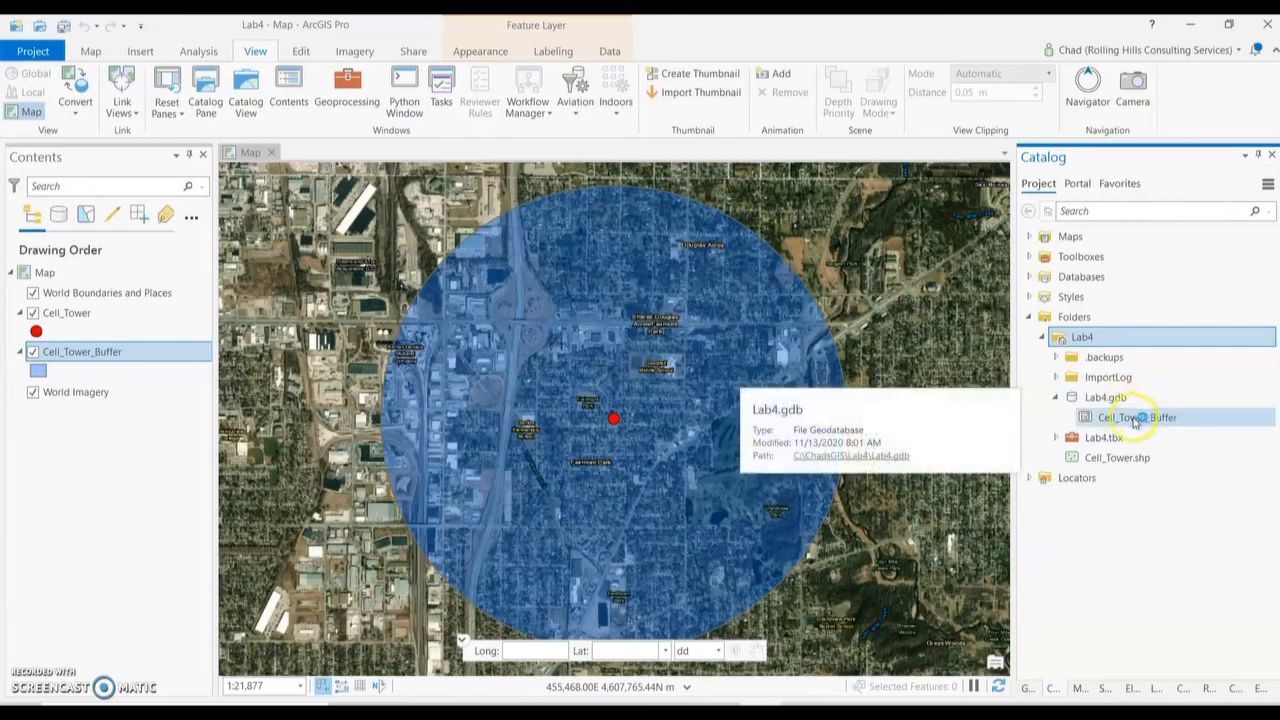
pyautogui.moveTo(1138, 425)
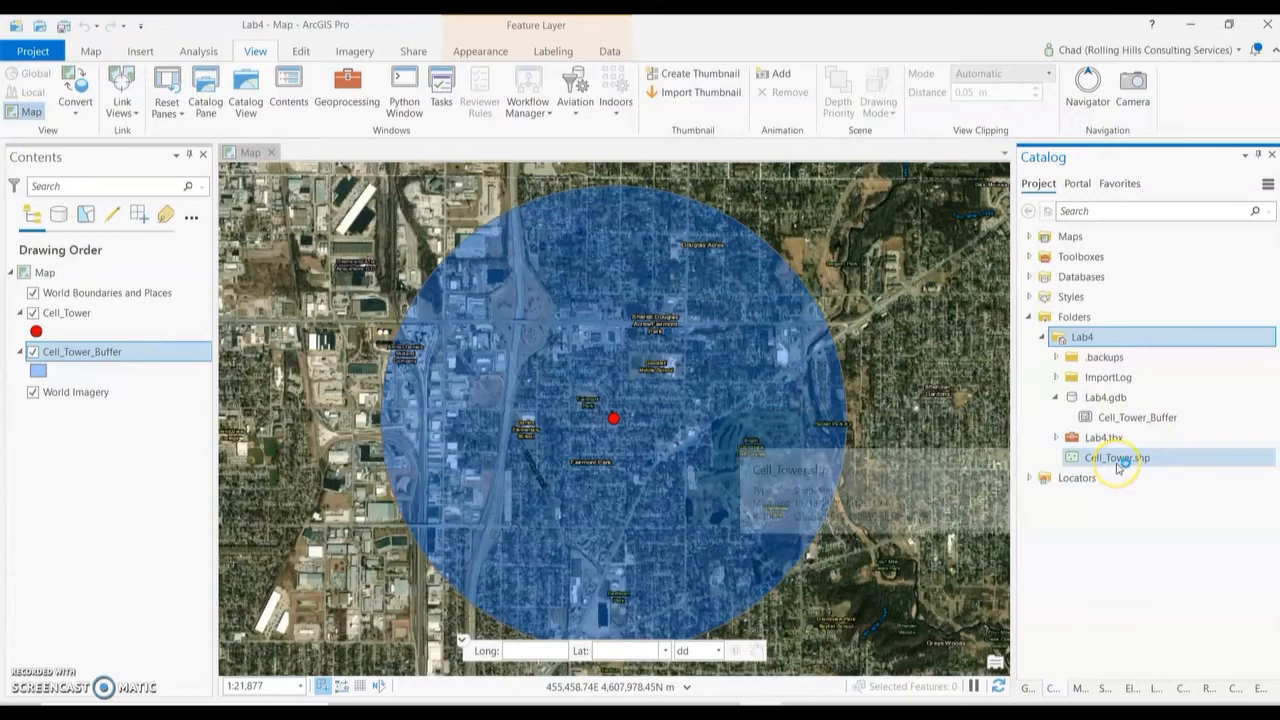
pyautogui.moveTo(1119, 468)
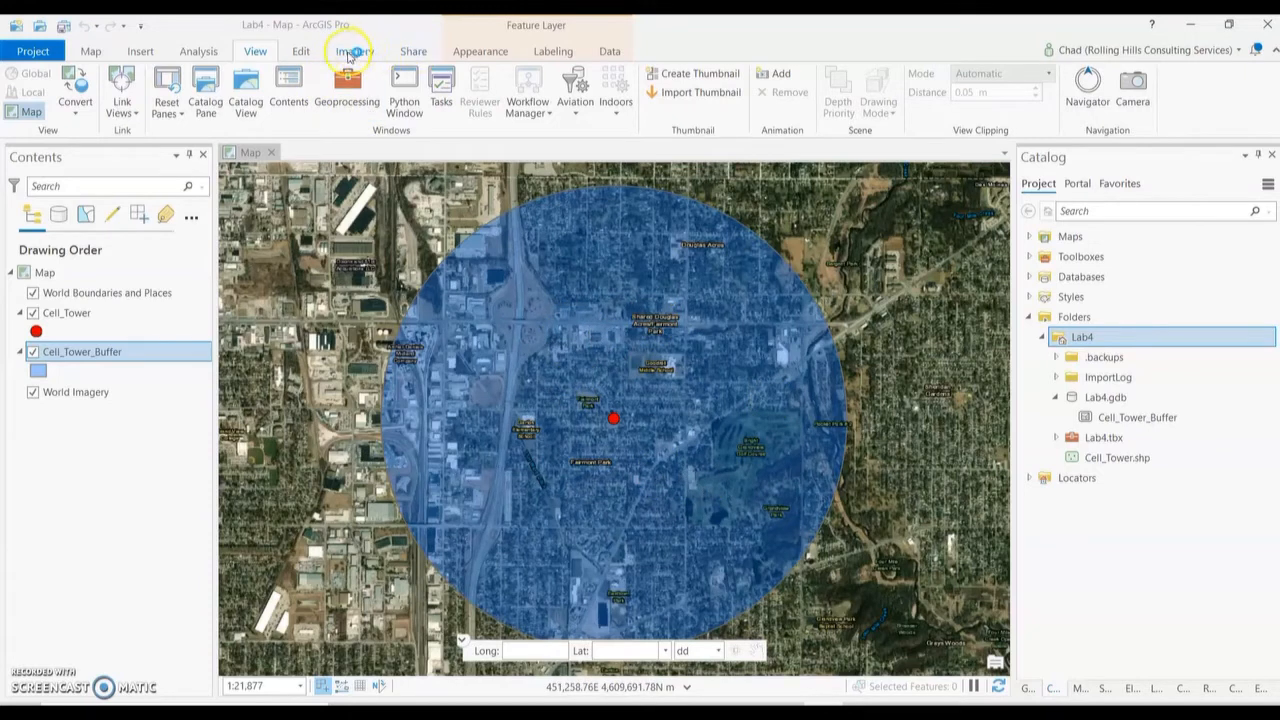
# Show the appearance settings of the Cell_Tower_Buffer layer and review its transparency control and the buffered area.
pyautogui.click(479, 51)
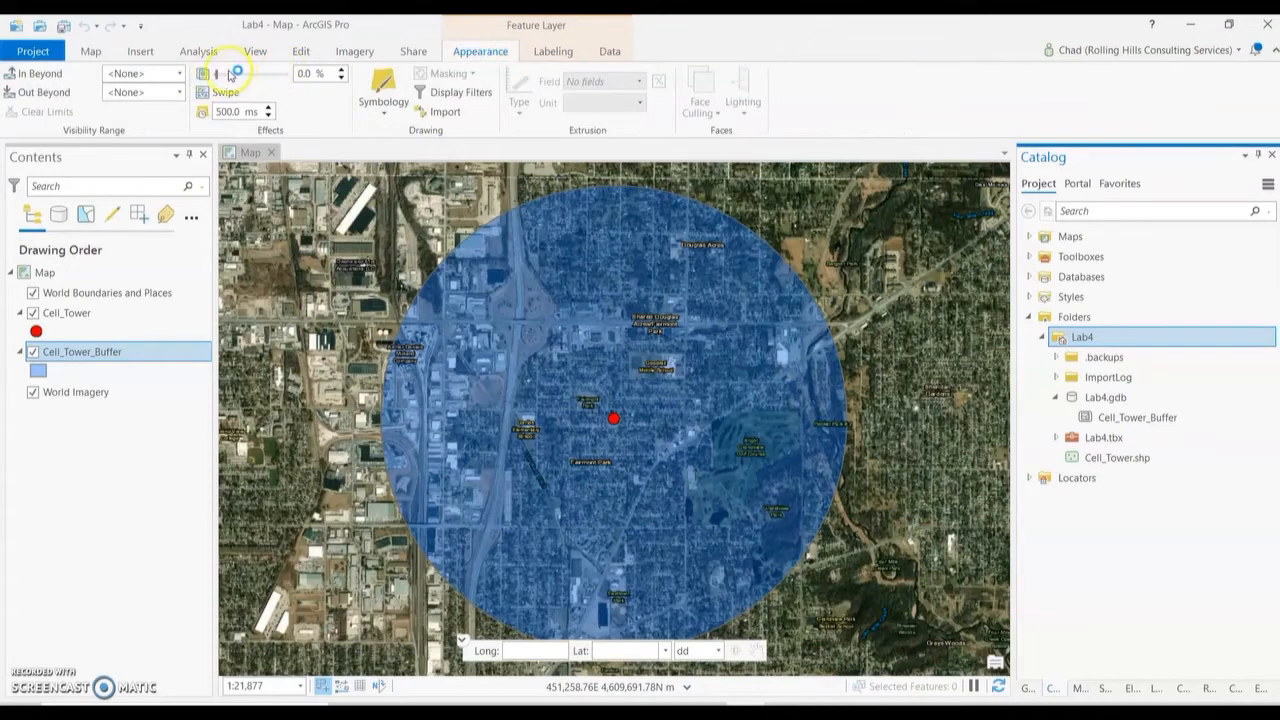
pyautogui.moveTo(217, 77)
pyautogui.mouseDown()
pyautogui.moveTo(306, 77)
pyautogui.moveTo(206, 78)
pyautogui.mouseUp()
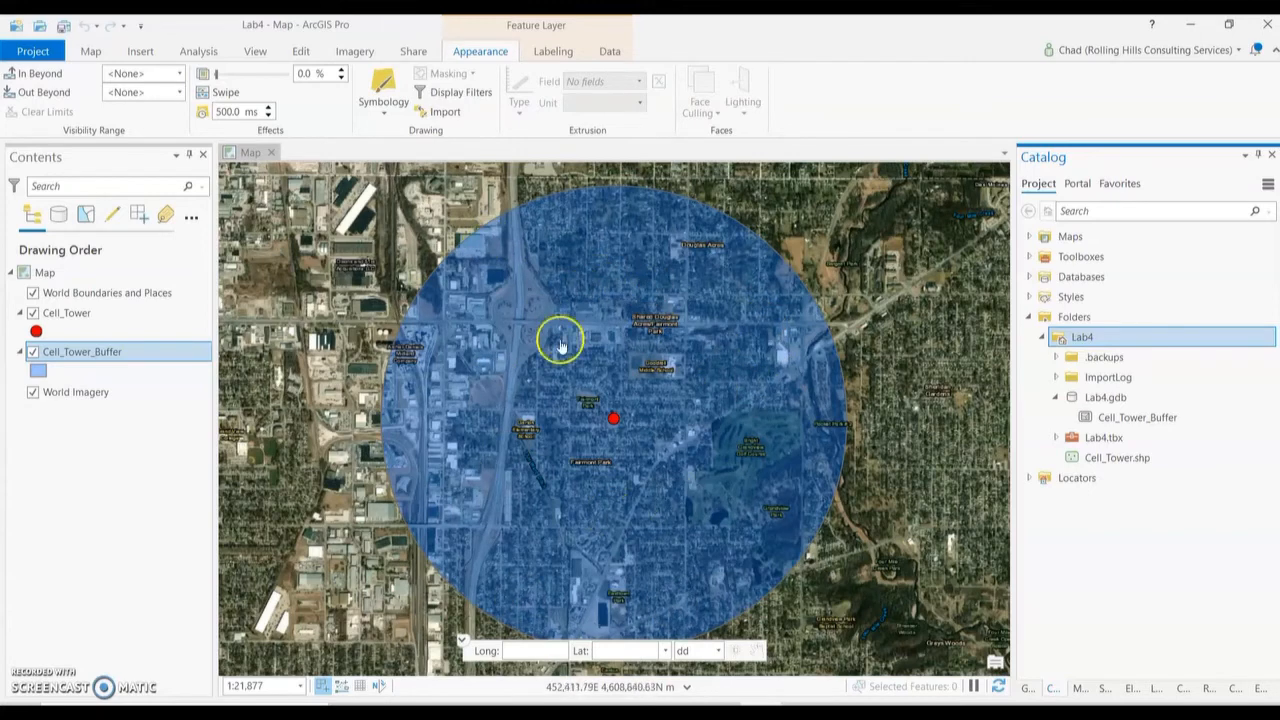
pyautogui.click(714, 418)
pyautogui.click(709, 432)
pyautogui.click(654, 447)
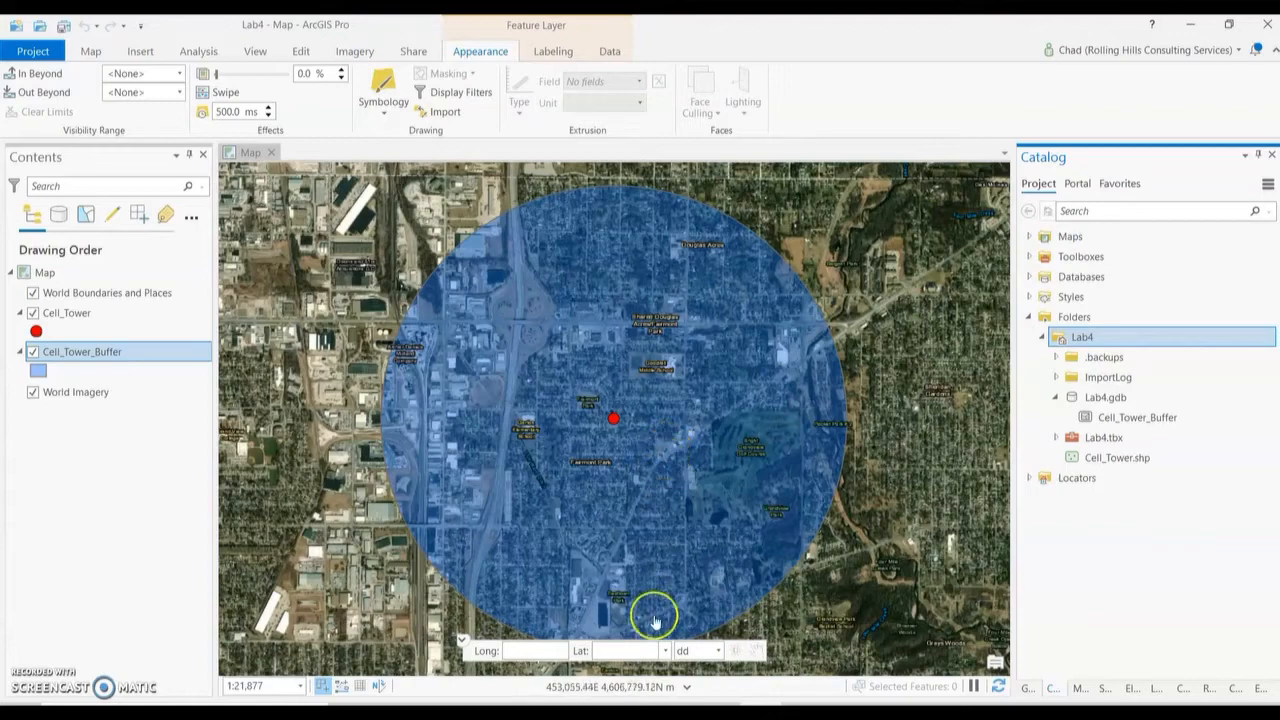
# Switch to Chrome and open the AllPolk directory in the Polk County assessor's govonly index.
pyautogui.moveTo(592, 705)
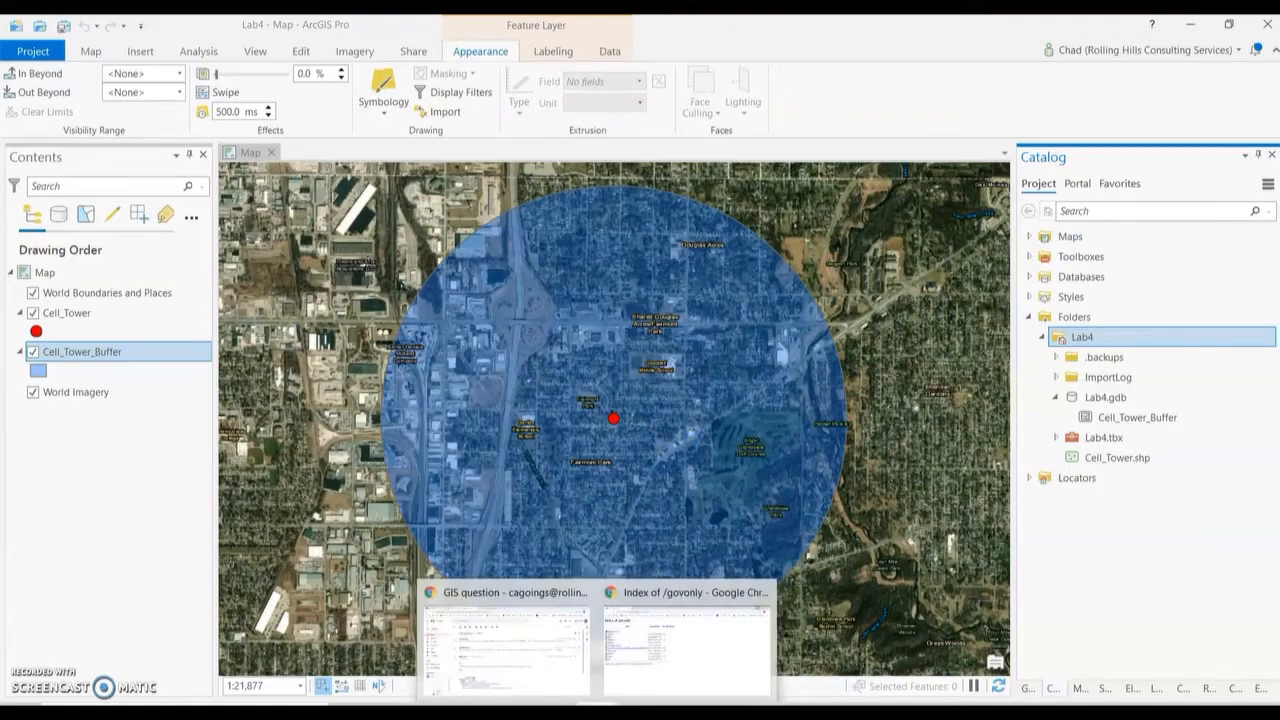
pyautogui.click(655, 632)
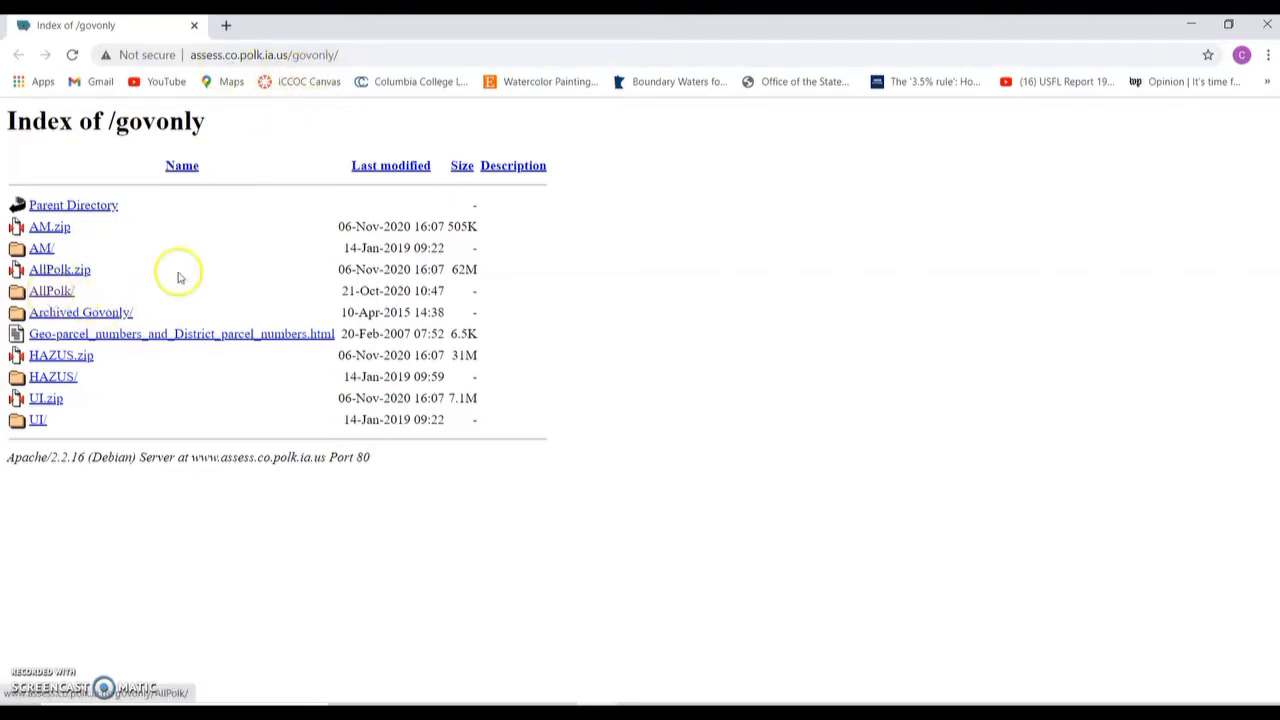
pyautogui.click(55, 291)
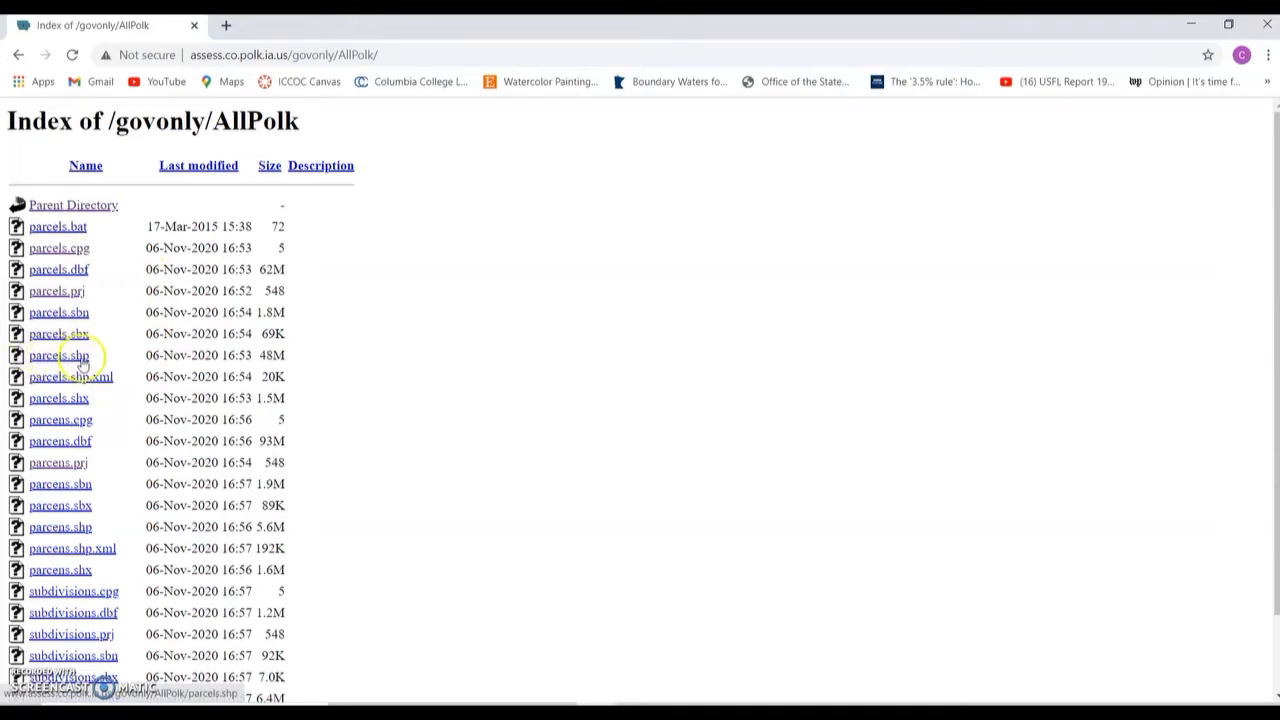
pyautogui.click(88, 357)
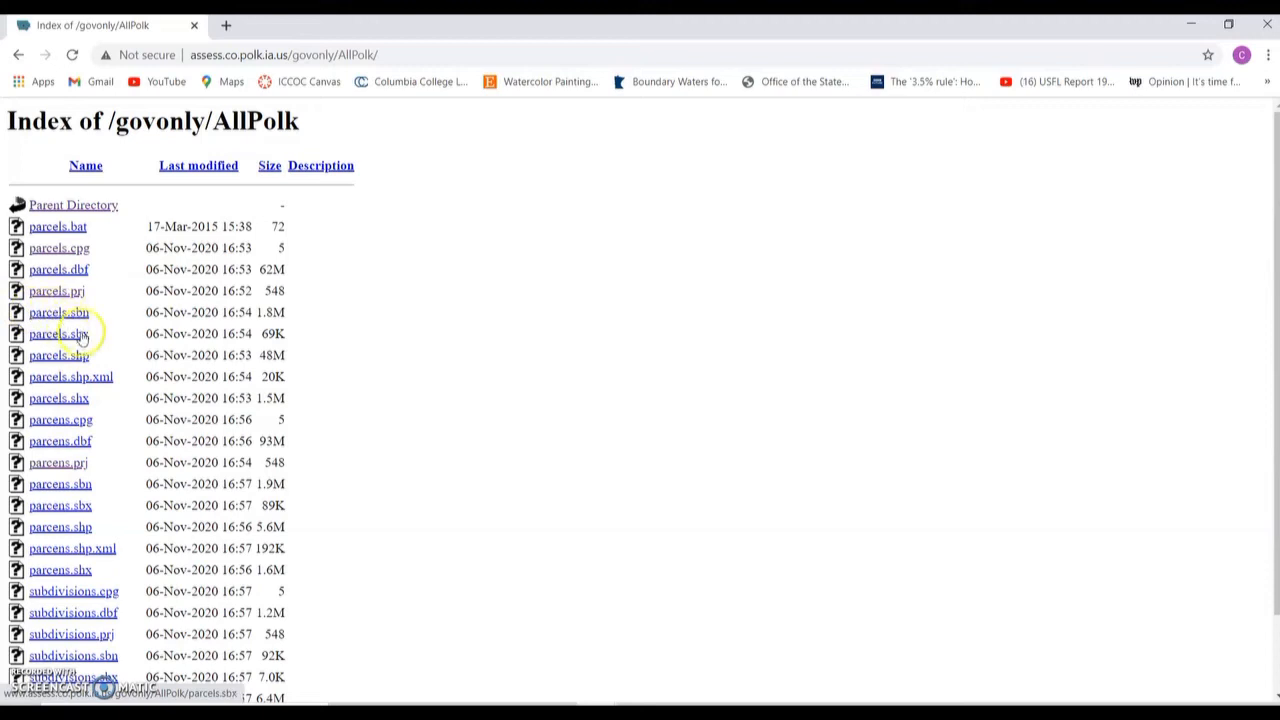
# Download the parcels.dbf, parcels.shp and parcels.shx files from the AllPolk directory.
pyautogui.click(76, 479)
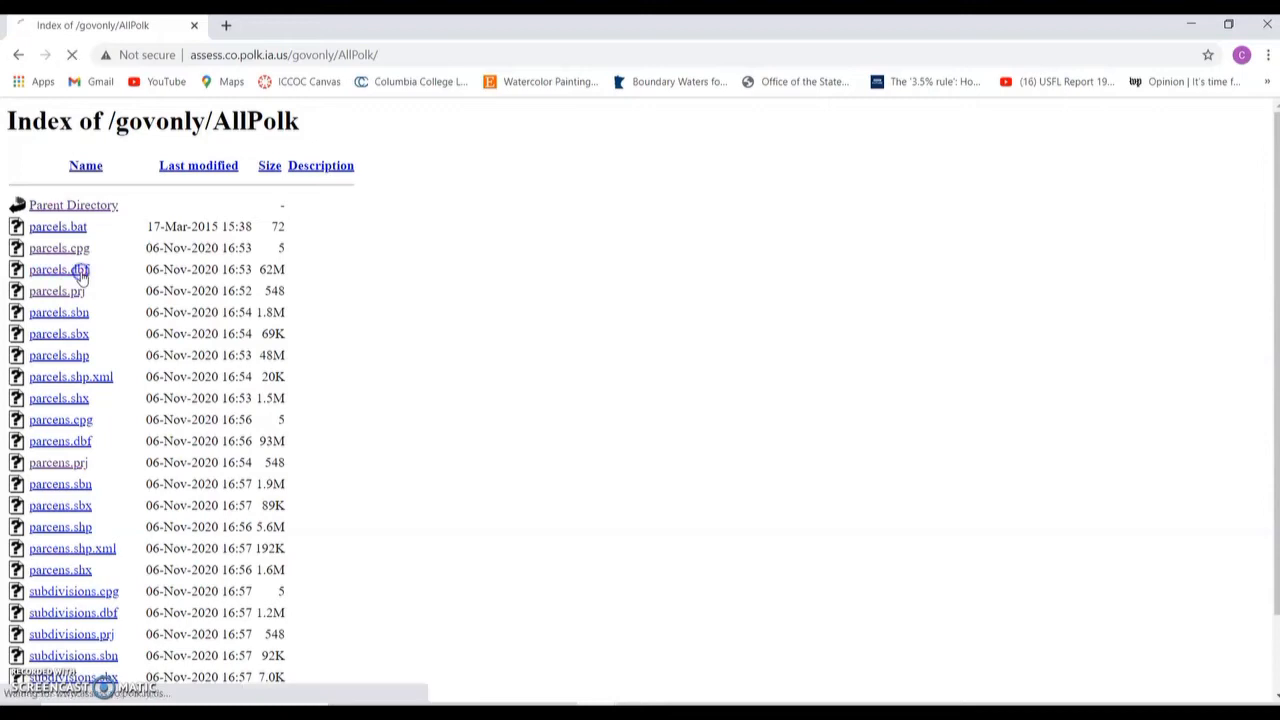
pyautogui.click(78, 291)
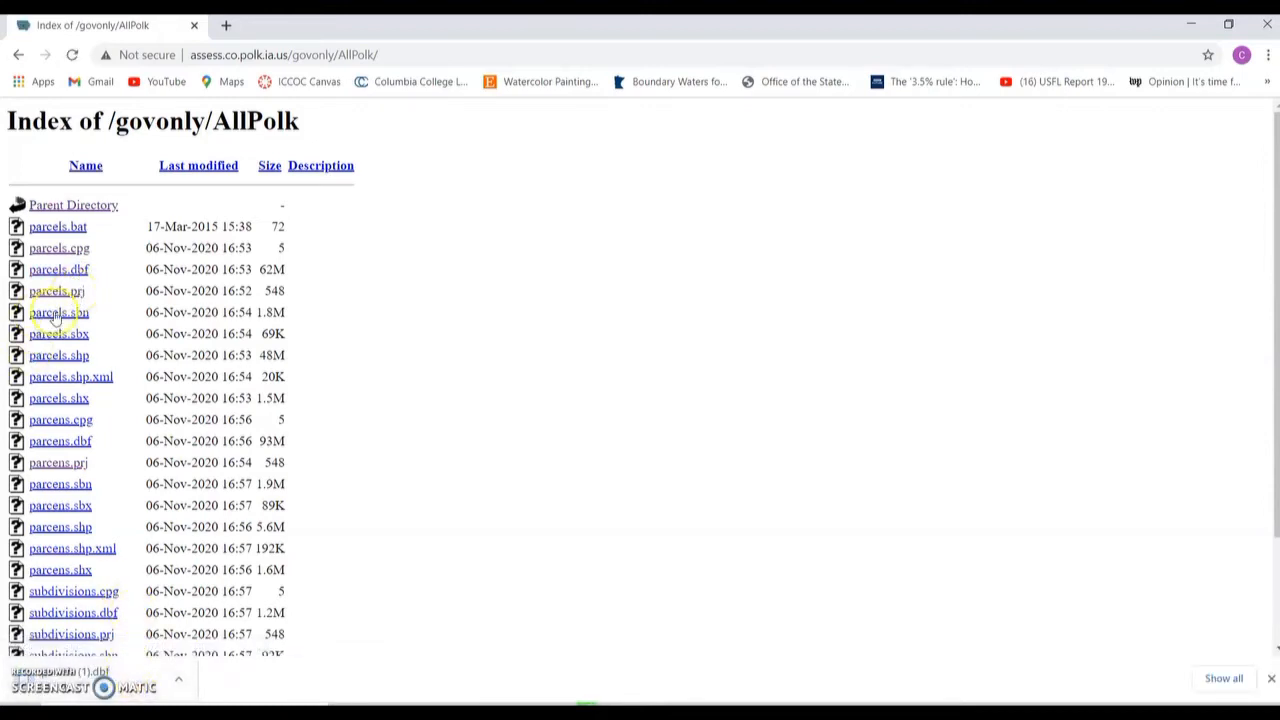
pyautogui.click(77, 360)
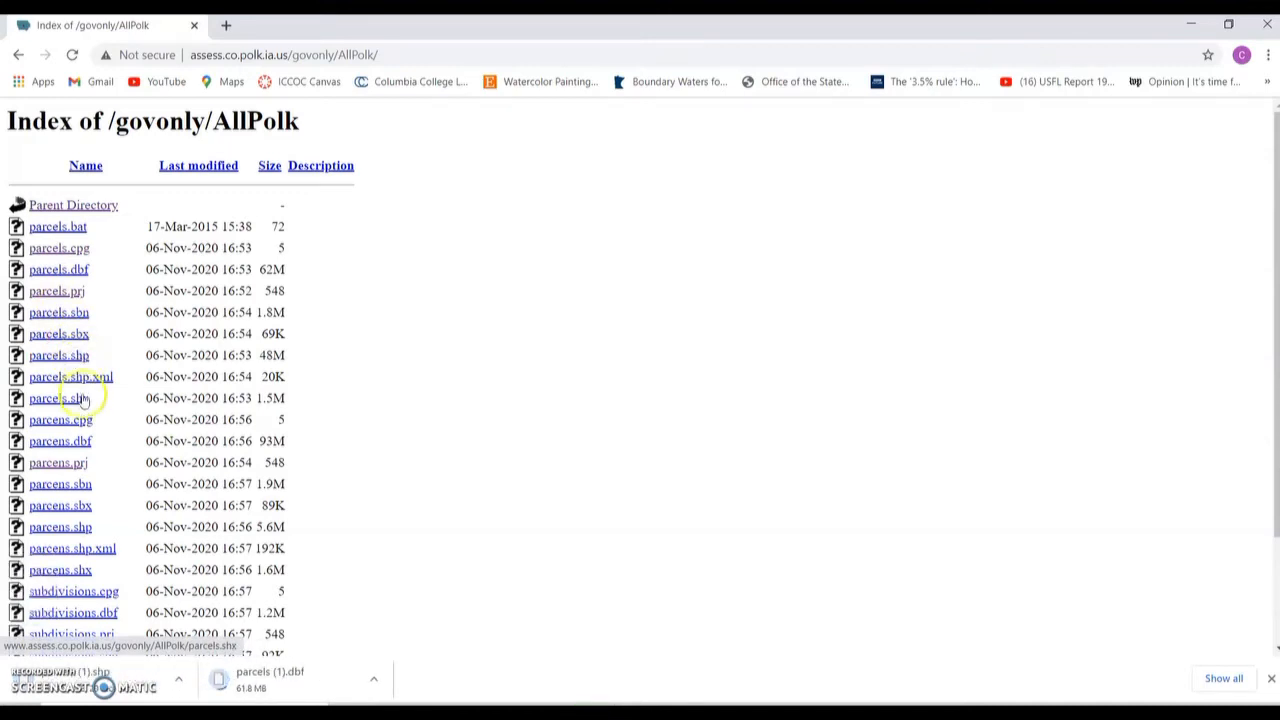
pyautogui.click(77, 400)
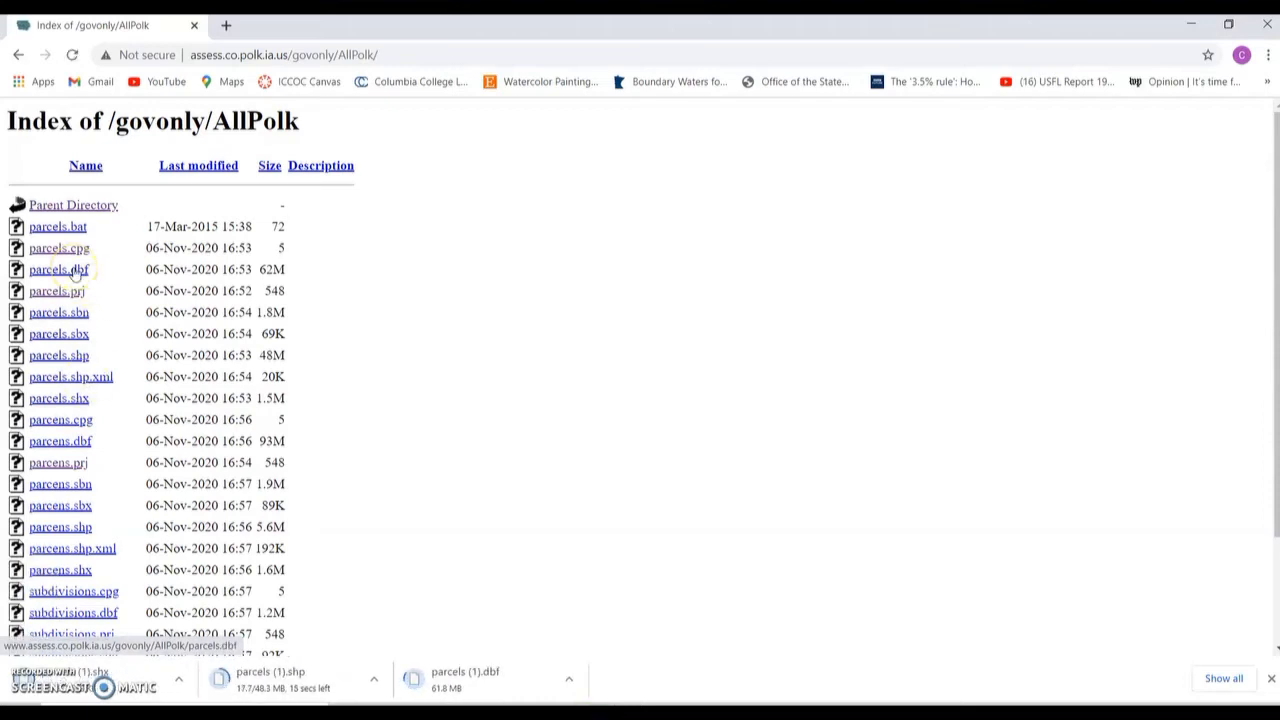
pyautogui.click(80, 293)
pyautogui.click(78, 292)
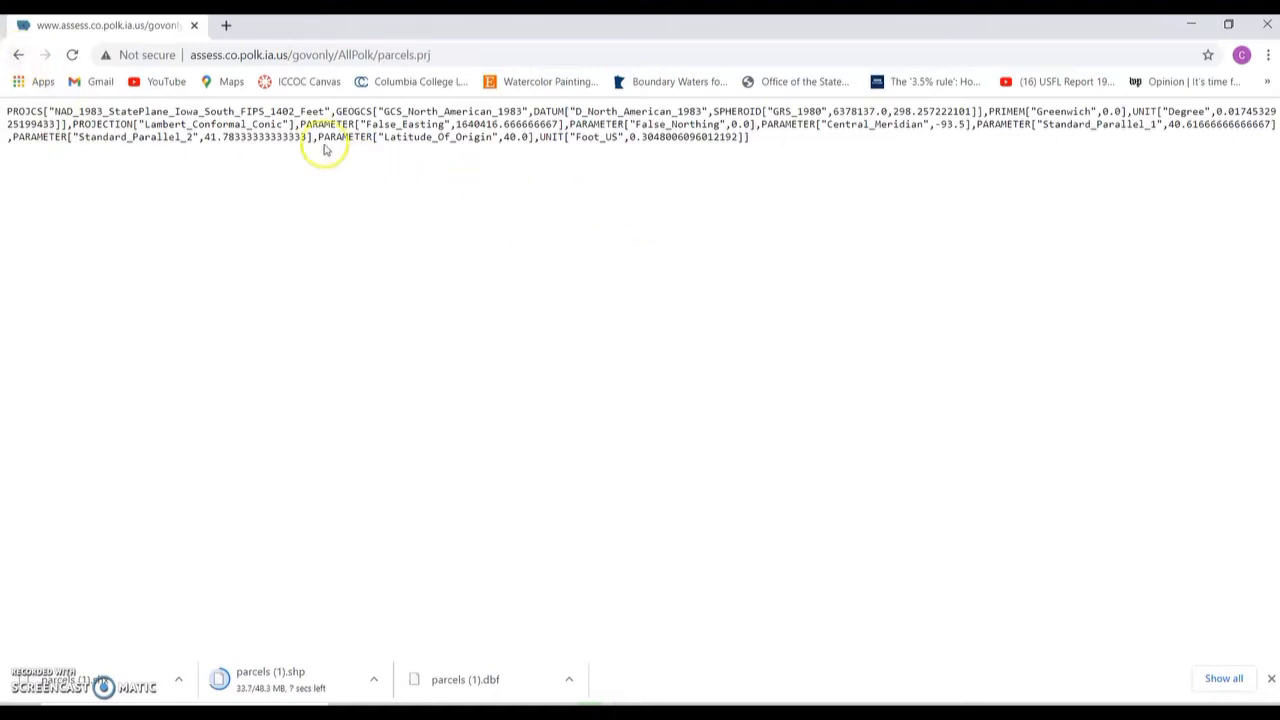
pyautogui.click(17, 58)
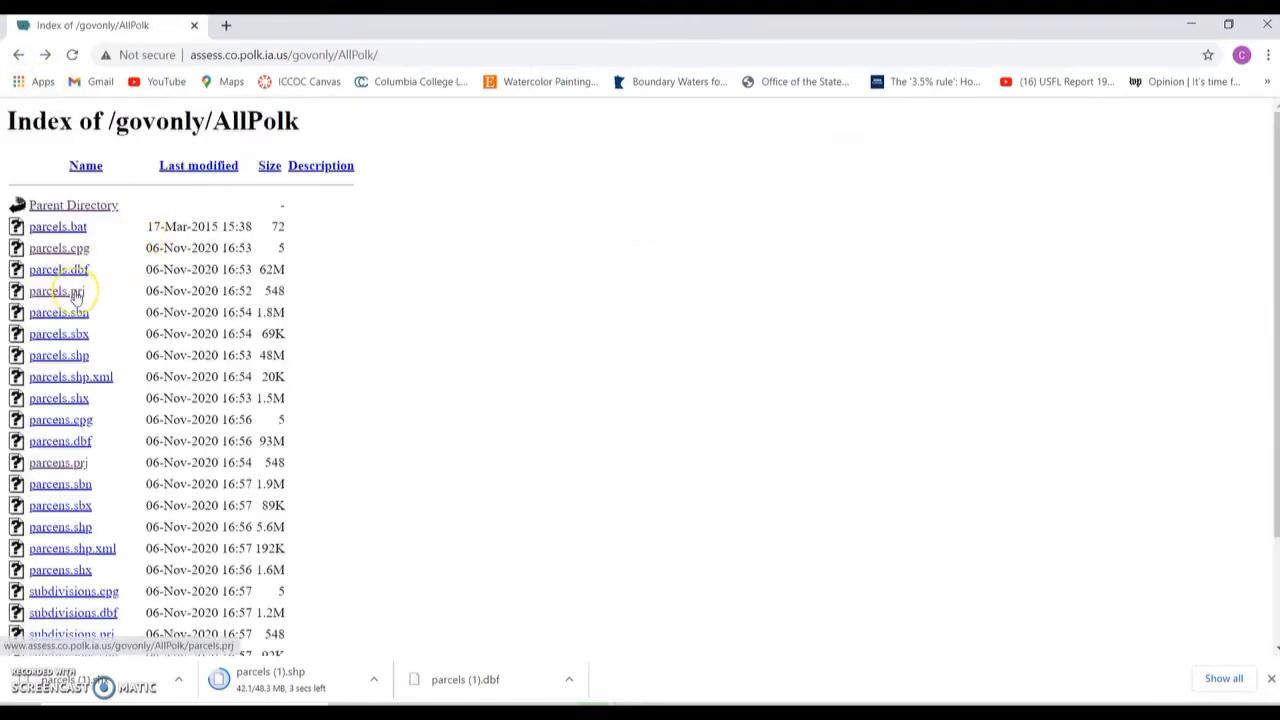
# Save the linked parcels.prj file under the name parcels in the ChadsGIS\Lab4 folder on the C: drive.
pyautogui.rightClick(76, 294)
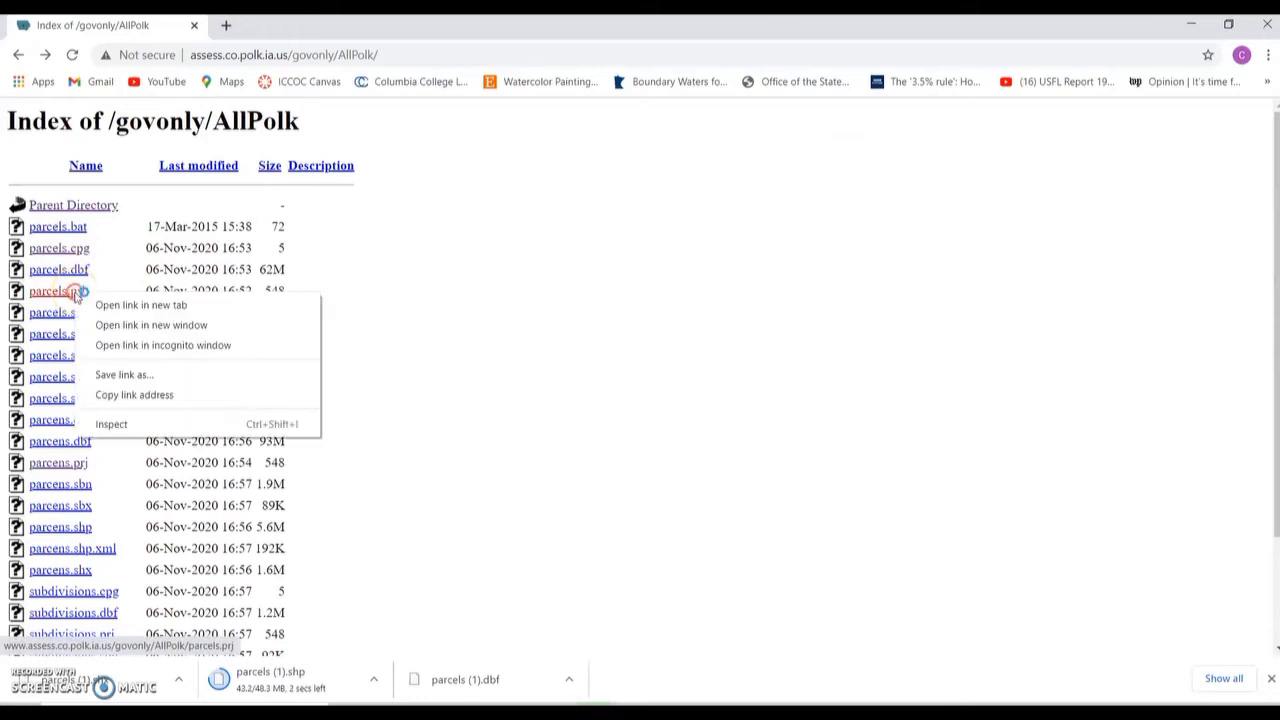
pyautogui.click(155, 374)
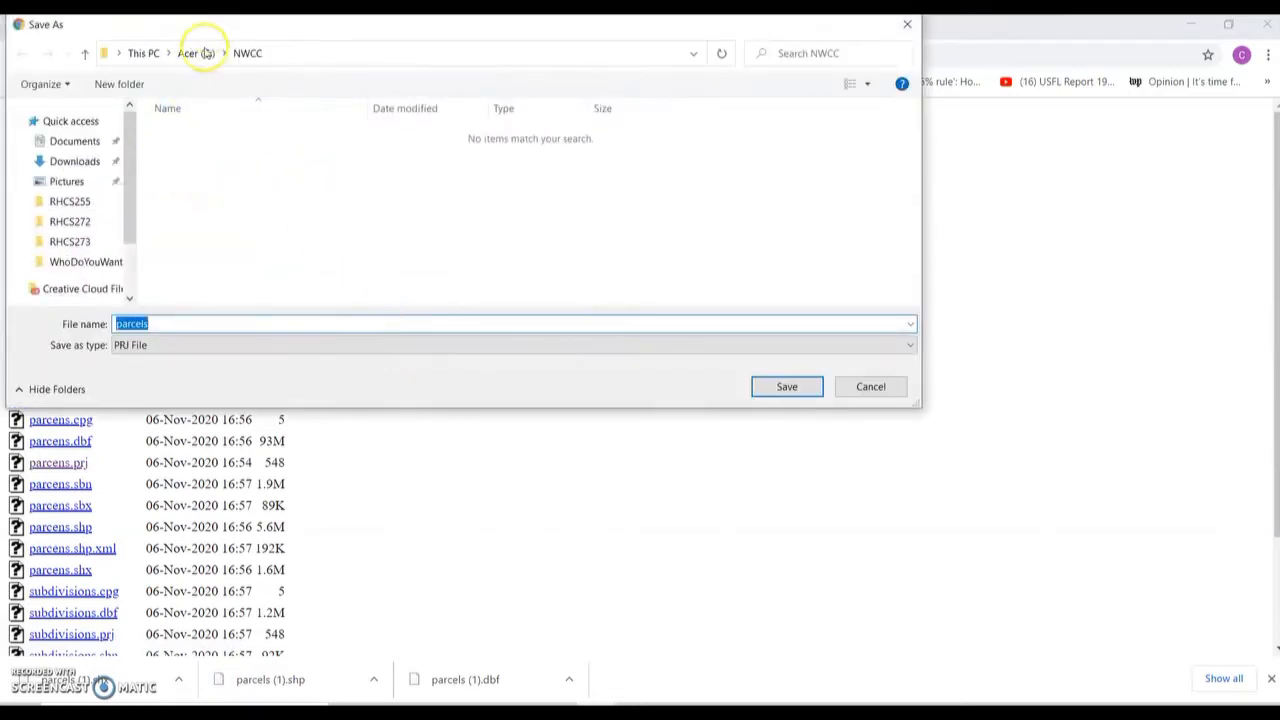
pyautogui.click(200, 55)
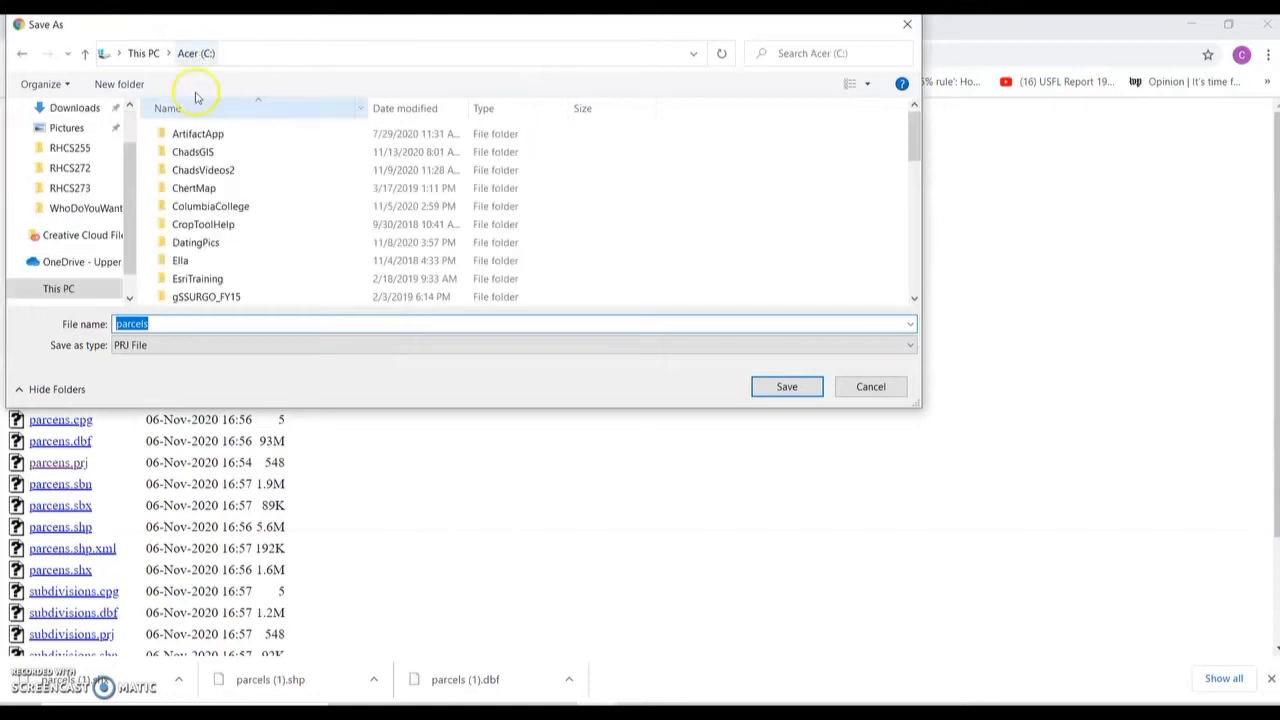
pyautogui.doubleClick(192, 151)
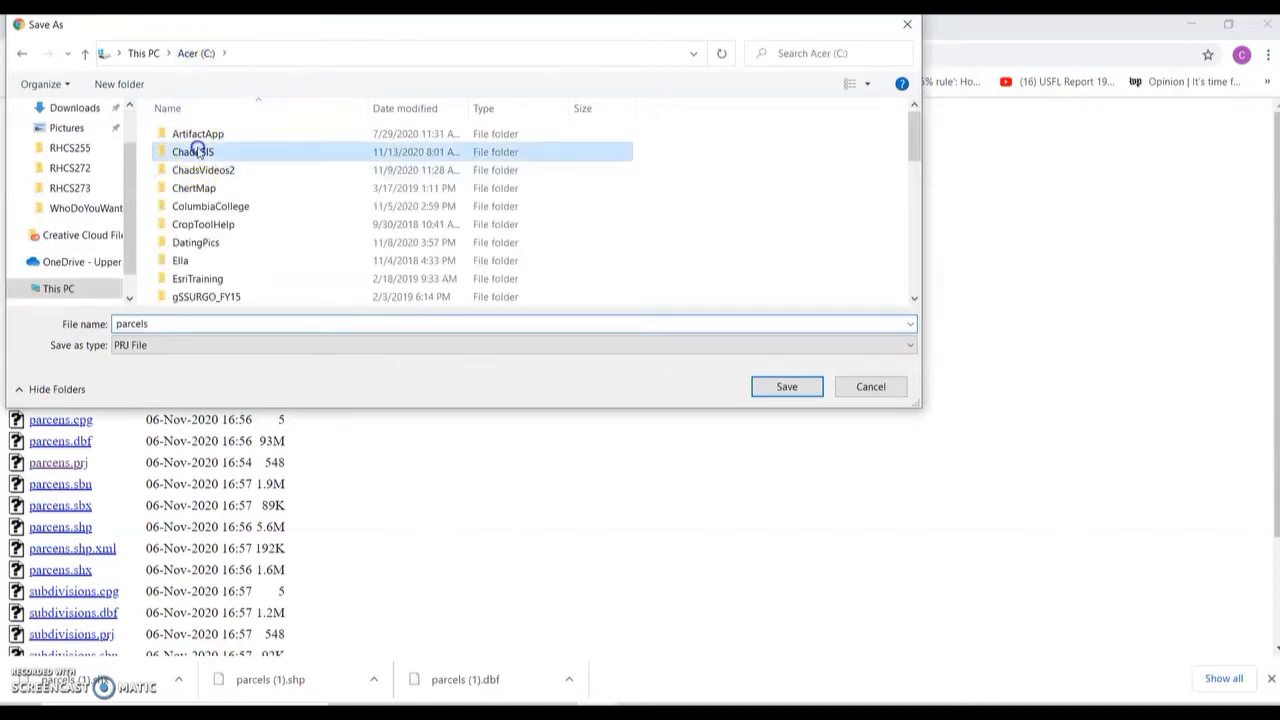
pyautogui.doubleClick(366, 168)
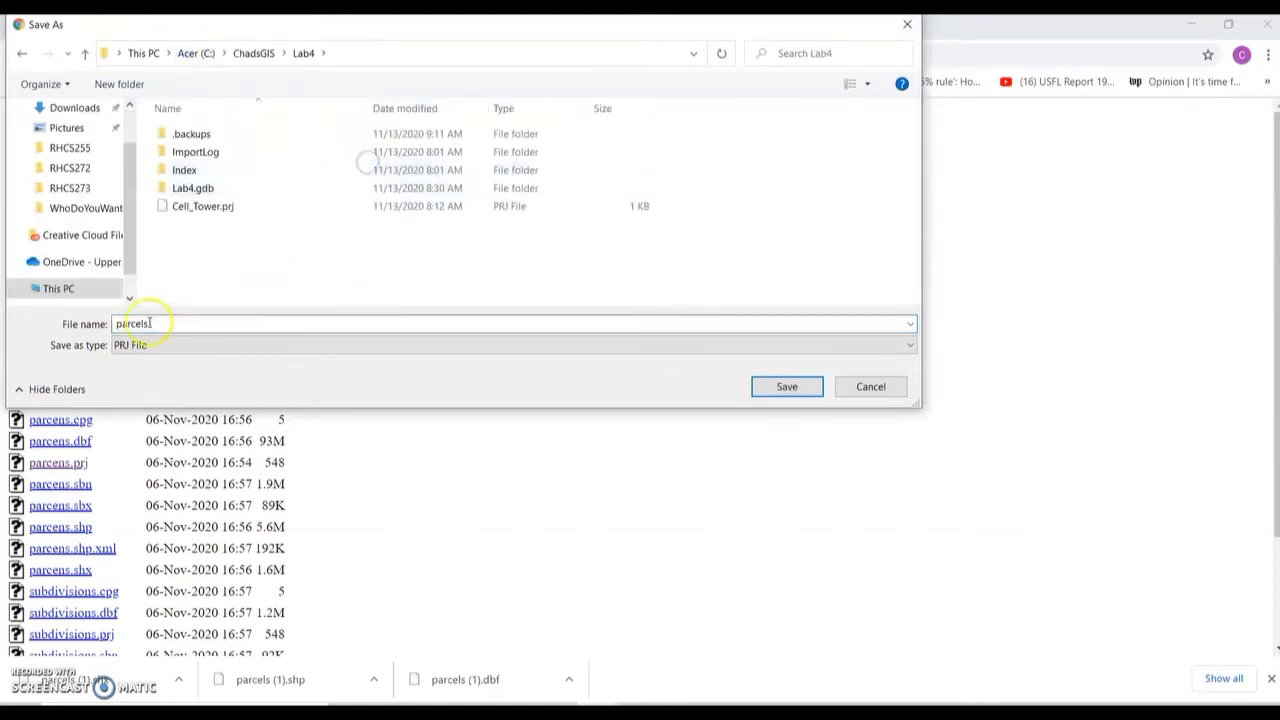
pyautogui.click(787, 386)
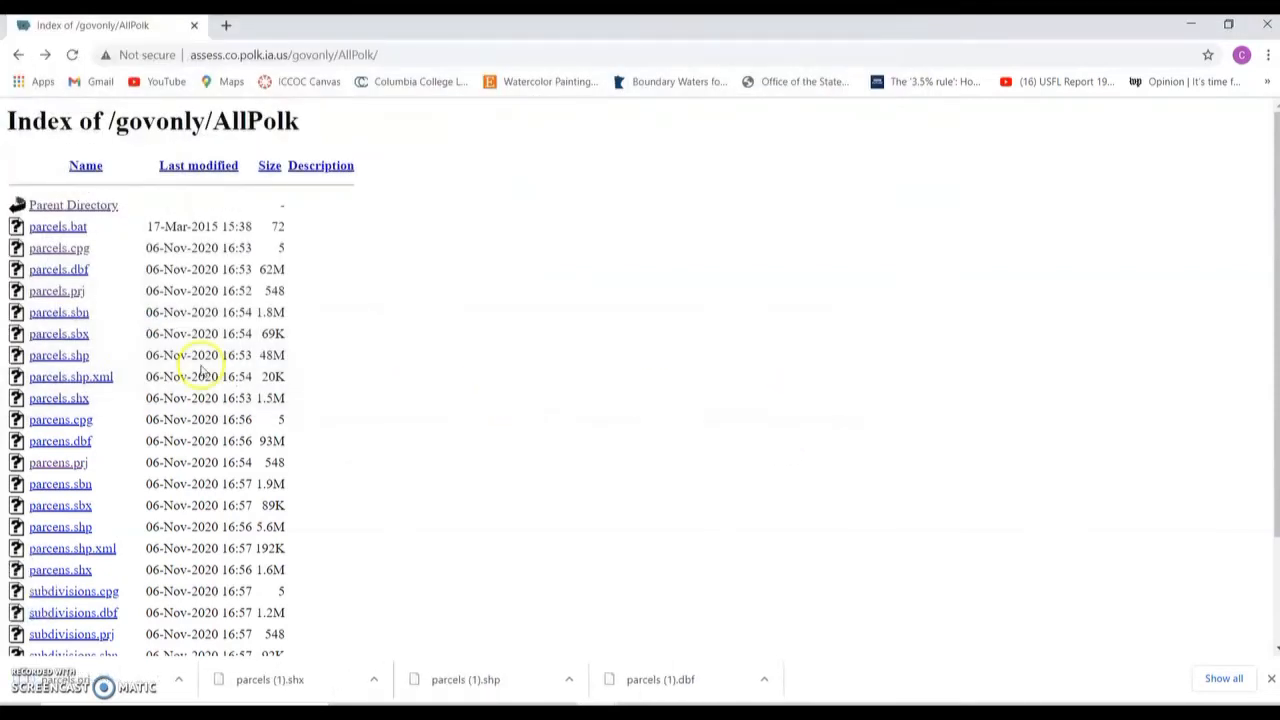
pyautogui.click(63, 290)
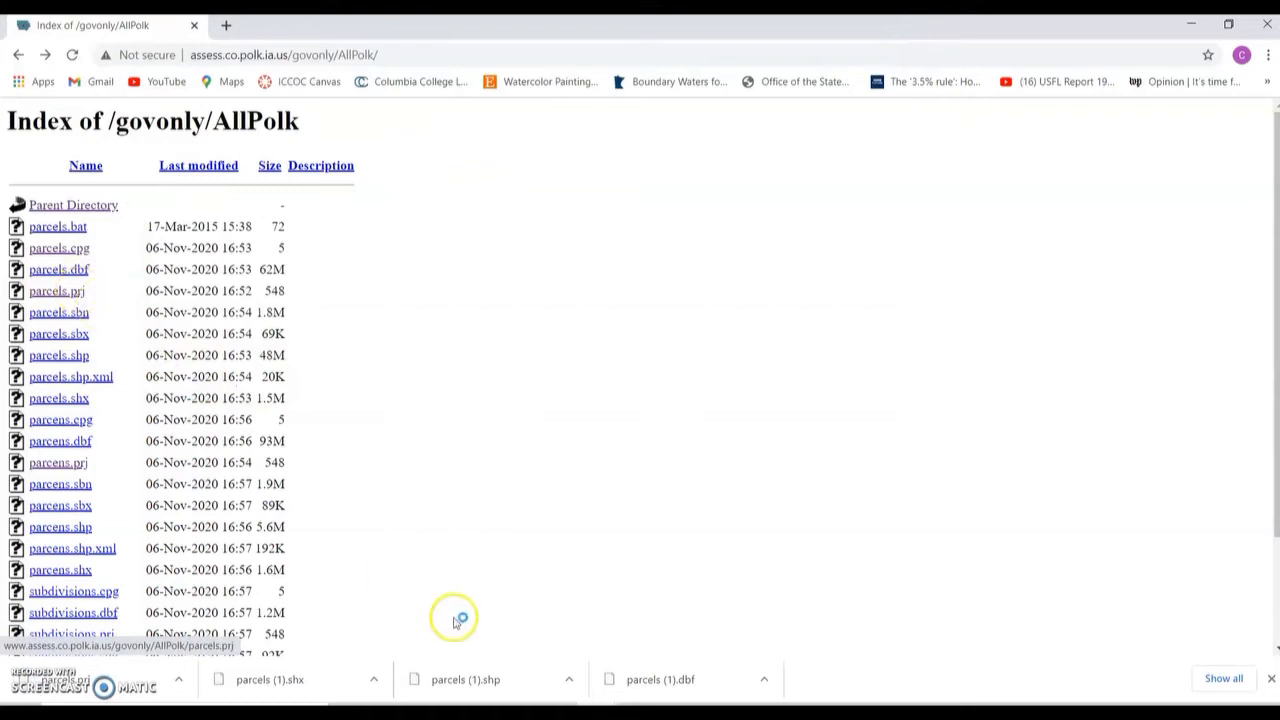
# Show the downloaded parcels (1).shx file in its Downloads folder.
pyautogui.click(377, 681)
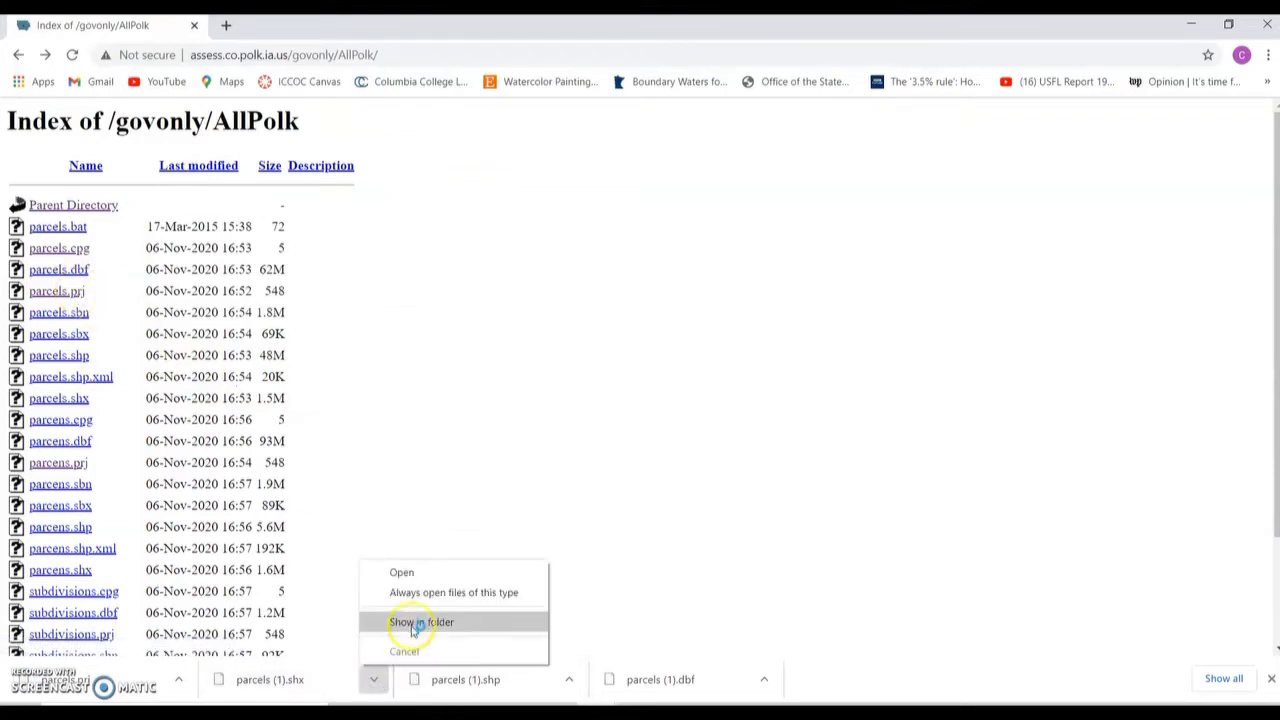
pyautogui.click(402, 573)
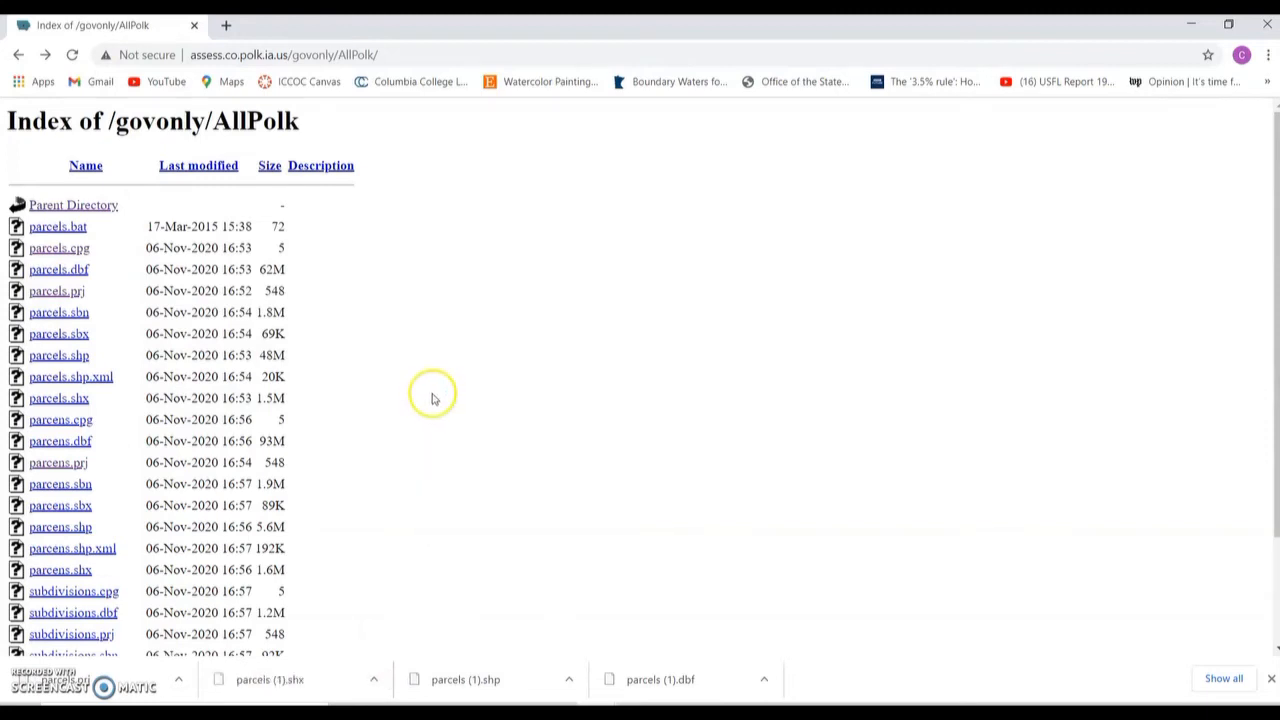
pyautogui.click(373, 679)
pyautogui.click(421, 622)
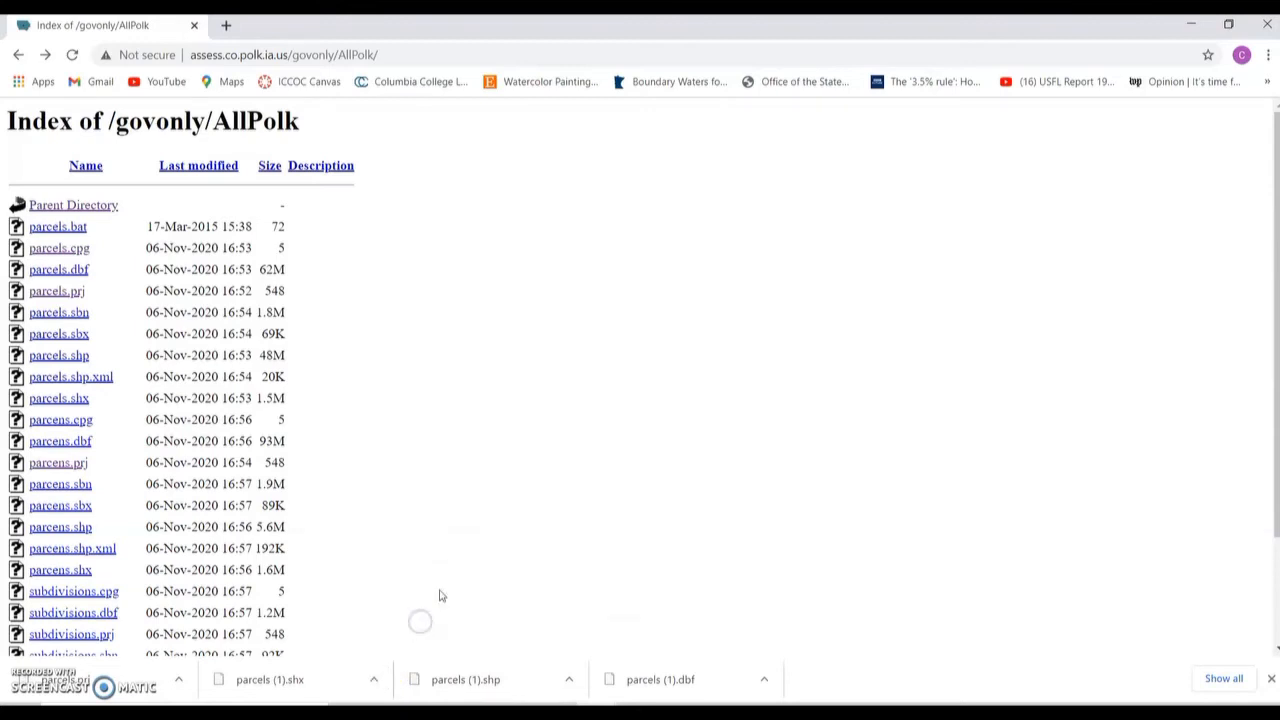
pyautogui.click(466, 434)
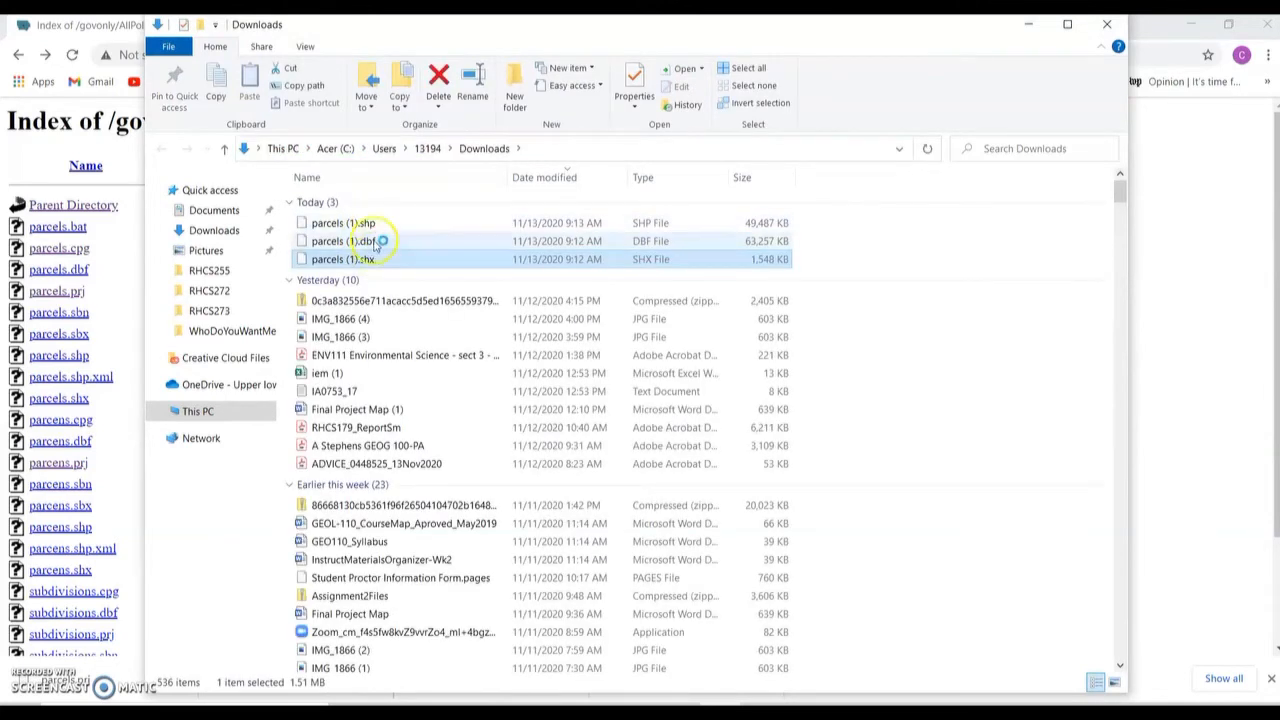
# Move the parcels (1) .shp, .dbf and .shx files from Downloads into C:\ChadsGIS\Lab4.
pyautogui.keyDown('shift'); pyautogui.click(370, 225); pyautogui.keyUp('shift')
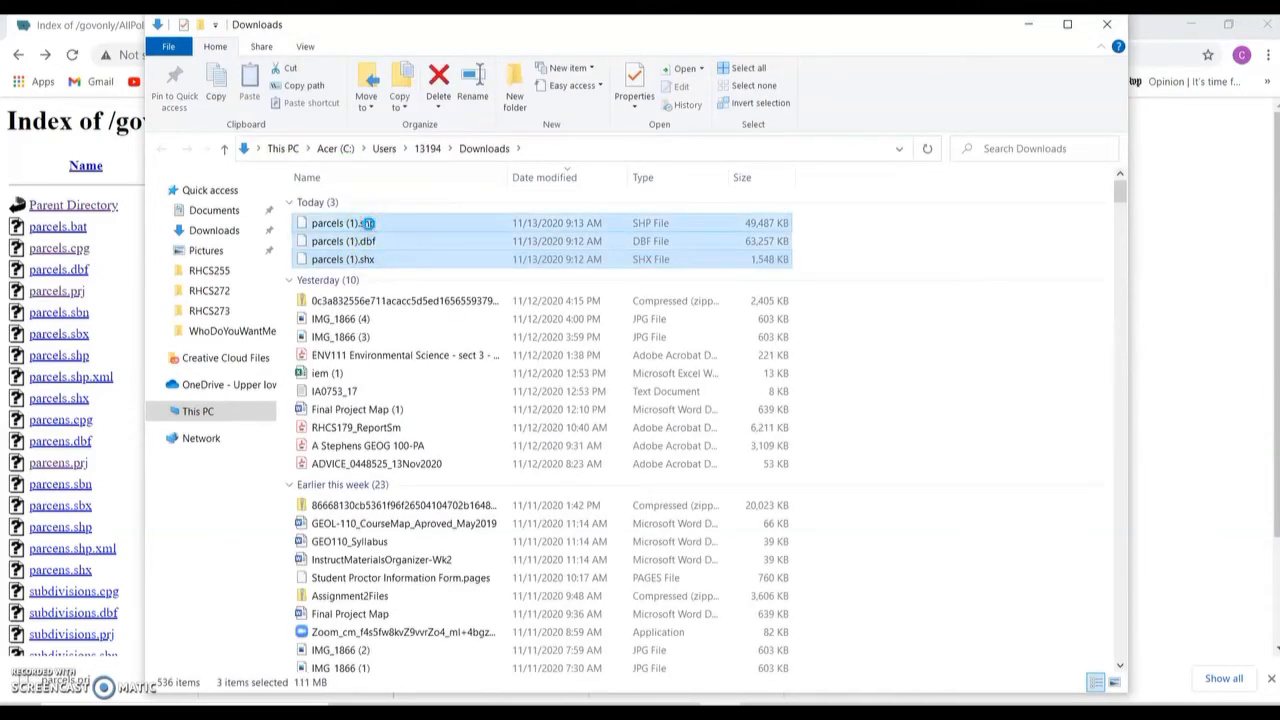
pyautogui.rightClick(368, 224)
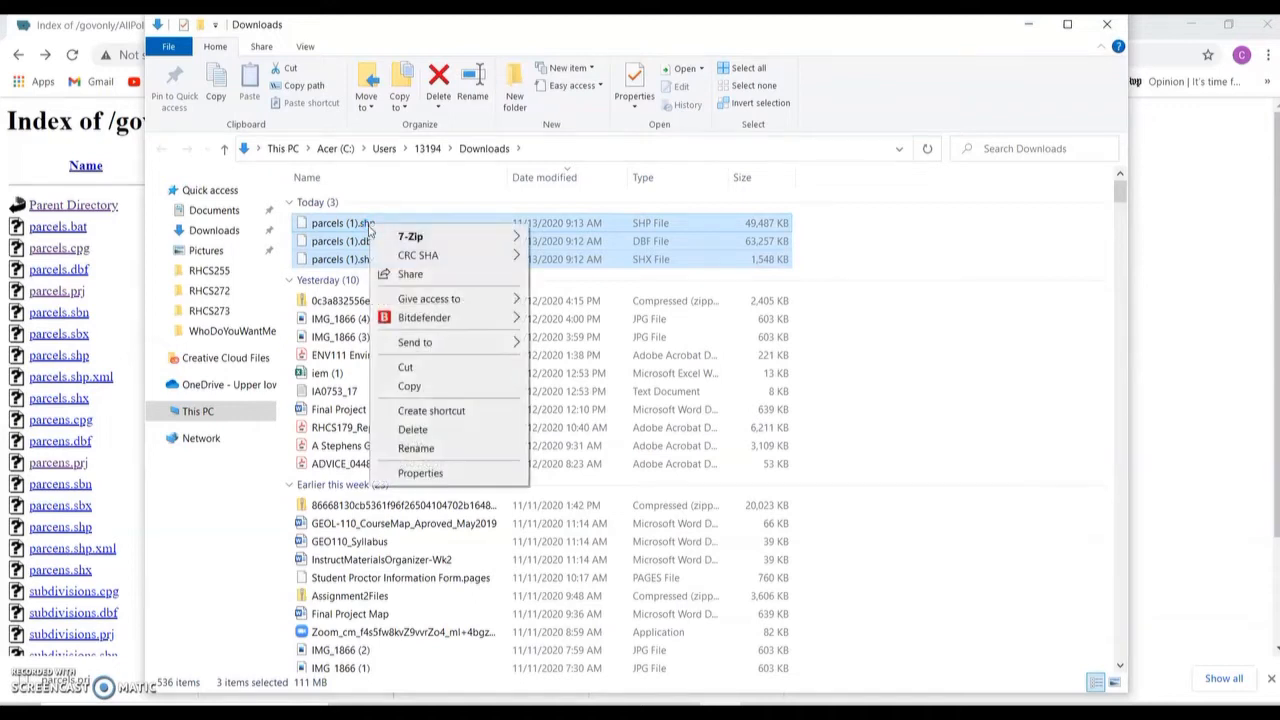
pyautogui.click(418, 372)
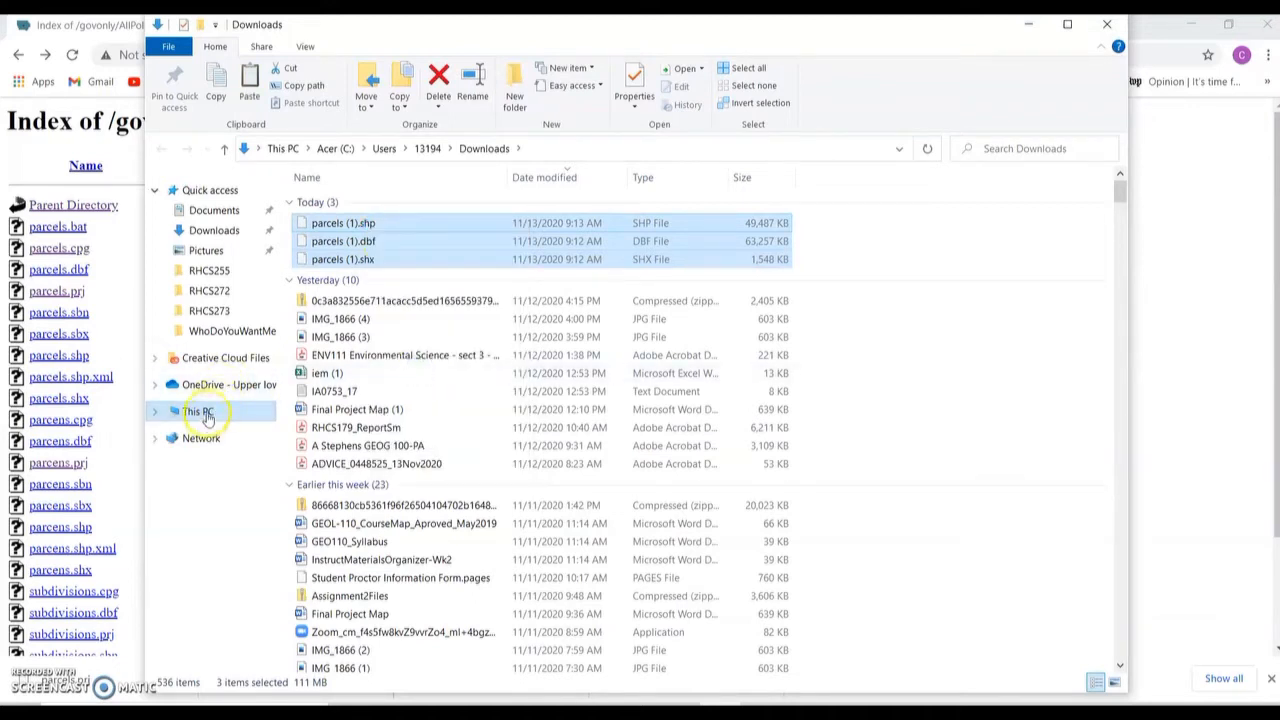
pyautogui.click(200, 411)
pyautogui.doubleClick(390, 372)
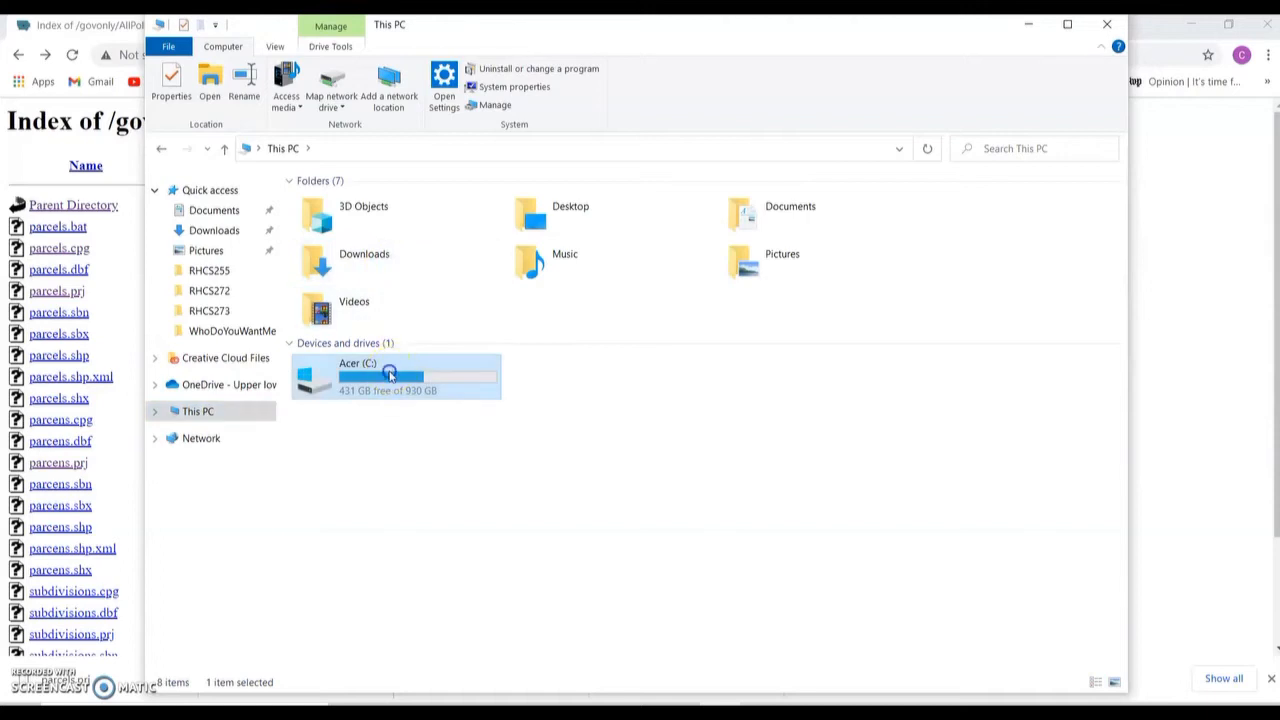
pyautogui.doubleClick(345, 221)
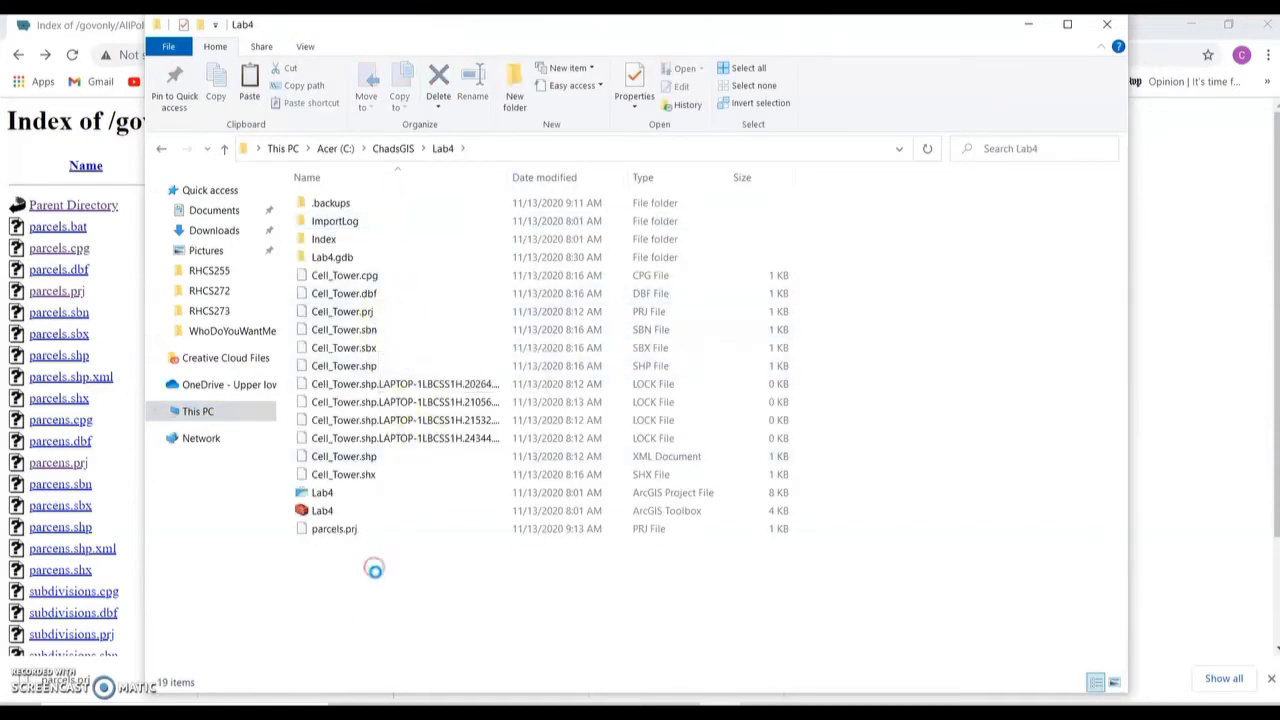
pyautogui.rightClick(375, 568)
pyautogui.click(414, 461)
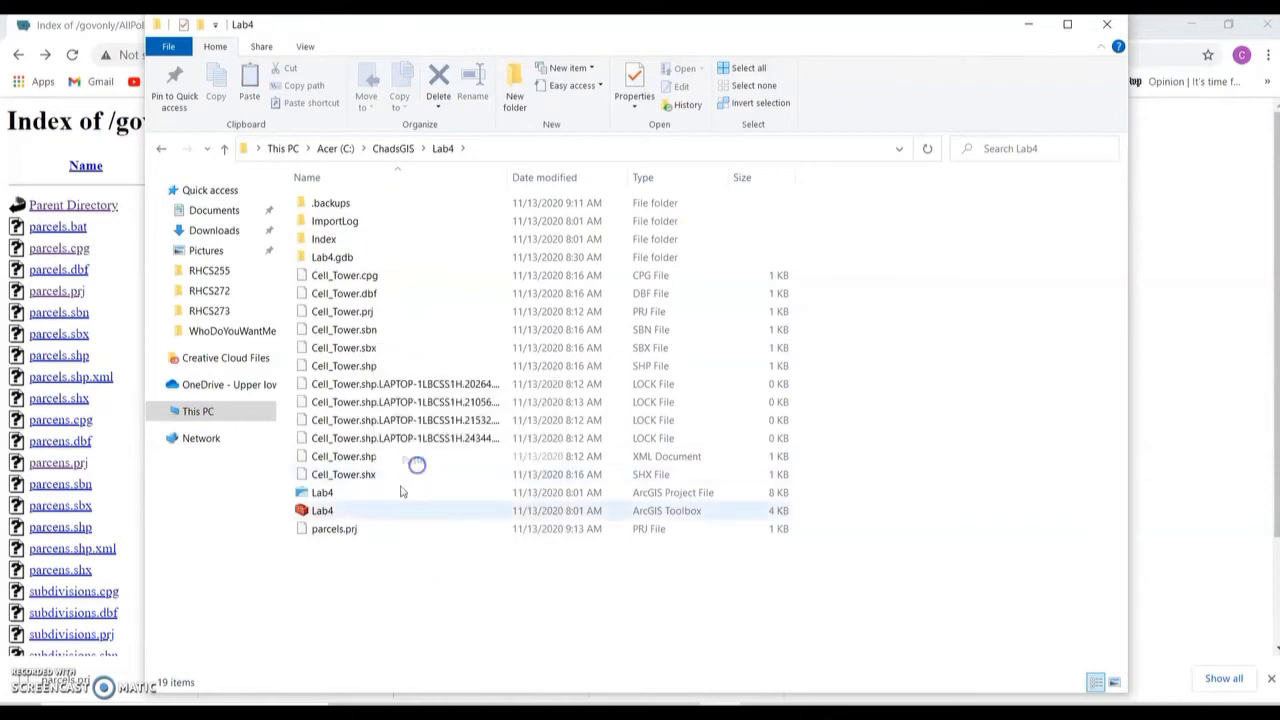
# Save the linked parcens.prj file under the name parcens in the ChadsGIS\Lab4 folder on the C: drive.
pyautogui.click(350, 621)
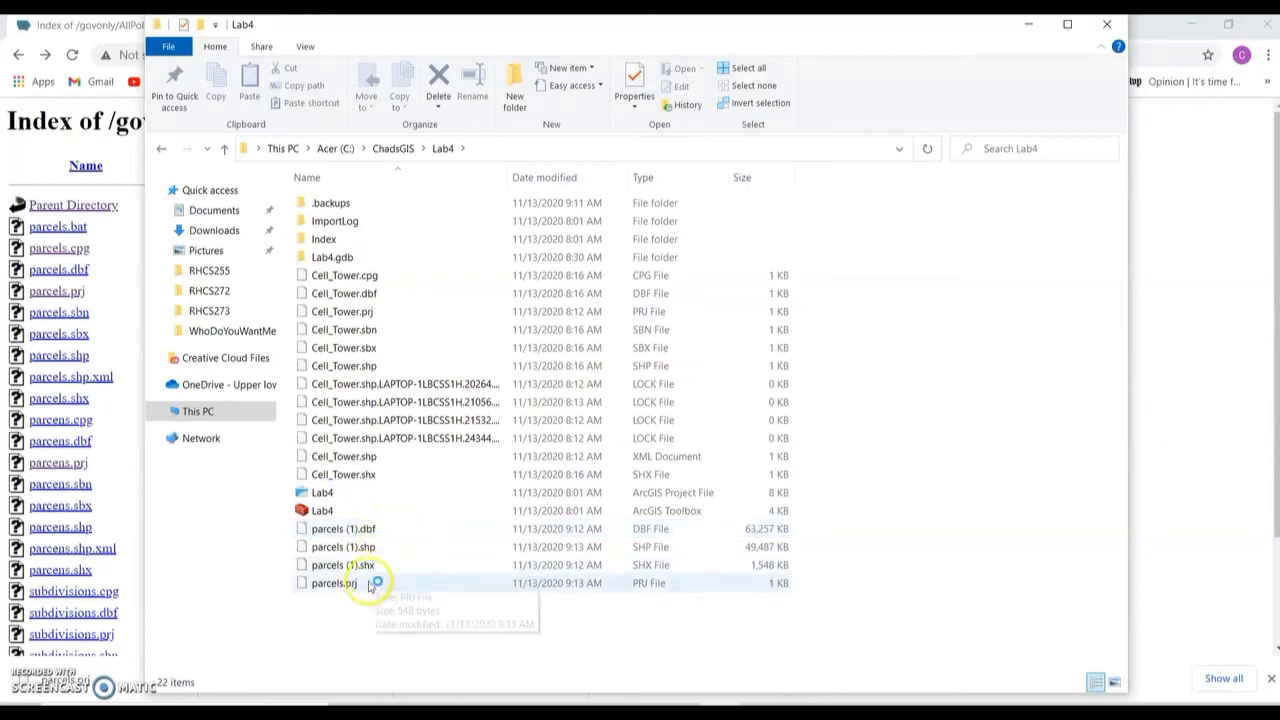
pyautogui.click(346, 530)
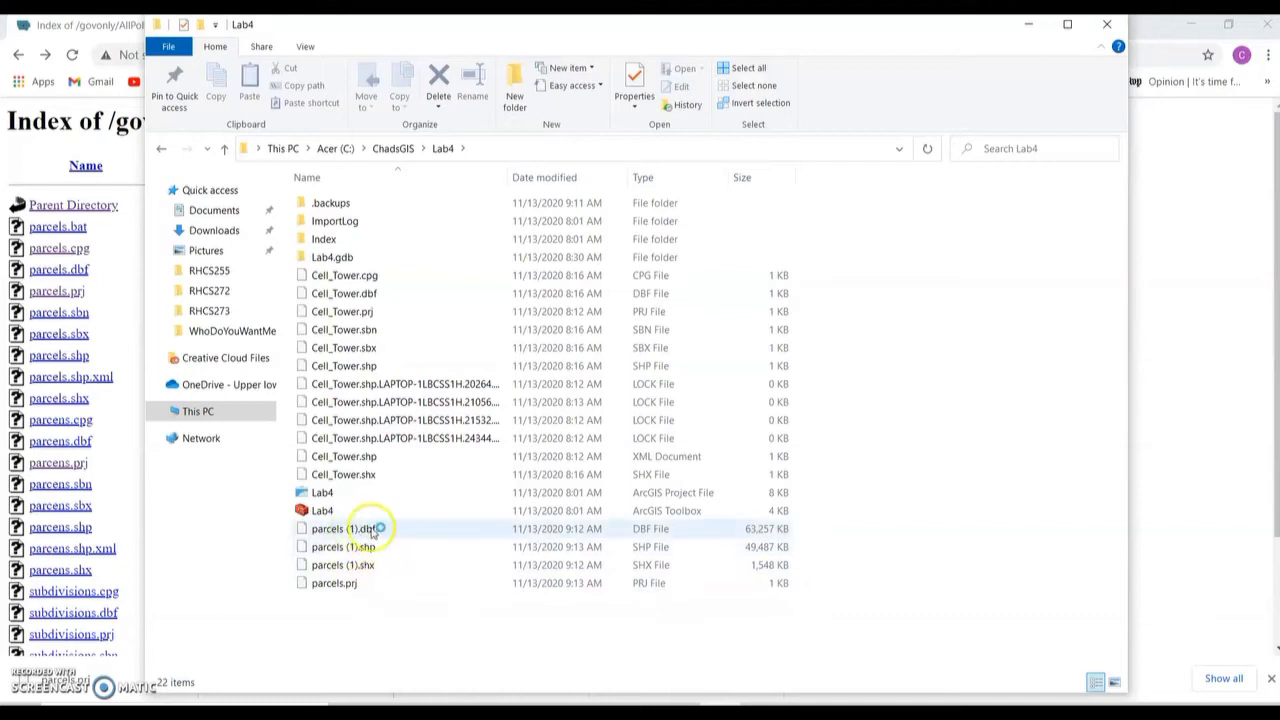
pyautogui.rightClick(65, 470)
pyautogui.click(130, 546)
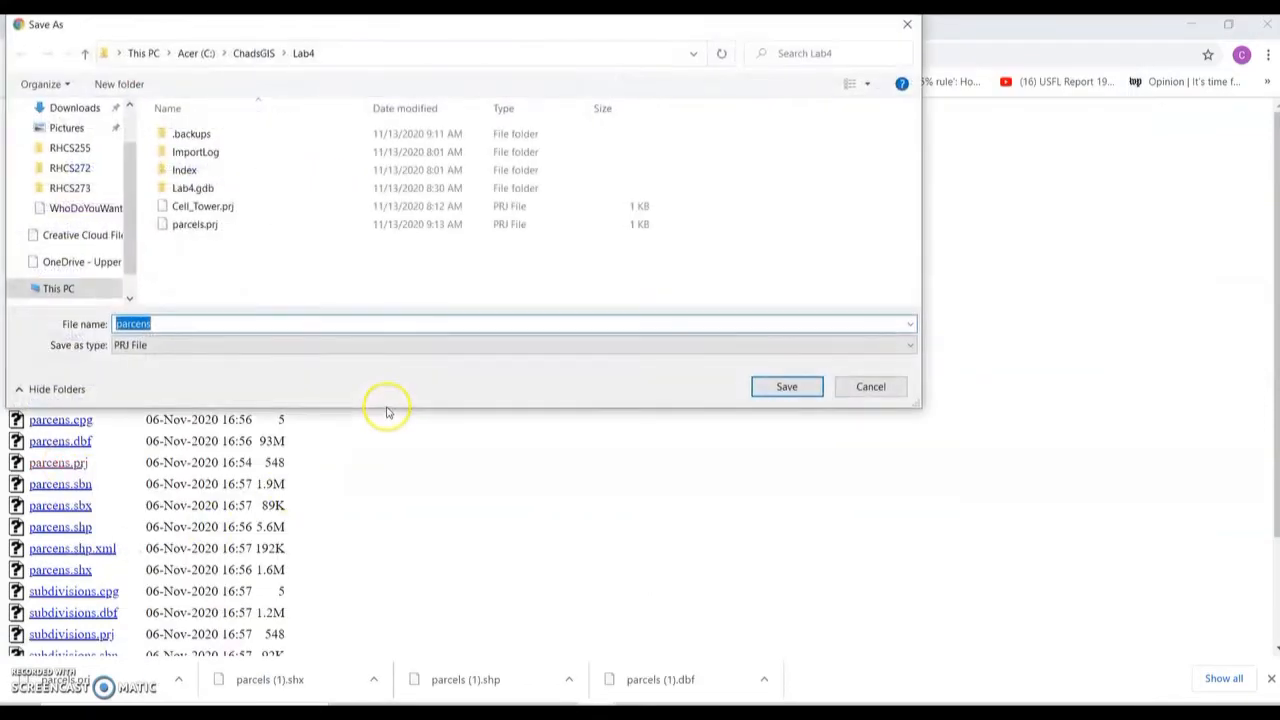
pyautogui.click(788, 386)
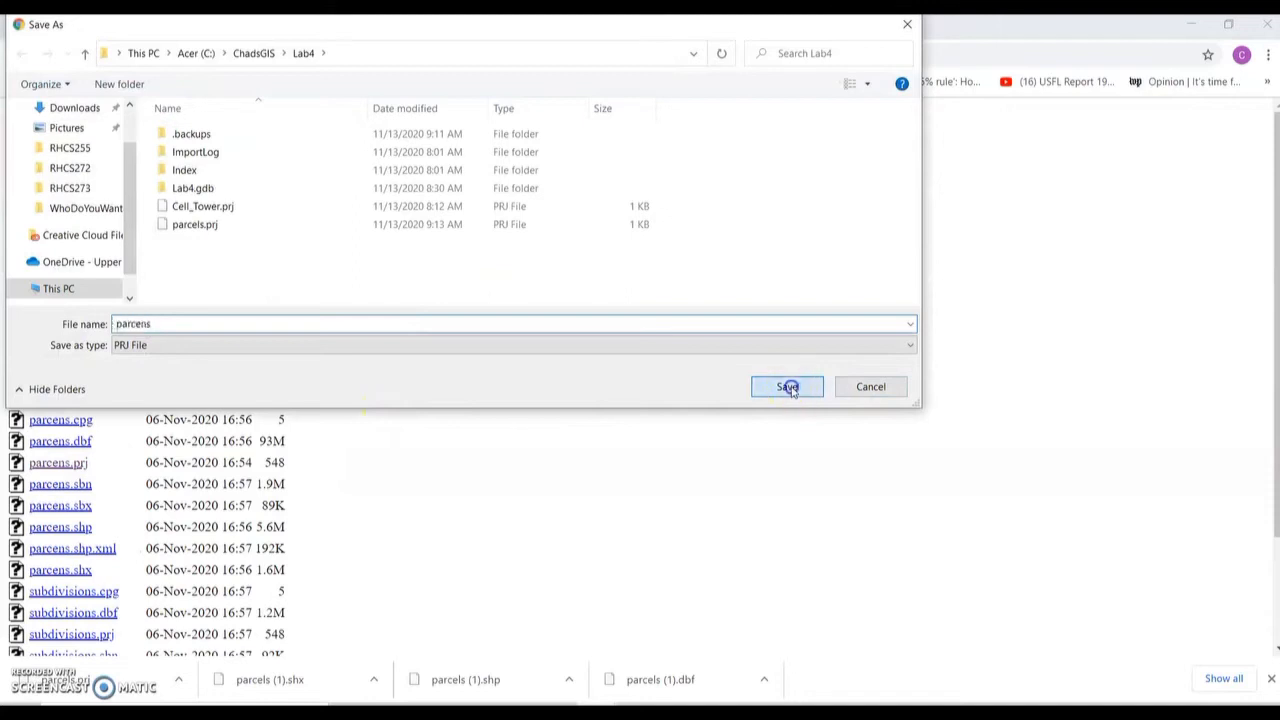
# Download the parcens.shx and parcens.dbf files from the AllPolk directory.
pyautogui.click(80, 532)
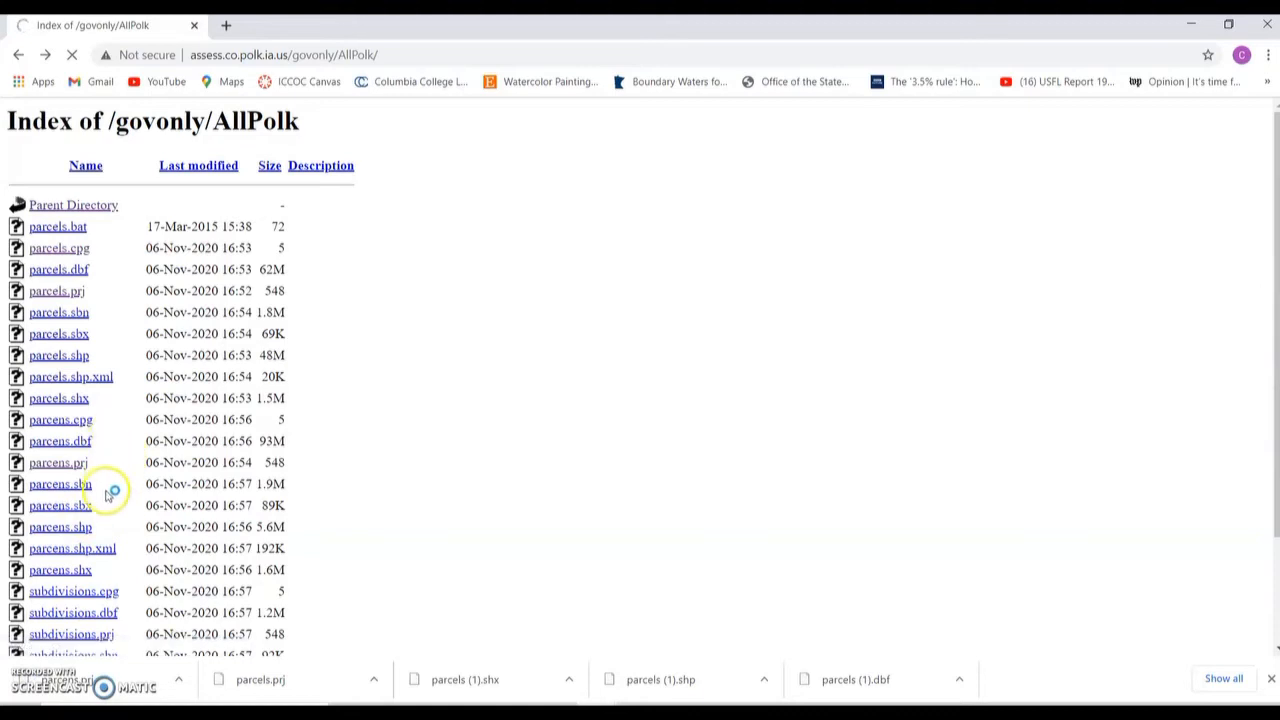
pyautogui.click(80, 570)
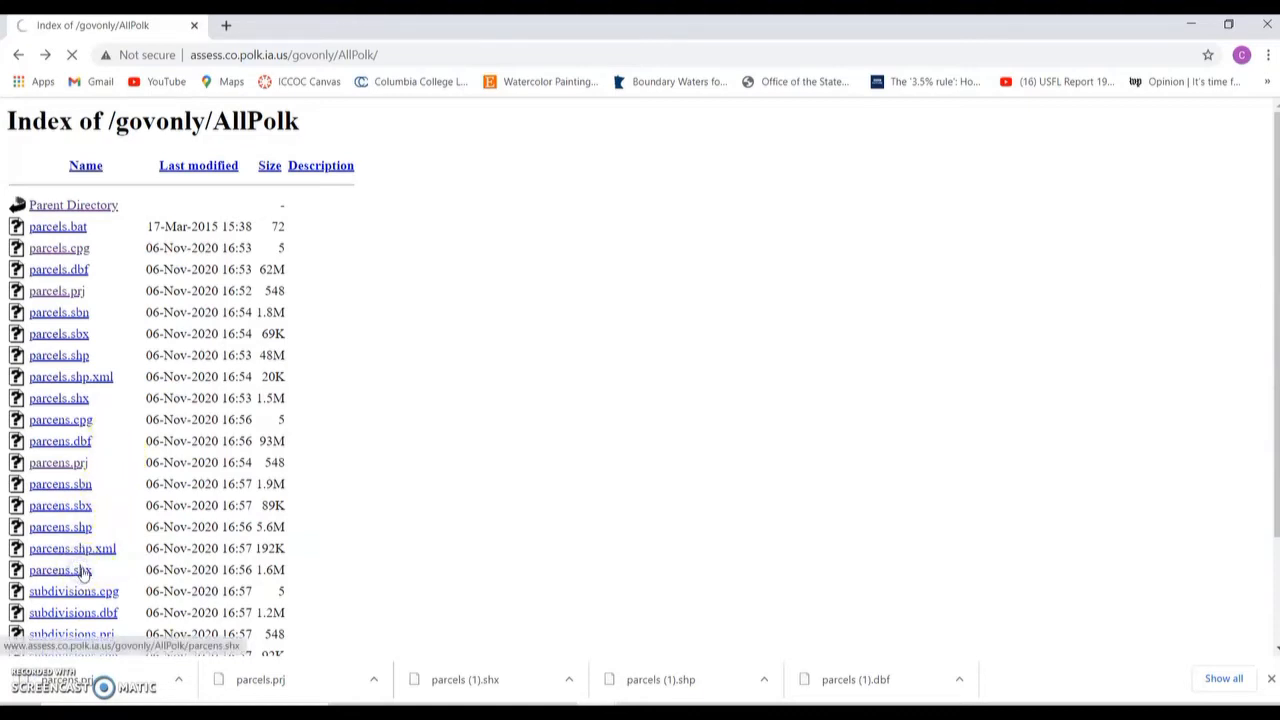
pyautogui.click(84, 442)
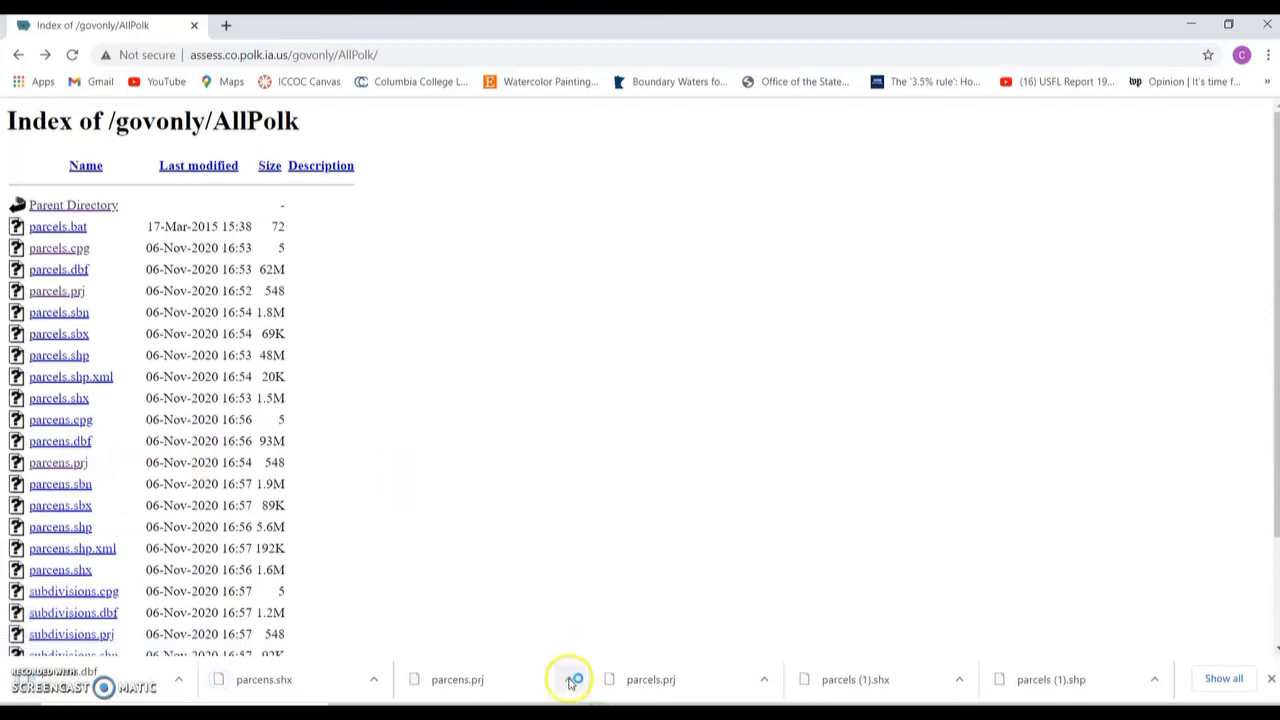
# Check the saved parcens.prj in the Lab4 folder and the downloaded parcens.shx in the Downloads folder.
pyautogui.click(571, 683)
pyautogui.click(600, 622)
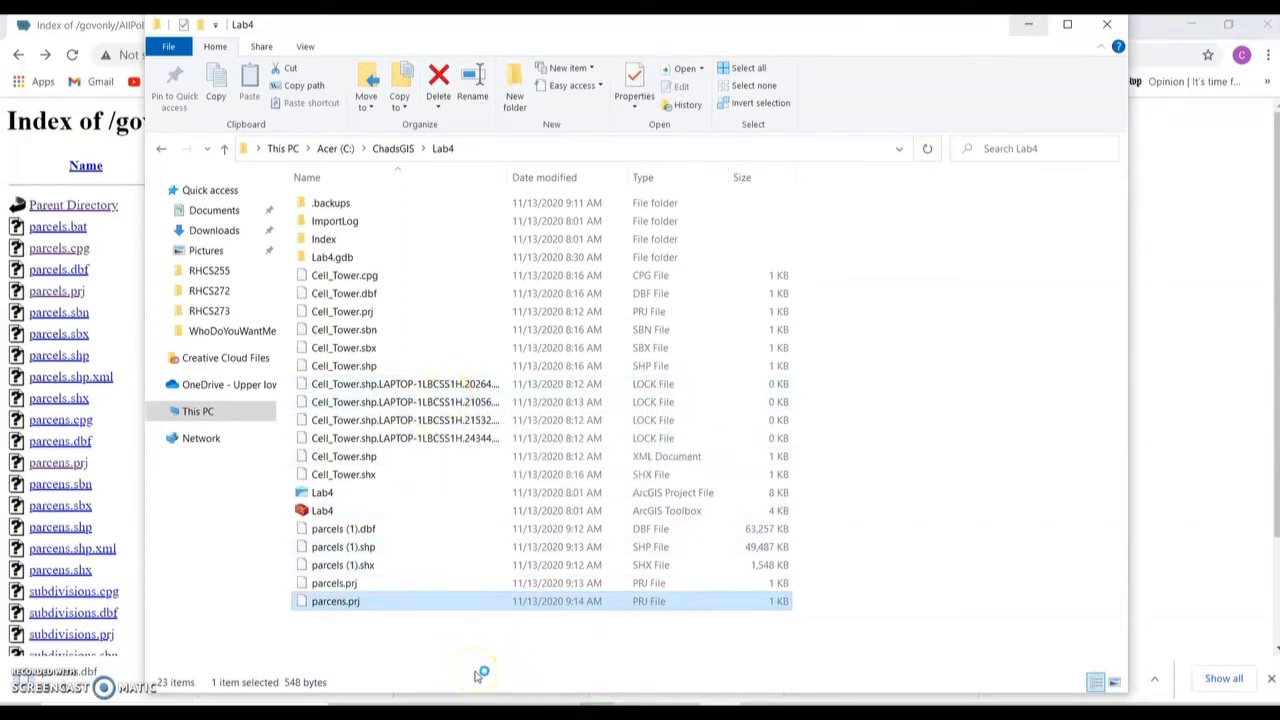
pyautogui.click(1028, 25)
pyautogui.click(377, 681)
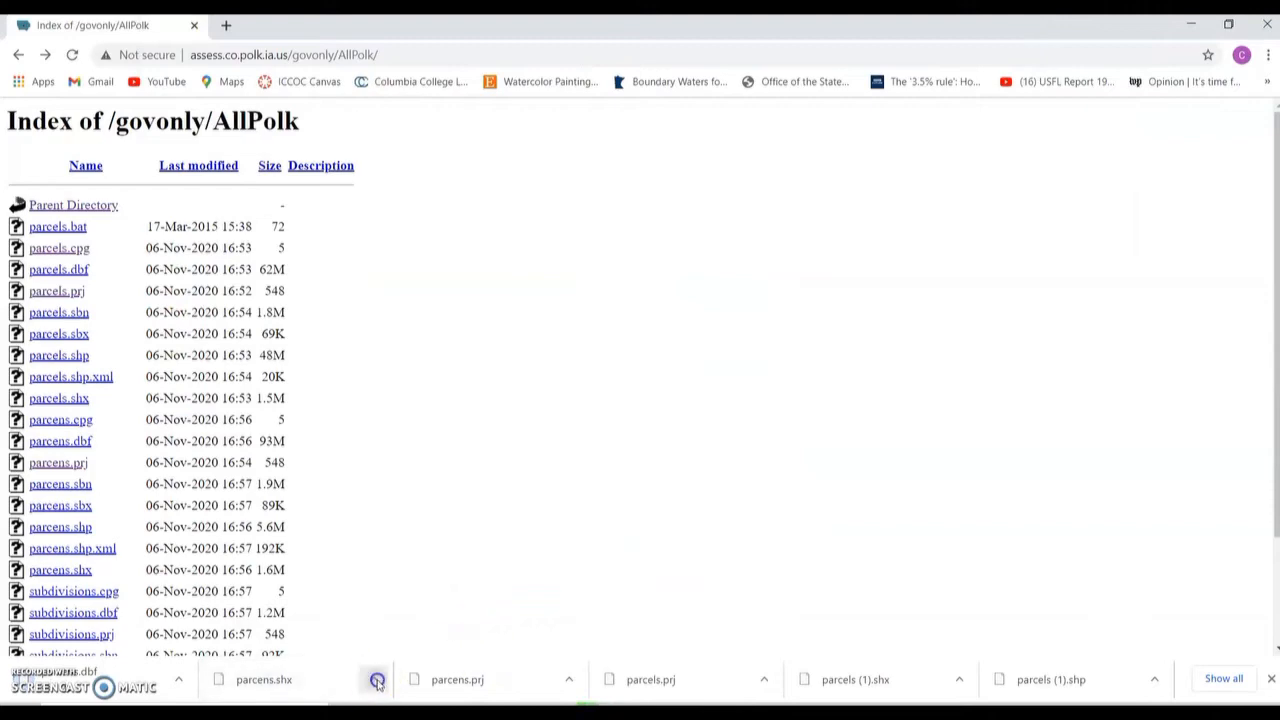
pyautogui.click(408, 622)
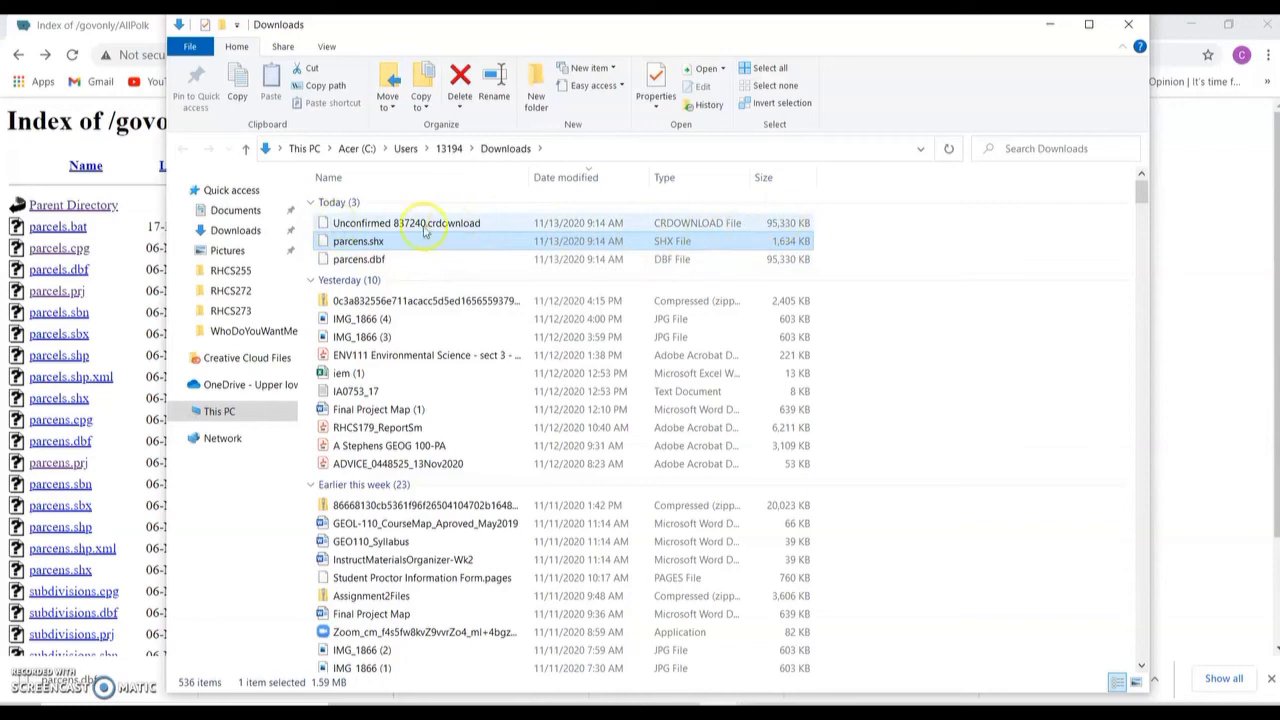
pyautogui.click(1052, 26)
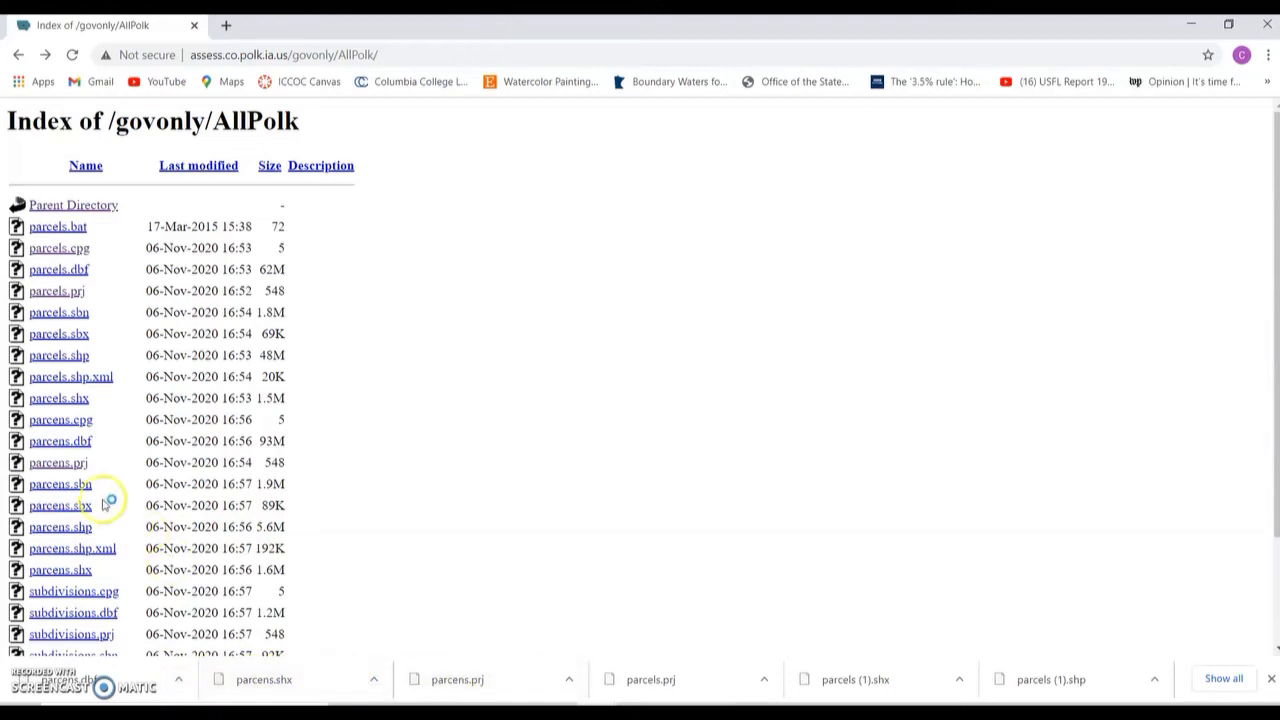
pyautogui.click(376, 684)
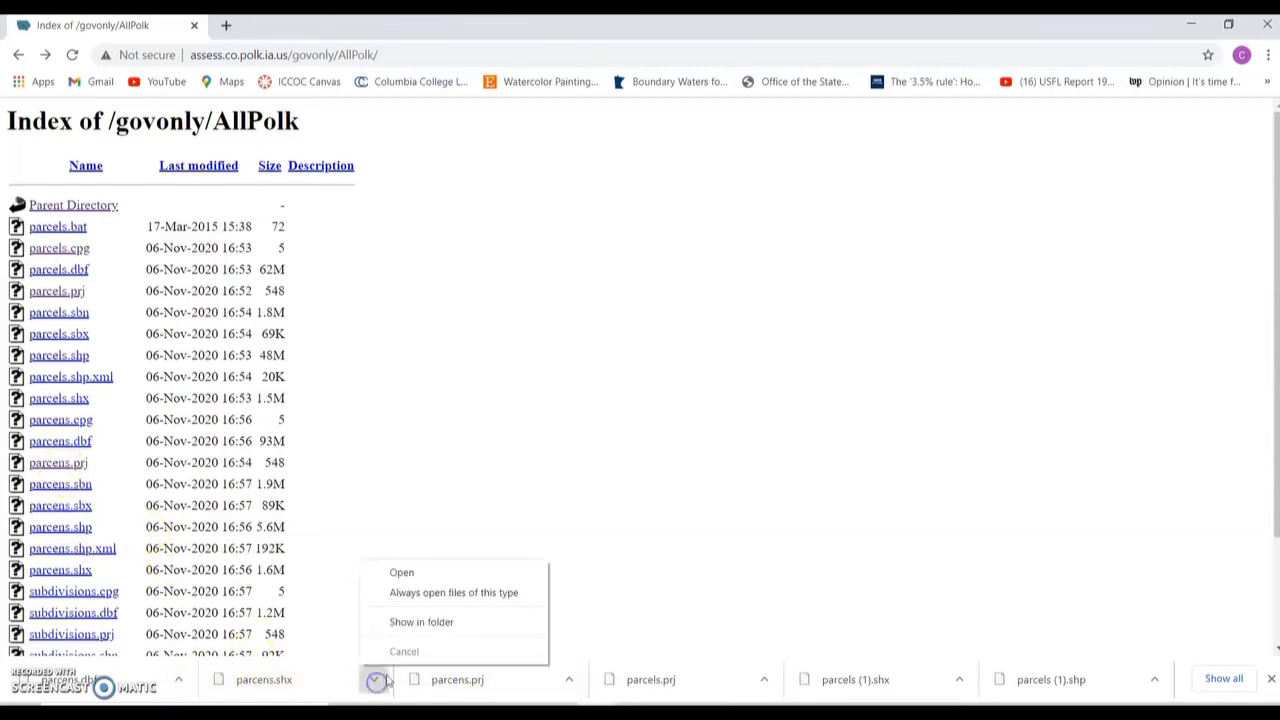
pyautogui.click(420, 617)
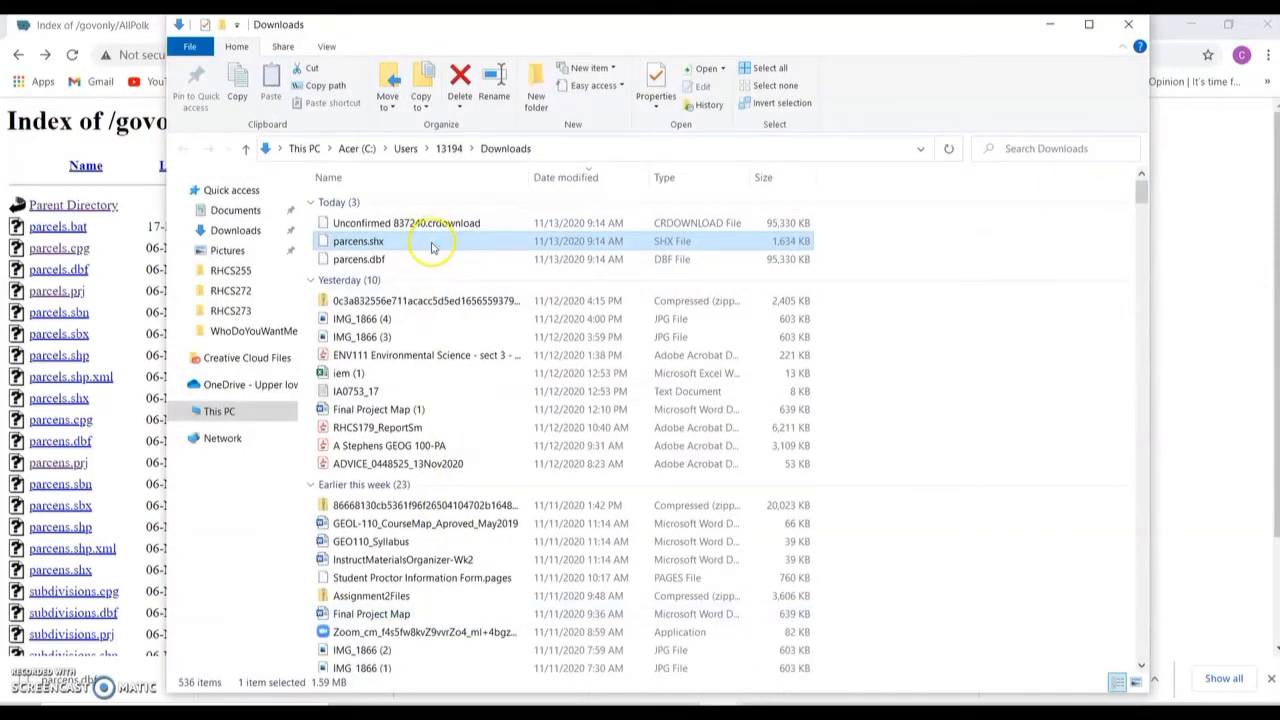
pyautogui.click(1050, 28)
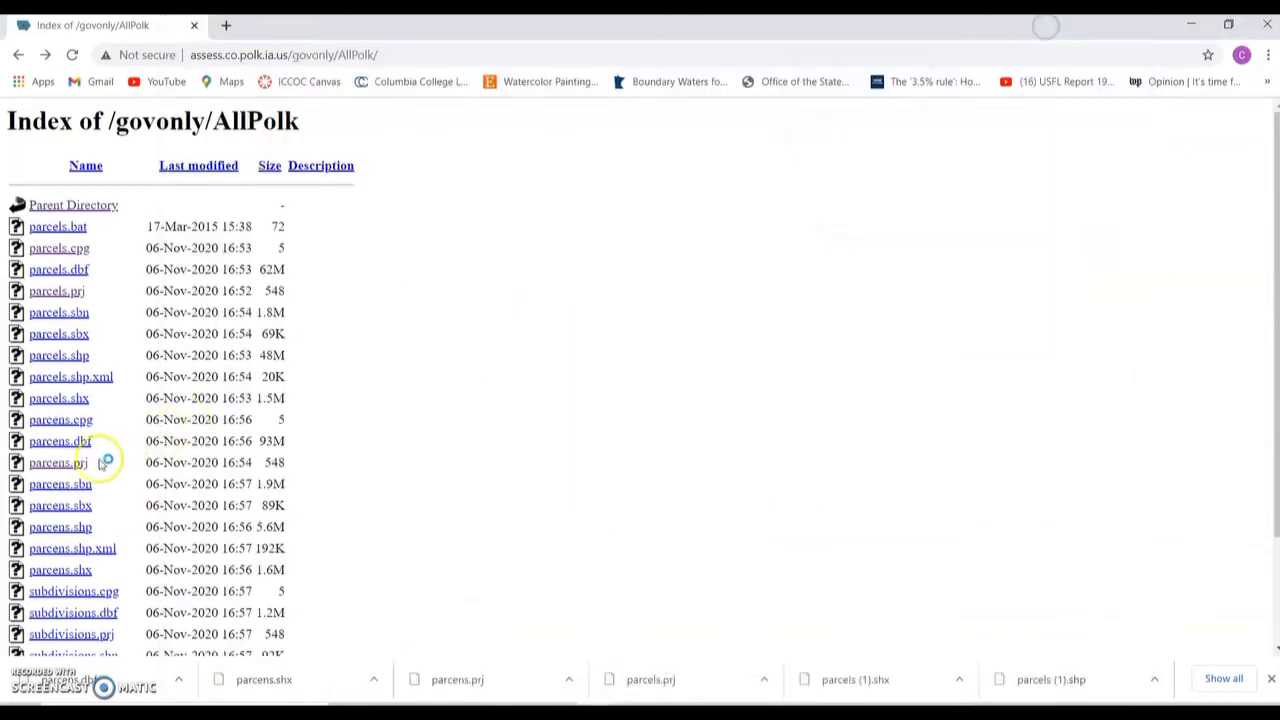
# Download the parcens.shp file from the AllPolk directory and show it in its Downloads folder.
pyautogui.click(53, 530)
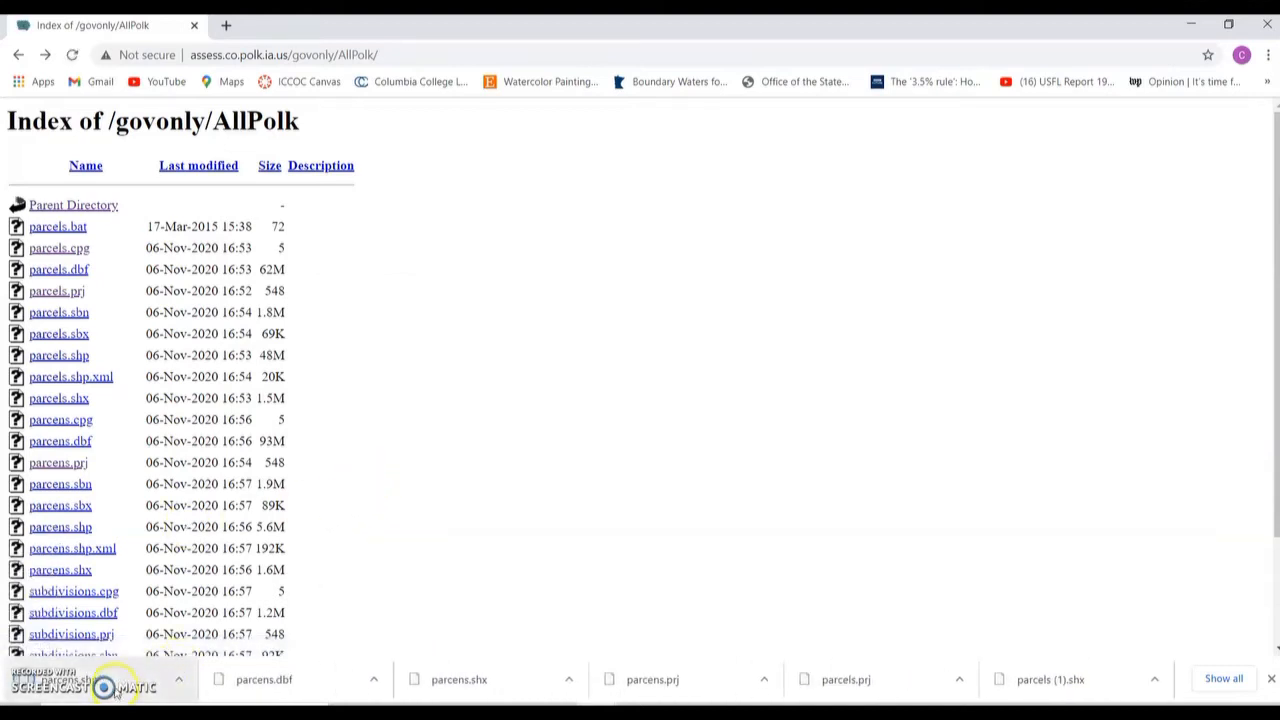
pyautogui.click(178, 679)
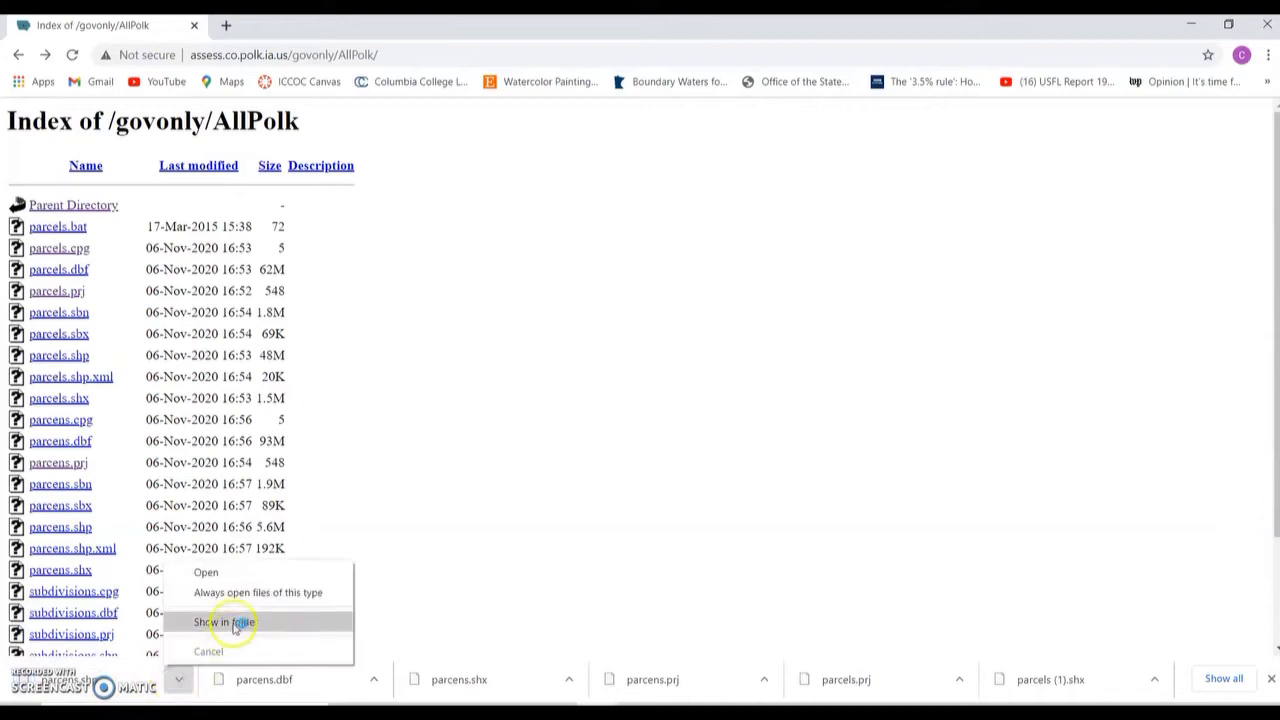
pyautogui.click(237, 623)
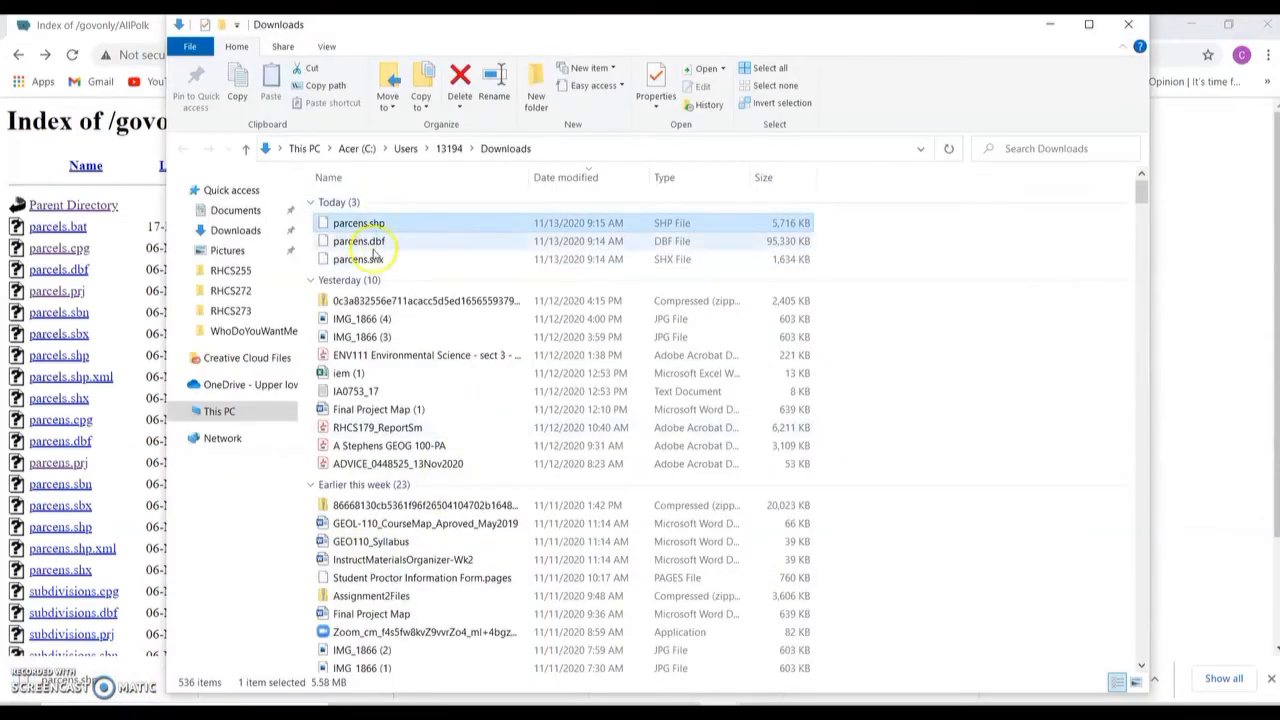
# Move the parcens .shp, .dbf and .shx files from Downloads into C:\ChadsGIS\Lab4.
pyautogui.keyDown('shift'); pyautogui.click(374, 259); pyautogui.keyUp('shift')
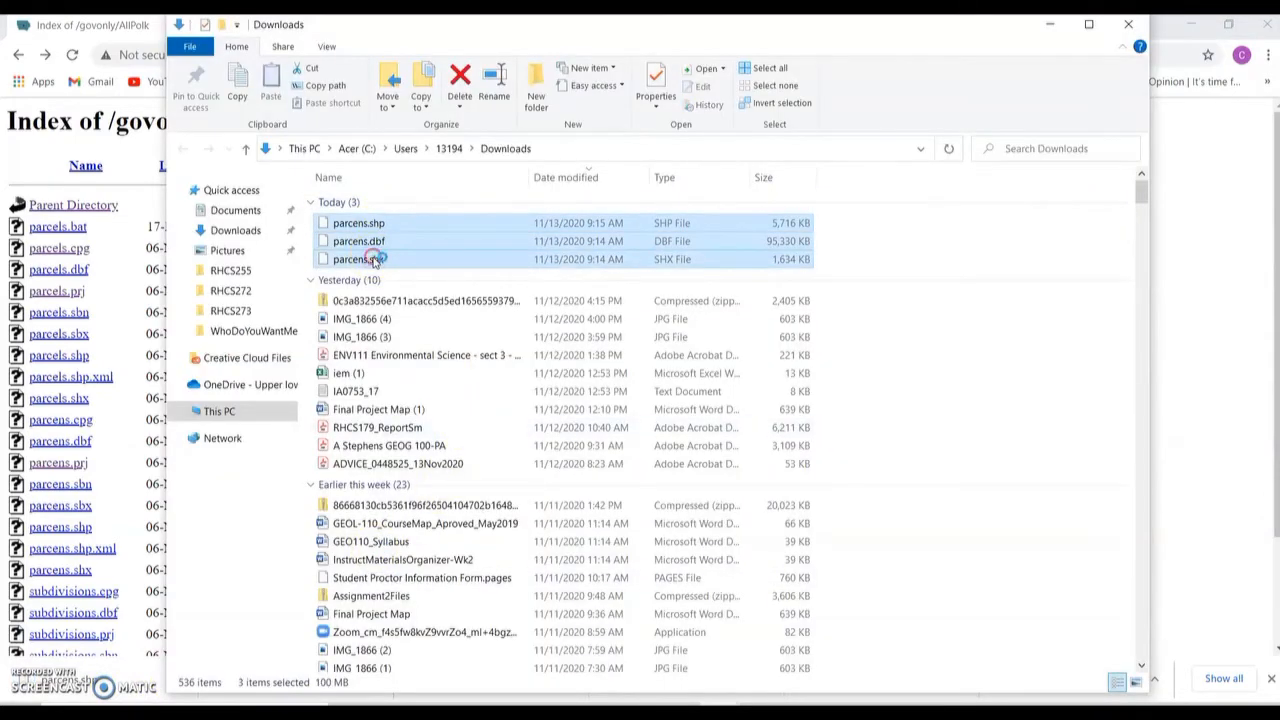
pyautogui.rightClick(374, 259)
pyautogui.click(444, 408)
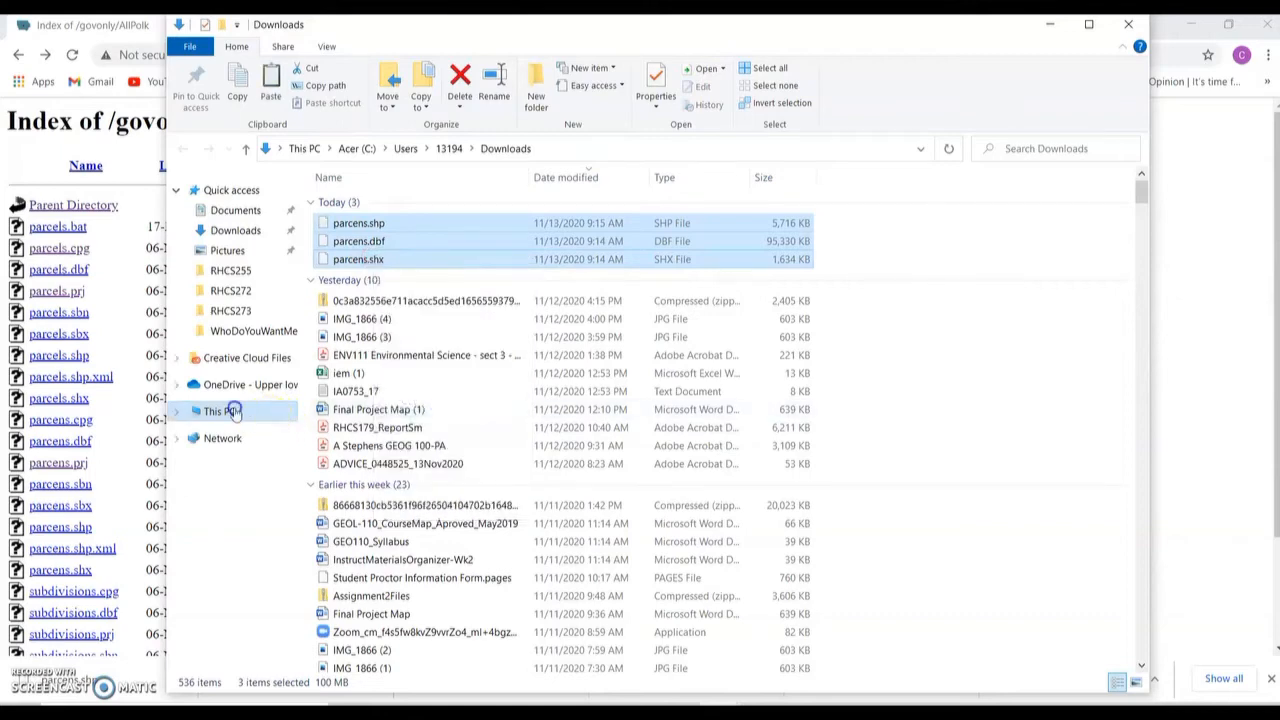
pyautogui.click(233, 413)
pyautogui.doubleClick(400, 386)
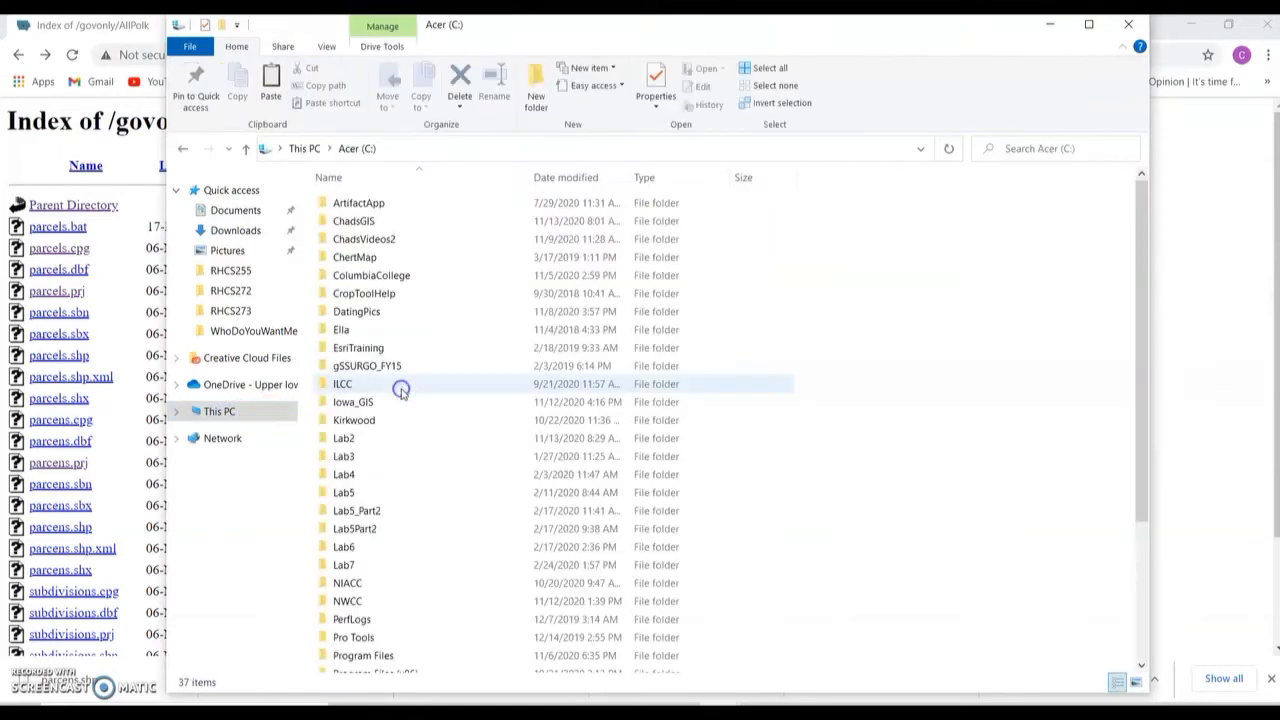
pyautogui.doubleClick(362, 225)
pyautogui.doubleClick(536, 255)
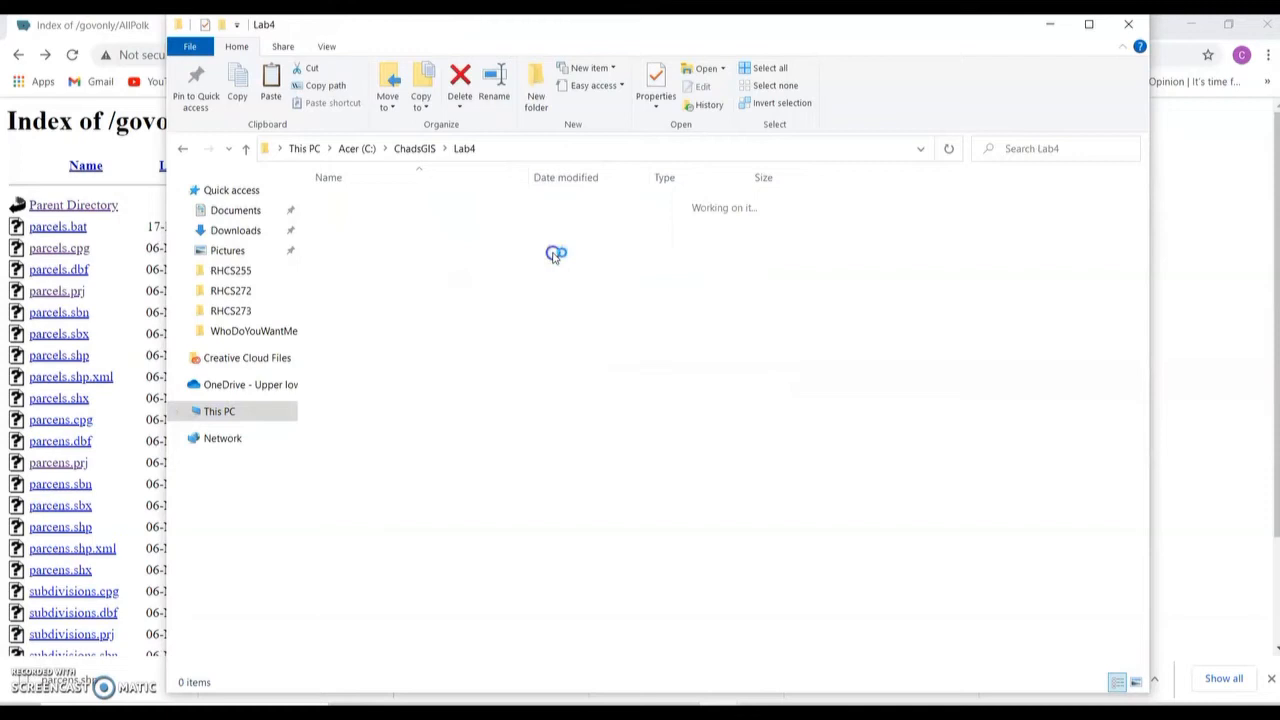
pyautogui.rightClick(424, 640)
pyautogui.click(466, 515)
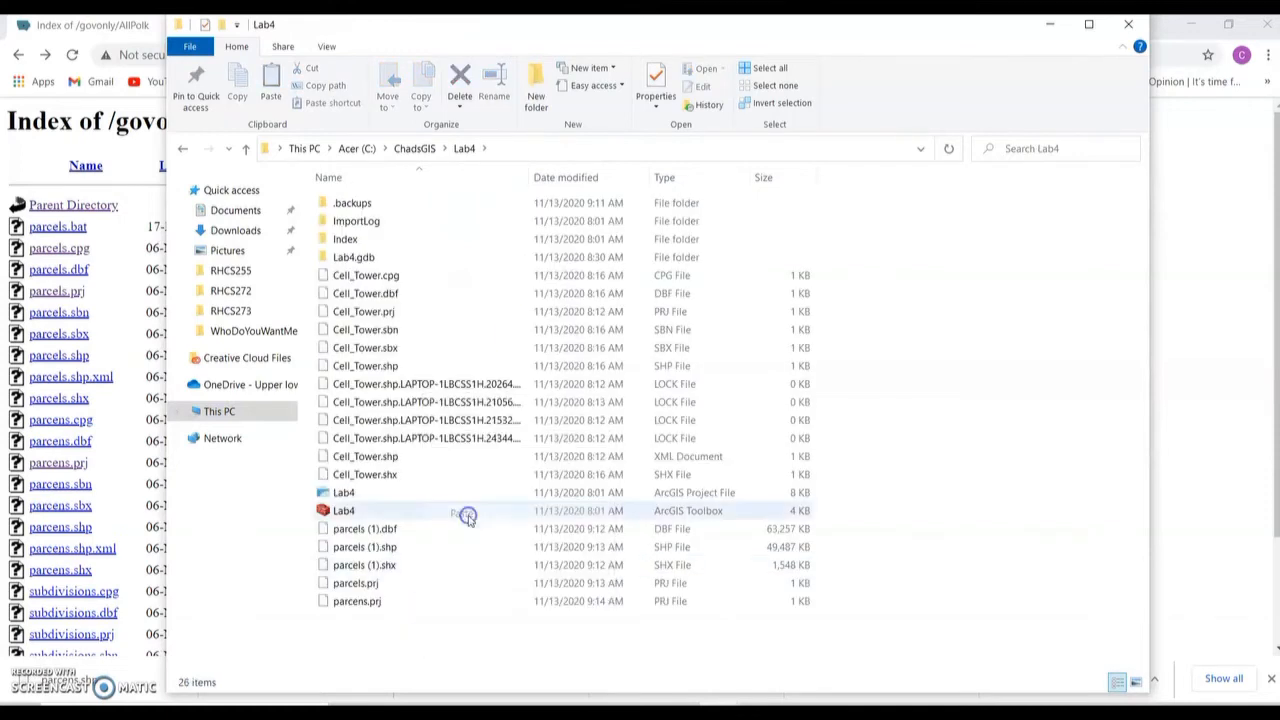
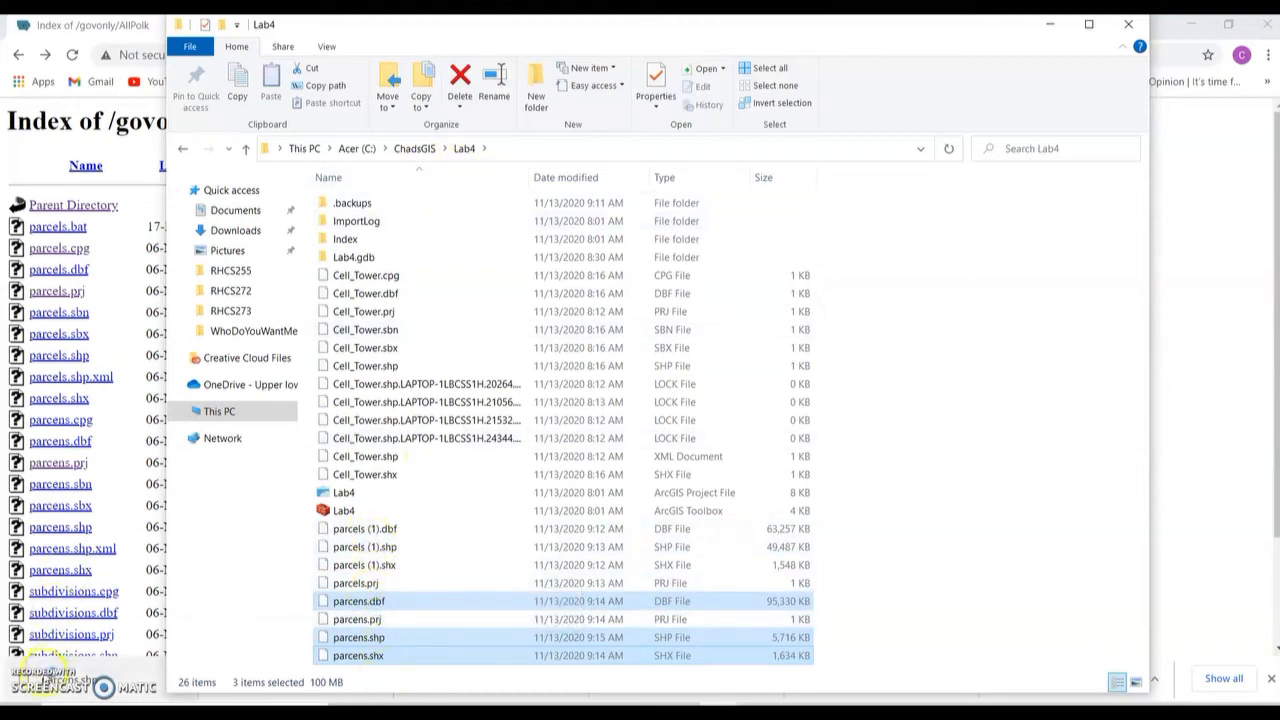
# Switch to ArcGIS Pro and add a folder connection to C:\ChadsGIS\Lab4 in the project.
pyautogui.moveTo(38, 680); pyautogui.dragTo(430, 532)
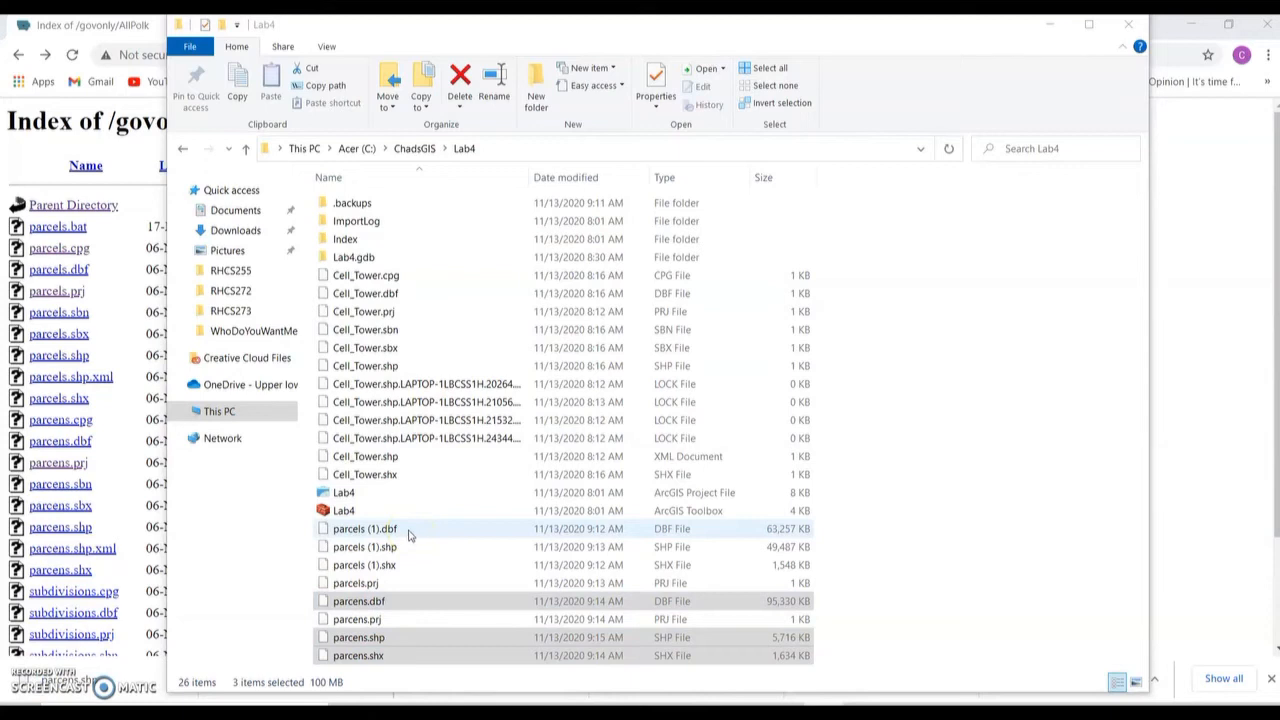
pyautogui.click(405, 550)
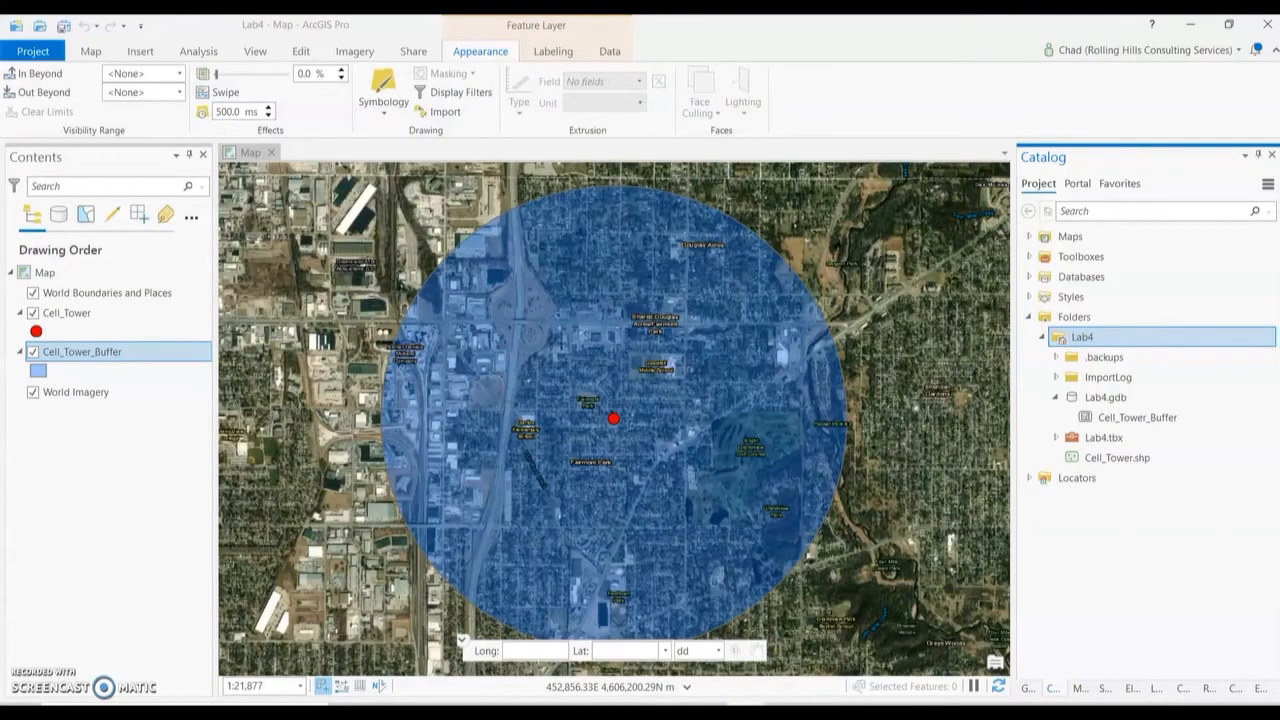
pyautogui.rightClick(1076, 318)
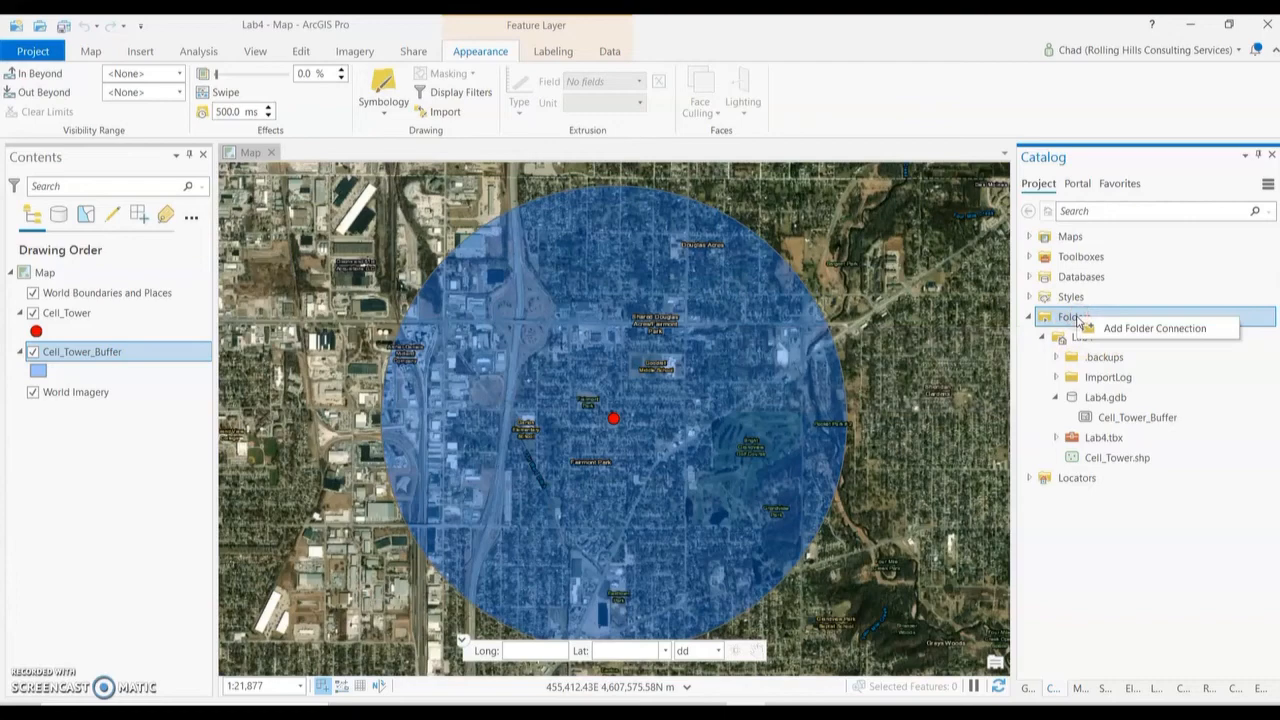
pyautogui.click(1110, 329)
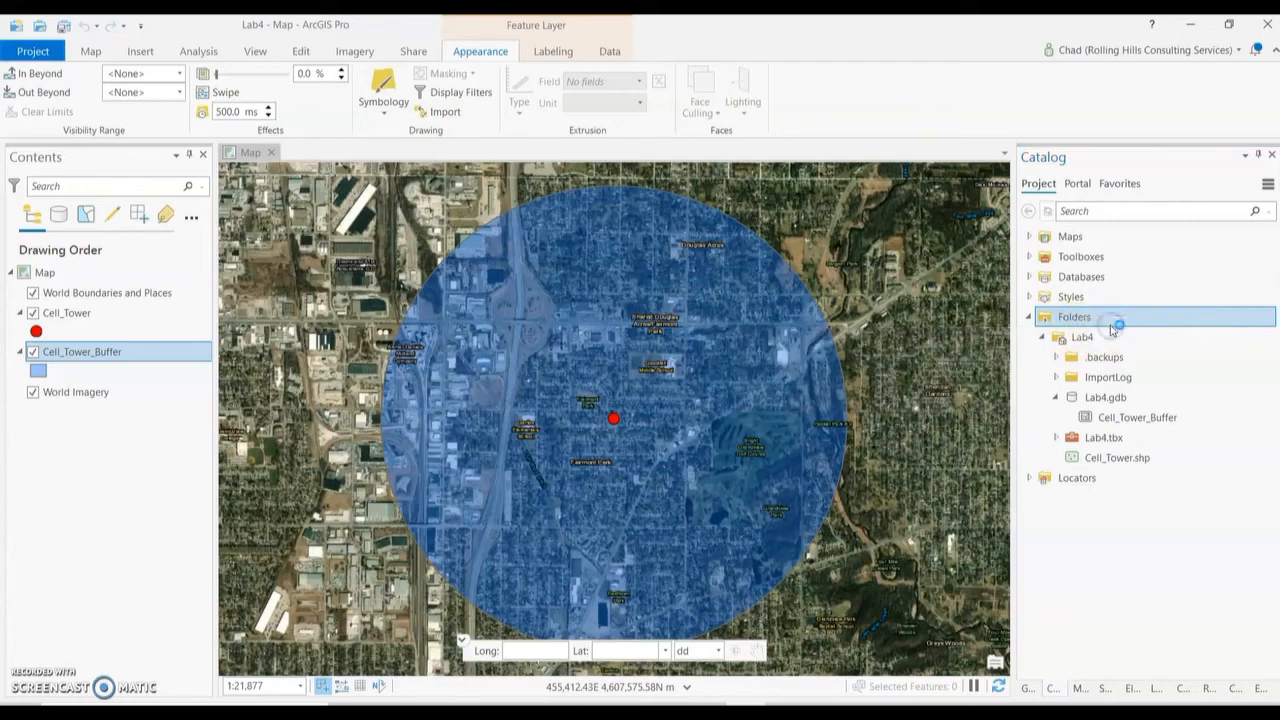
pyautogui.click(455, 385)
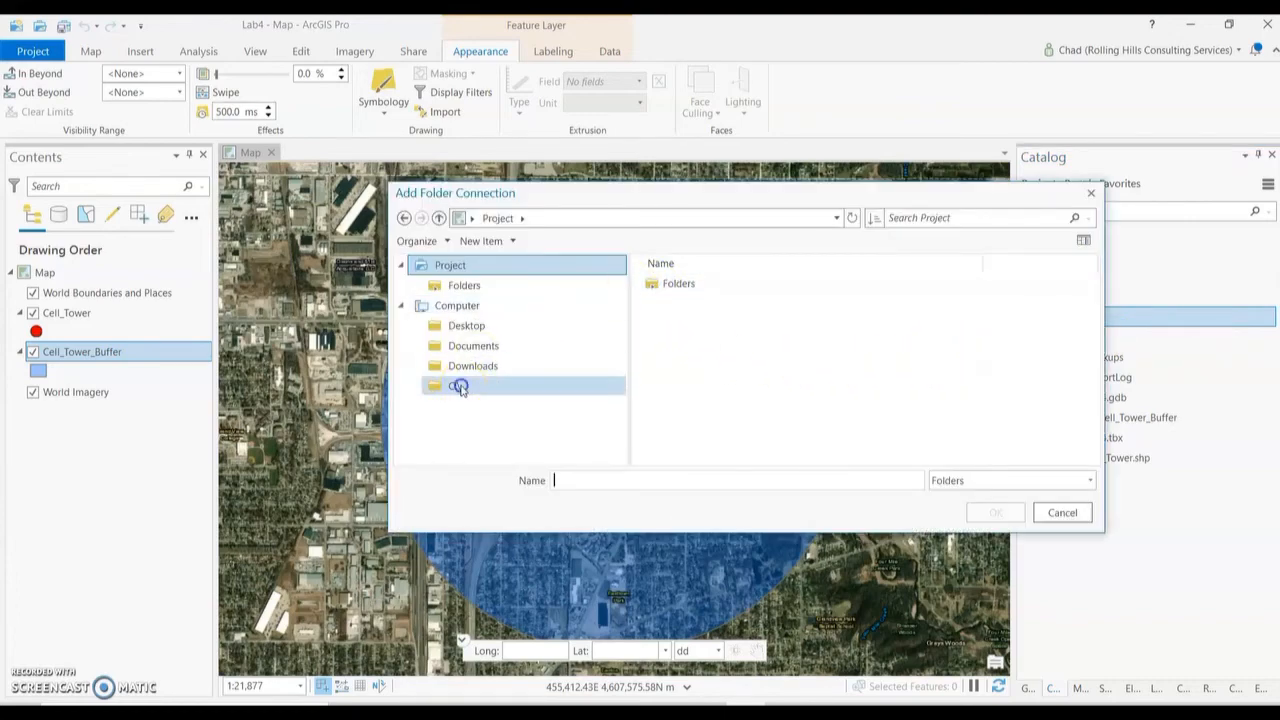
pyautogui.doubleClick(710, 301)
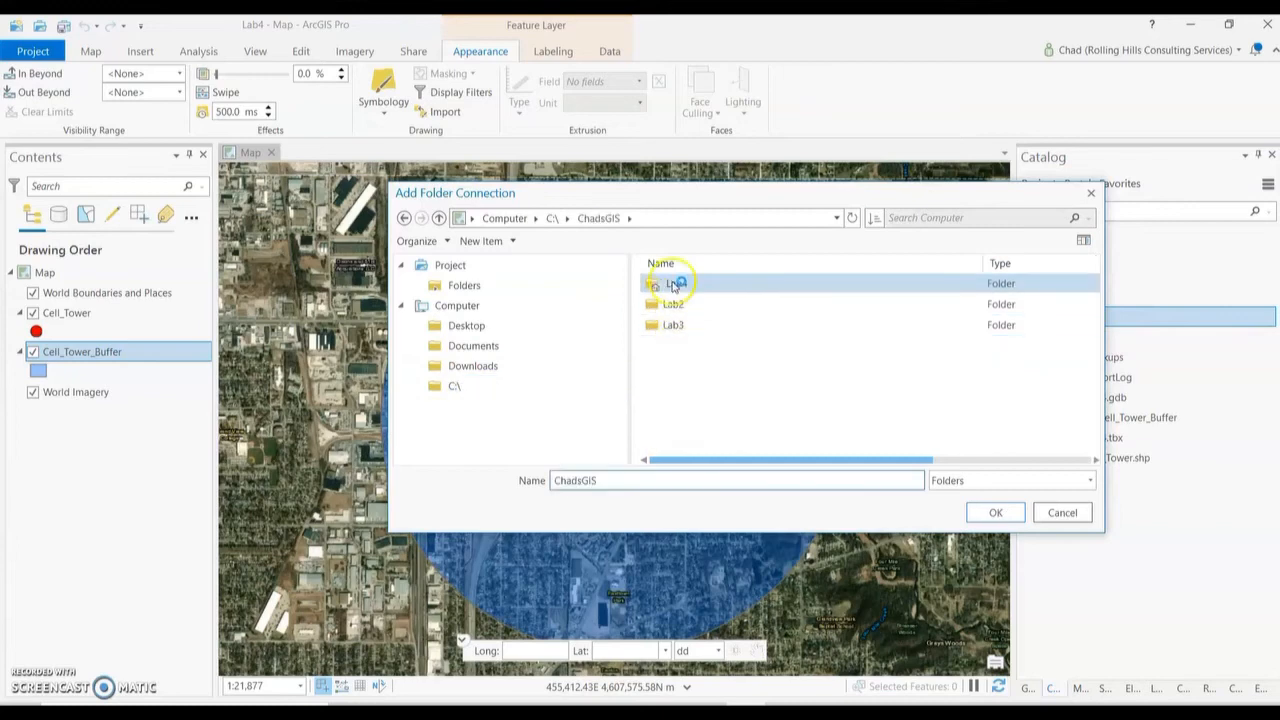
pyautogui.click(677, 283)
pyautogui.click(995, 513)
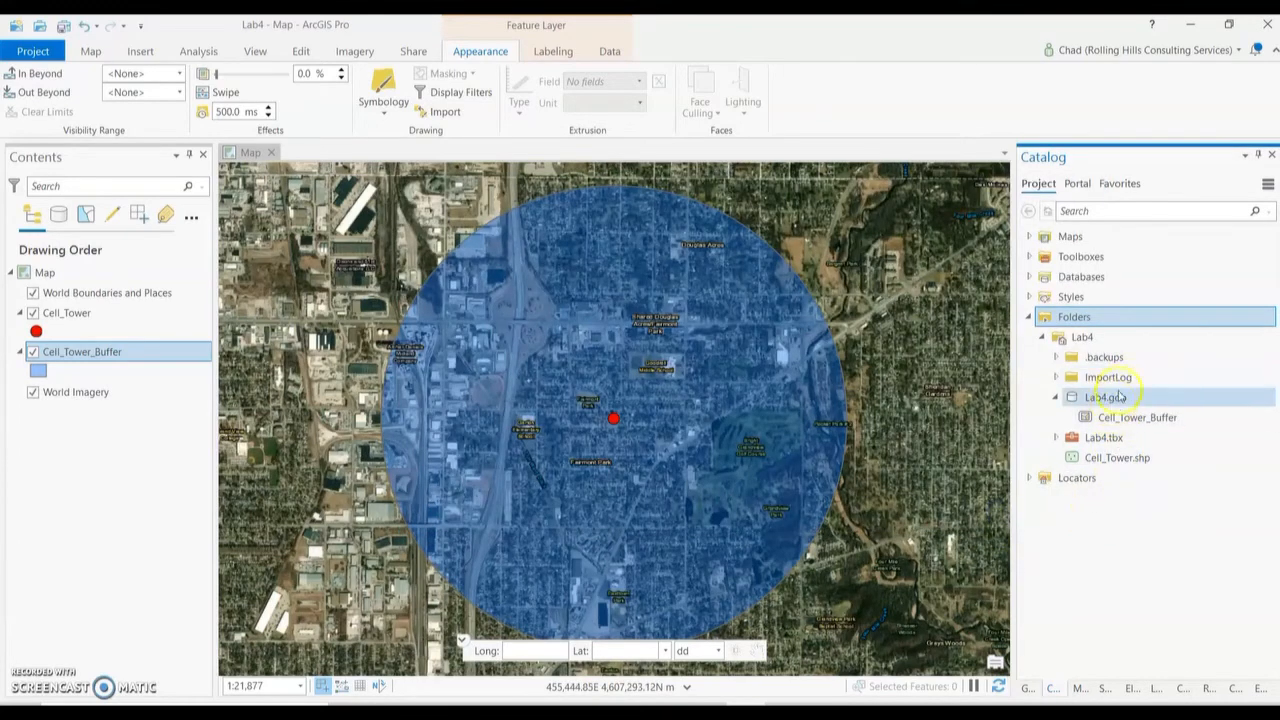
# Refresh the project's Lab4 folder connection so its contents include the newly moved shapefiles.
pyautogui.click(1102, 340)
pyautogui.rightClick(1104, 342)
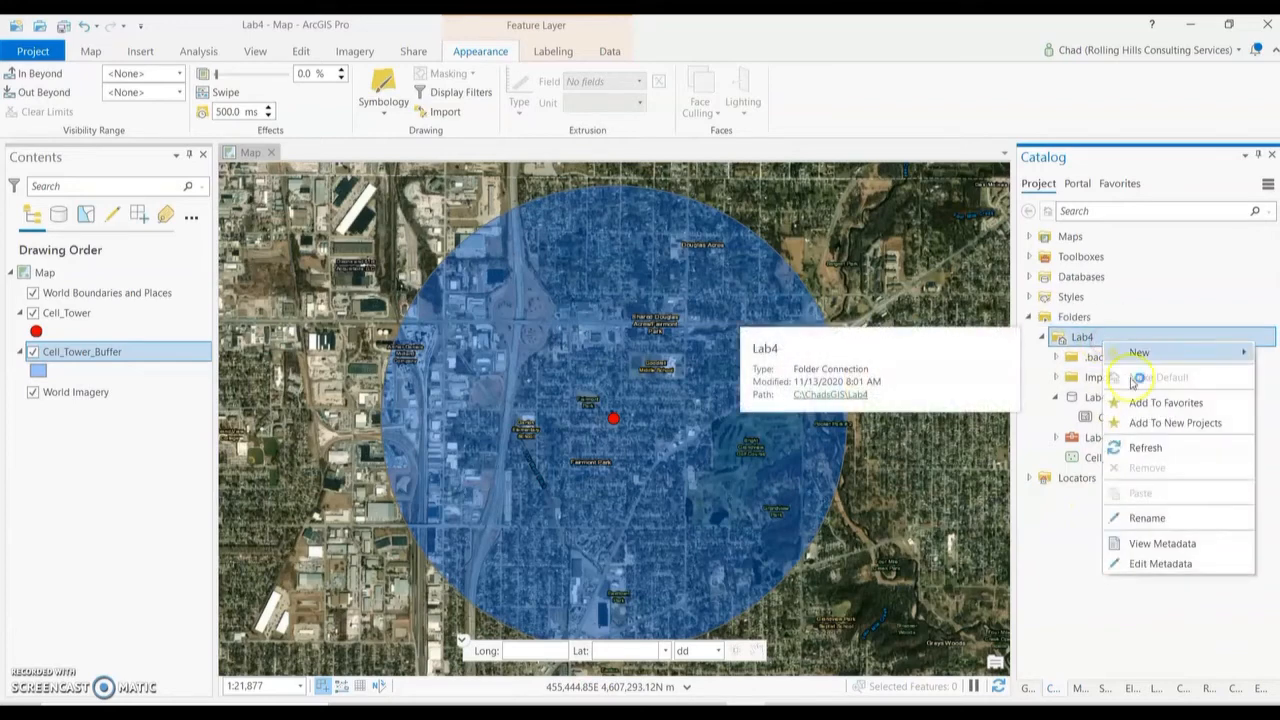
pyautogui.click(1145, 447)
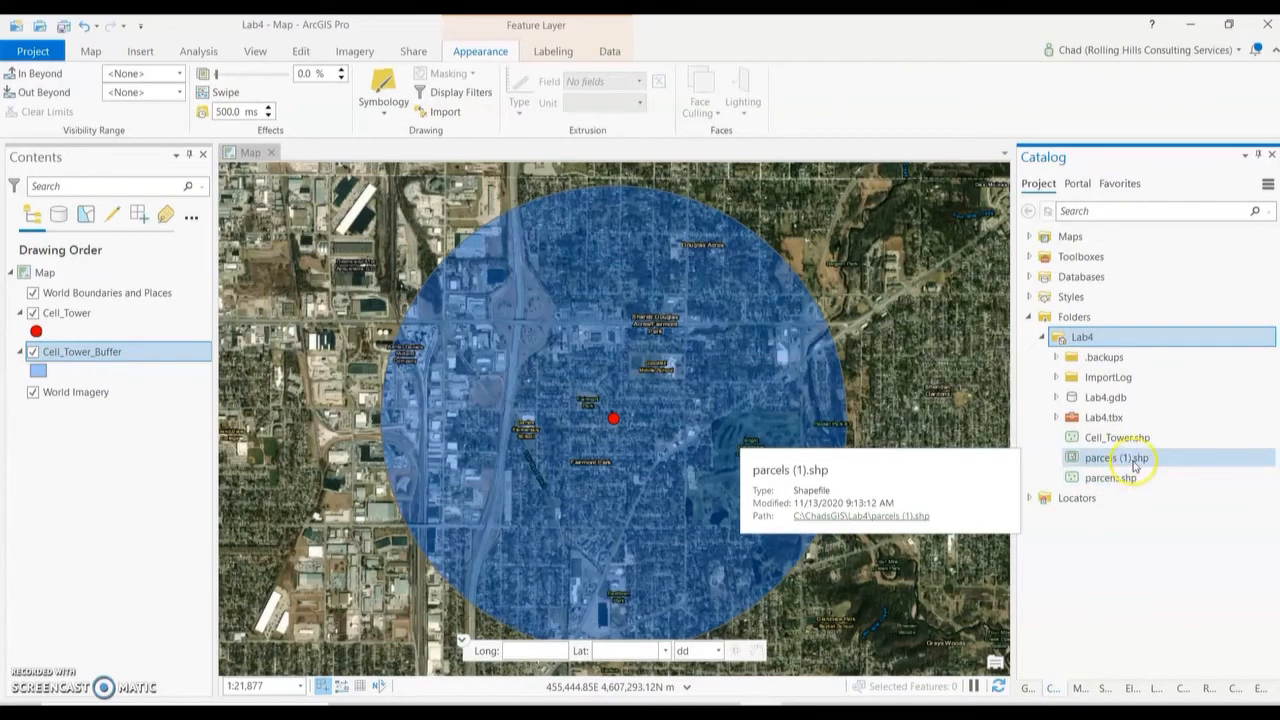
pyautogui.click(1053, 575)
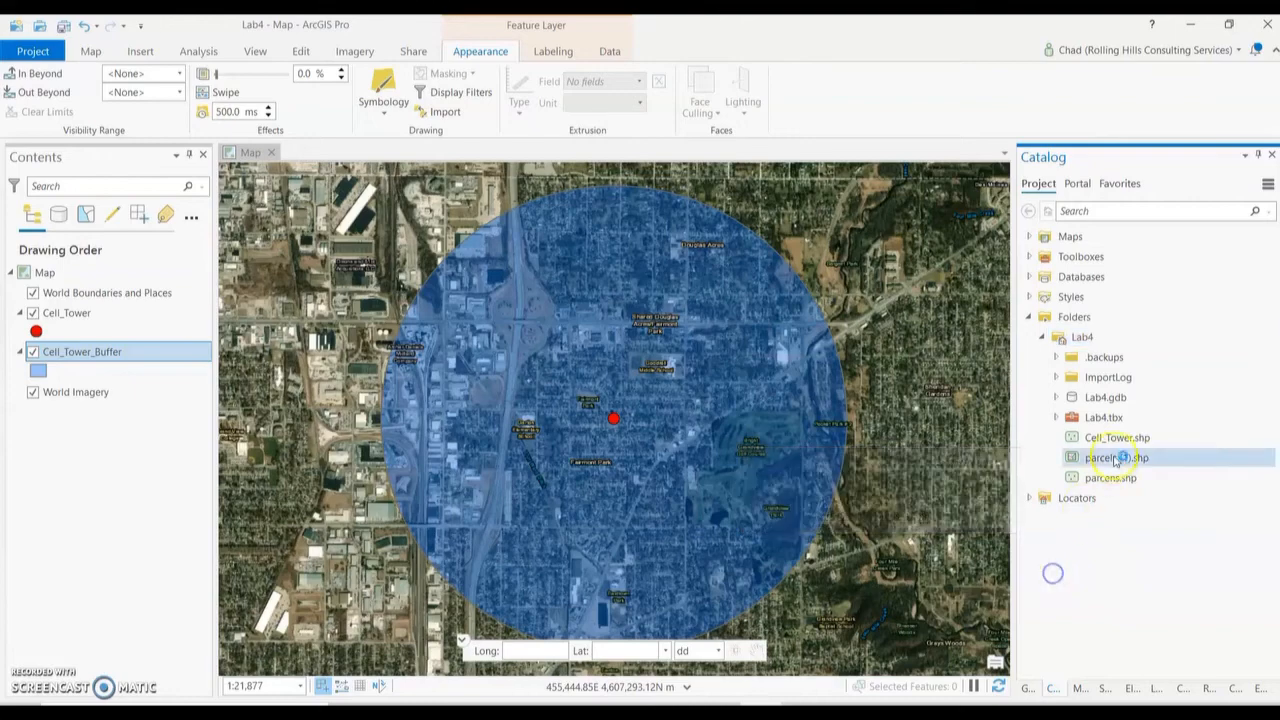
# Add the parcels (1).shp shapefile from the Lab4 folder to the map.
pyautogui.click(92, 52)
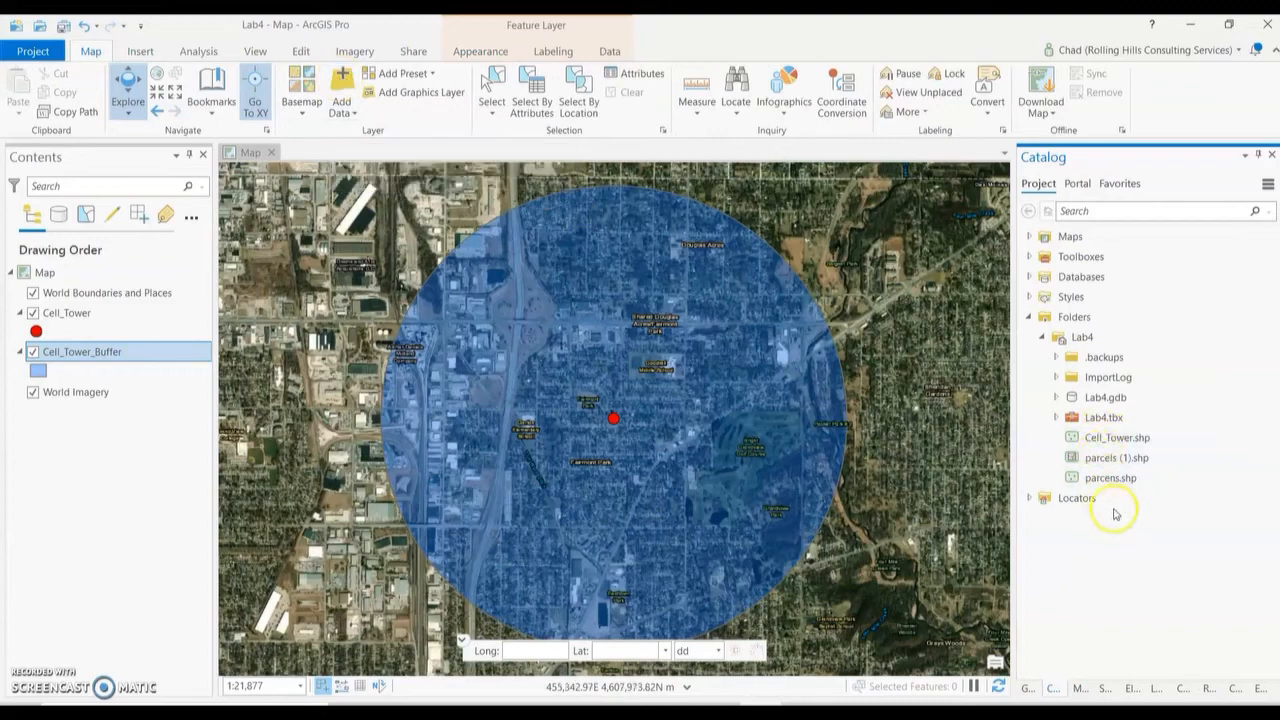
pyautogui.click(1110, 460)
pyautogui.moveTo(1110, 462); pyautogui.dragTo(690, 456)
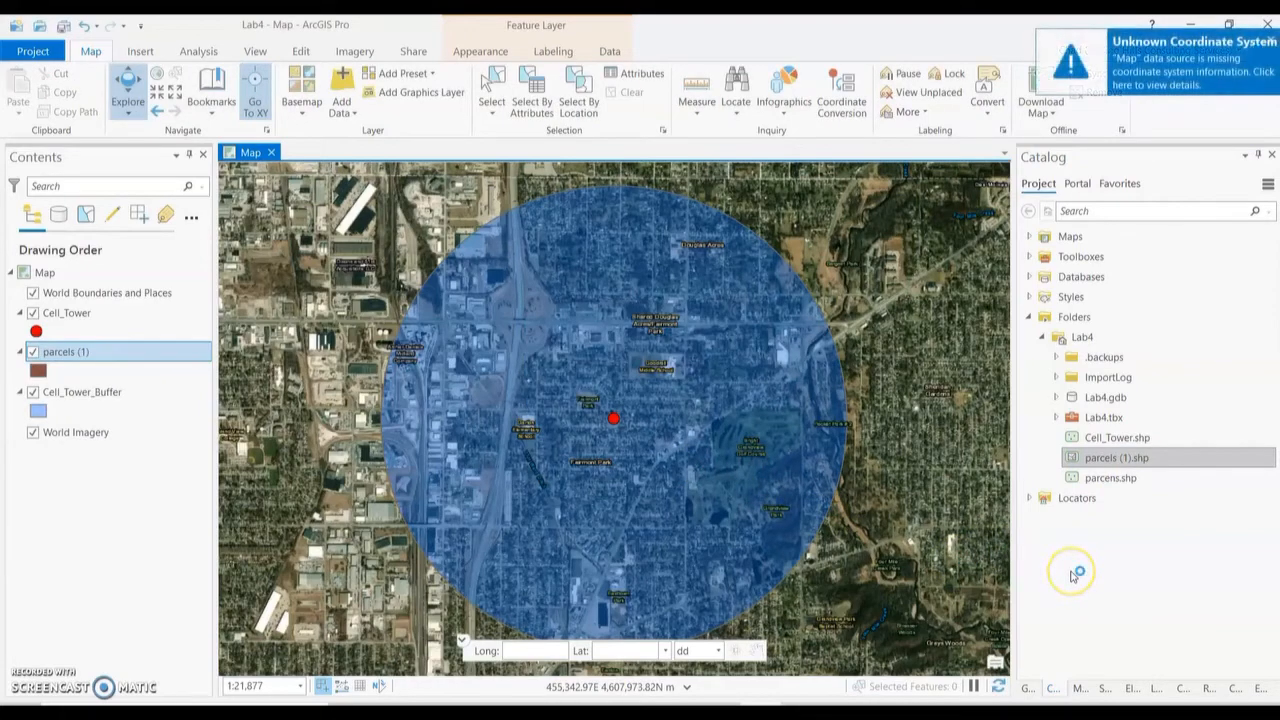
# Add the parcens.shp shapefile from the Lab4 folder to the map.
pyautogui.click(1074, 568)
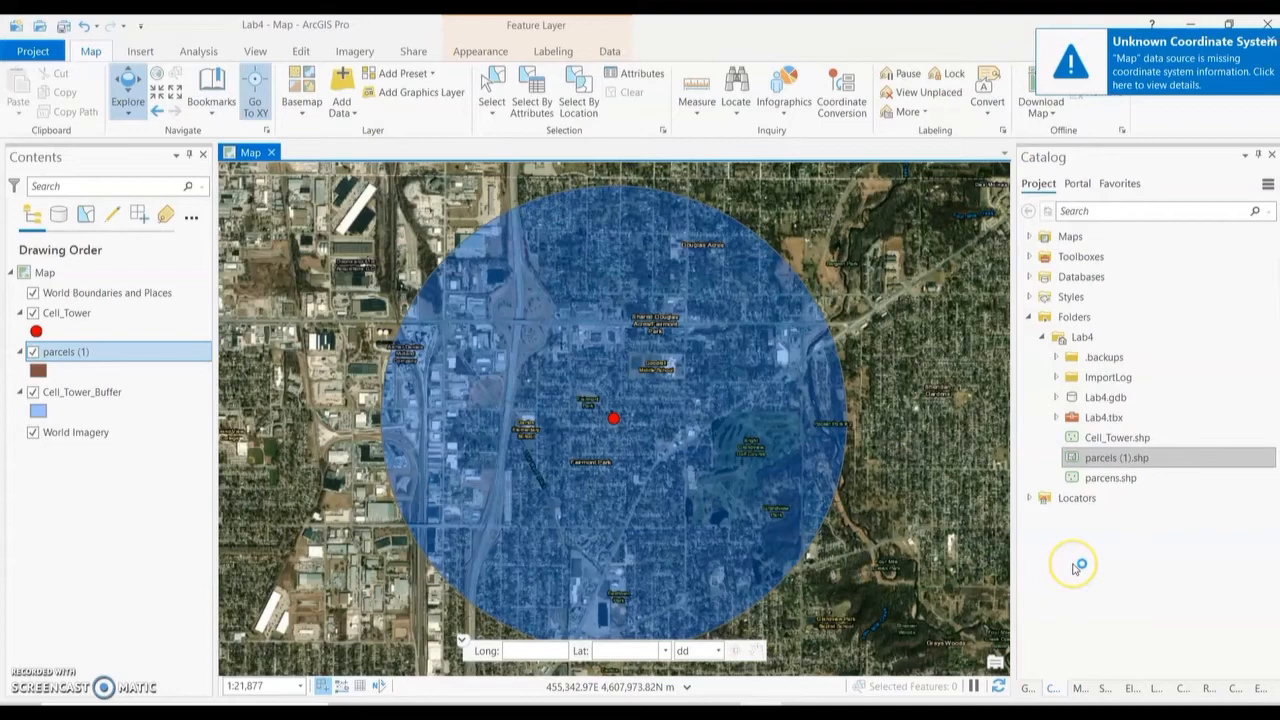
pyautogui.click(900, 515)
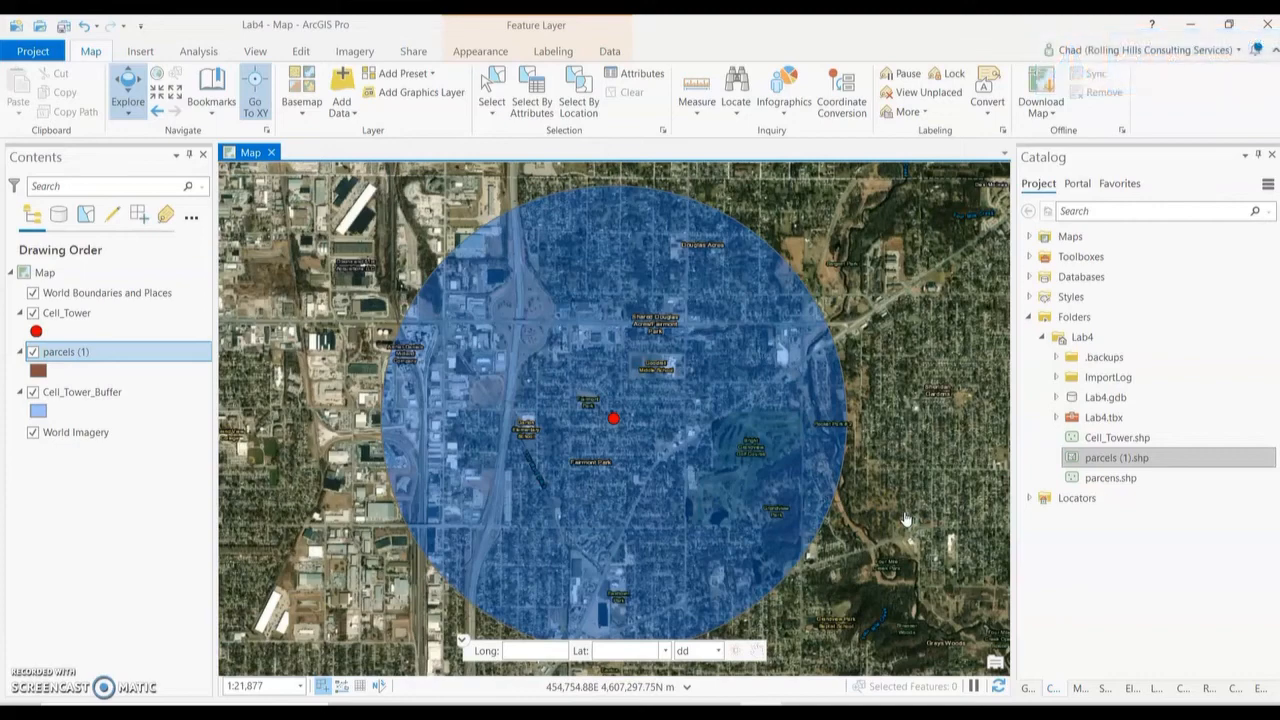
pyautogui.click(1128, 480)
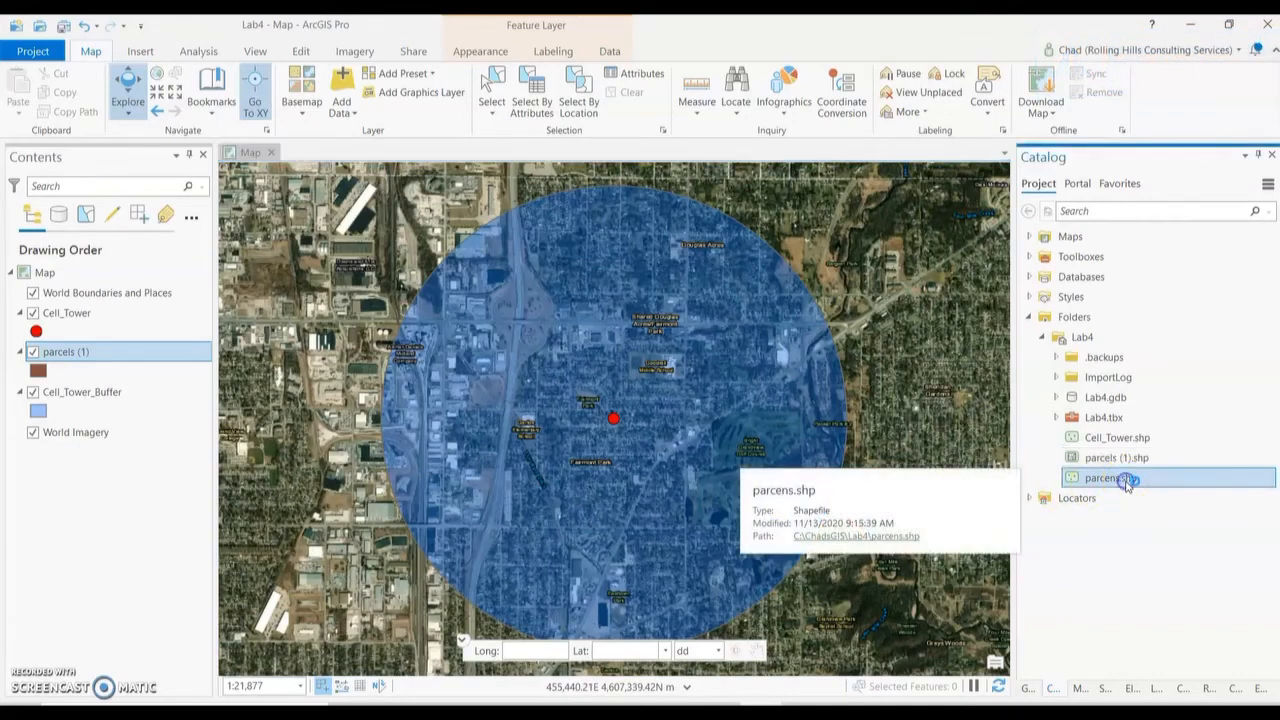
pyautogui.moveTo(1128, 483); pyautogui.dragTo(855, 490)
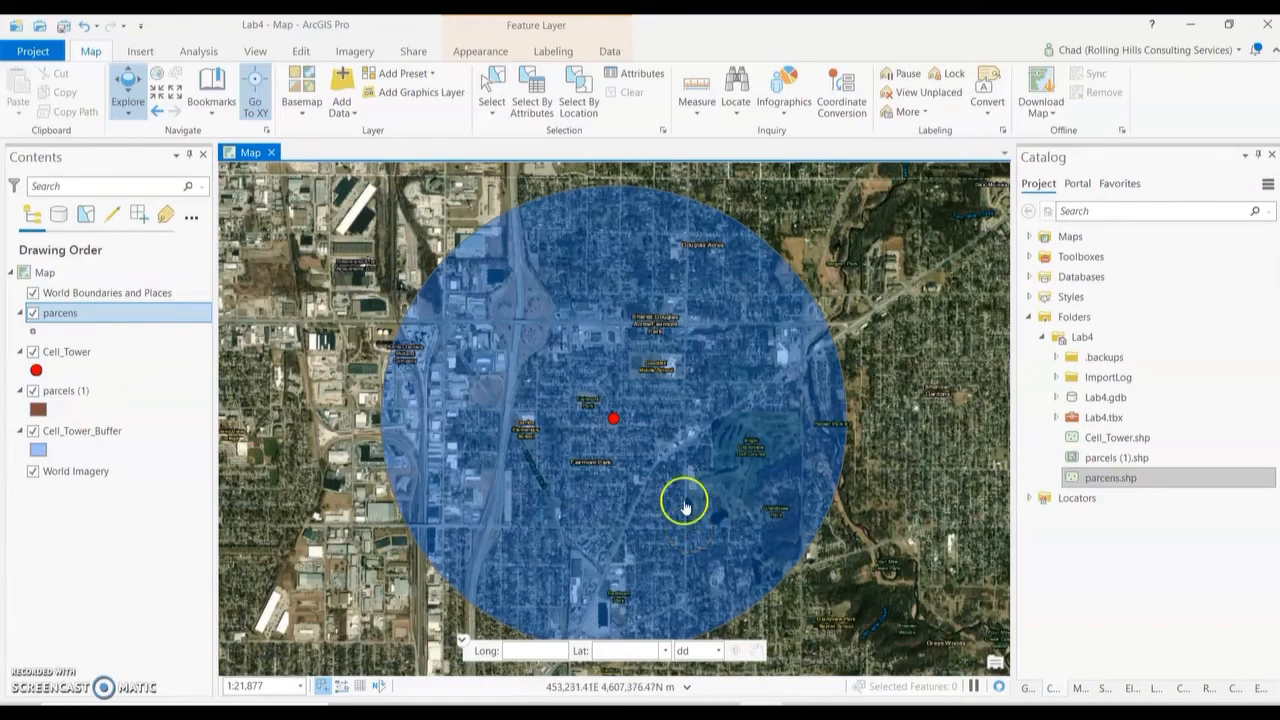
pyautogui.click(1125, 459)
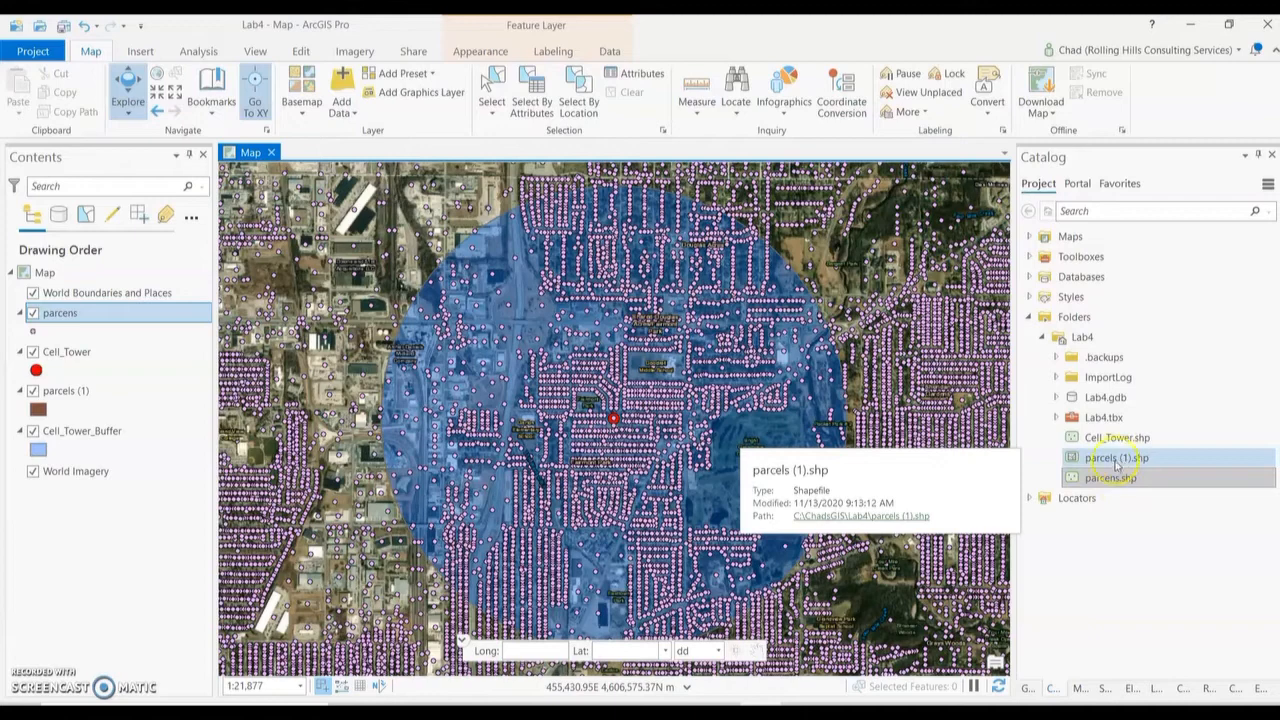
pyautogui.click(1116, 478)
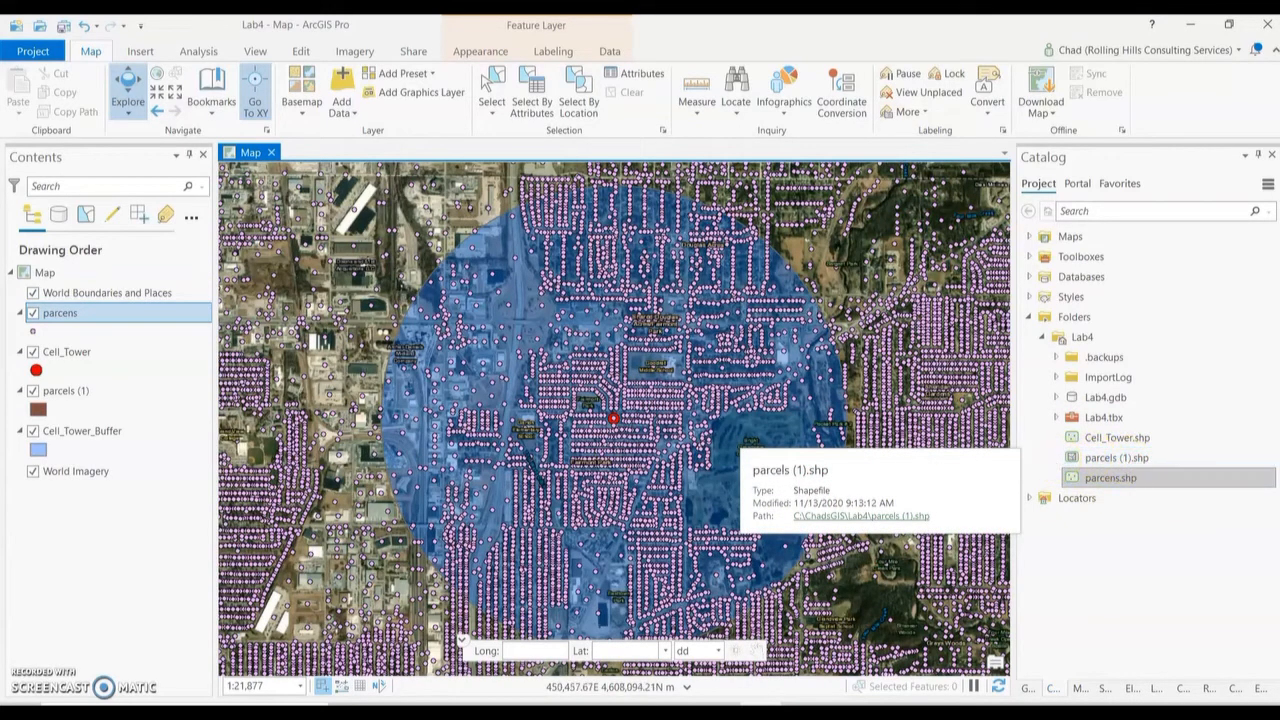
# Hide the parcens layer and remove the parcels (1) layer from the map.
pyautogui.click(33, 313)
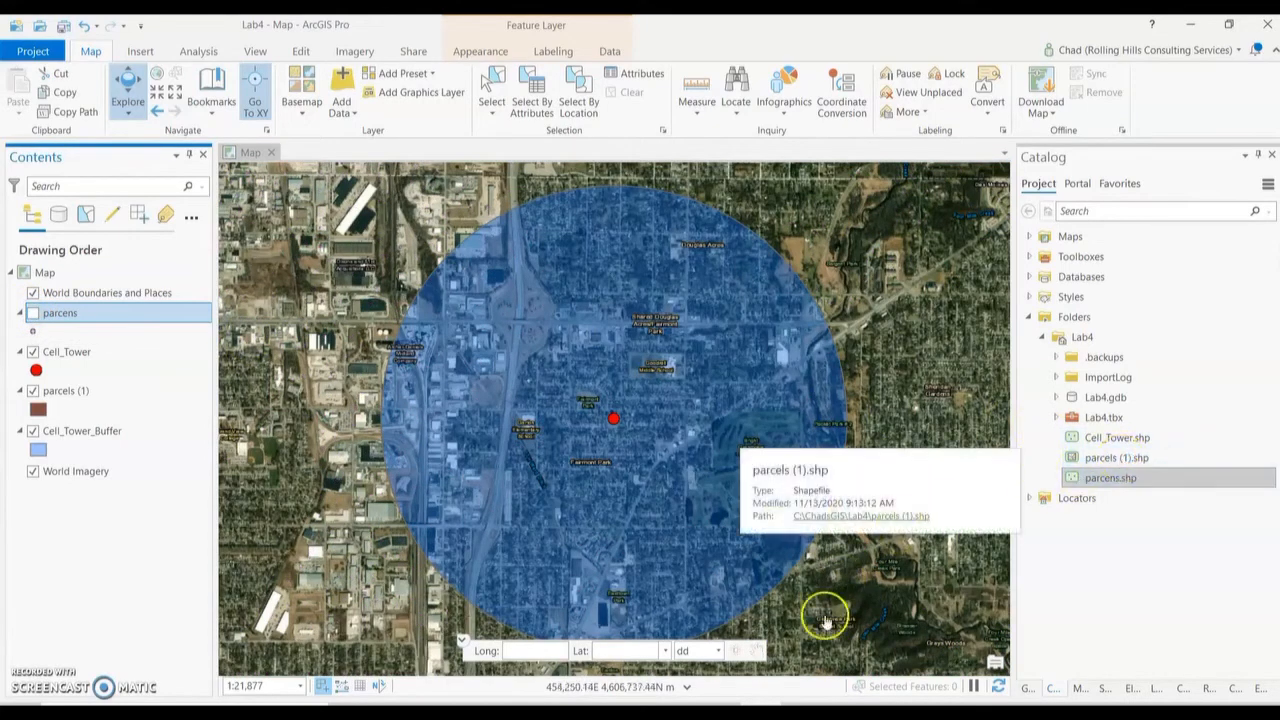
pyautogui.moveTo(716, 672)
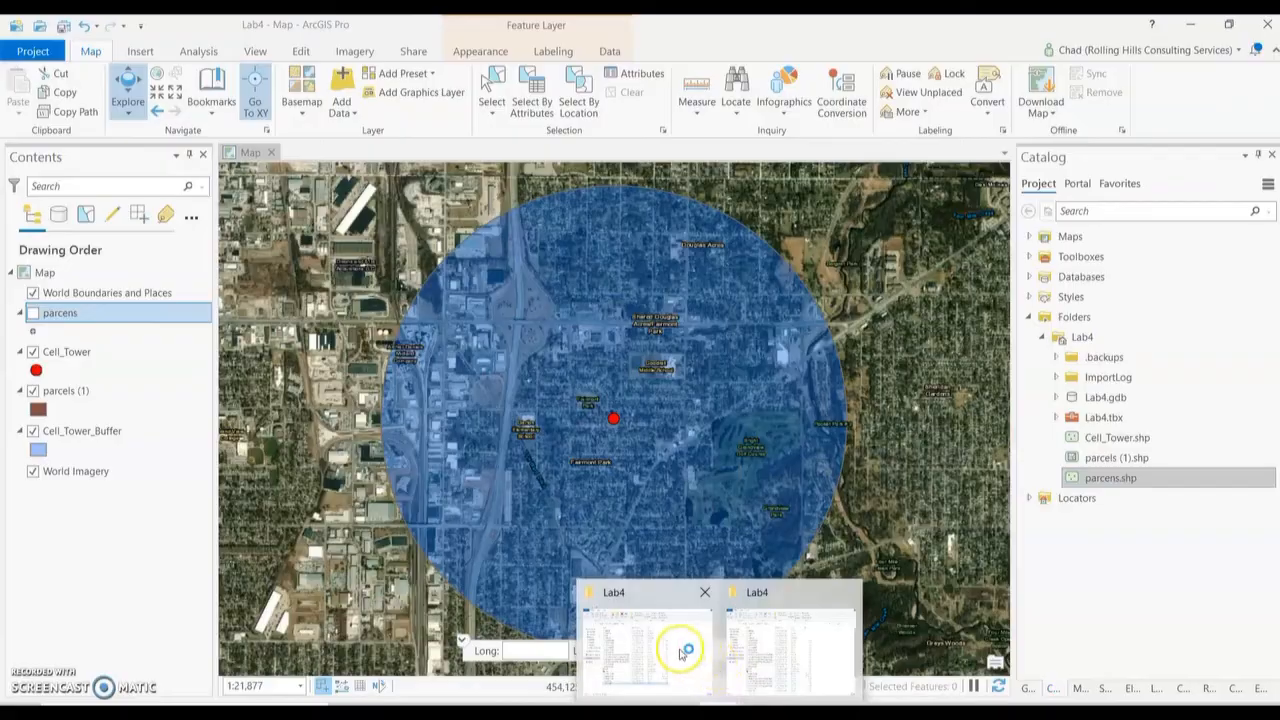
pyautogui.click(759, 655)
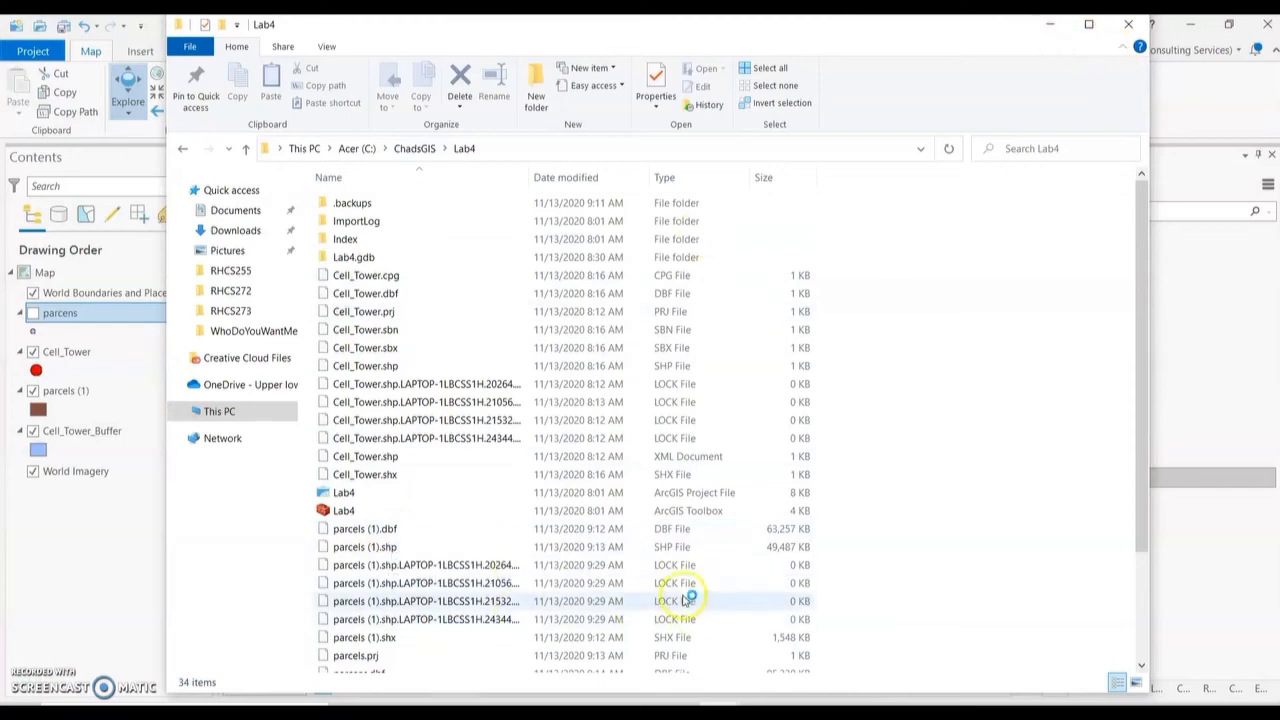
pyautogui.click(1043, 27)
pyautogui.rightClick(78, 391)
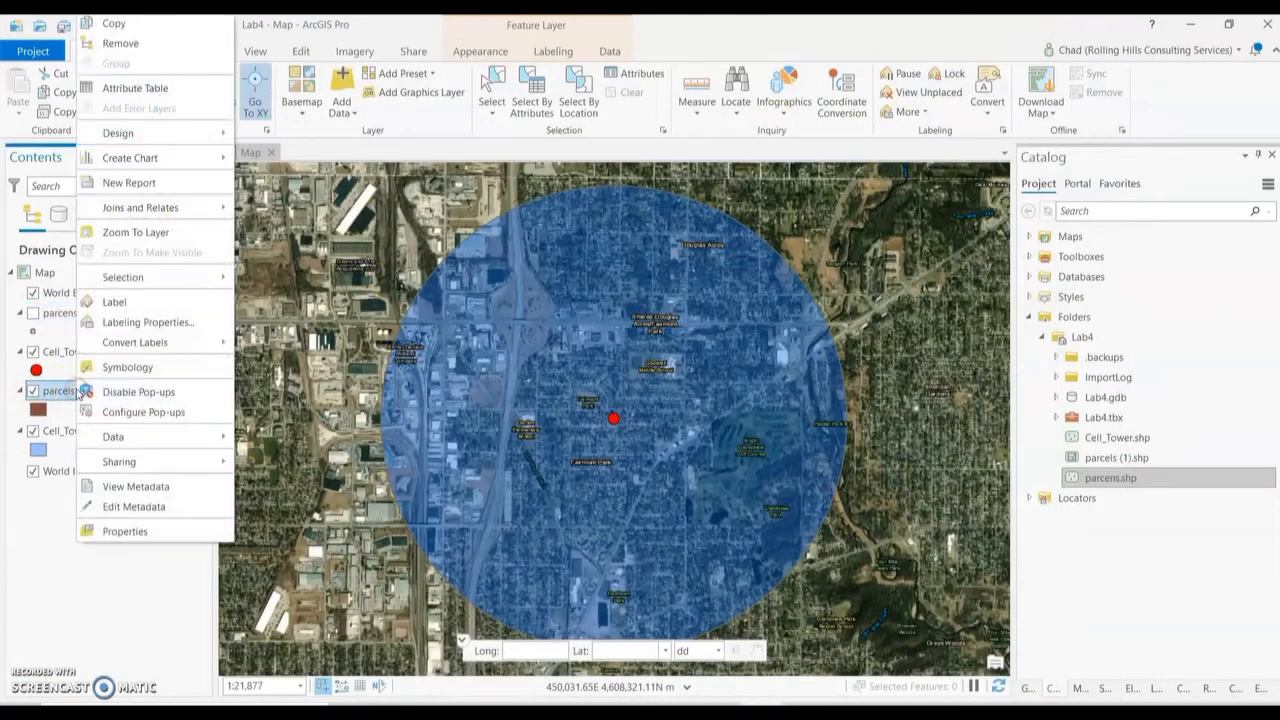
pyautogui.click(130, 46)
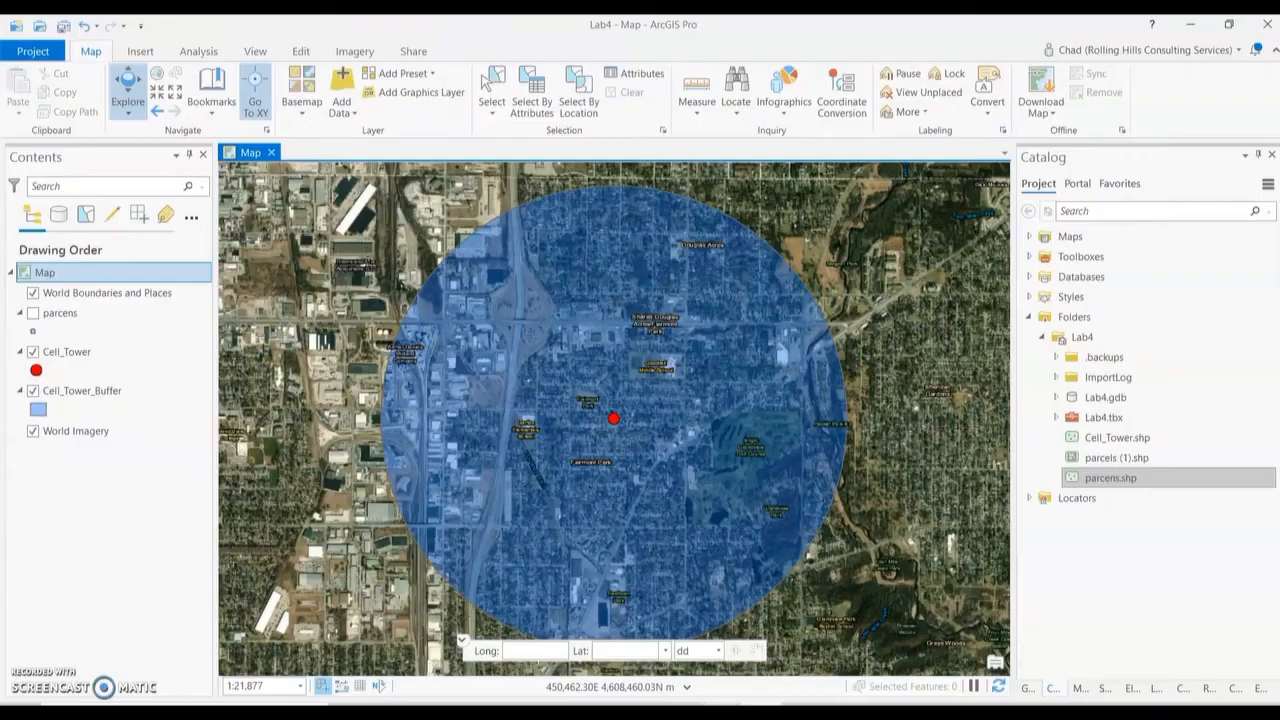
# Switch to the Lab4 folder in File Explorer and rename the parcels (1) .dbf, .shp and .shx files to parcels, matching parcels.prj.
pyautogui.click(694, 594)
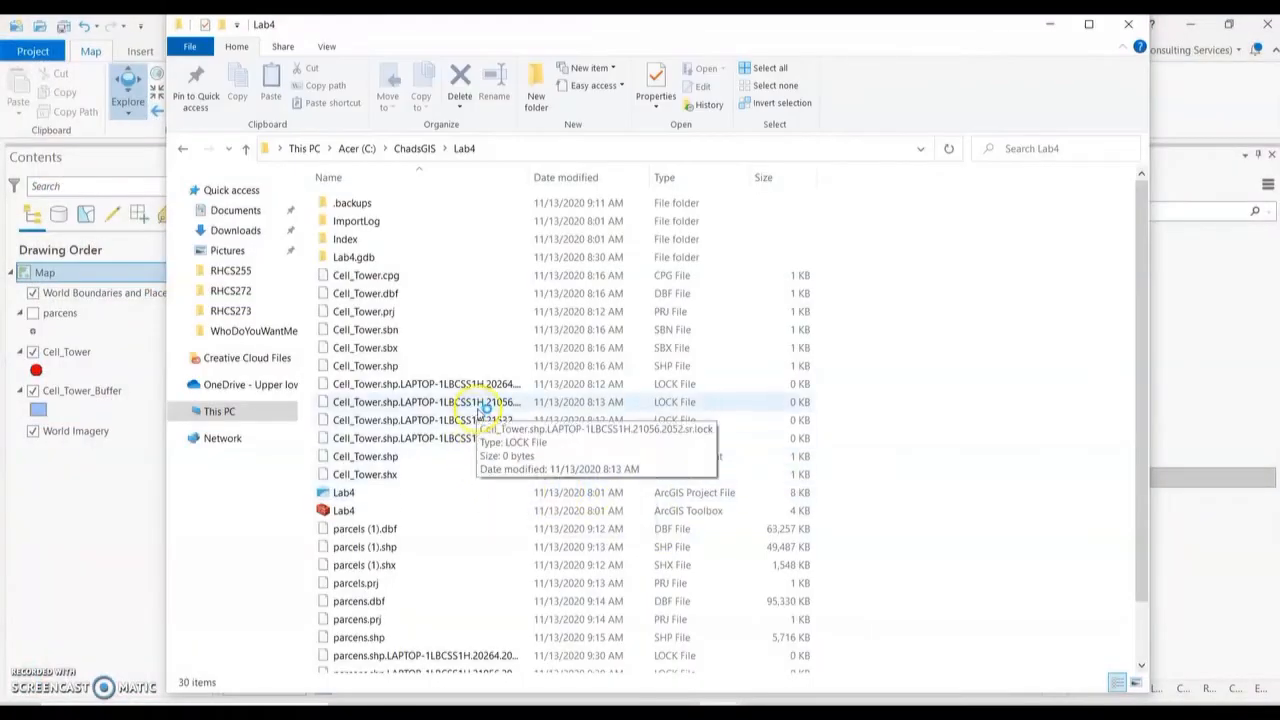
pyautogui.scroll(-1, 440, 520)
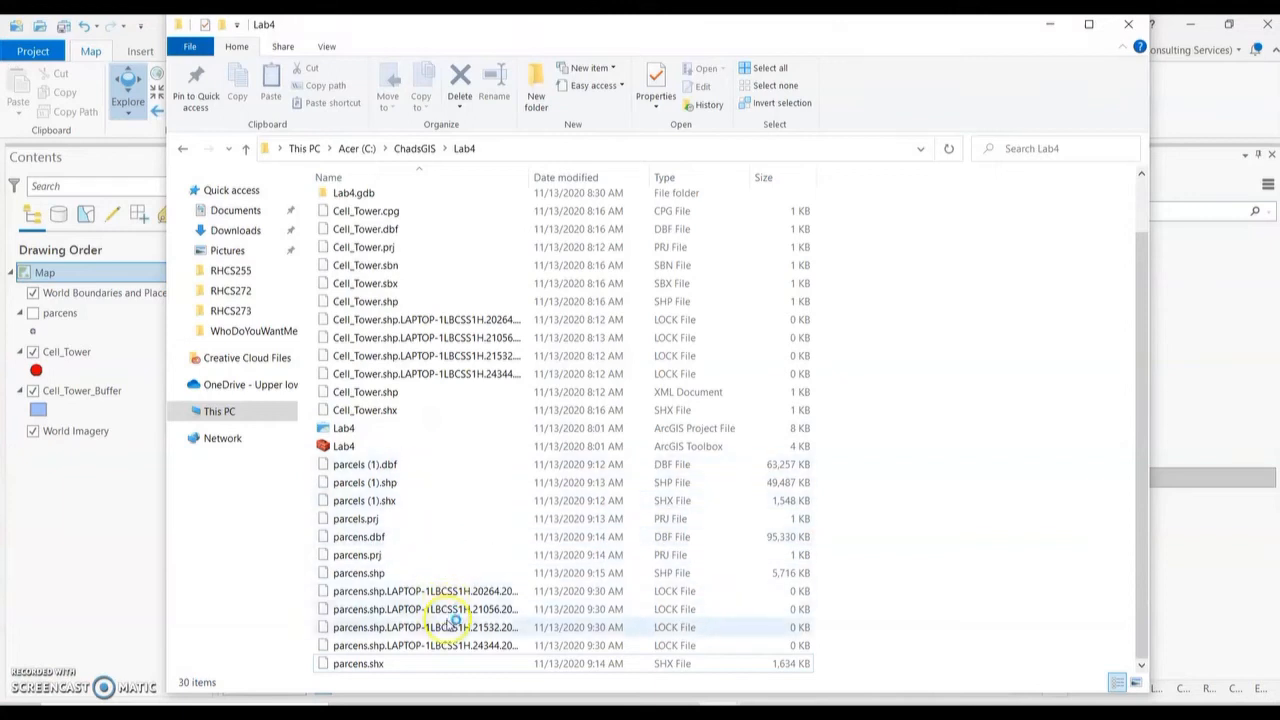
pyautogui.click(373, 466)
pyautogui.click(373, 466)
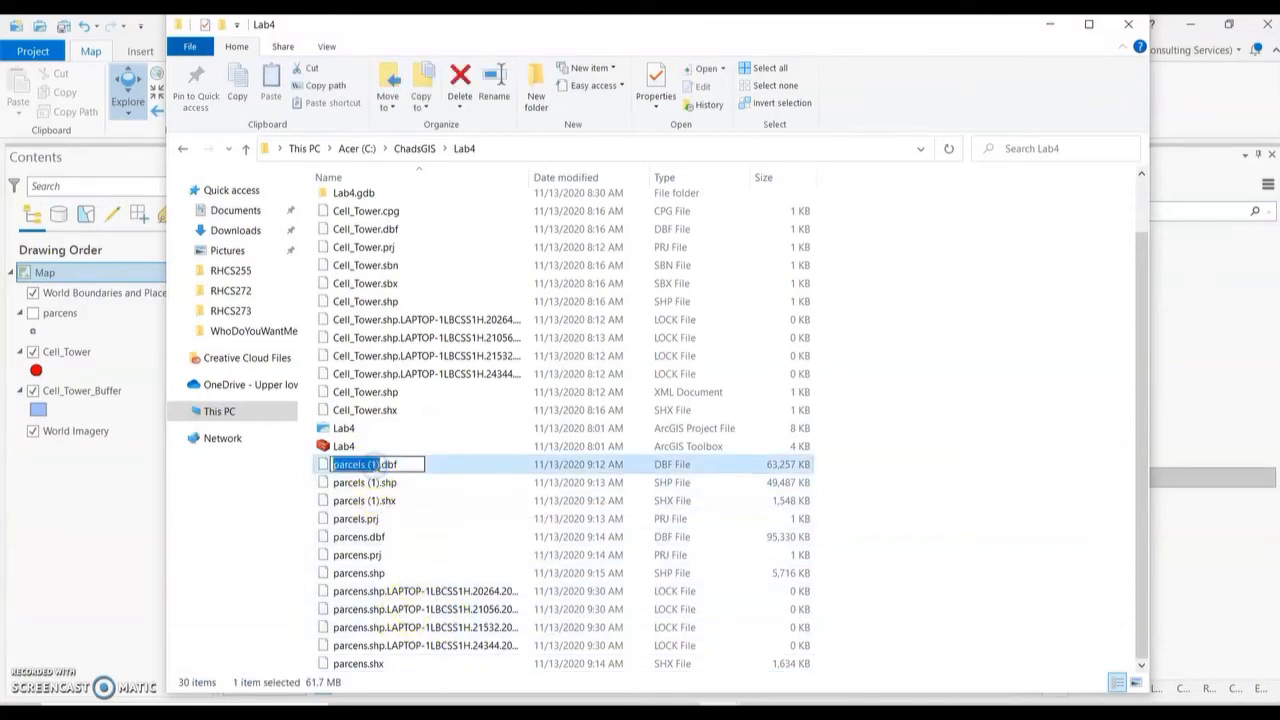
pyautogui.click(380, 465)
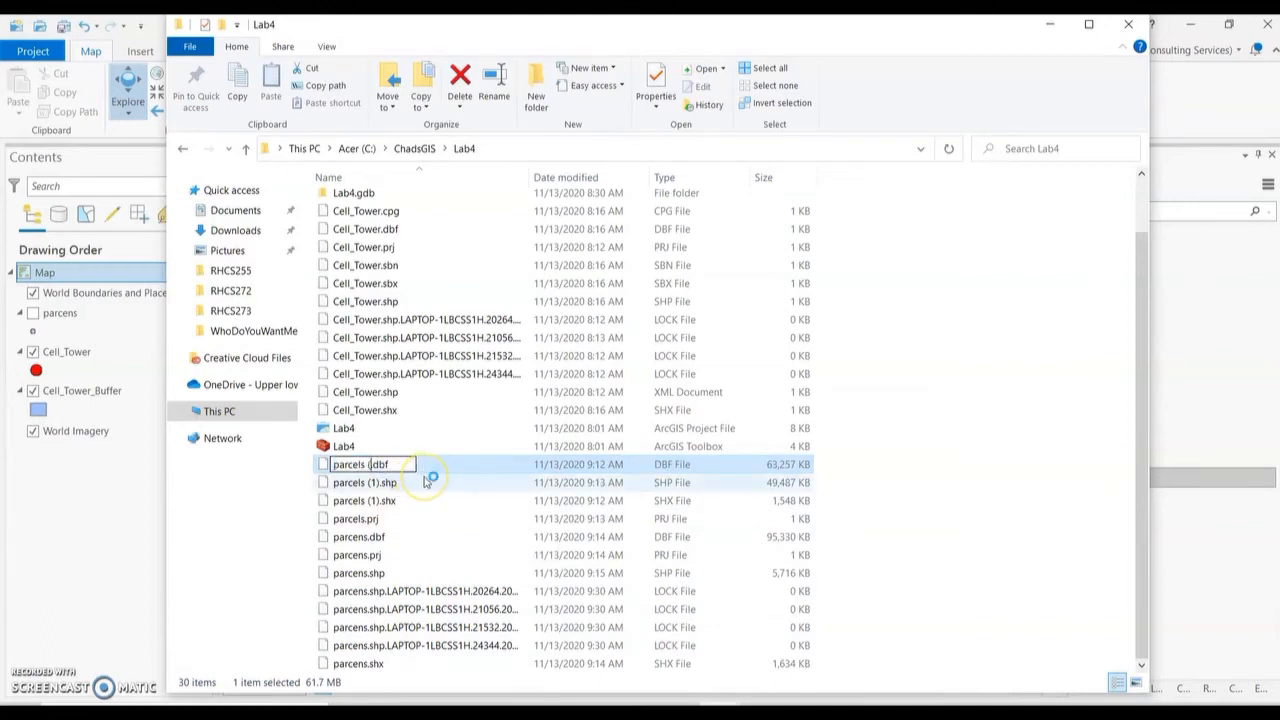
pyautogui.click(374, 484)
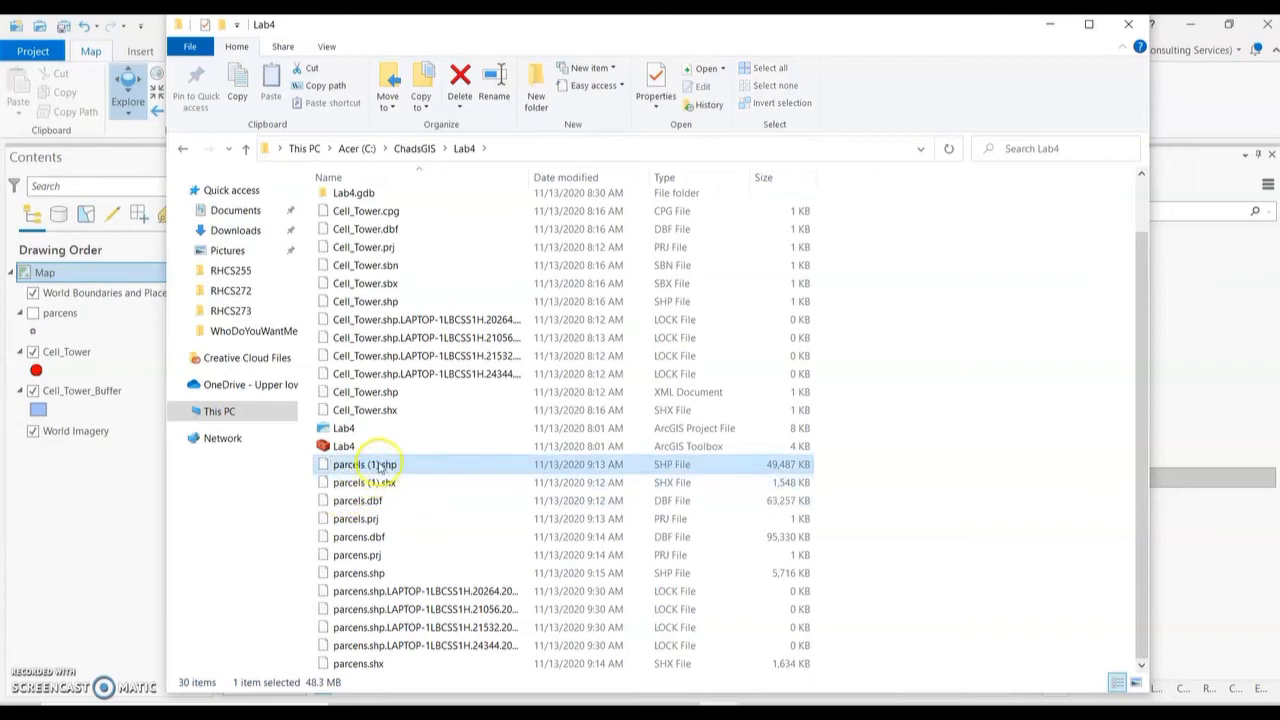
pyautogui.click(378, 464)
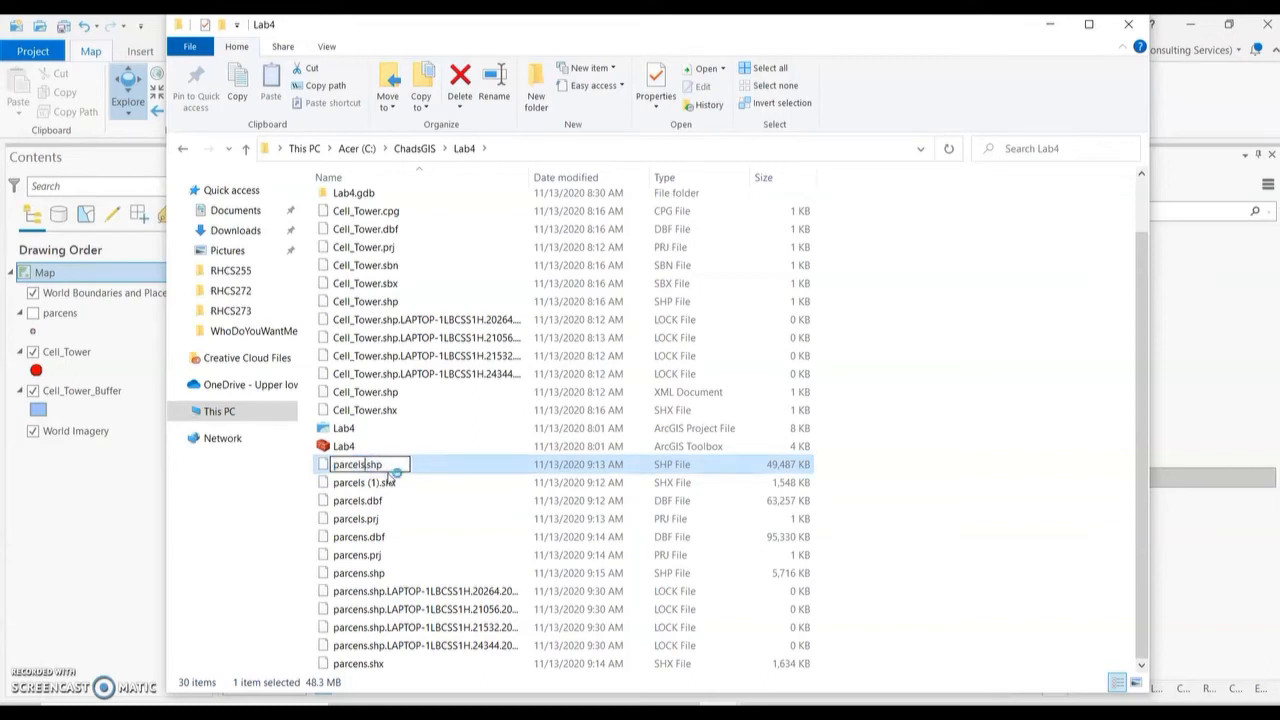
pyautogui.write('parcels')
pyautogui.click(397, 483)
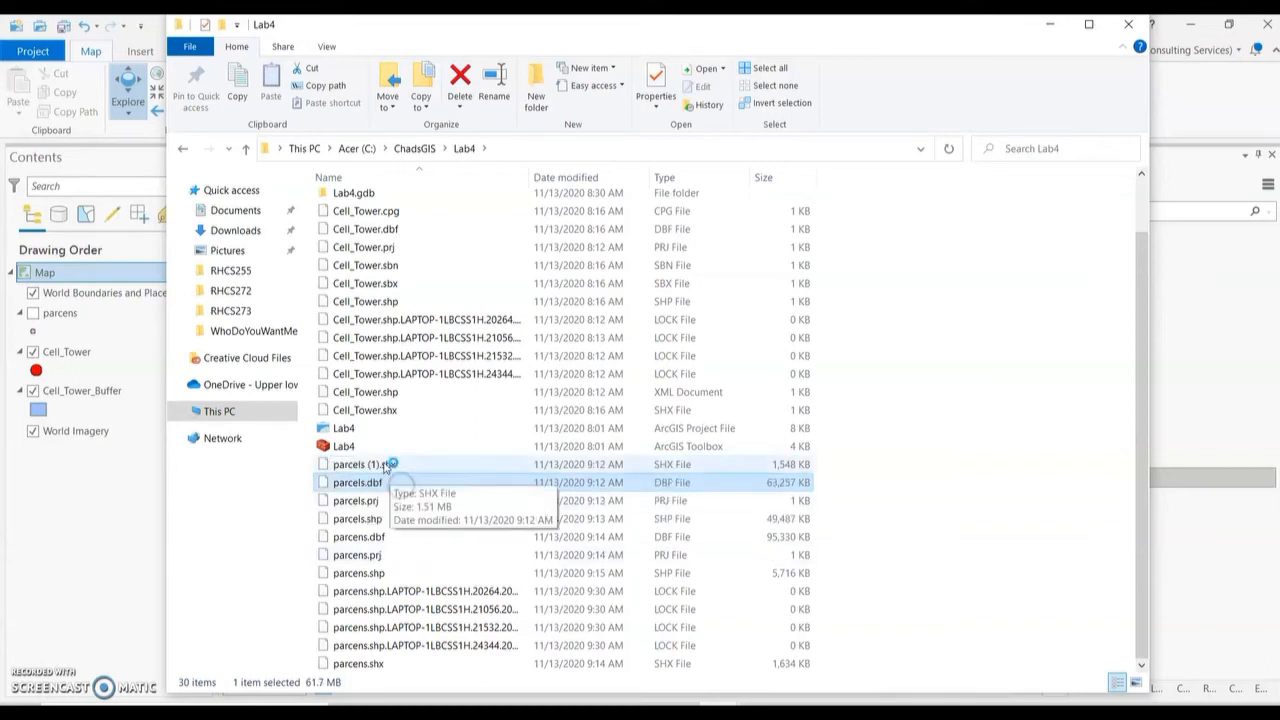
pyautogui.click(383, 466)
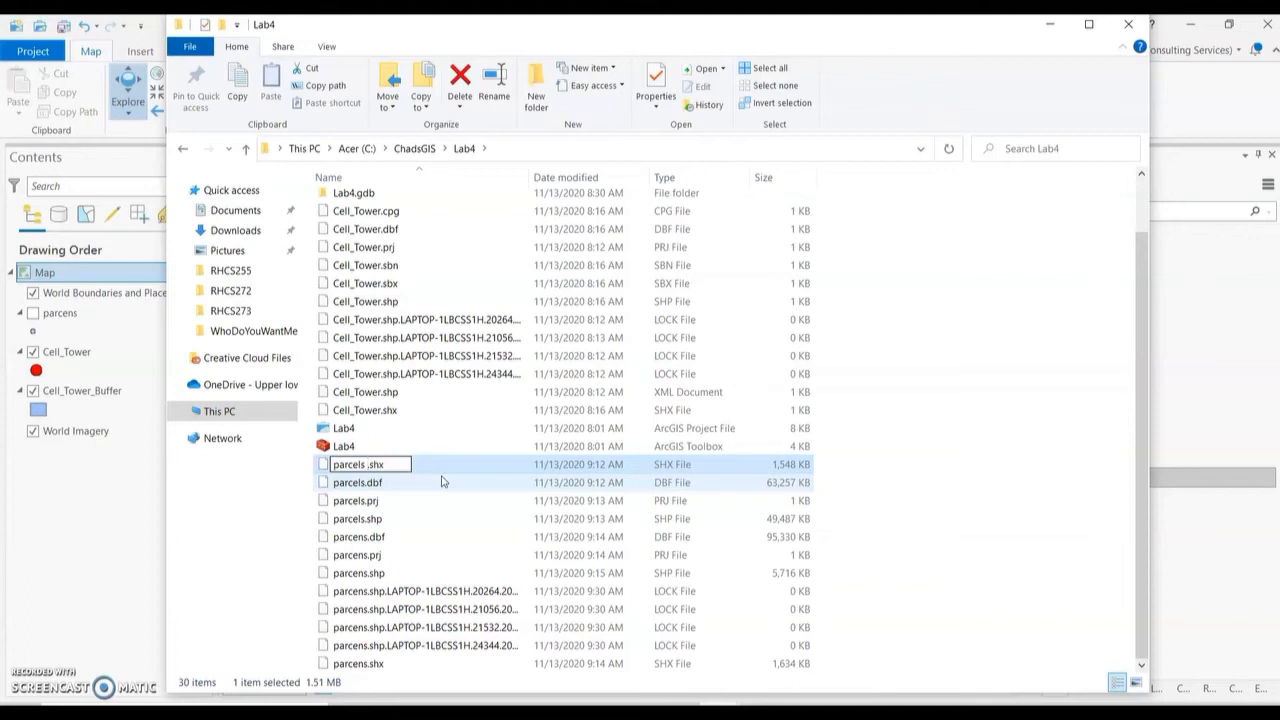
pyautogui.click(393, 484)
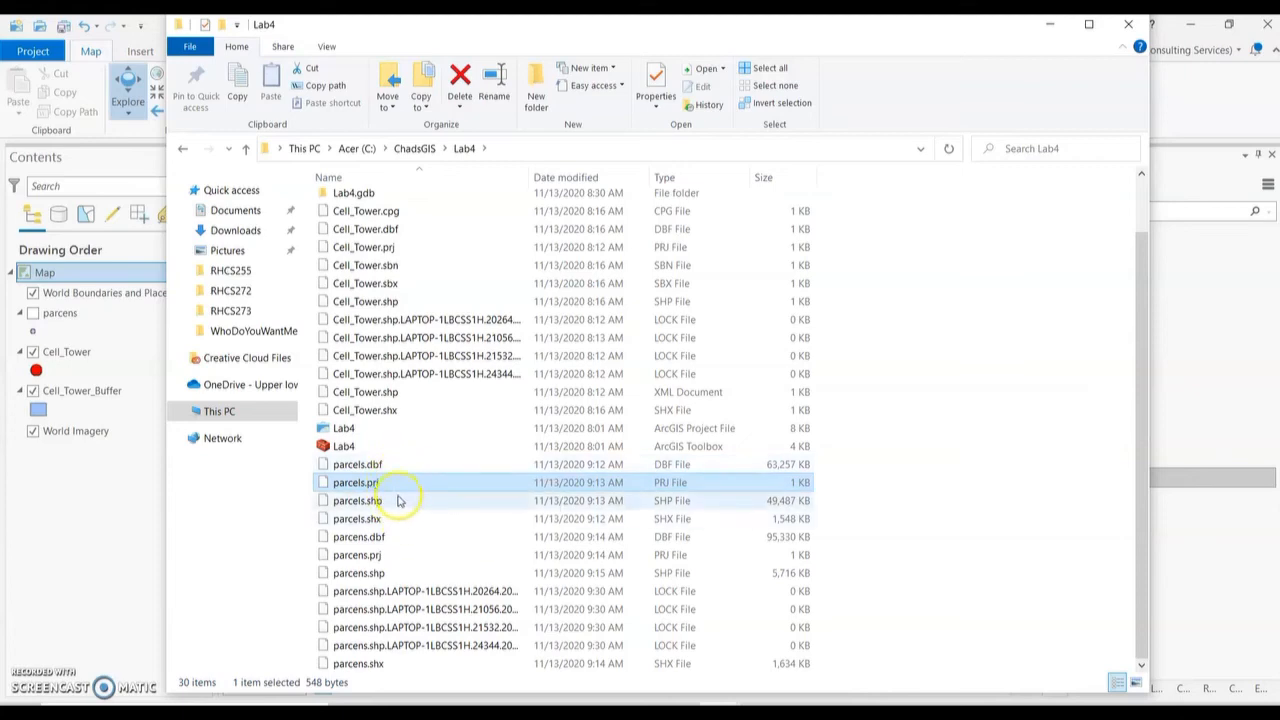
# Return to ArcGIS Pro and refresh the Lab4 folder connection so it lists the renamed shapefile.
pyautogui.click(1050, 23)
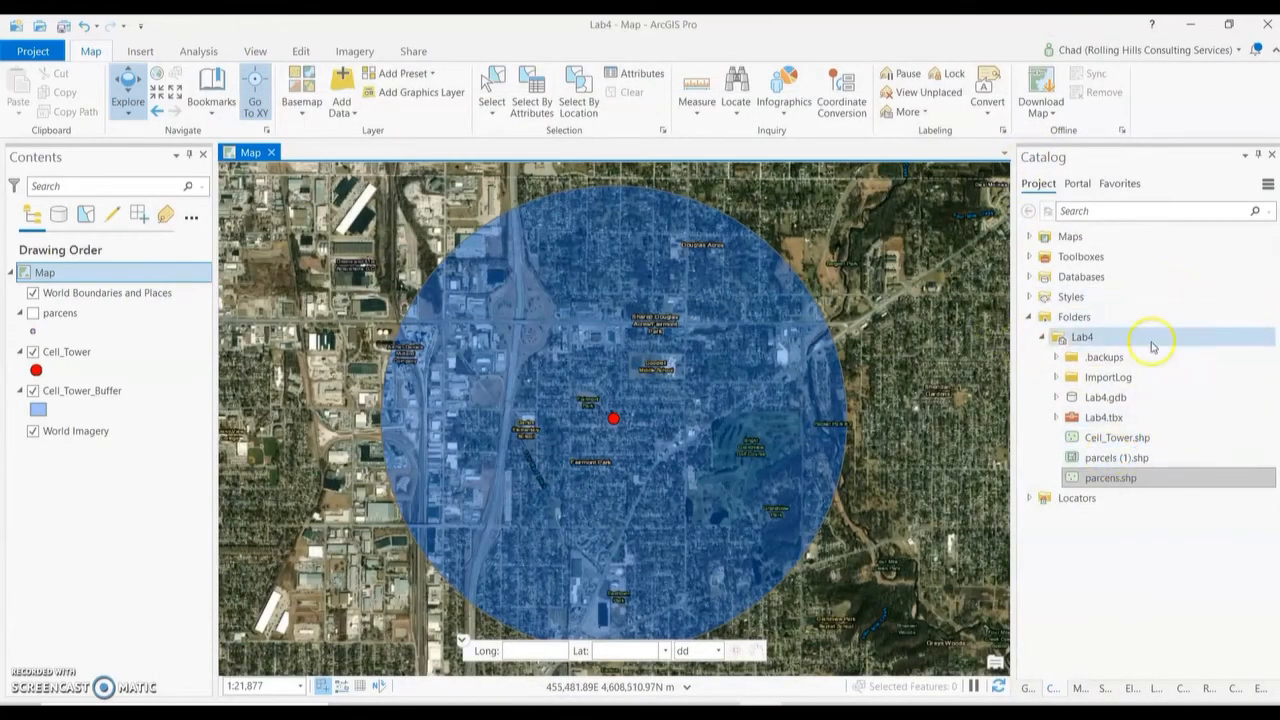
pyautogui.rightClick(1093, 342)
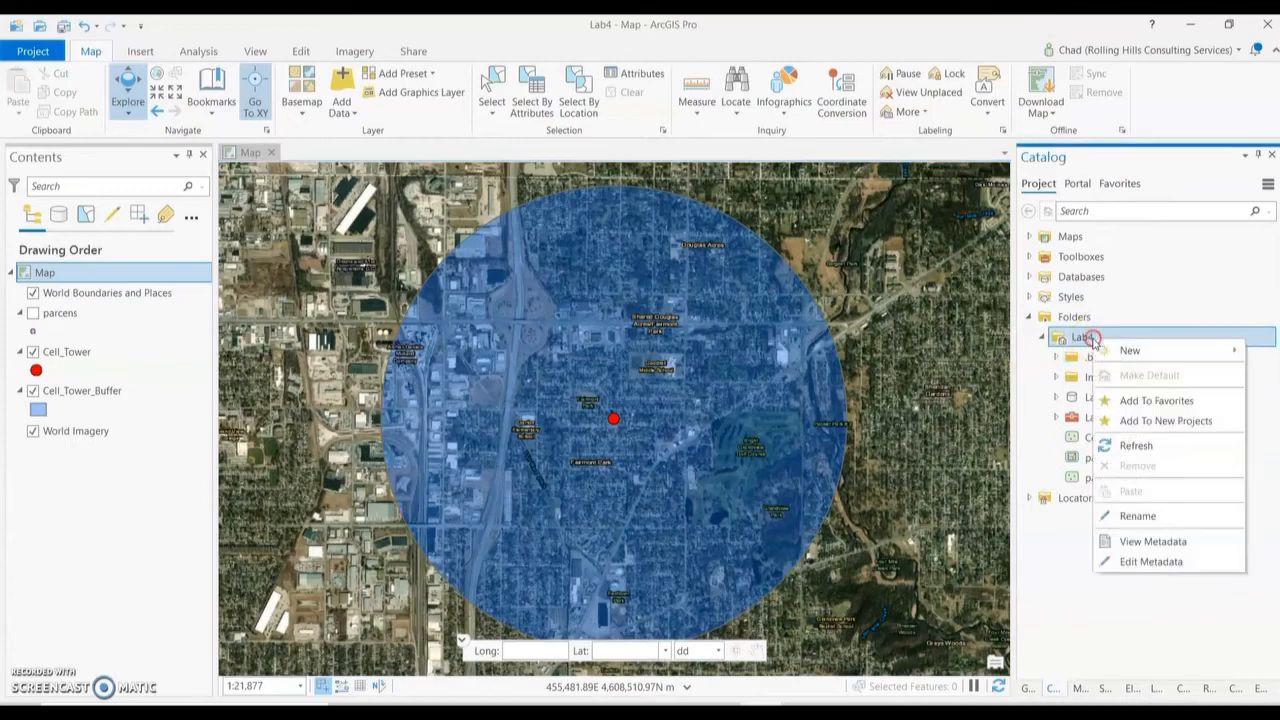
pyautogui.click(1150, 443)
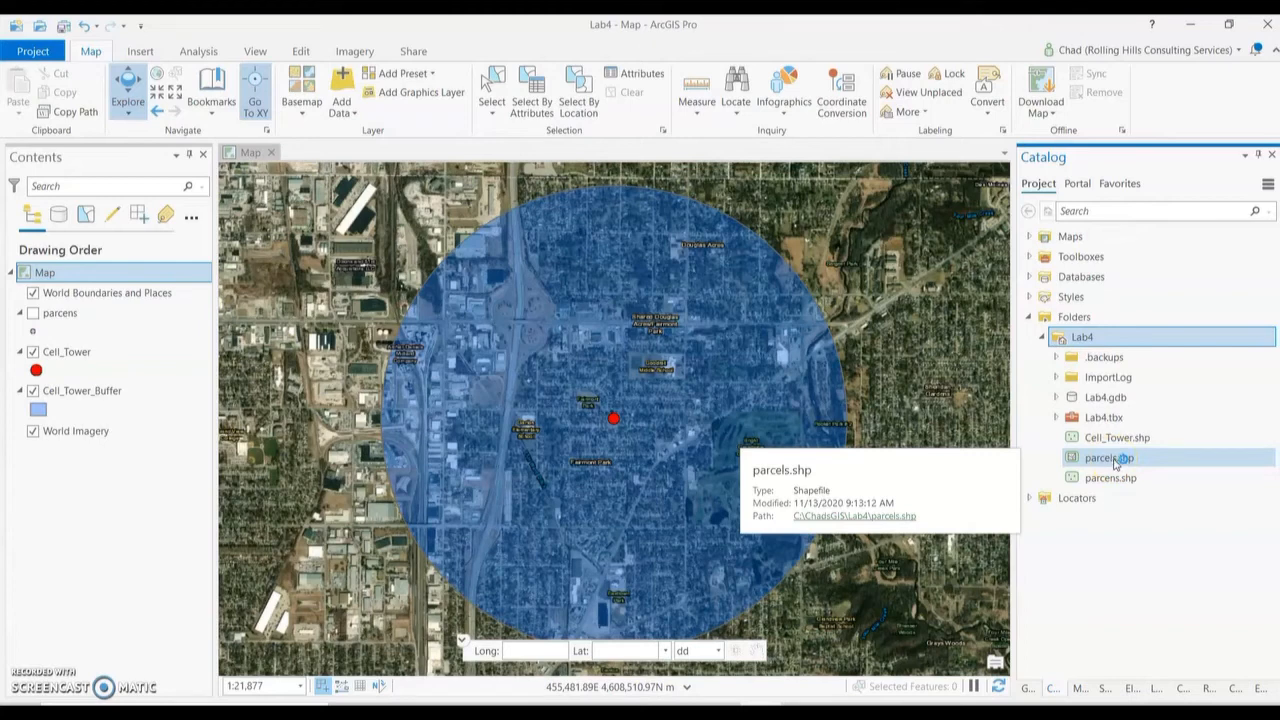
# Add the renamed parcels.shp shapefile from the Lab4 folder to the map.
pyautogui.click(1120, 459)
pyautogui.moveTo(1108, 460); pyautogui.dragTo(707, 458)
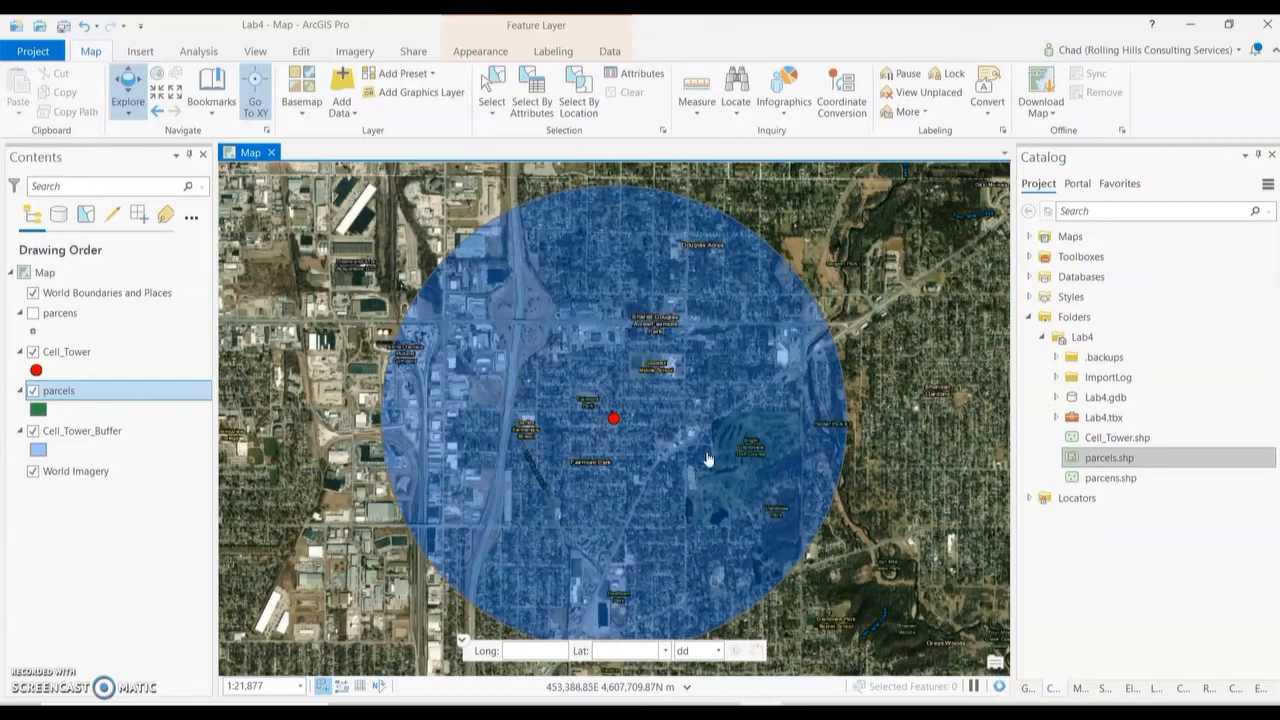
pyautogui.click(708, 440)
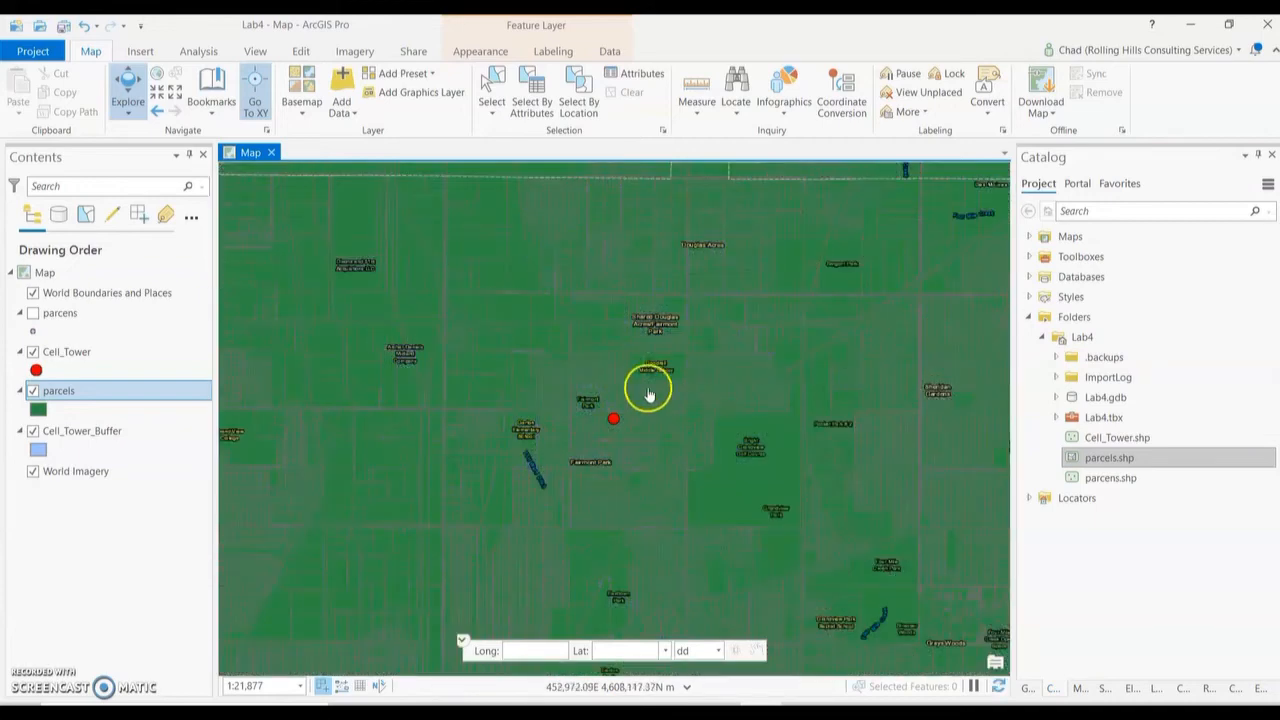
# Turn on the visibility of the parcens layer so its points draw over the parcels.
pyautogui.click(1114, 482)
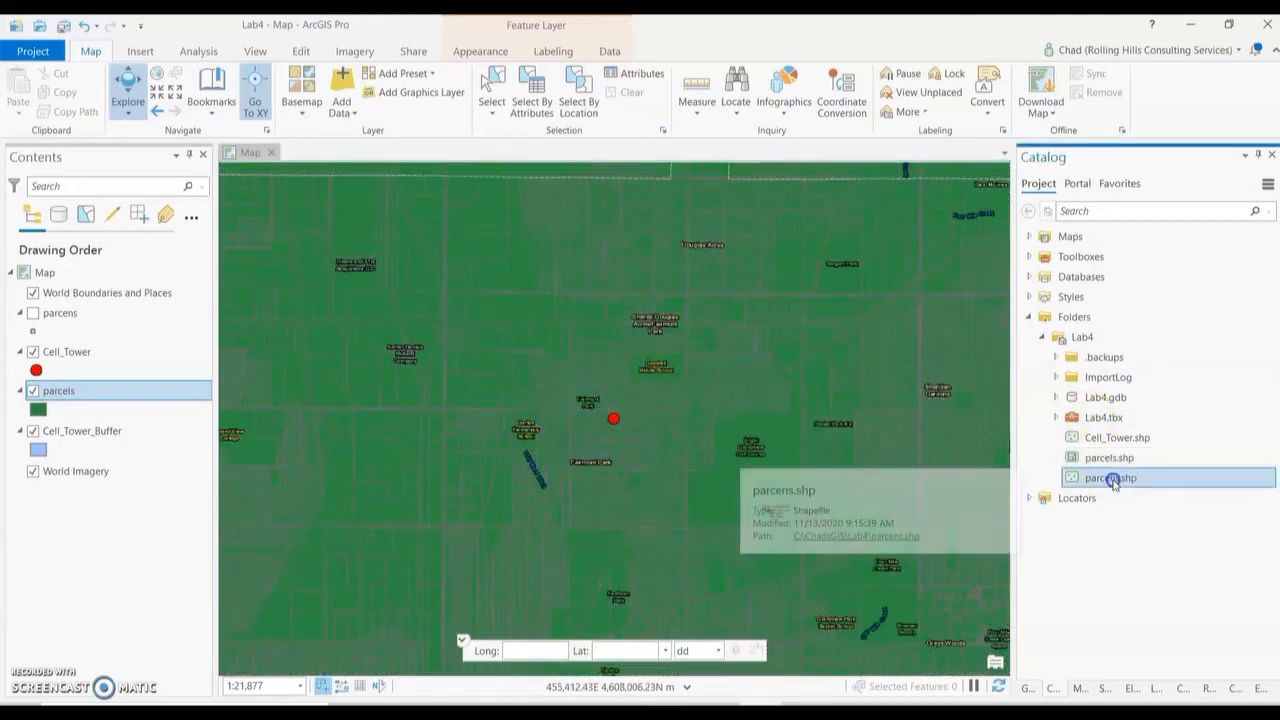
pyautogui.click(1184, 566)
pyautogui.click(33, 313)
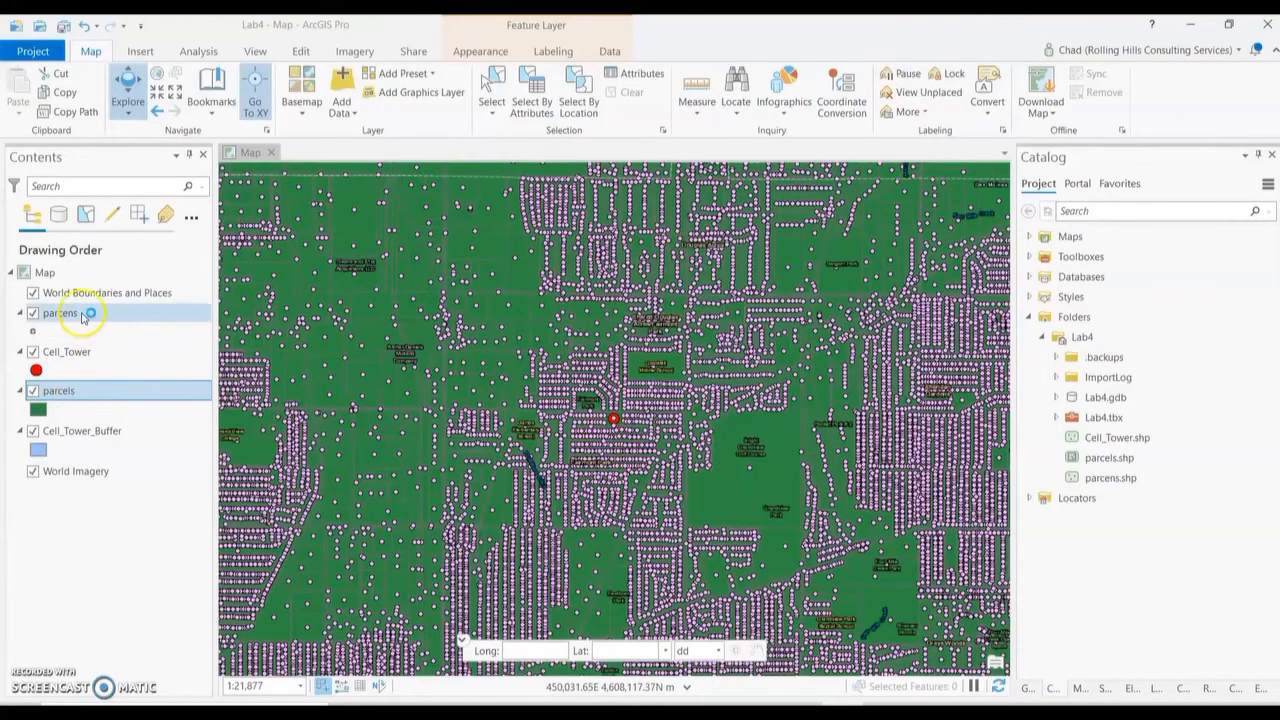
pyautogui.moveTo(1112, 465)
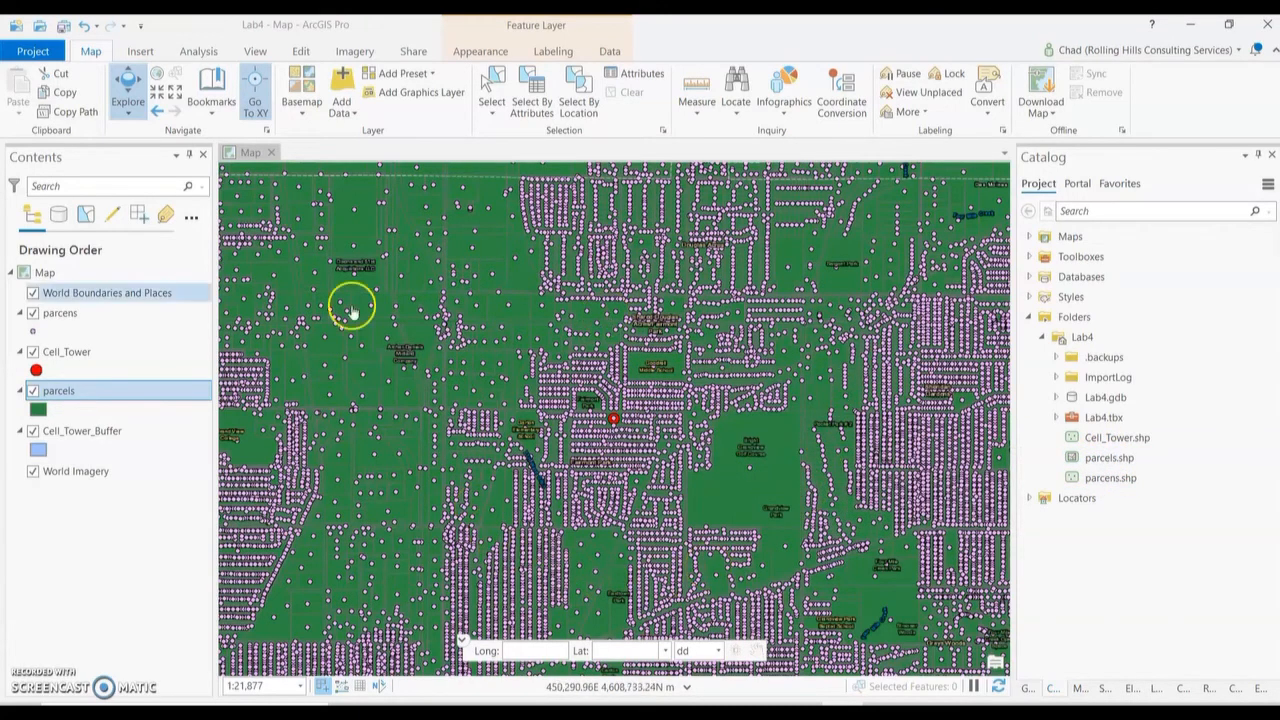
# Open the parcels layer's attribute table, examine its fields and records, and close the table.
pyautogui.rightClick(77, 393)
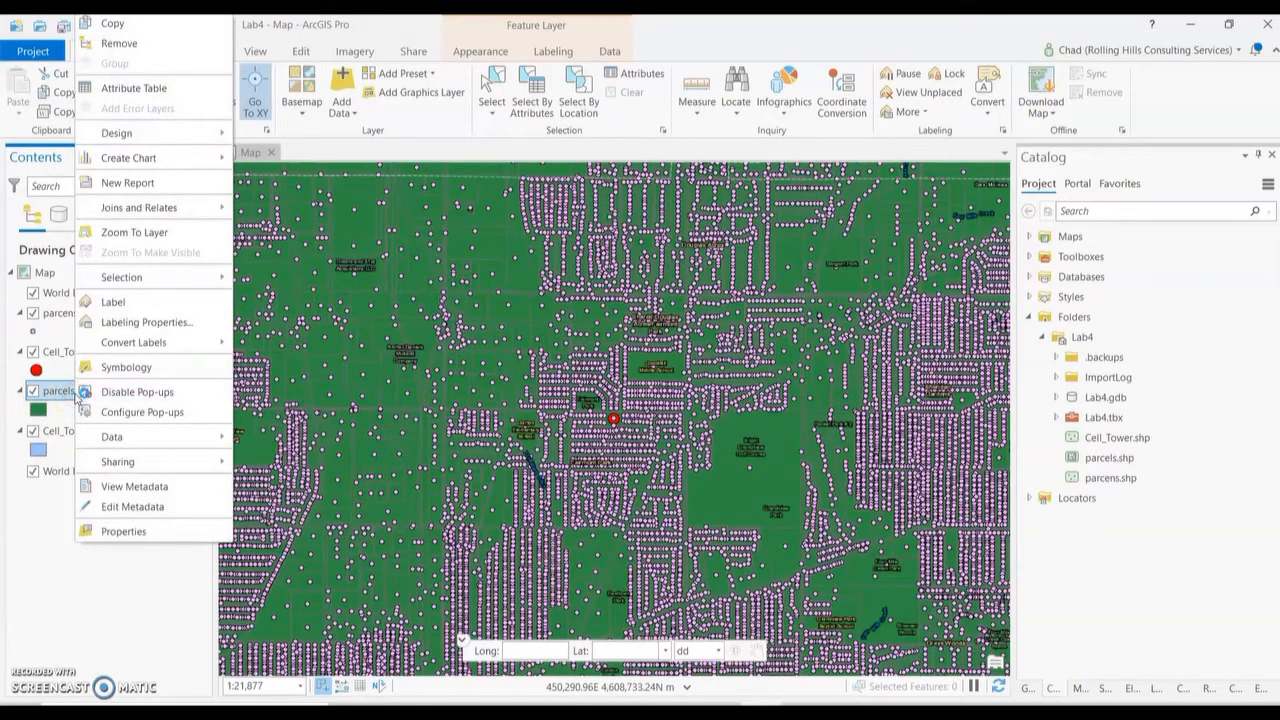
pyautogui.click(155, 93)
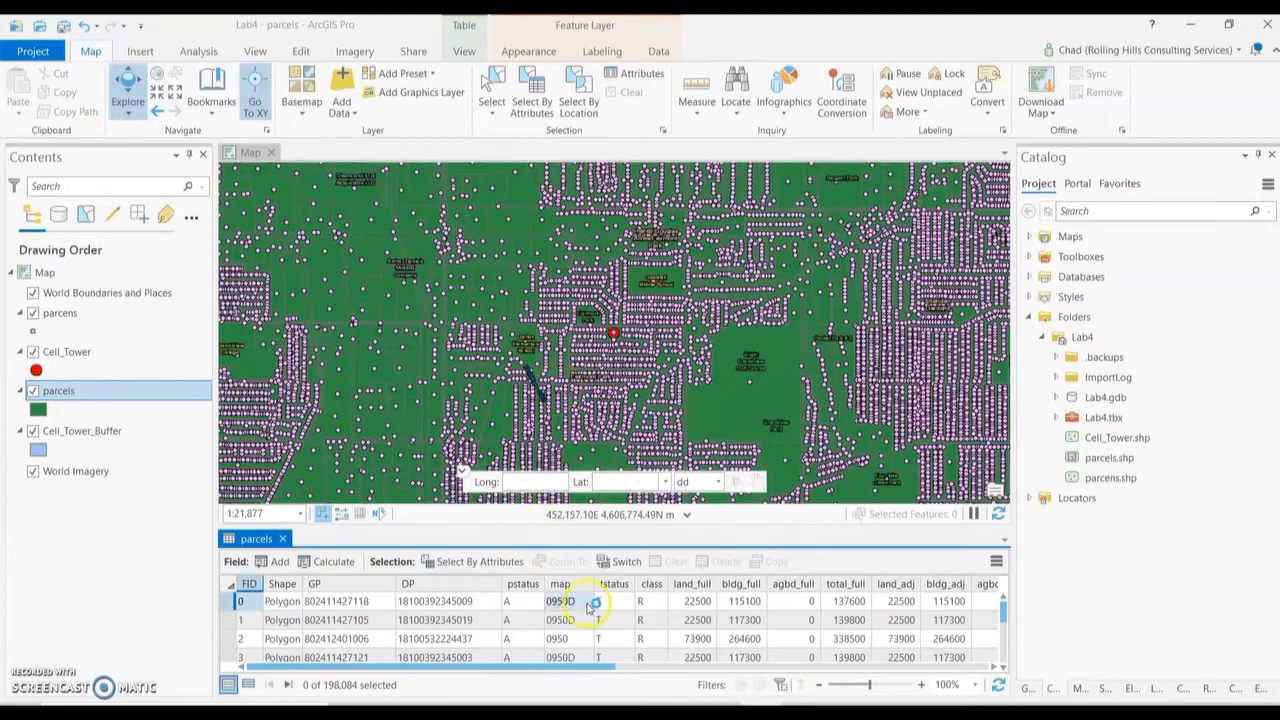
pyautogui.click(630, 600)
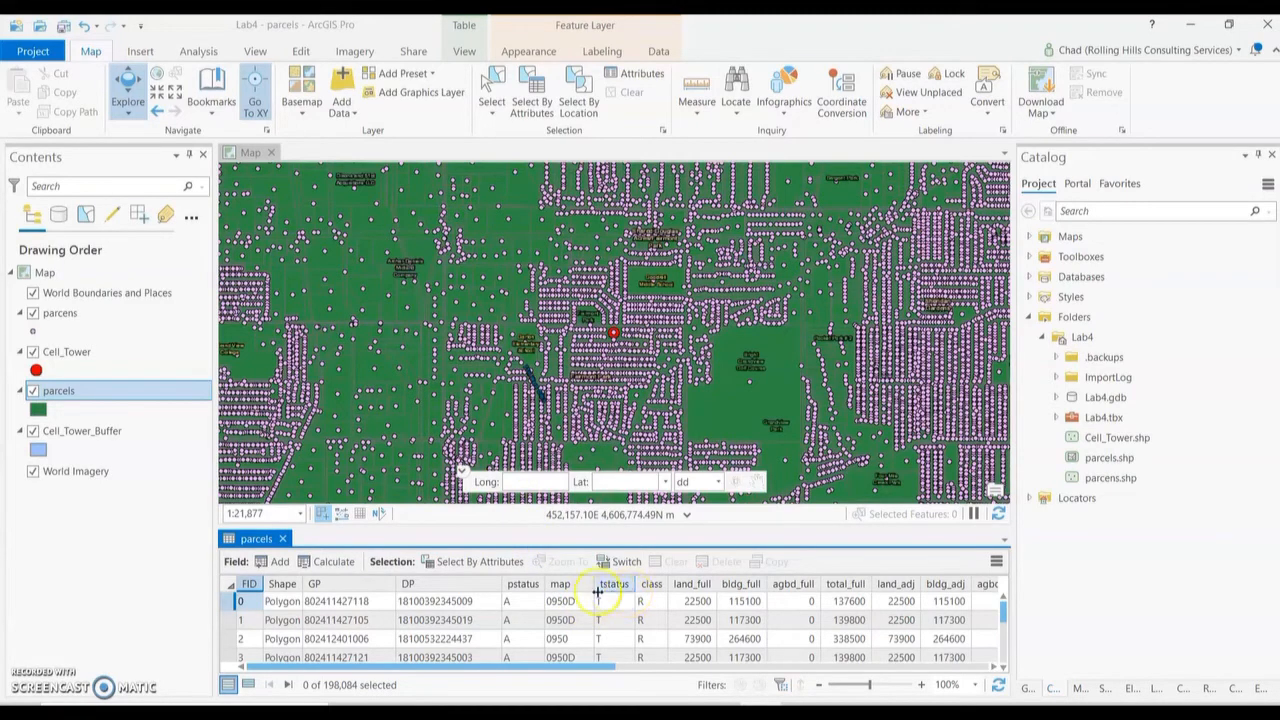
pyautogui.rightClick(564, 602)
pyautogui.click(443, 620)
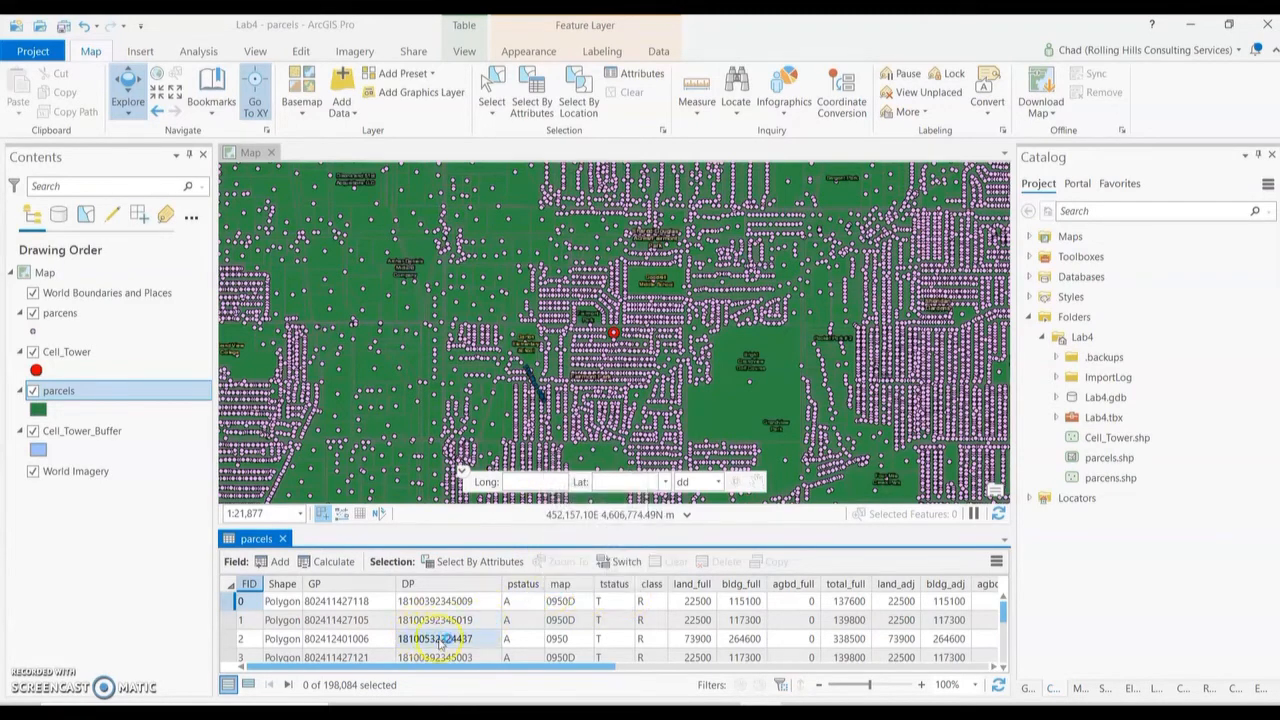
pyautogui.click(533, 668)
pyautogui.moveTo(533, 668); pyautogui.dragTo(683, 675)
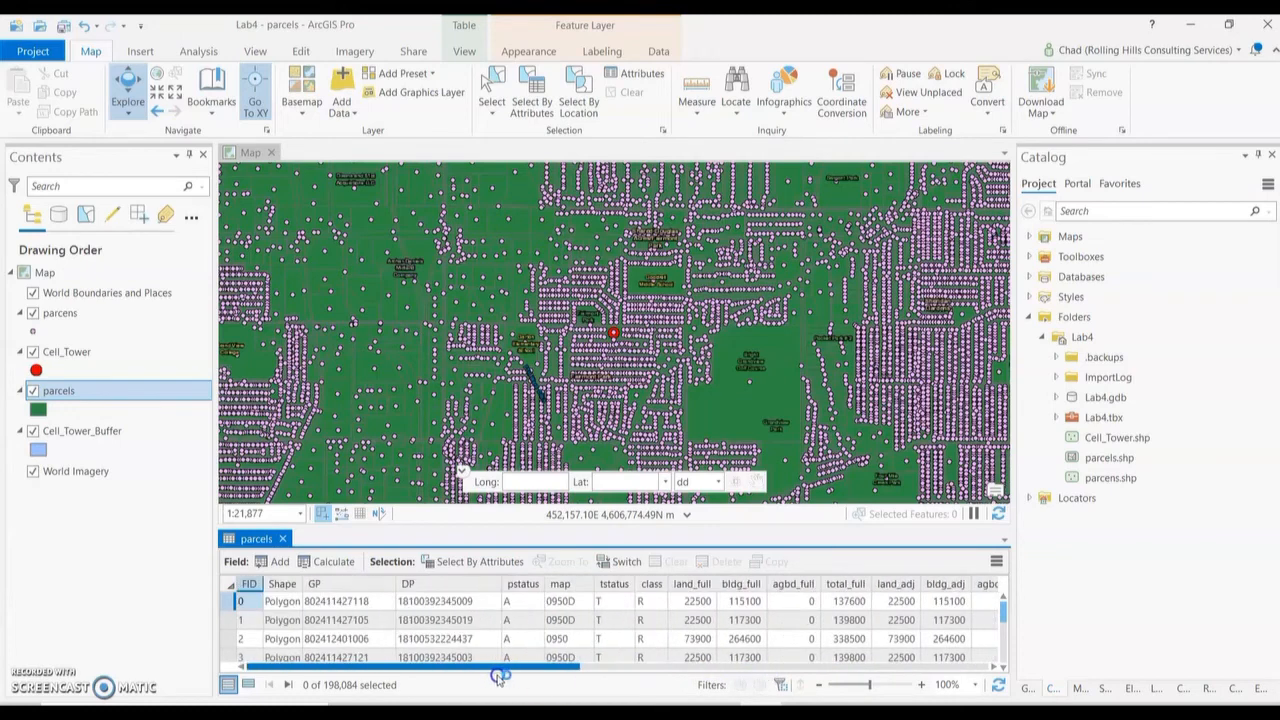
pyautogui.click(62, 314)
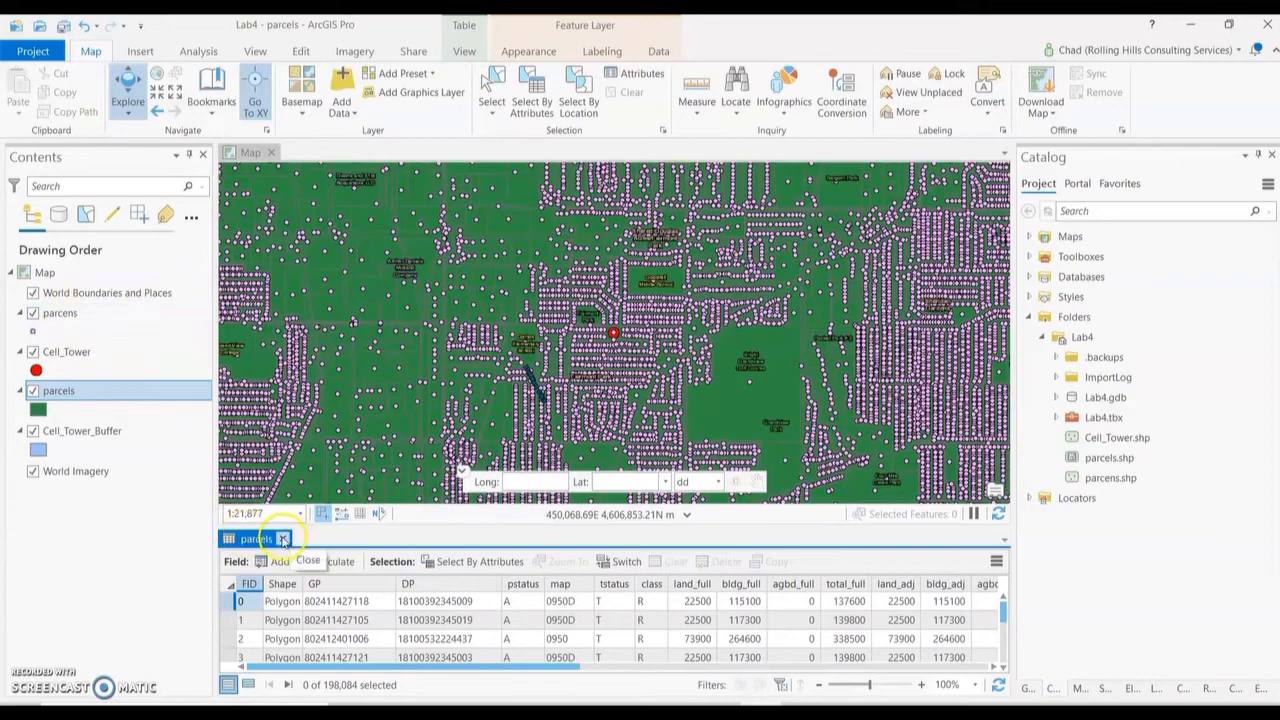
pyautogui.click(283, 540)
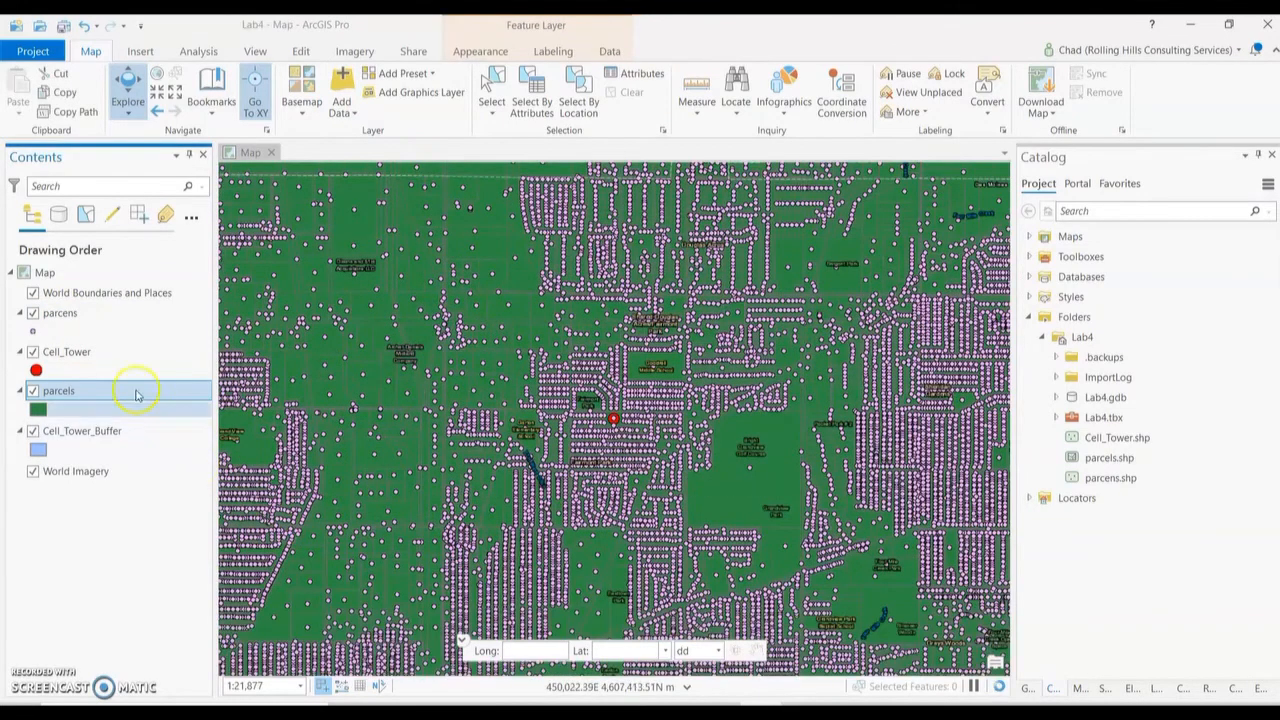
# Open the parcens layer's attribute table, examine its fields across to year_built, and close the table.
pyautogui.click(70, 313)
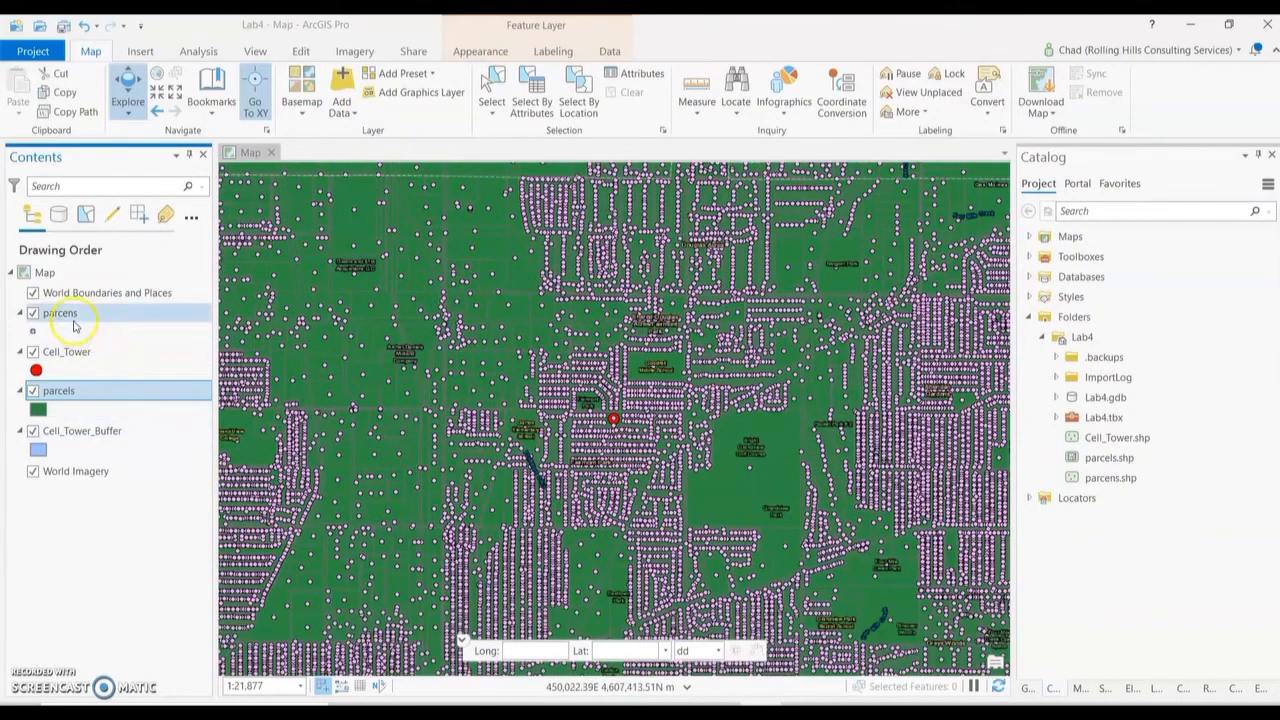
pyautogui.rightClick(73, 313)
pyautogui.click(173, 244)
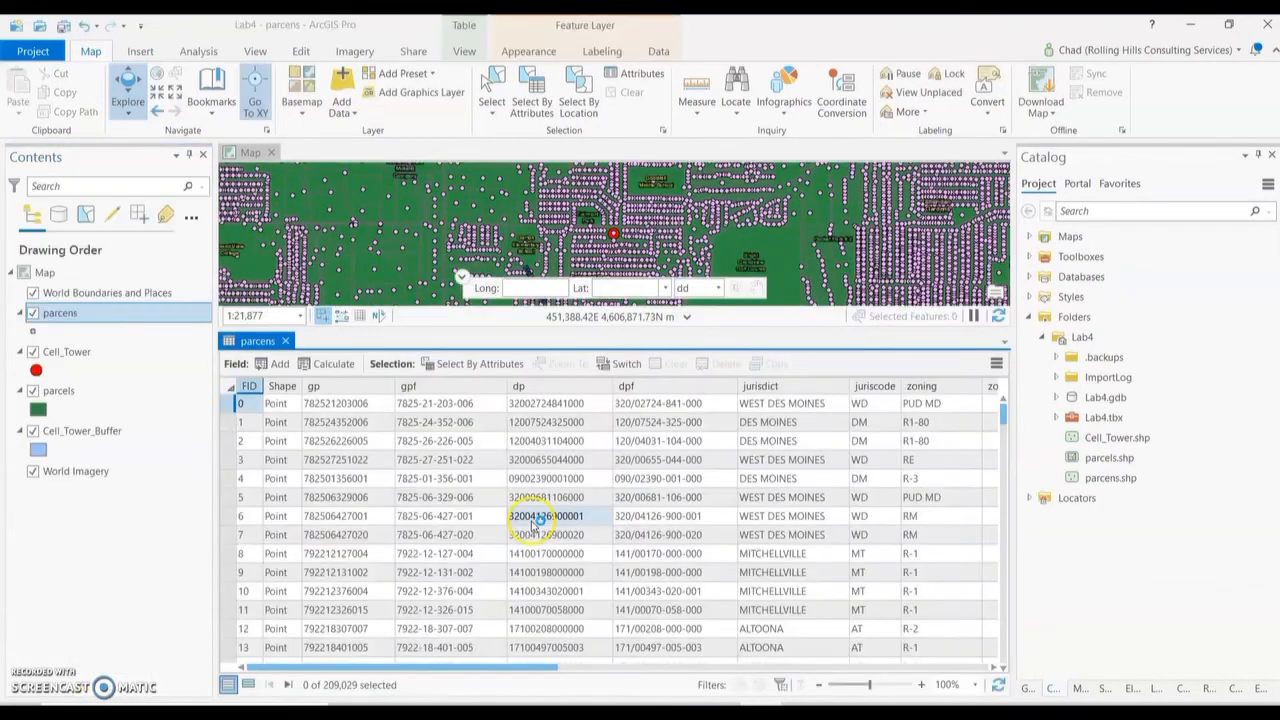
pyautogui.moveTo(522, 668); pyautogui.dragTo(851, 667)
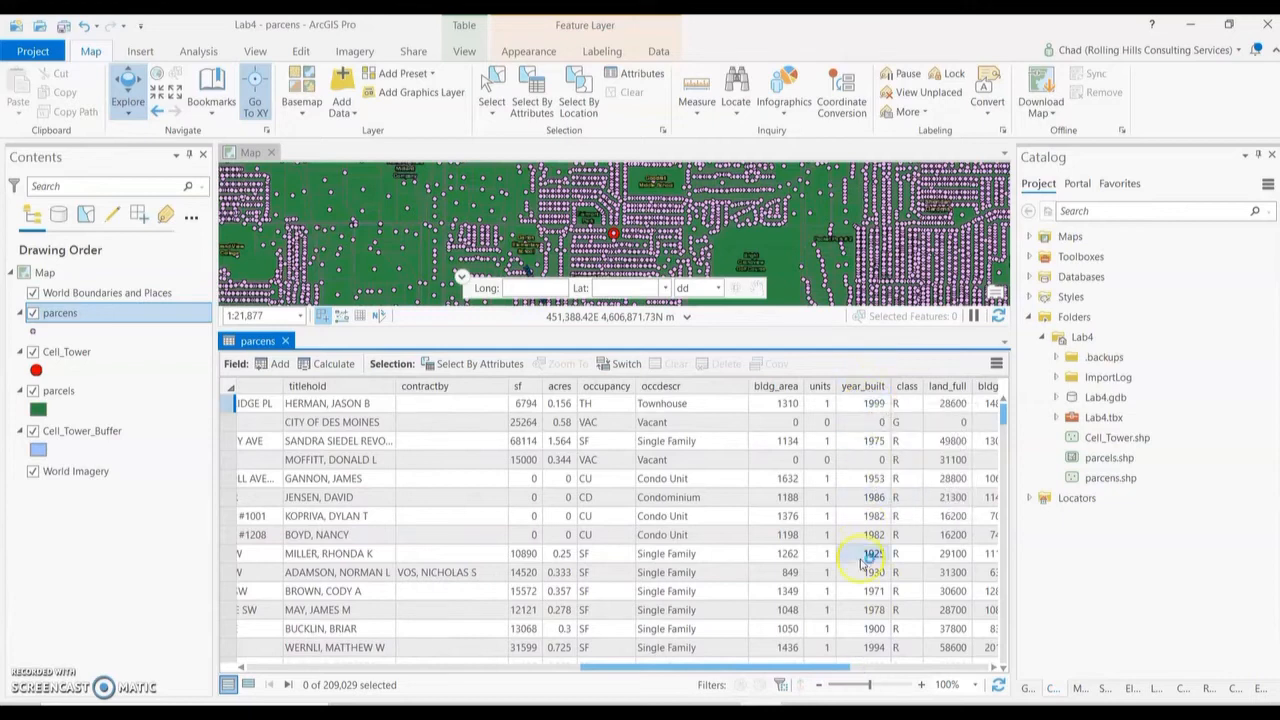
pyautogui.click(286, 341)
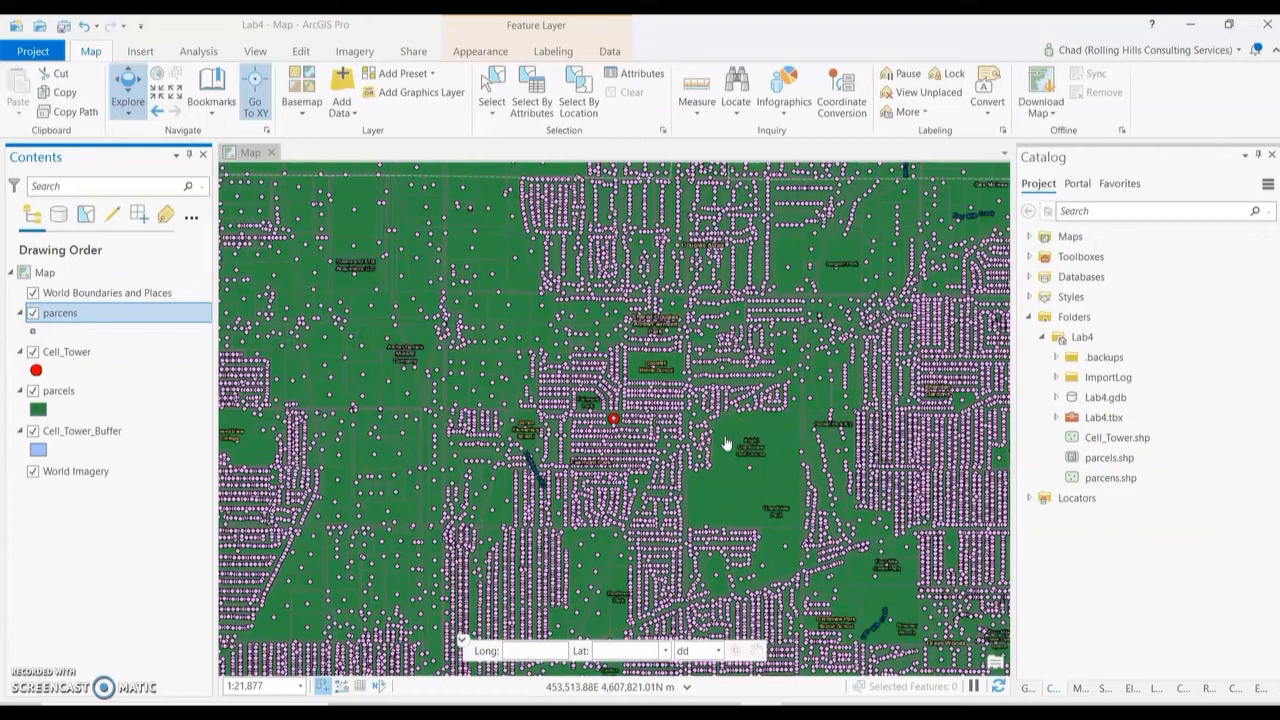
# Search the geoprocessing tools for "clip" and open the Clip tool from Analysis Tools.
pyautogui.click(1027, 689)
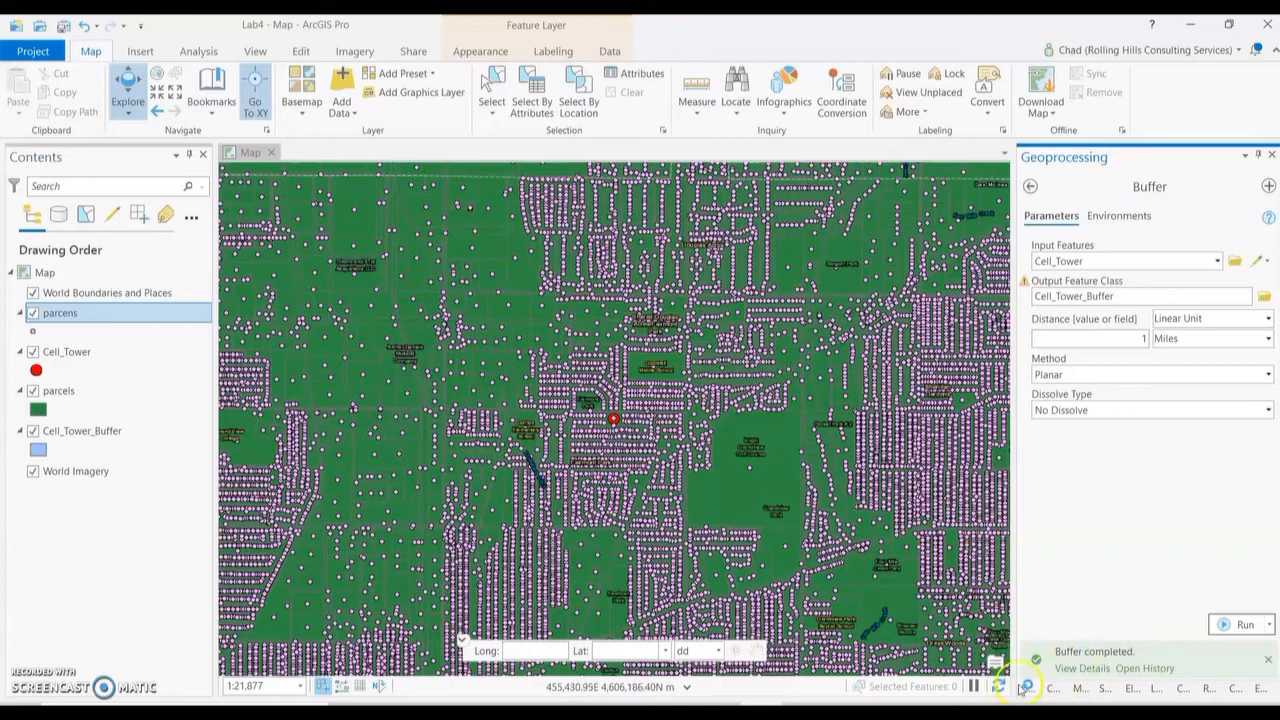
pyautogui.click(255, 51)
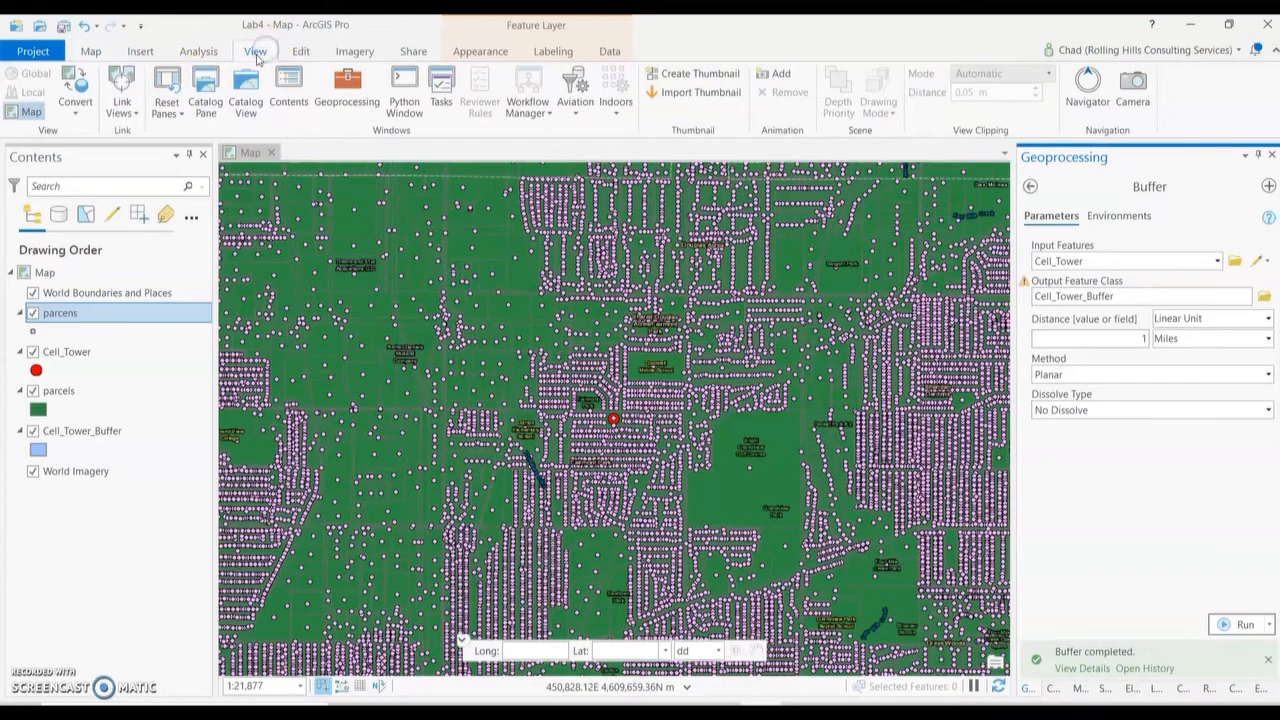
pyautogui.click(347, 80)
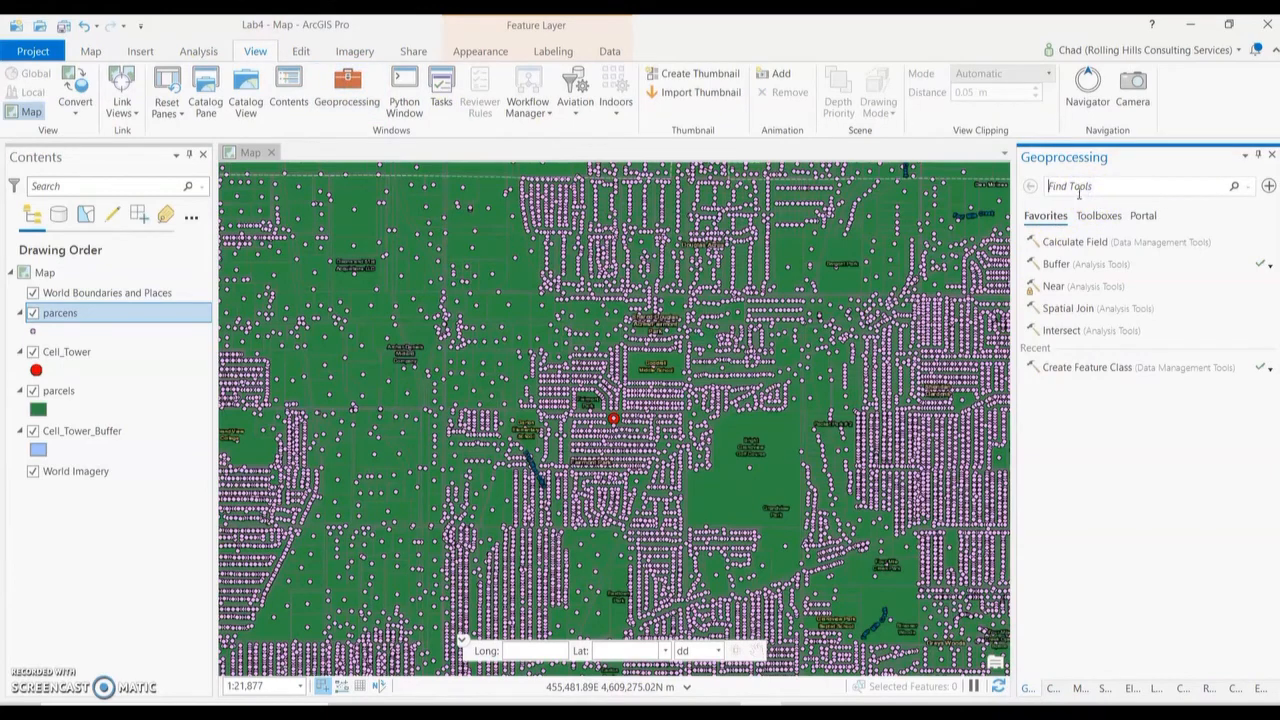
pyautogui.click(1064, 266)
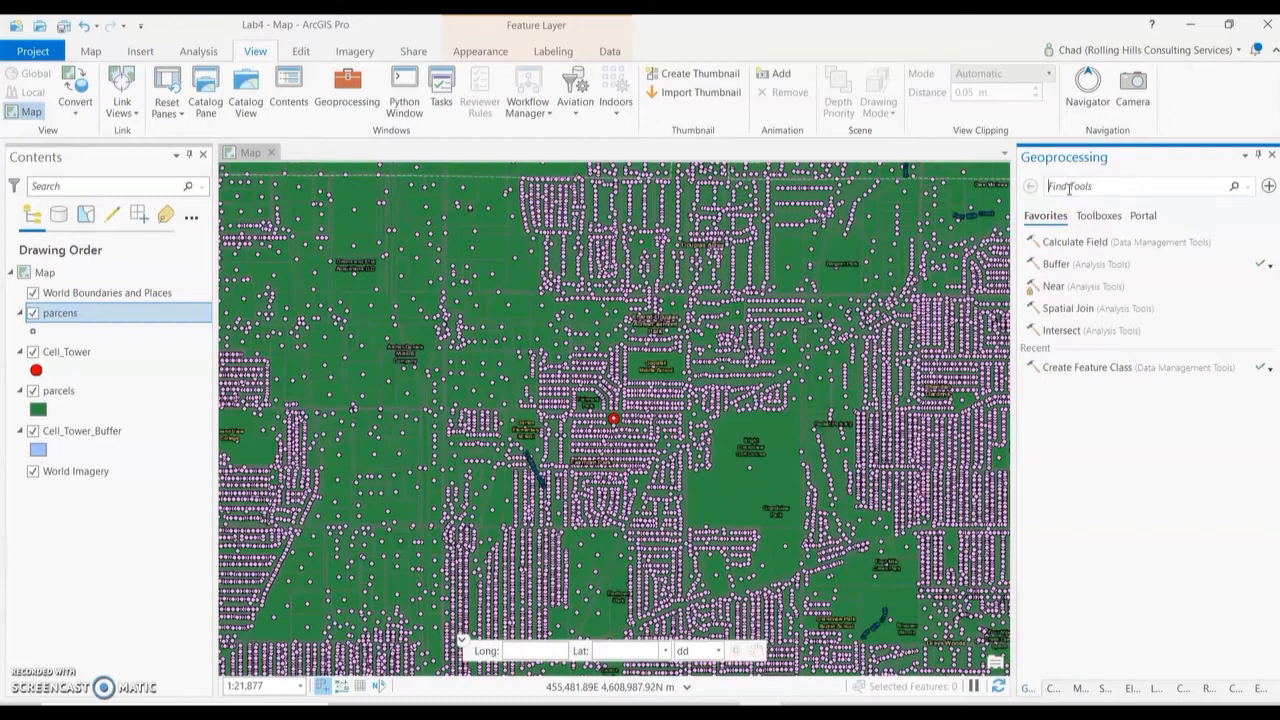
pyautogui.click(1078, 187)
pyautogui.click(1085, 186)
pyautogui.click(1087, 236)
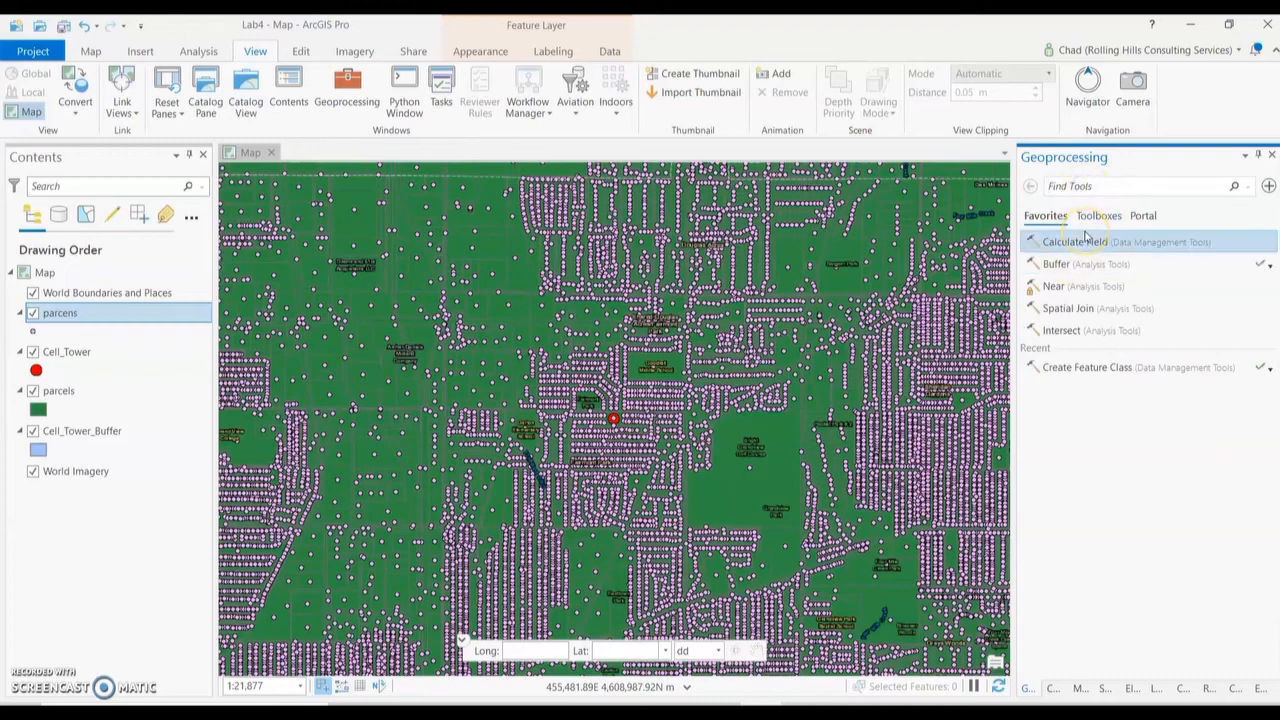
pyautogui.write('clip')
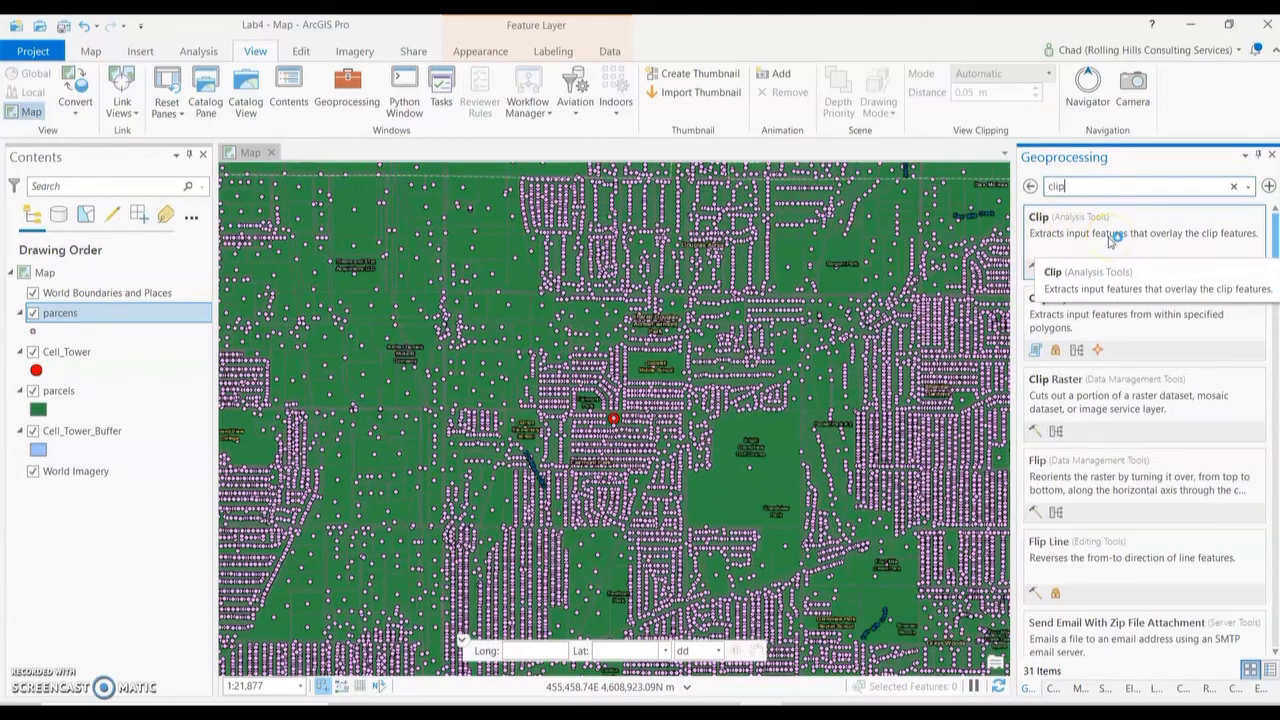
pyautogui.click(1085, 241)
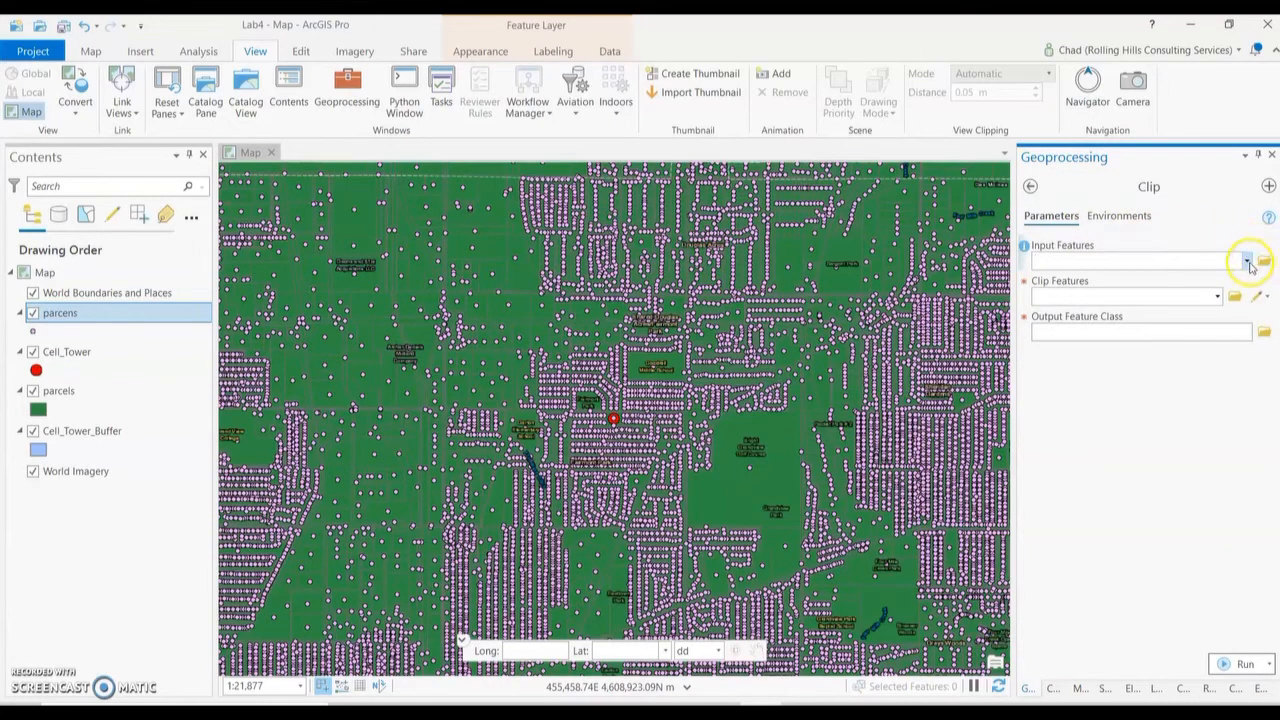
# Clip the parcels layer to Cell_Tower_Buffer, with parcels_Clip as the output feature class.
pyautogui.click(1247, 262)
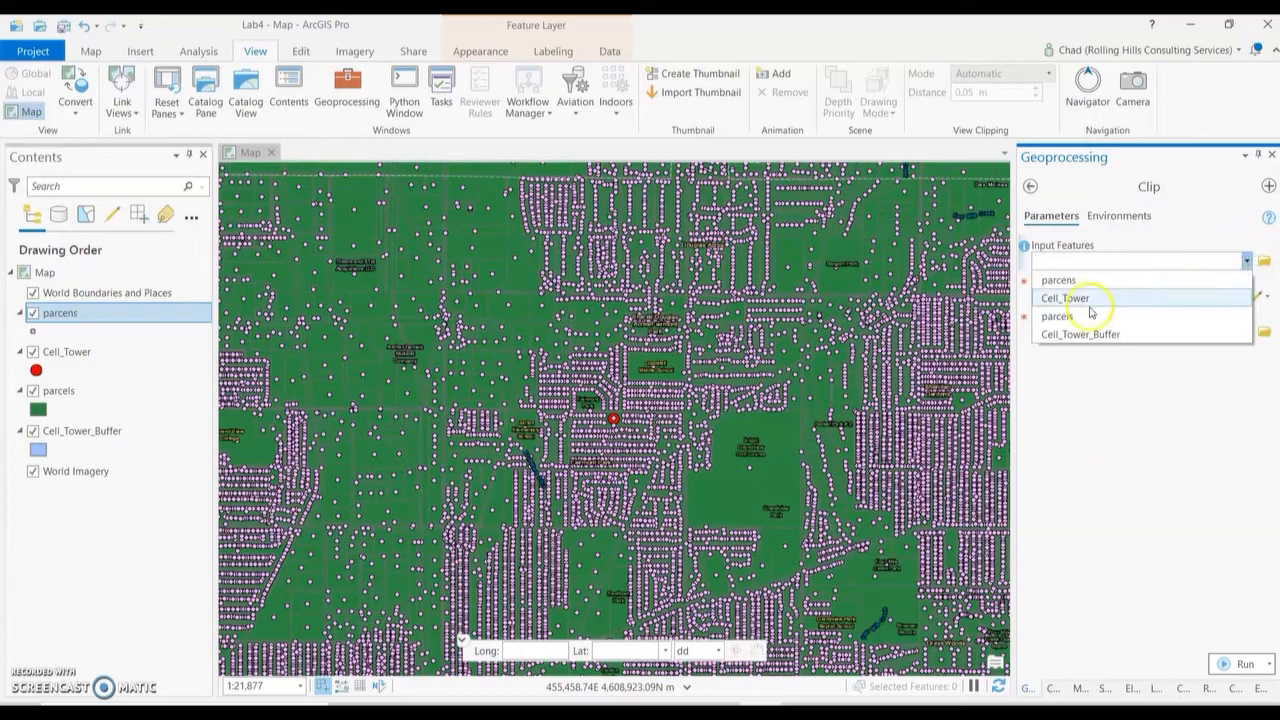
pyautogui.click(1087, 317)
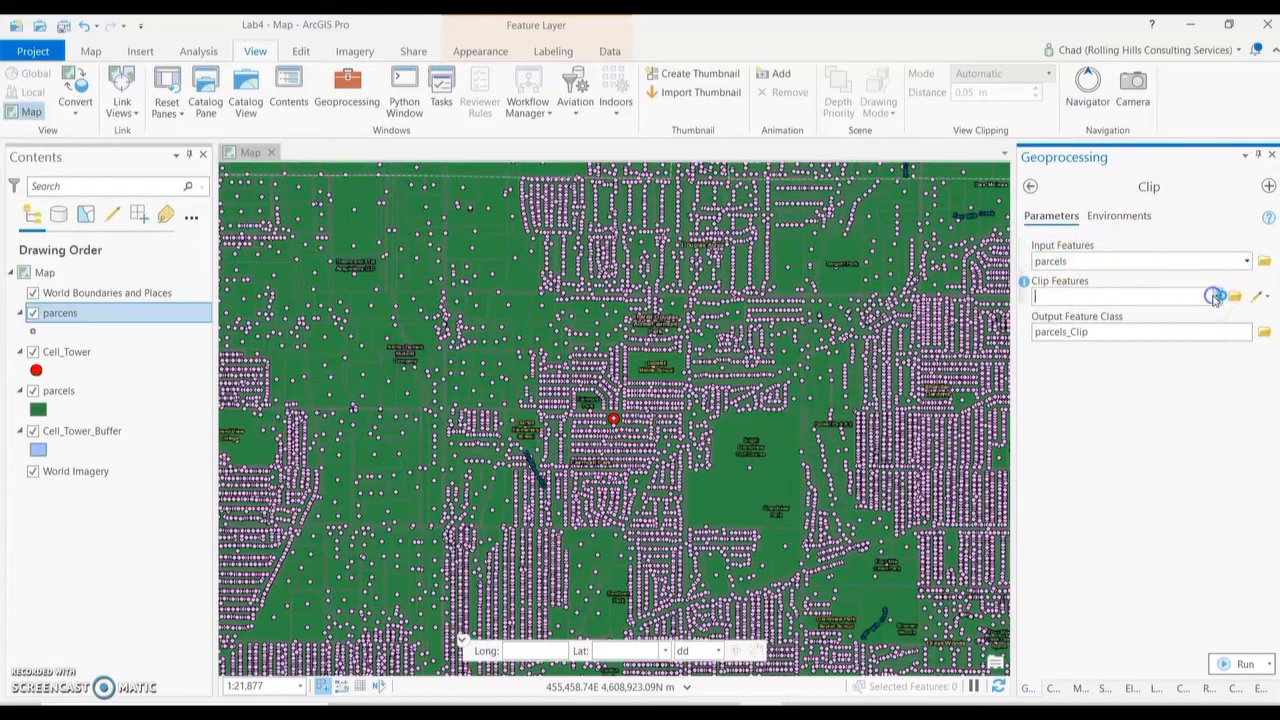
pyautogui.click(1218, 296)
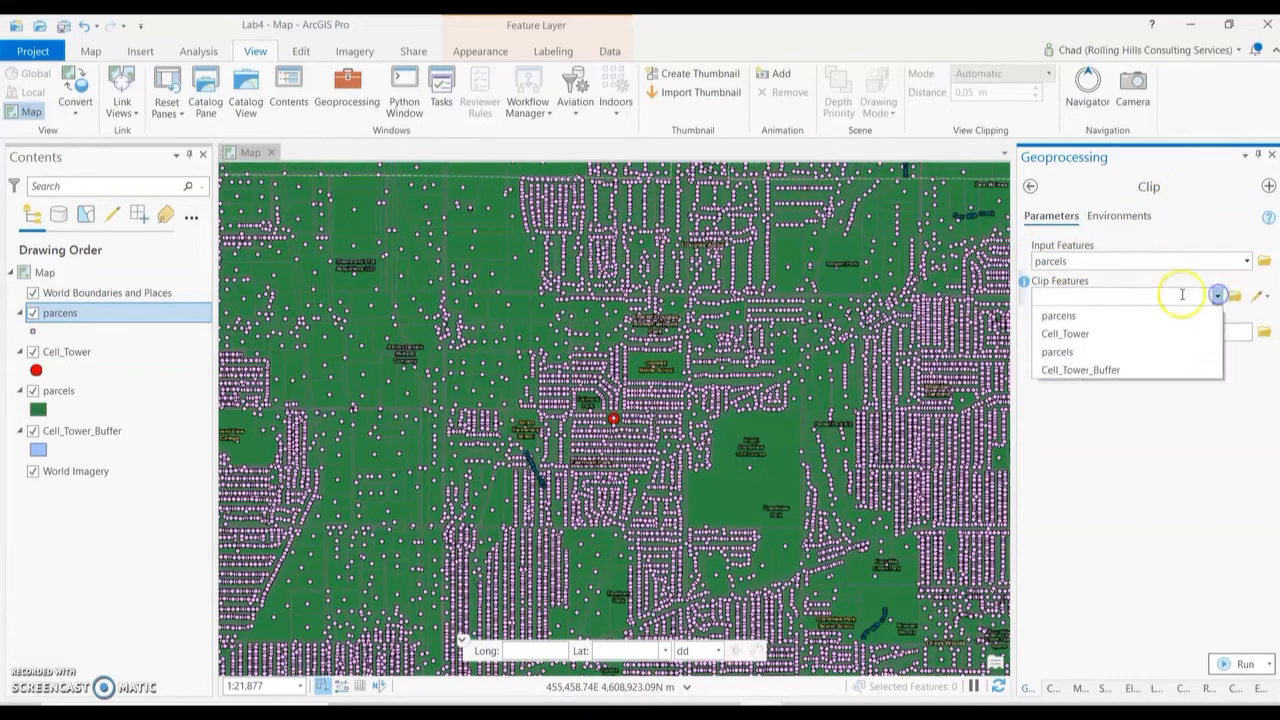
pyautogui.click(1115, 369)
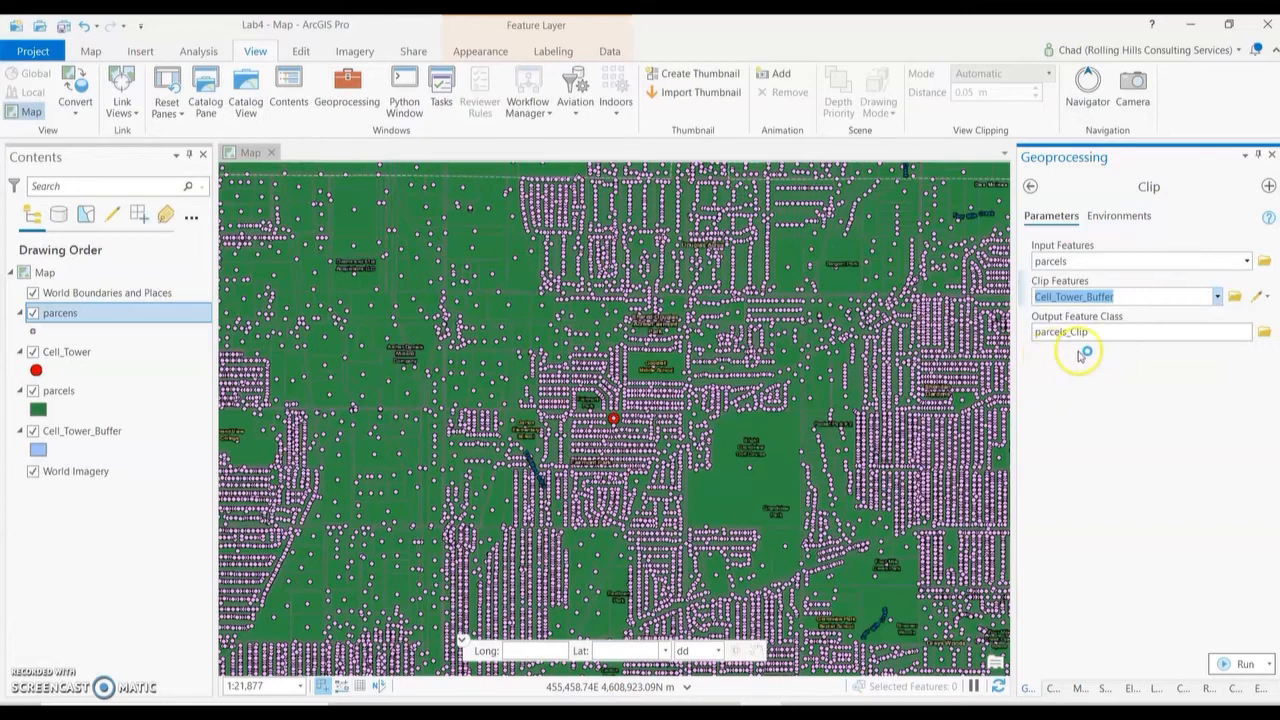
pyautogui.click(1240, 663)
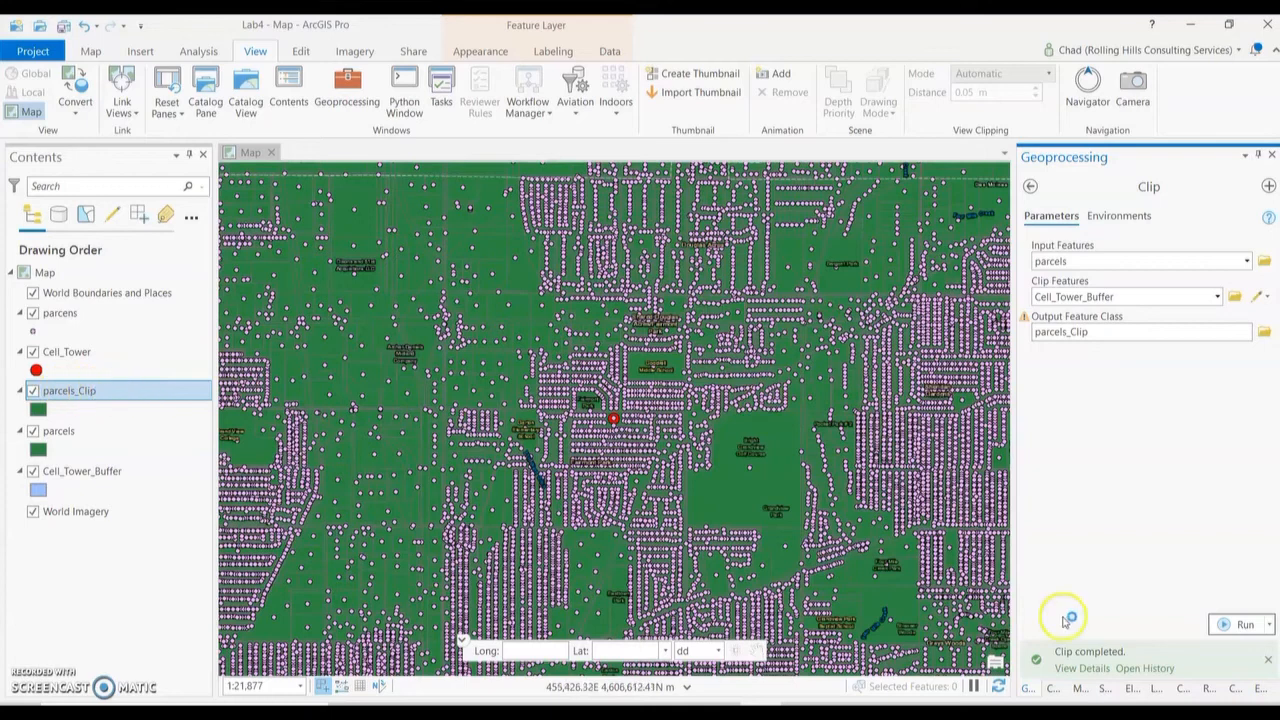
# Hide the original parcels layer to check the clipped area, and remove that layer from the map.
pyautogui.click(33, 432)
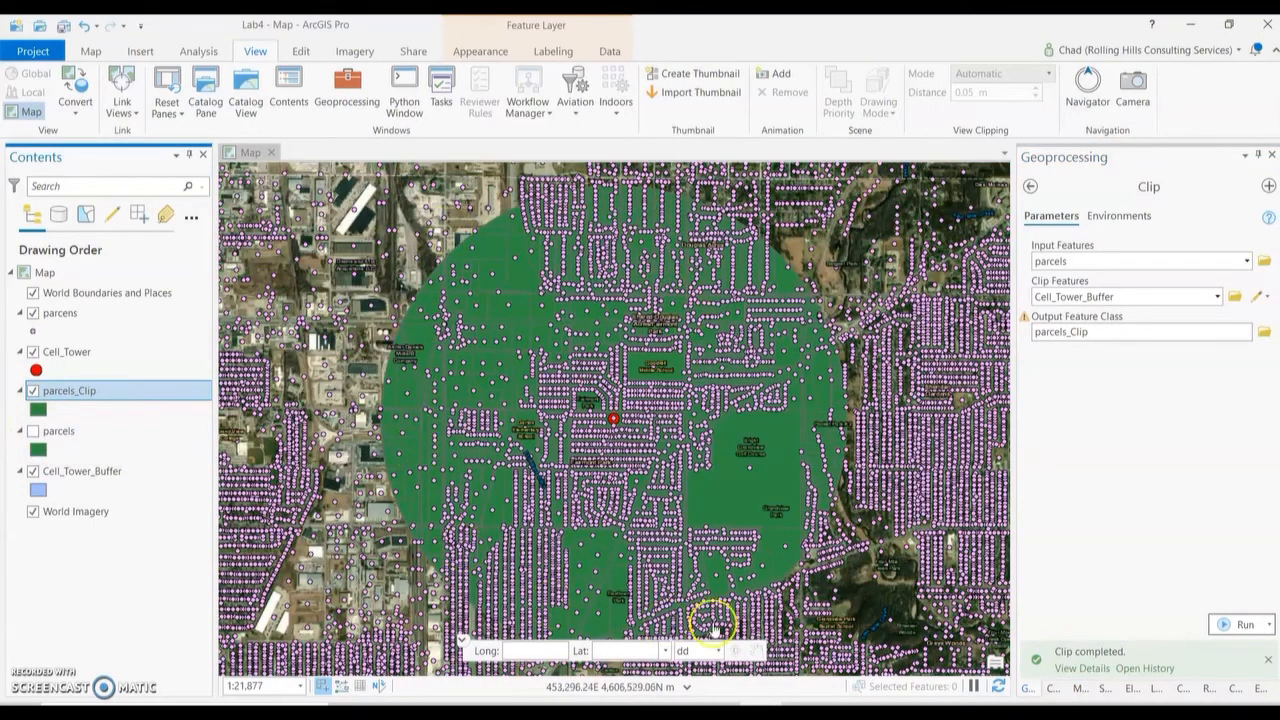
pyautogui.rightClick(75, 437)
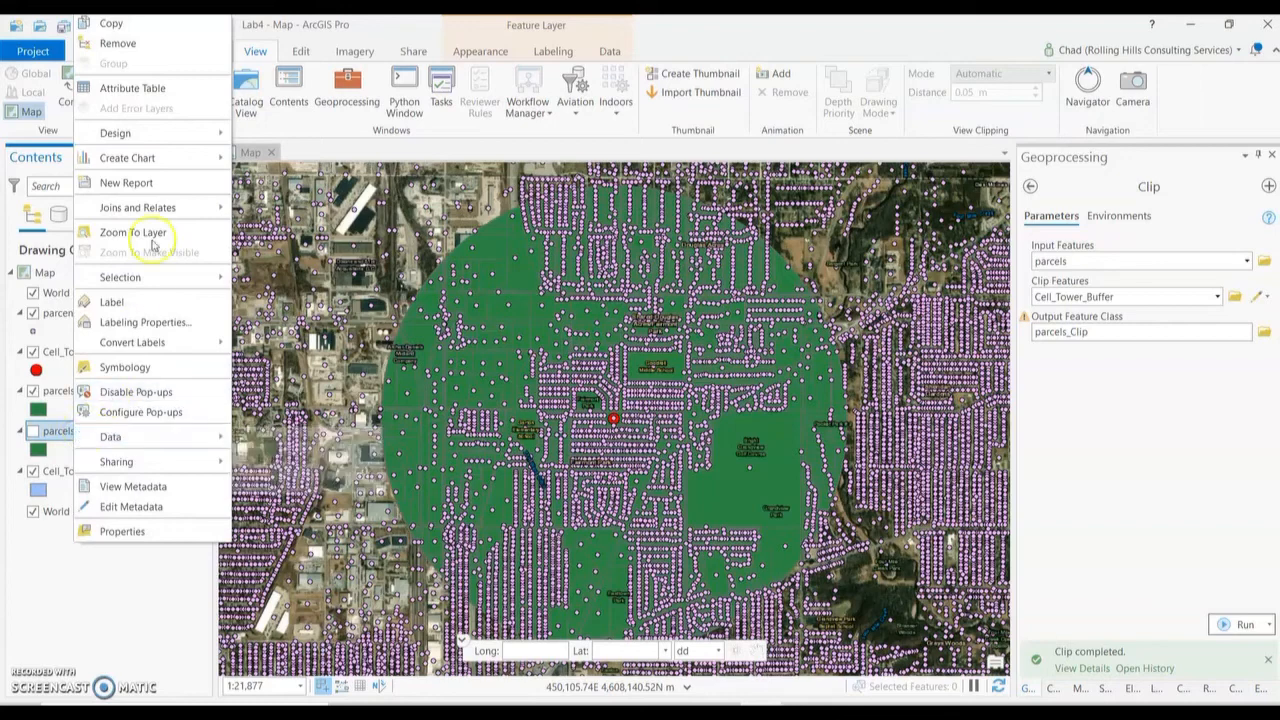
pyautogui.click(117, 43)
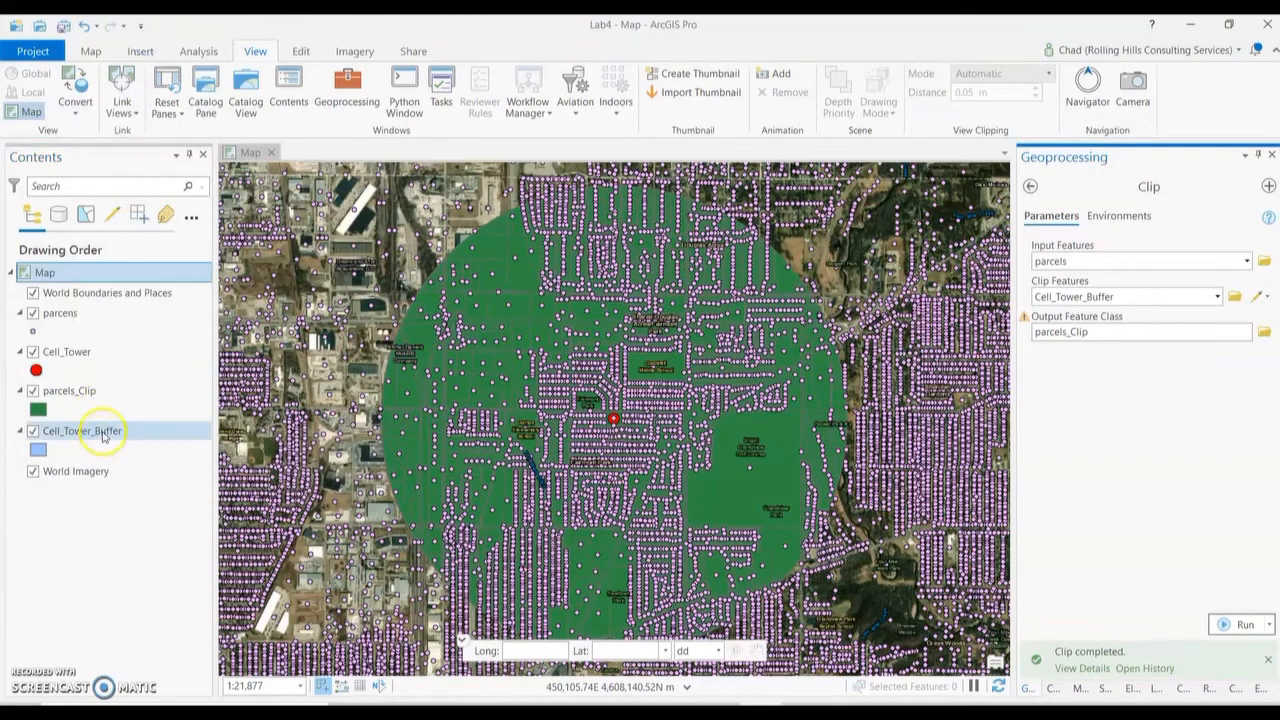
# Clip the parcens points to Cell_Tower_Buffer, with parcens_Clip as the output feature class.
pyautogui.click(61, 312)
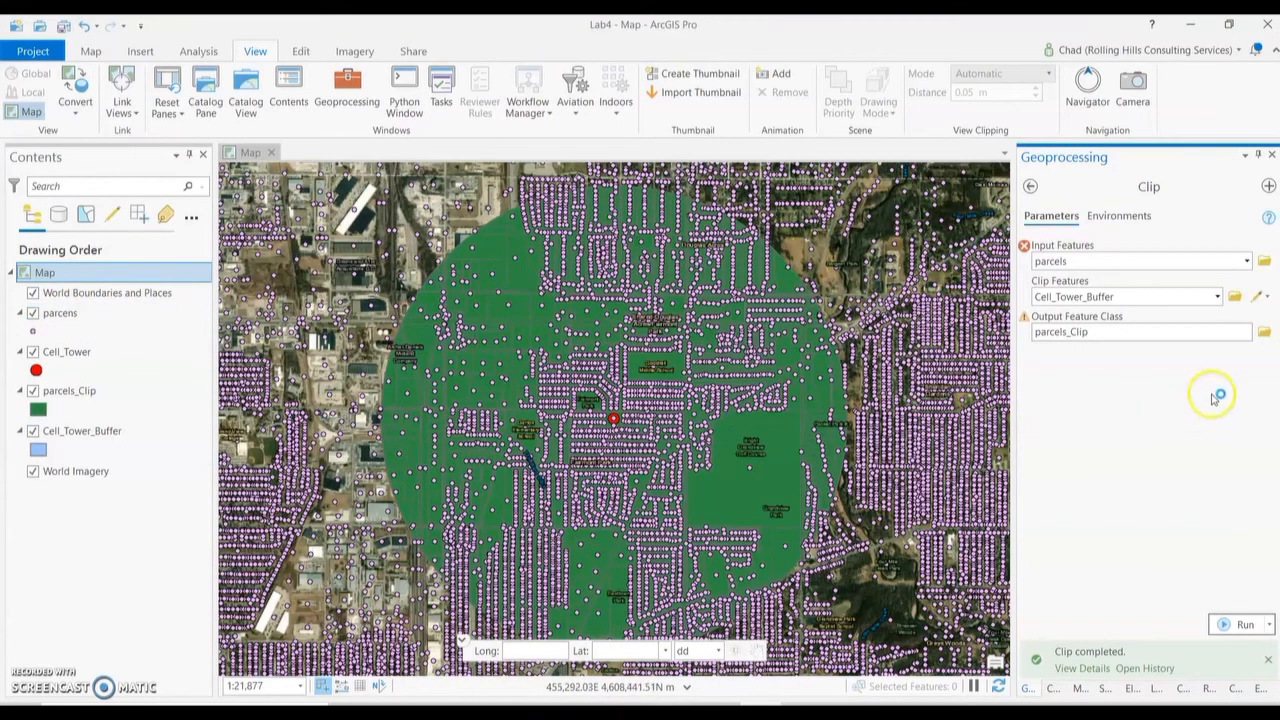
pyautogui.click(1246, 261)
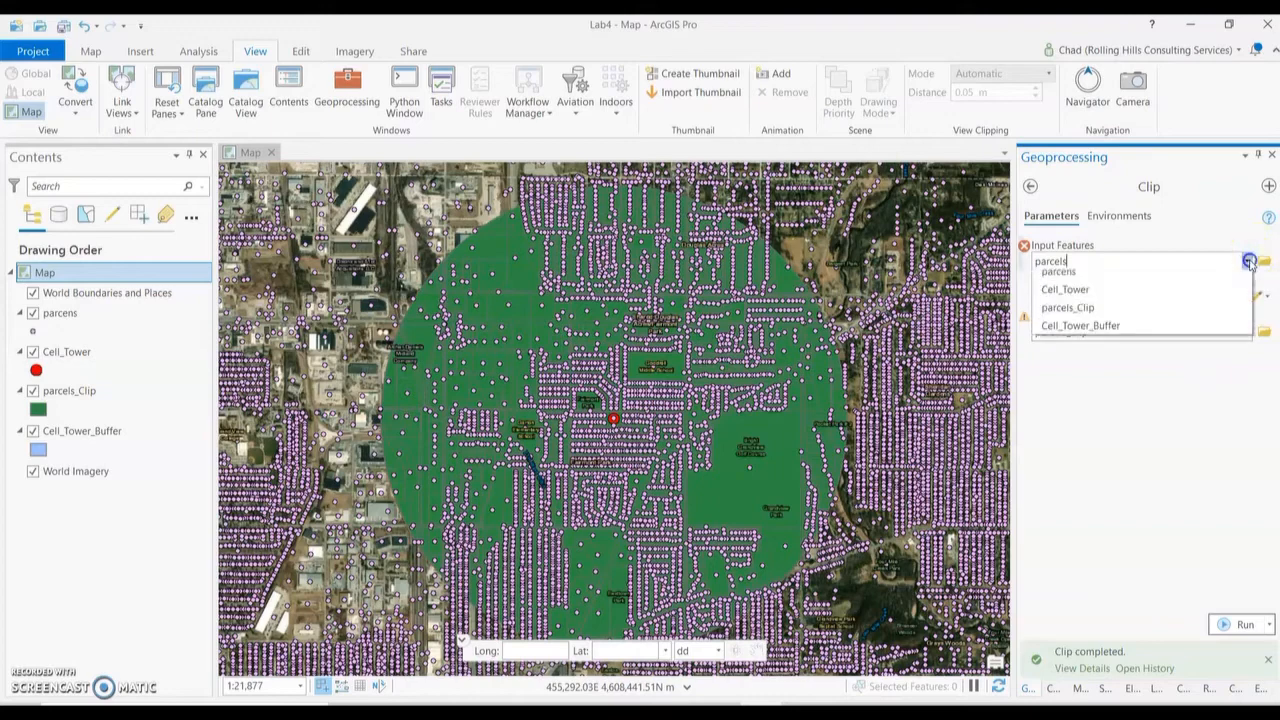
pyautogui.click(1115, 280)
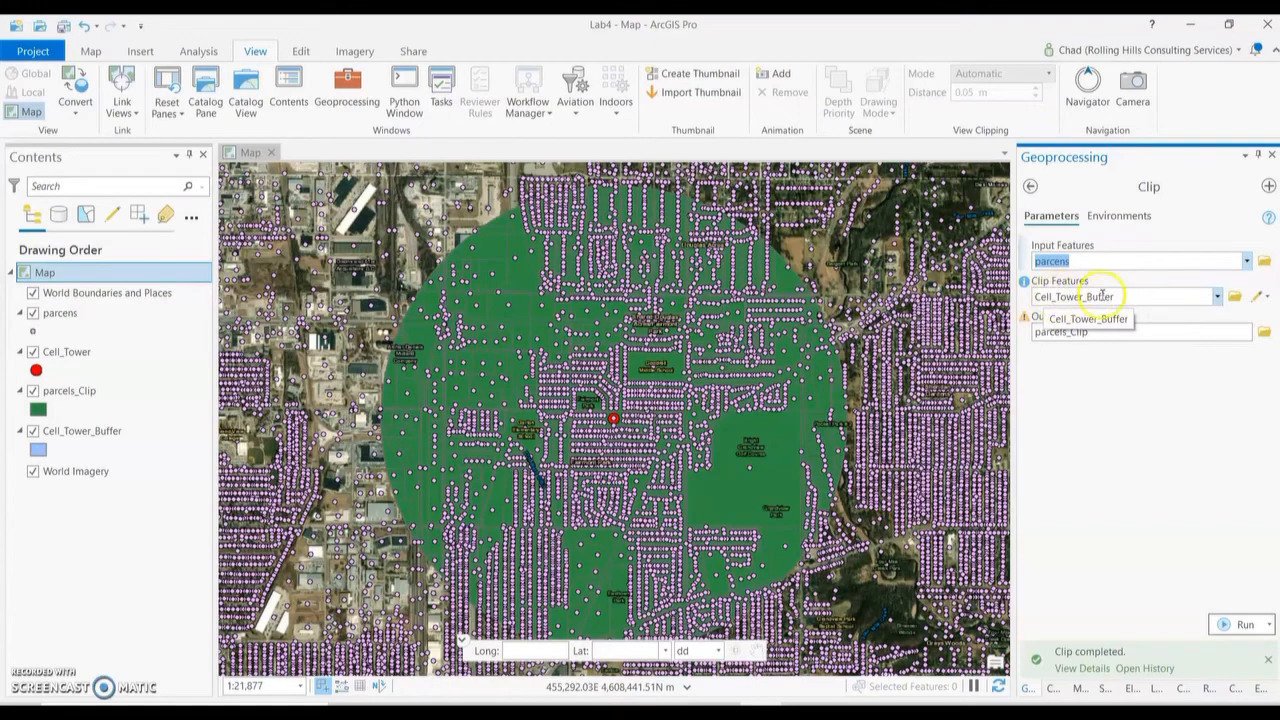
pyautogui.click(1063, 333)
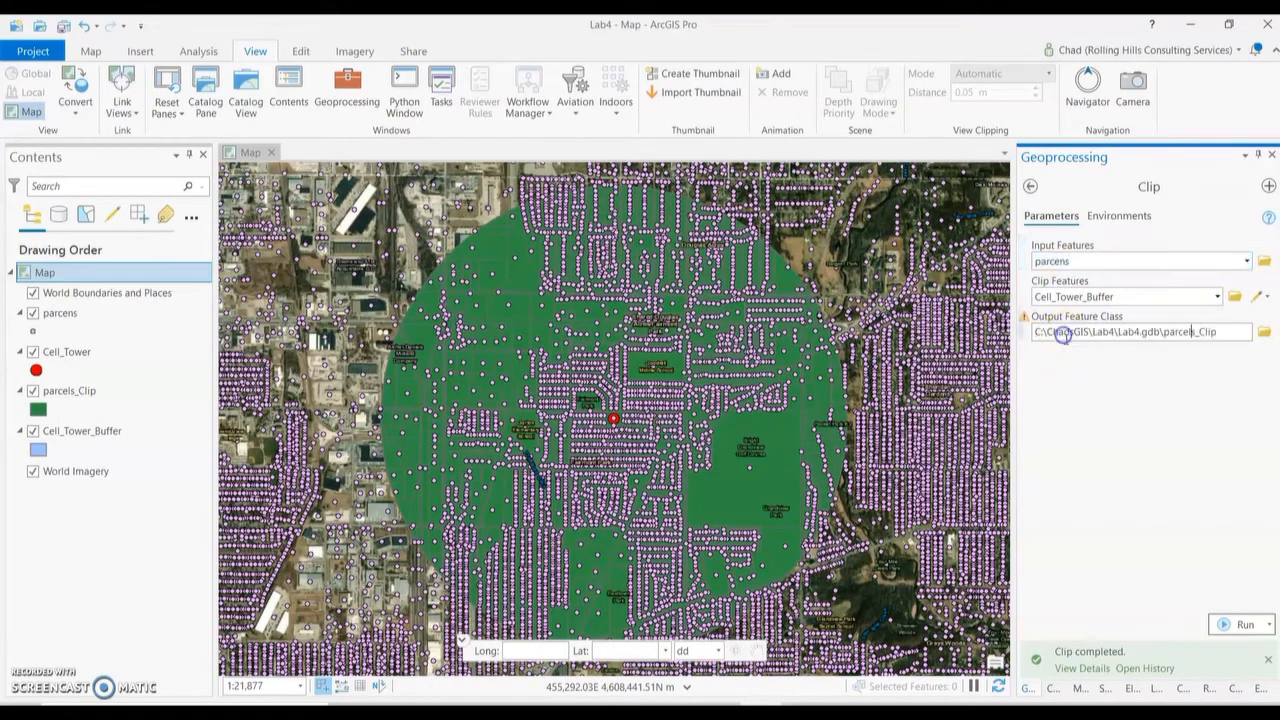
pyautogui.click(1245, 398)
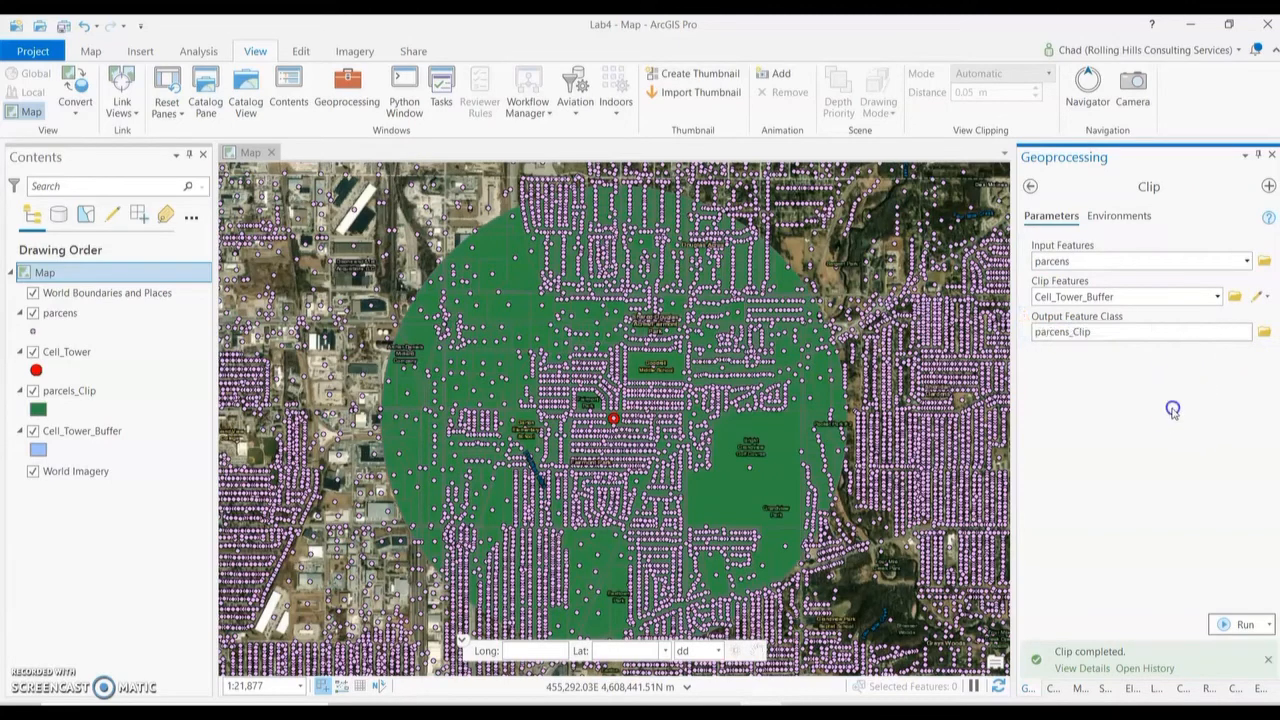
pyautogui.click(1236, 624)
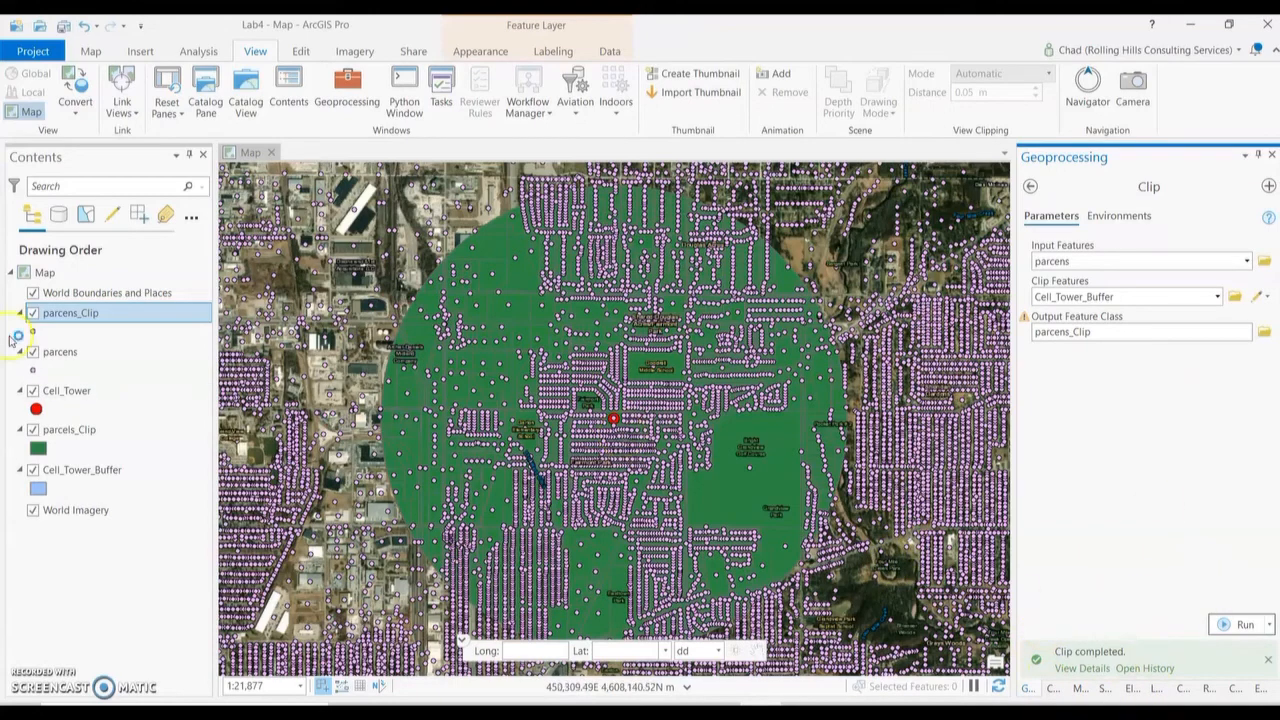
# Remove the original parcens layer and the Cell_Tower_Buffer layer from the map.
pyautogui.rightClick(73, 352)
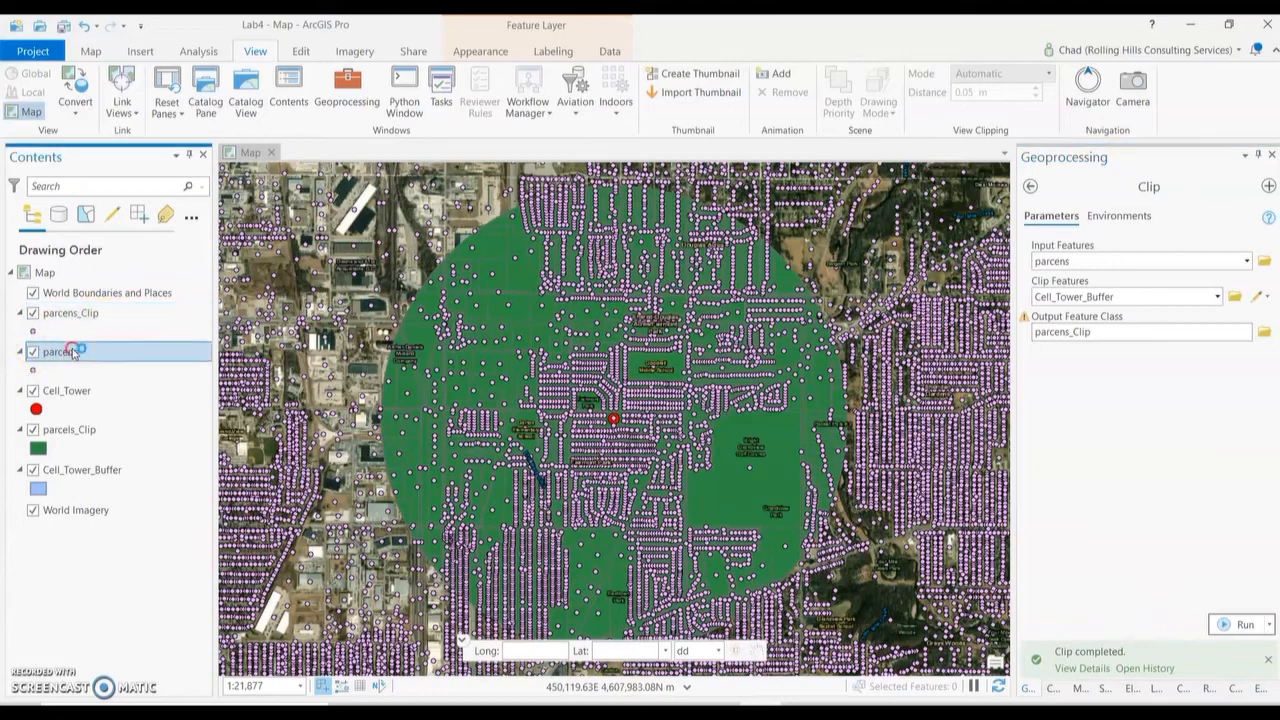
pyautogui.click(135, 199)
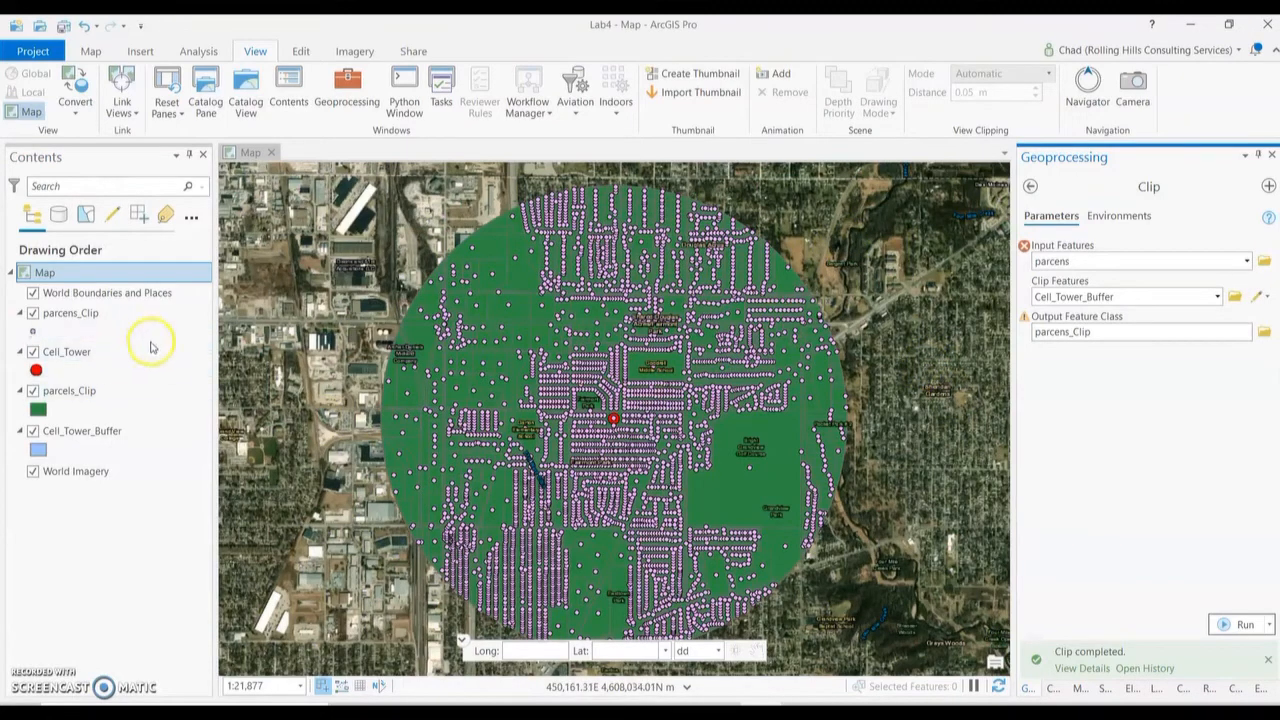
pyautogui.rightClick(87, 431)
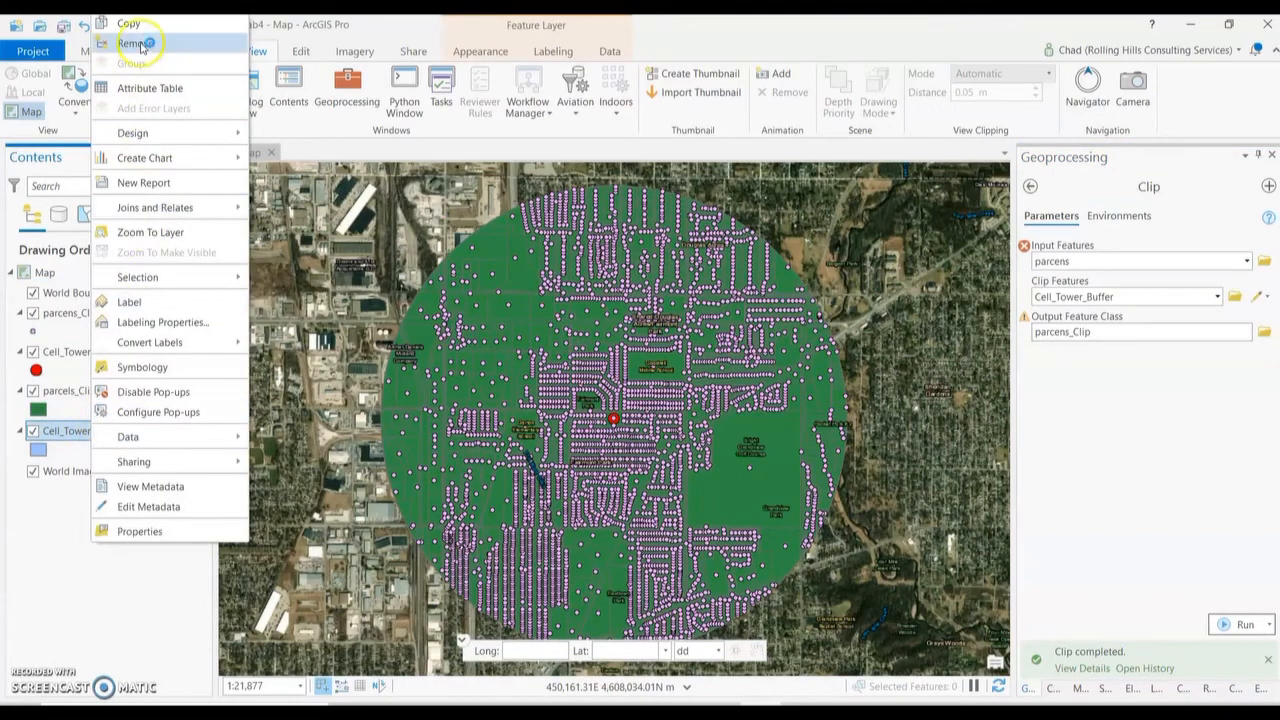
pyautogui.click(141, 45)
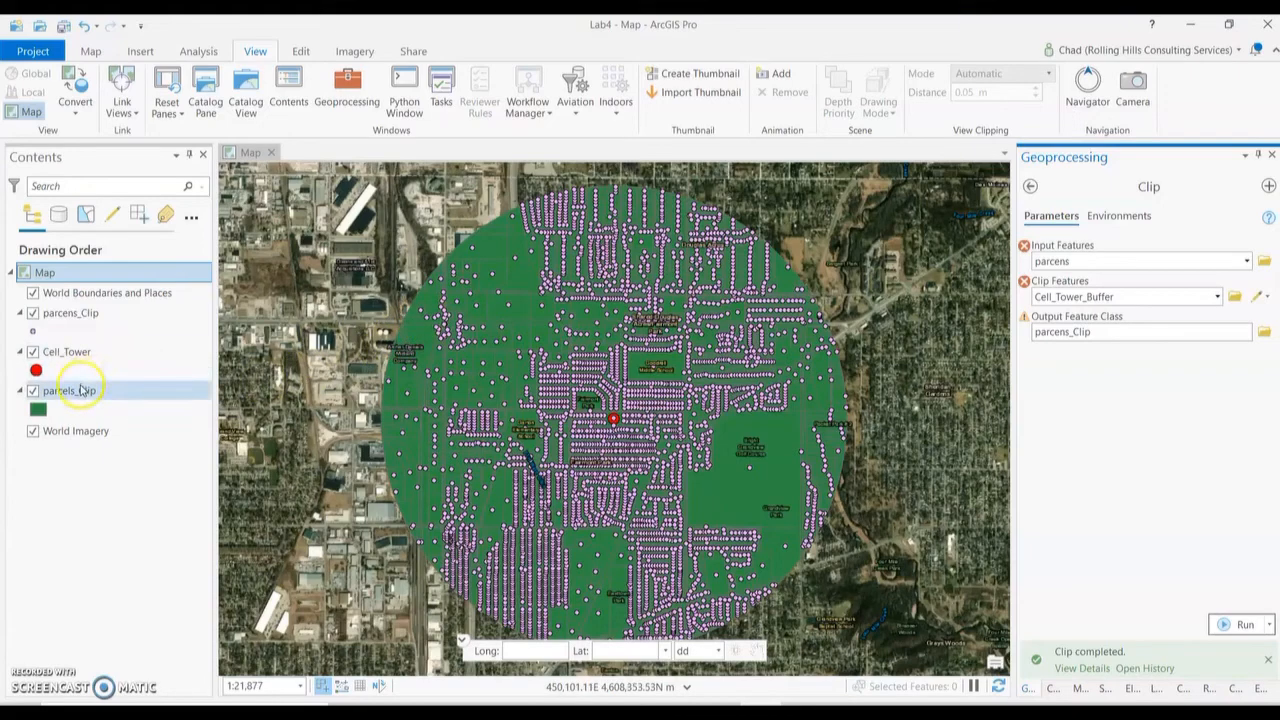
# Open the attribute table of the parcens_Clip layer and examine the values in the year_built field.
pyautogui.rightClick(97, 318)
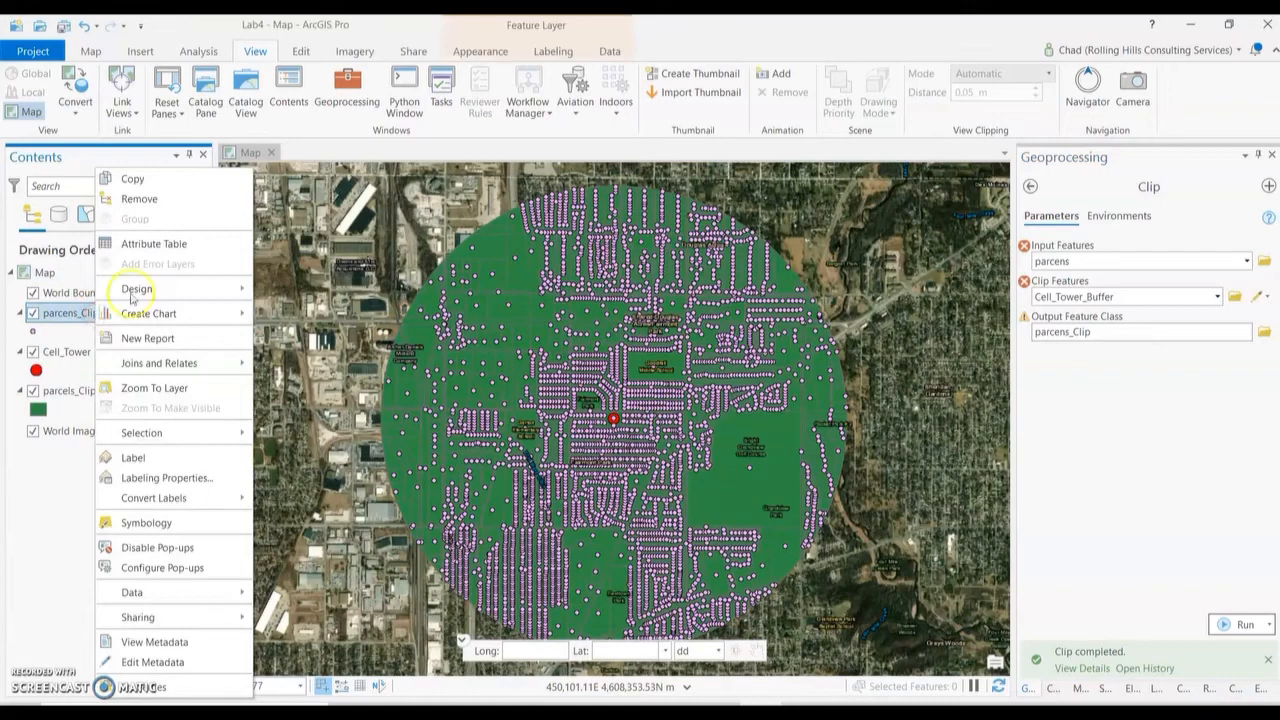
pyautogui.click(160, 243)
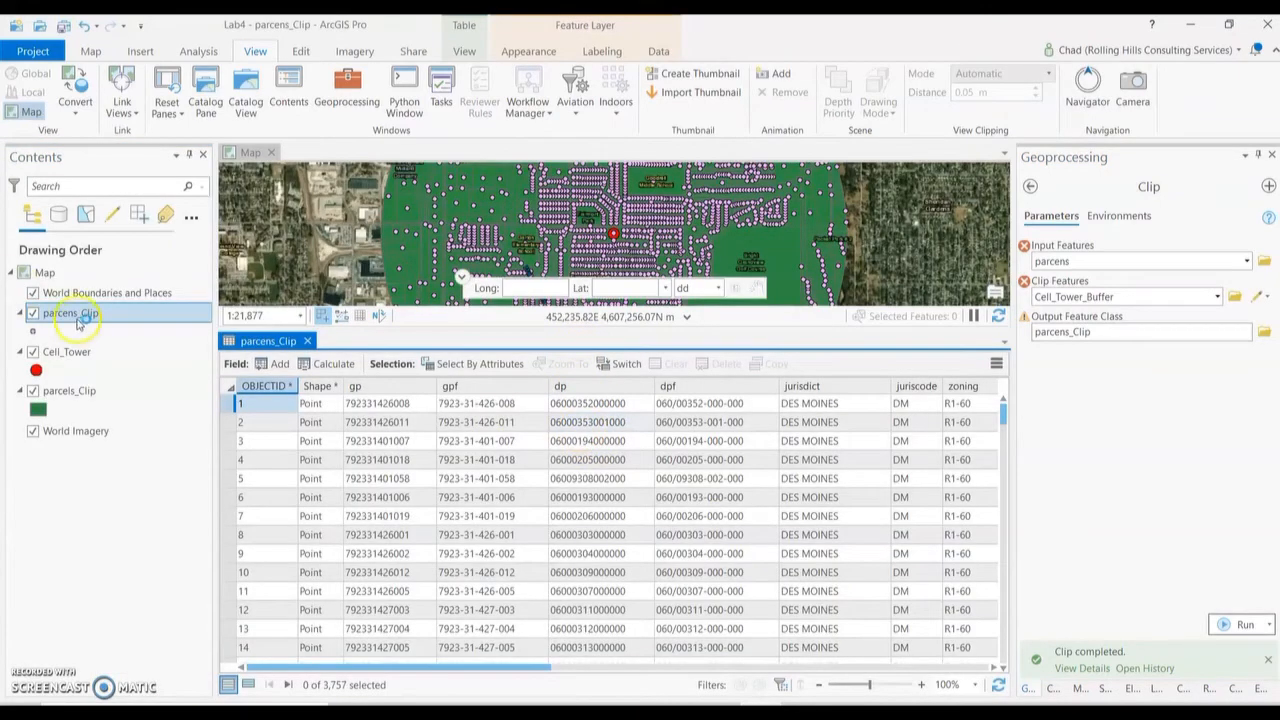
pyautogui.rightClick(77, 320)
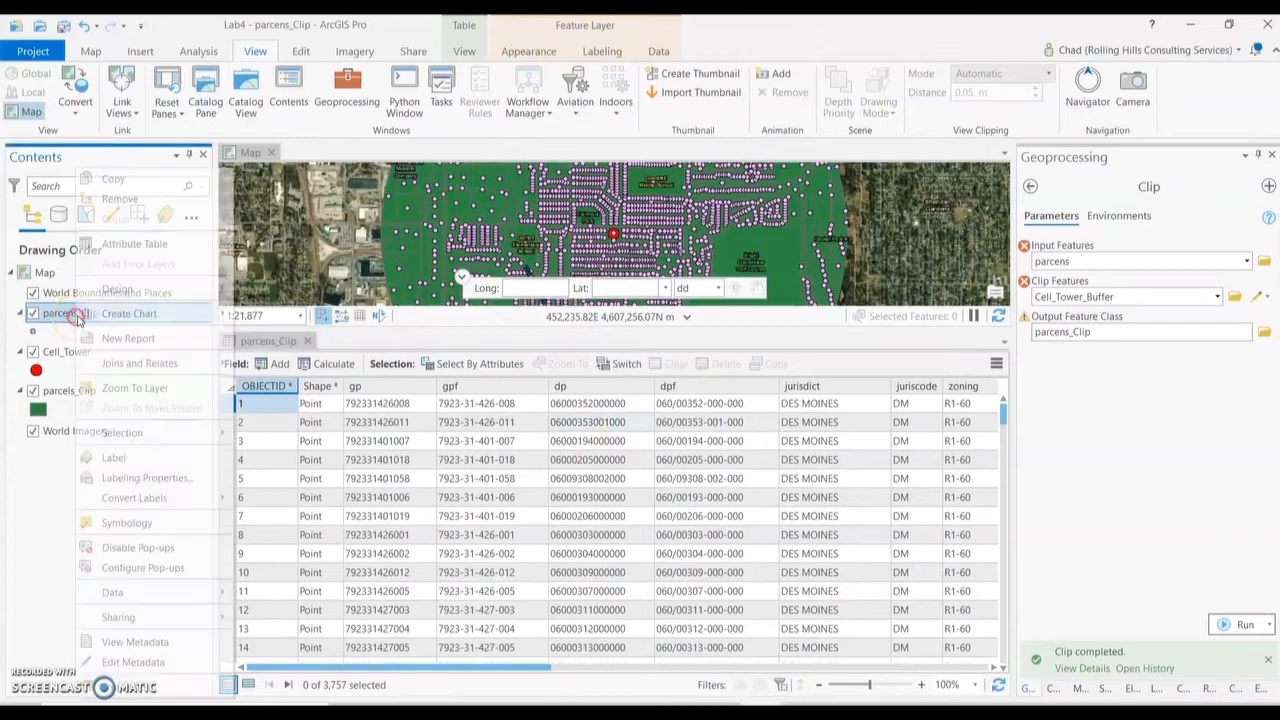
pyautogui.click(549, 340)
pyautogui.moveTo(530, 672); pyautogui.dragTo(894, 651)
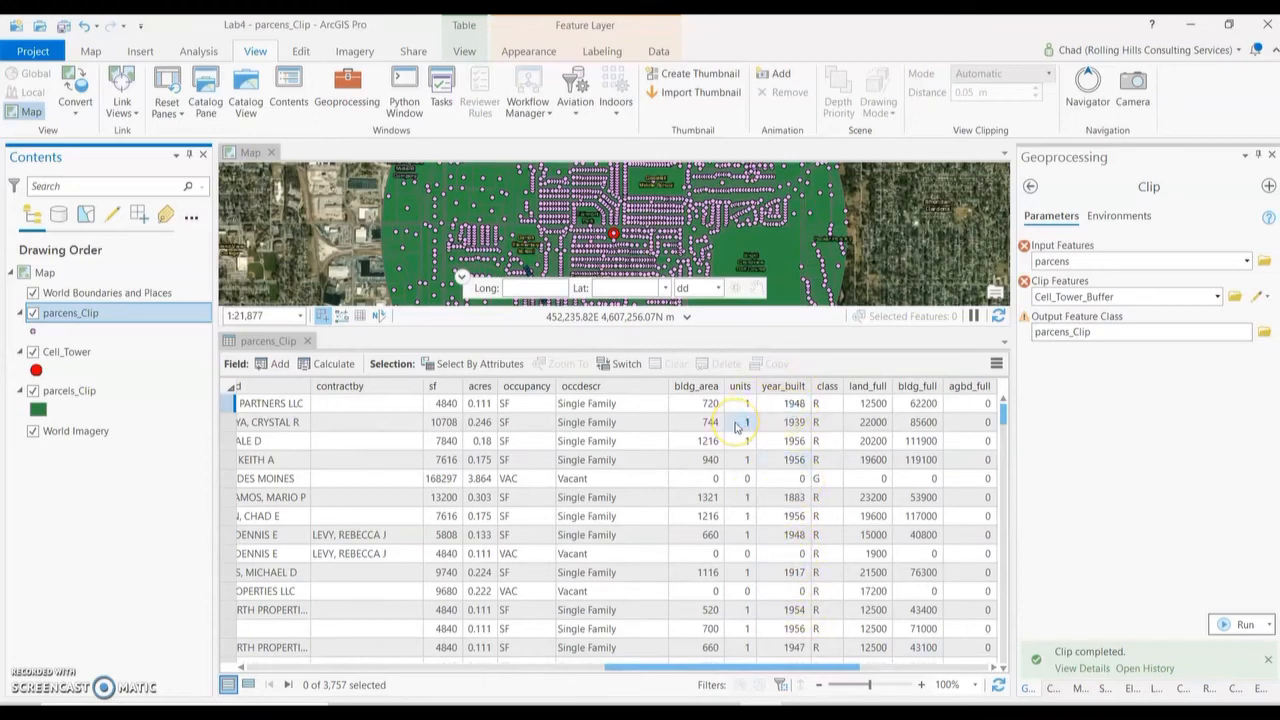
pyautogui.click(803, 498)
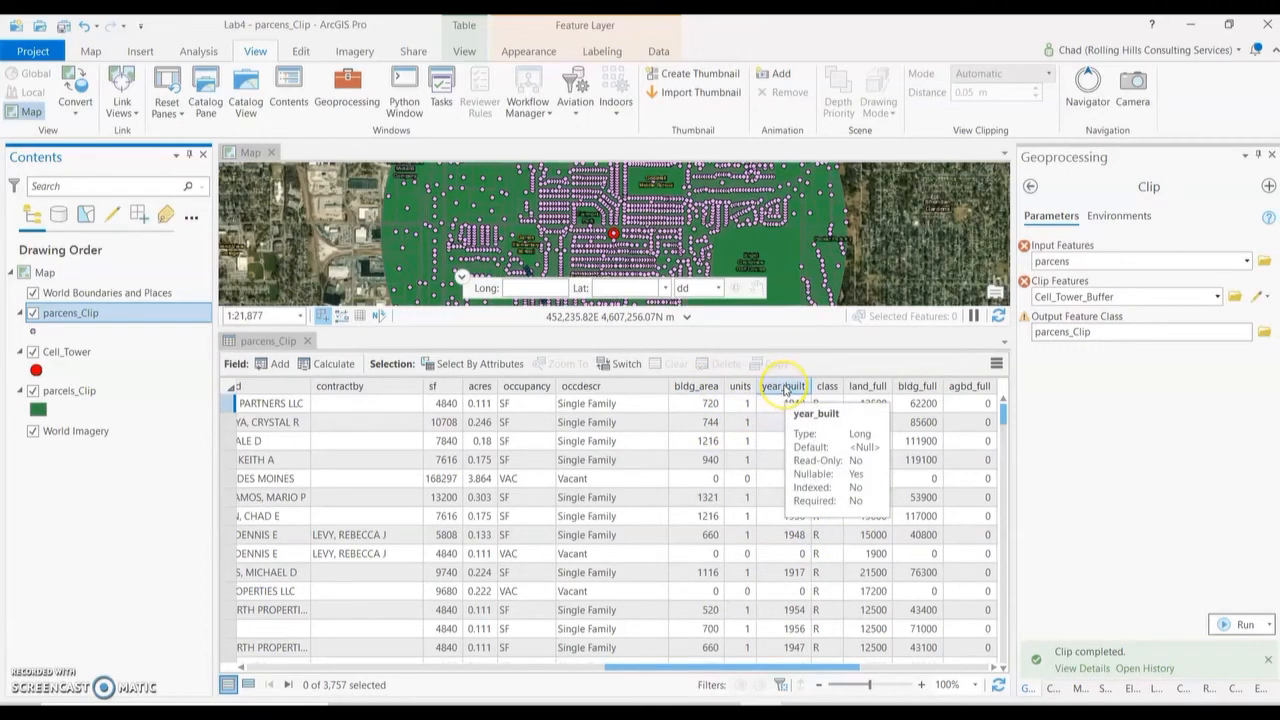
# Sort the parcens_Clip table by year_built in ascending order, review the lowest values, and close the table.
pyautogui.rightClick(787, 386)
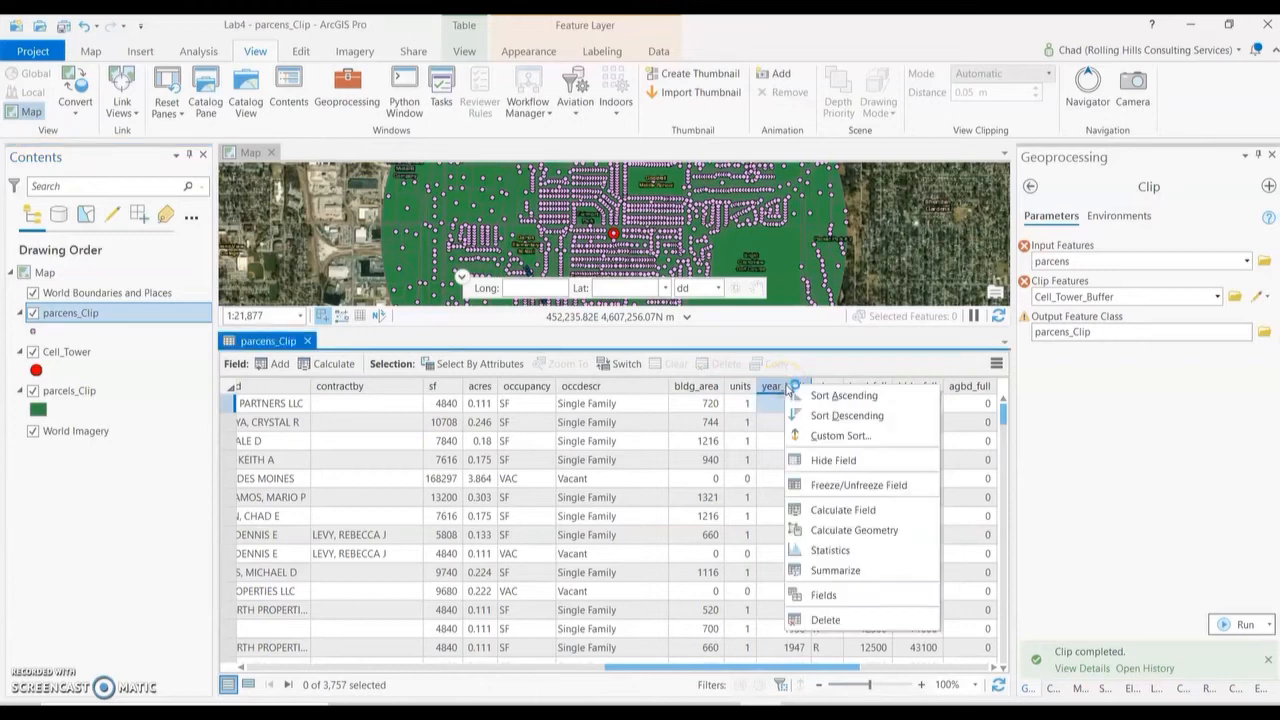
pyautogui.click(801, 461)
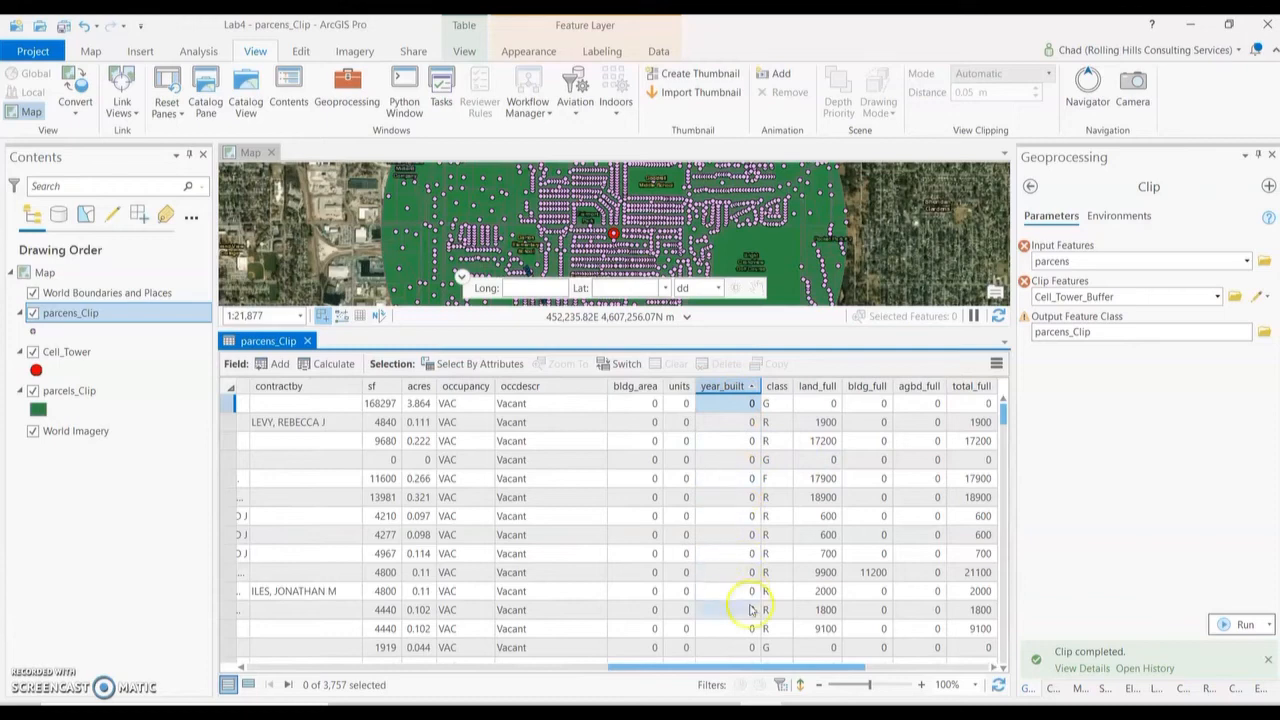
pyautogui.click(773, 449)
pyautogui.moveTo(1005, 412)
pyautogui.mouseDown()
pyautogui.moveTo(1007, 433)
pyautogui.moveTo(1001, 409)
pyautogui.mouseUp()
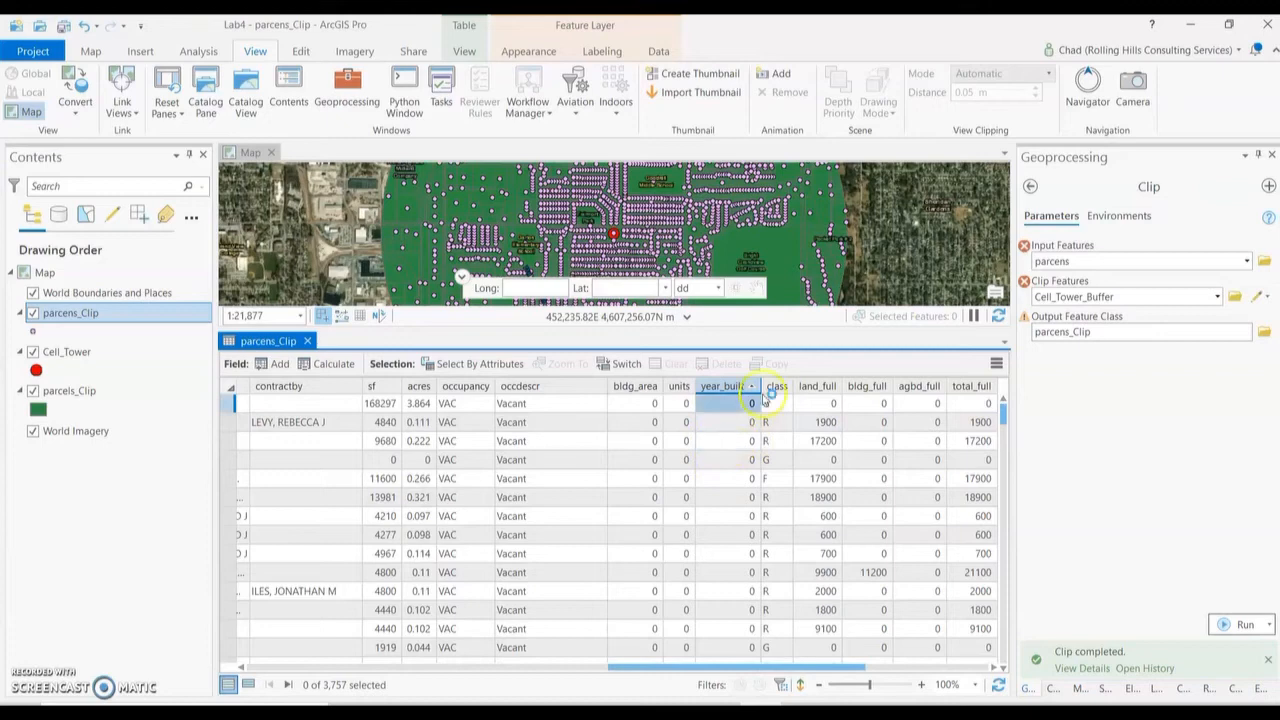
pyautogui.click(308, 341)
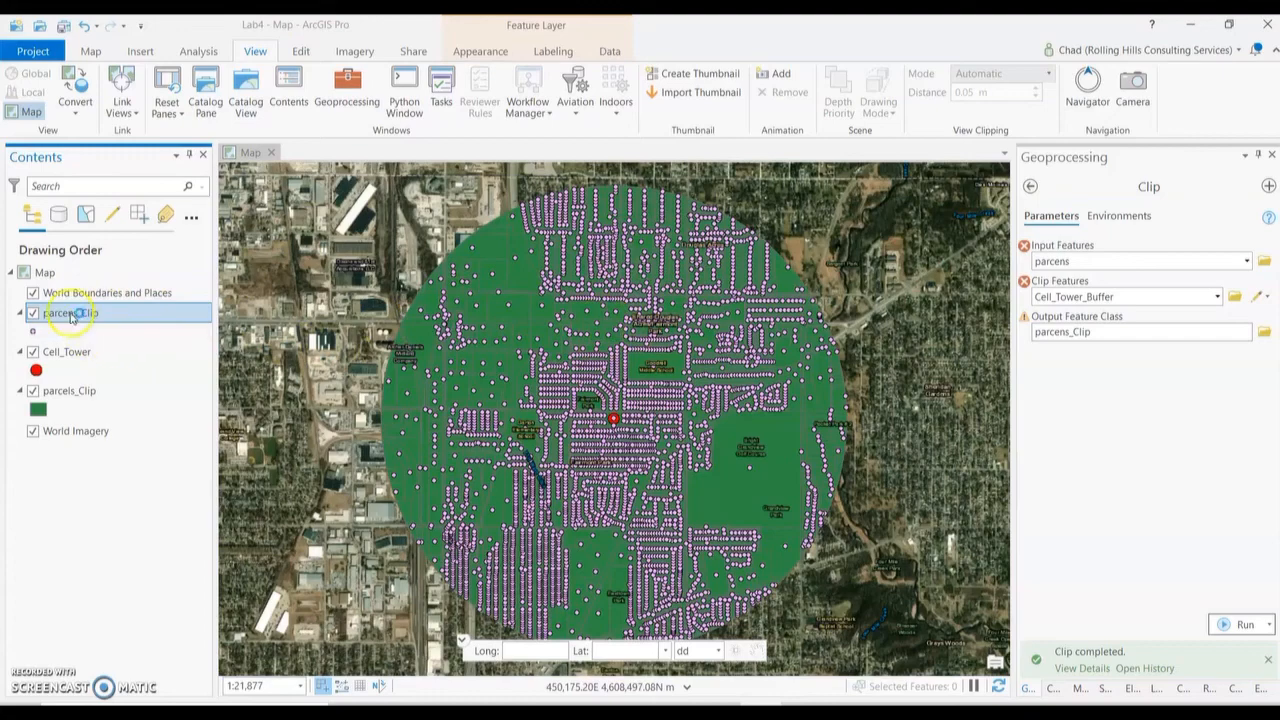
# Show the feature creation templates available for the map's editable layers.
pyautogui.click(301, 51)
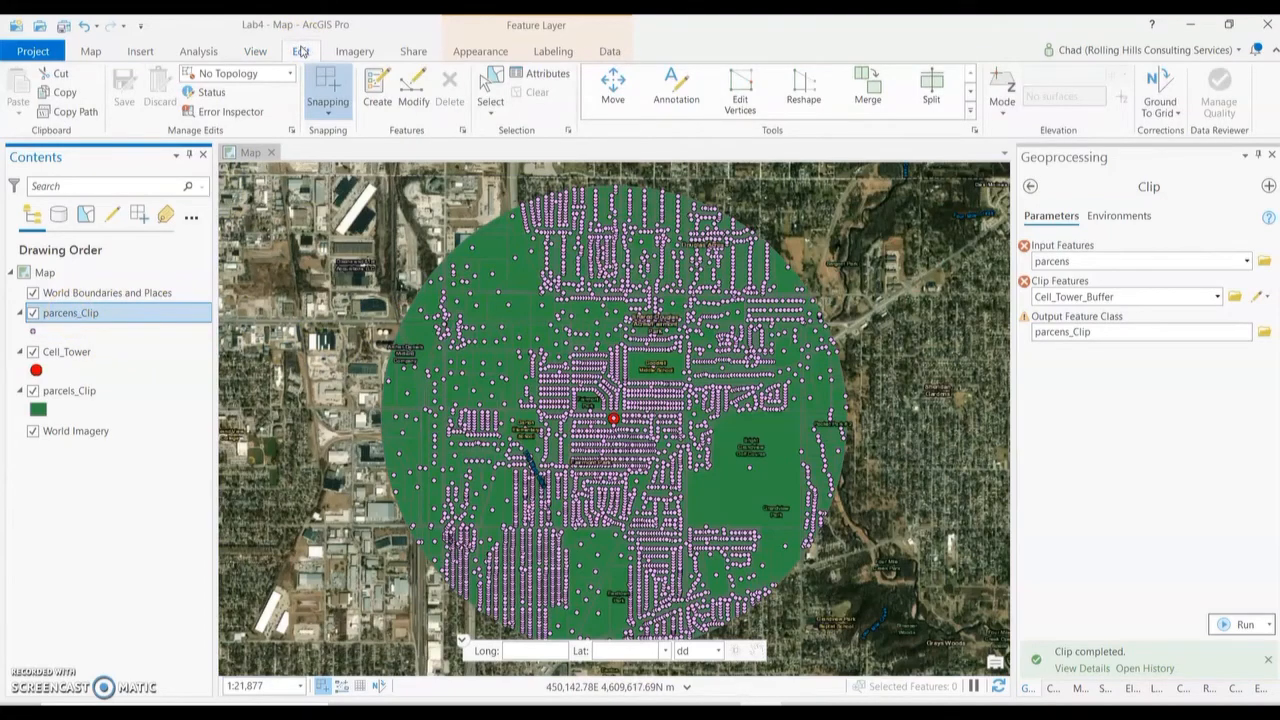
pyautogui.click(388, 88)
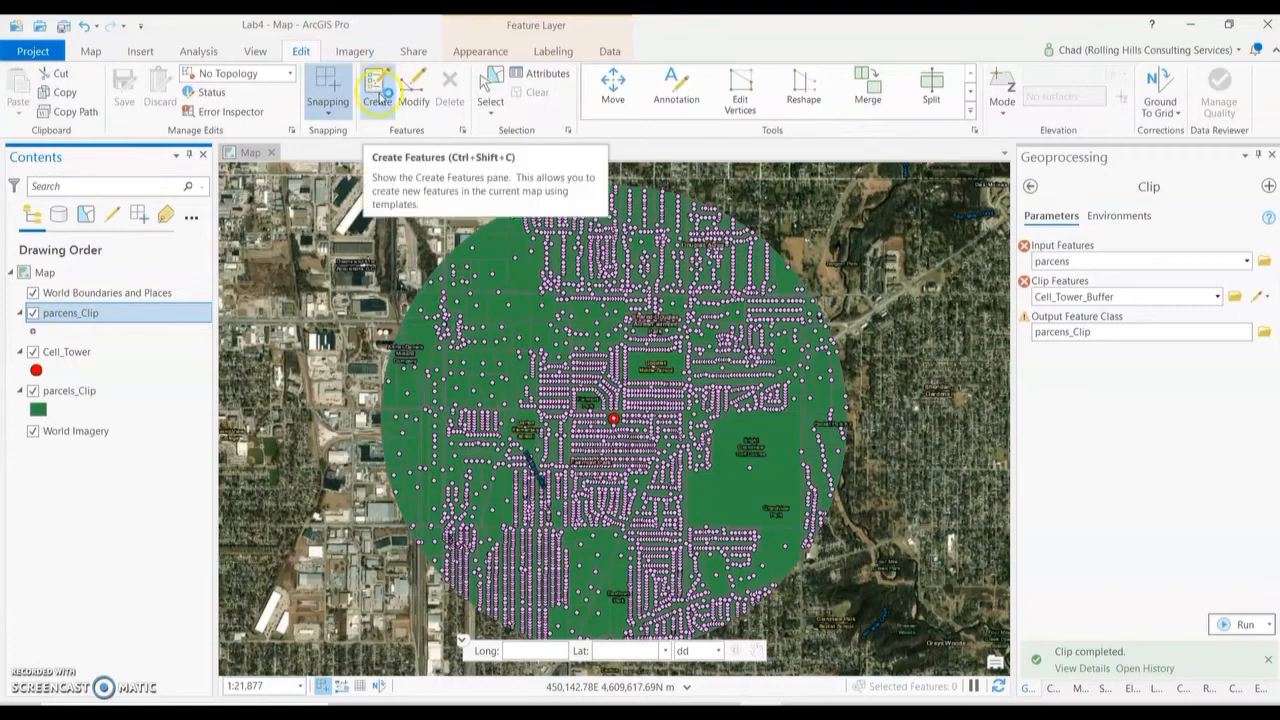
pyautogui.click(381, 94)
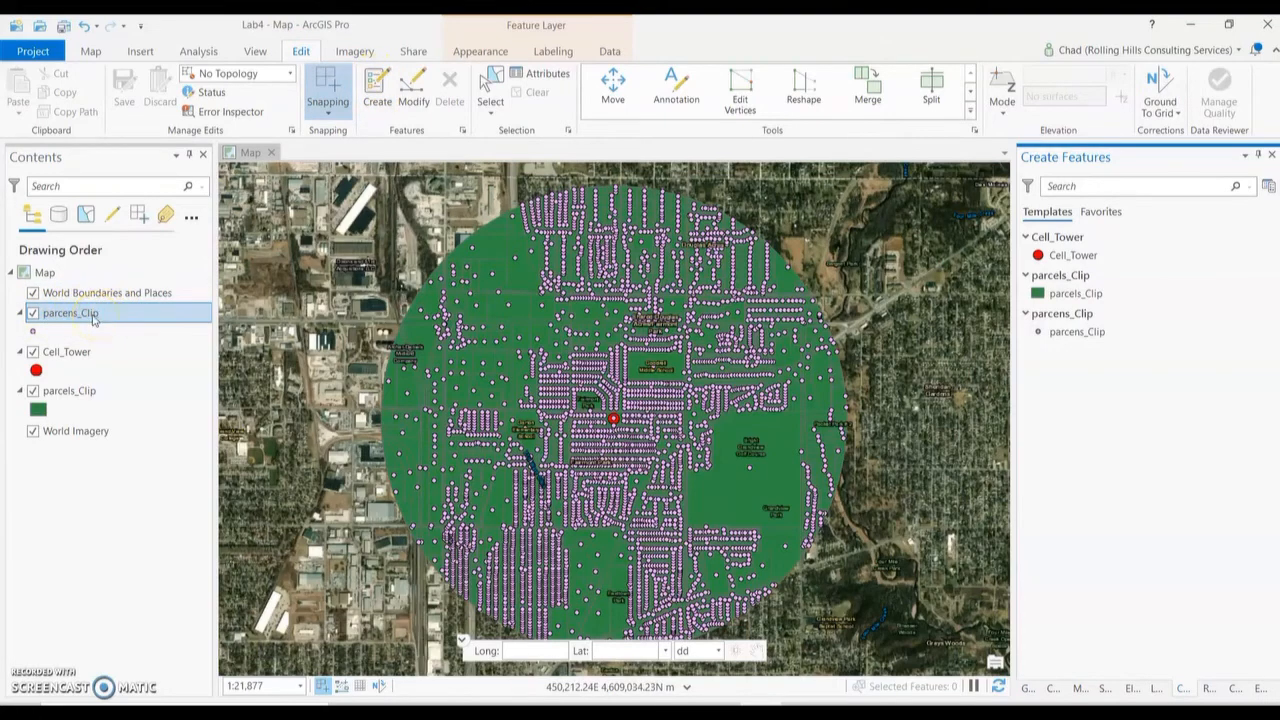
# Start a new definition query in the layer properties of parcens_Clip.
pyautogui.rightClick(94, 318)
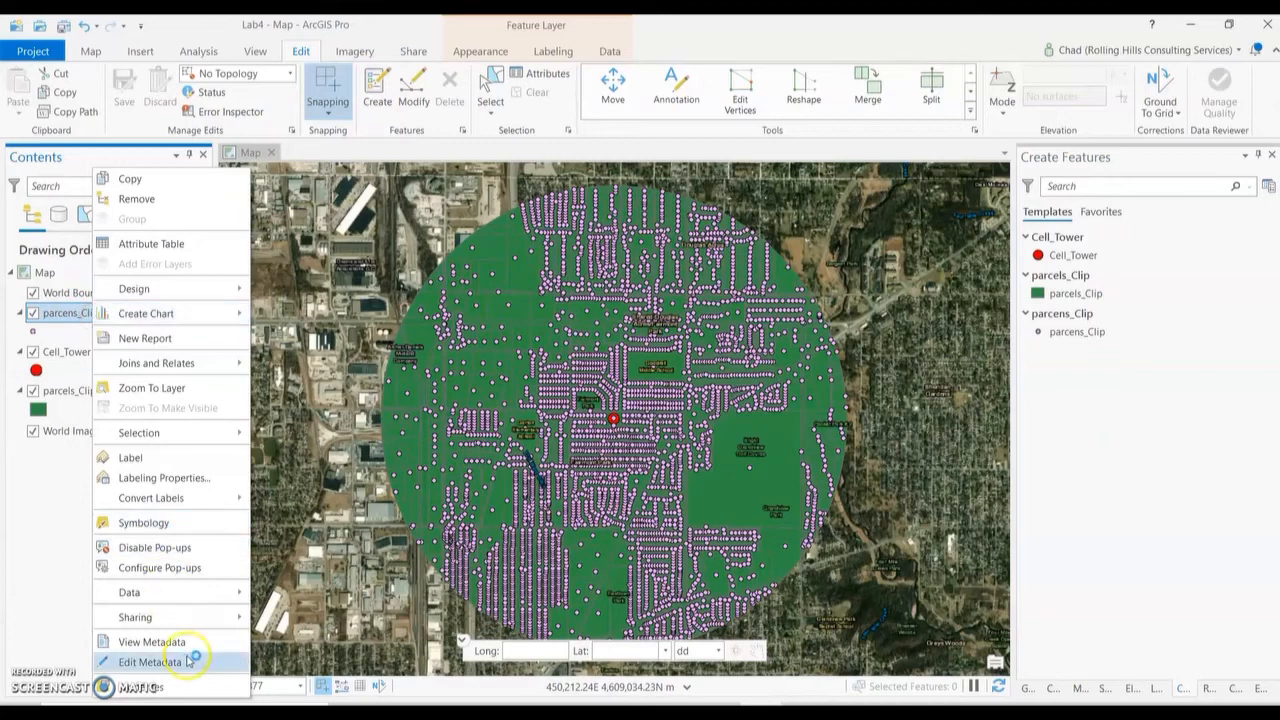
pyautogui.click(190, 689)
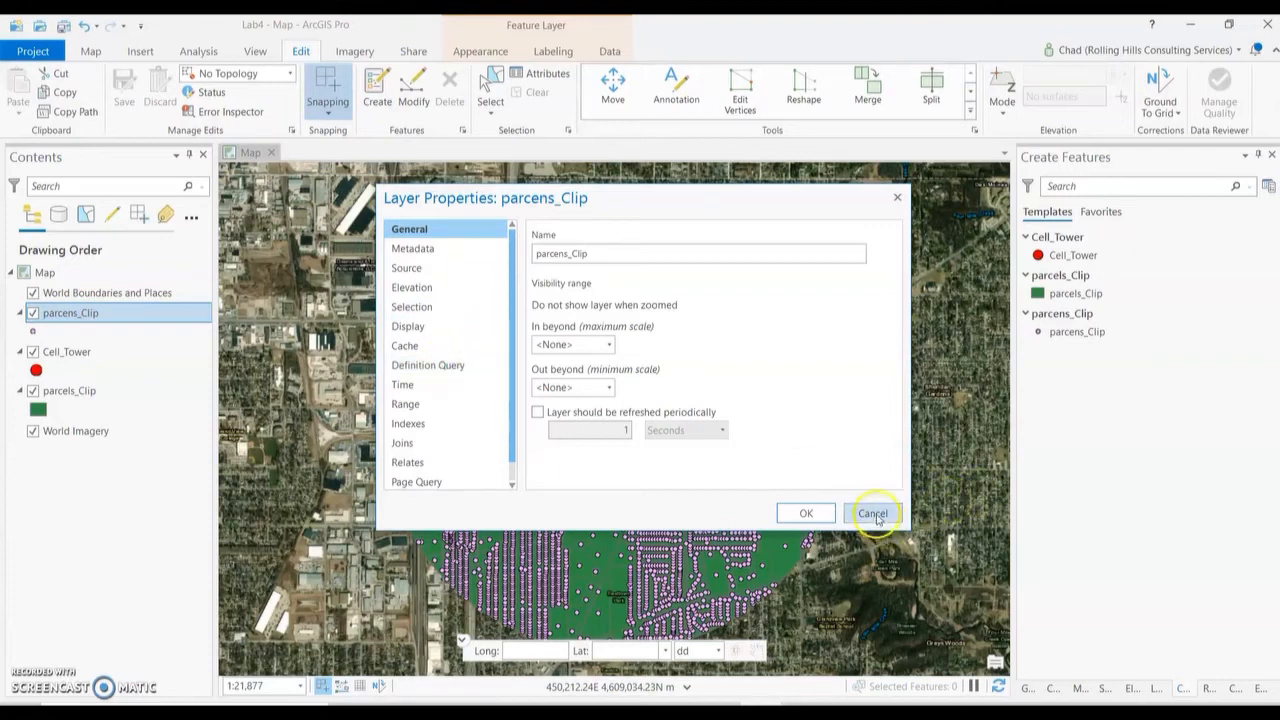
pyautogui.click(411, 368)
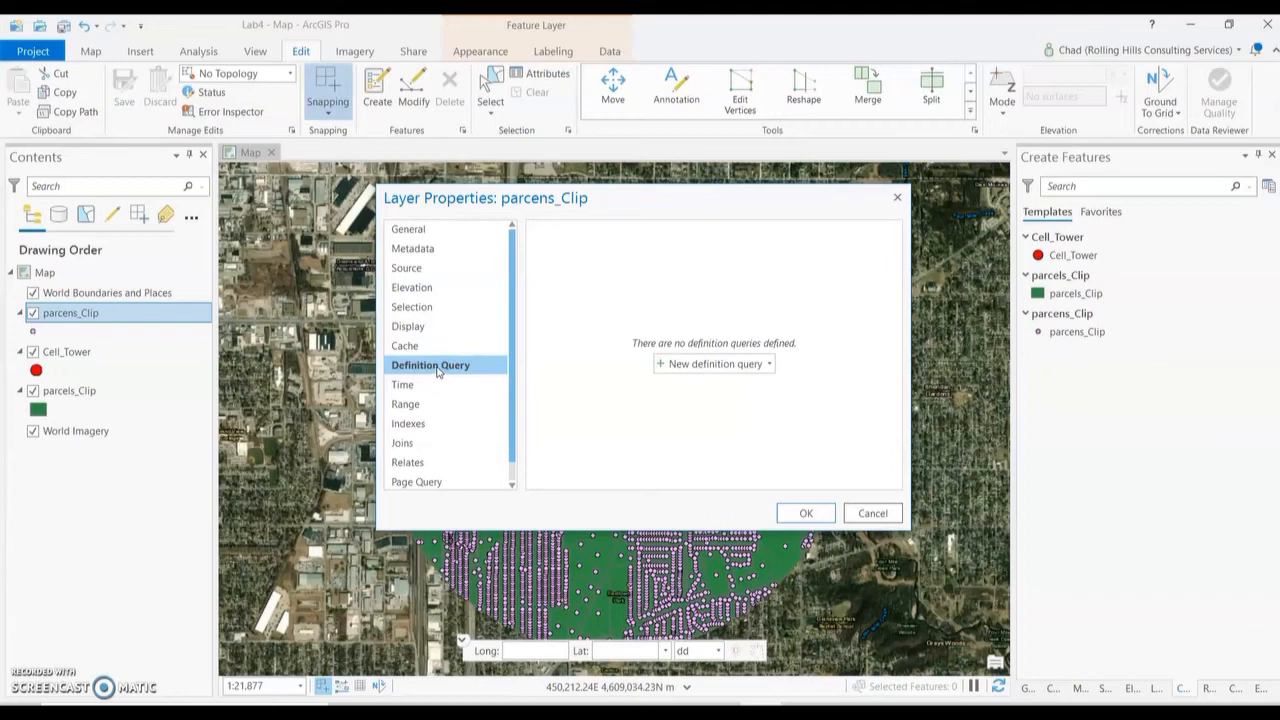
pyautogui.click(680, 410)
pyautogui.click(716, 366)
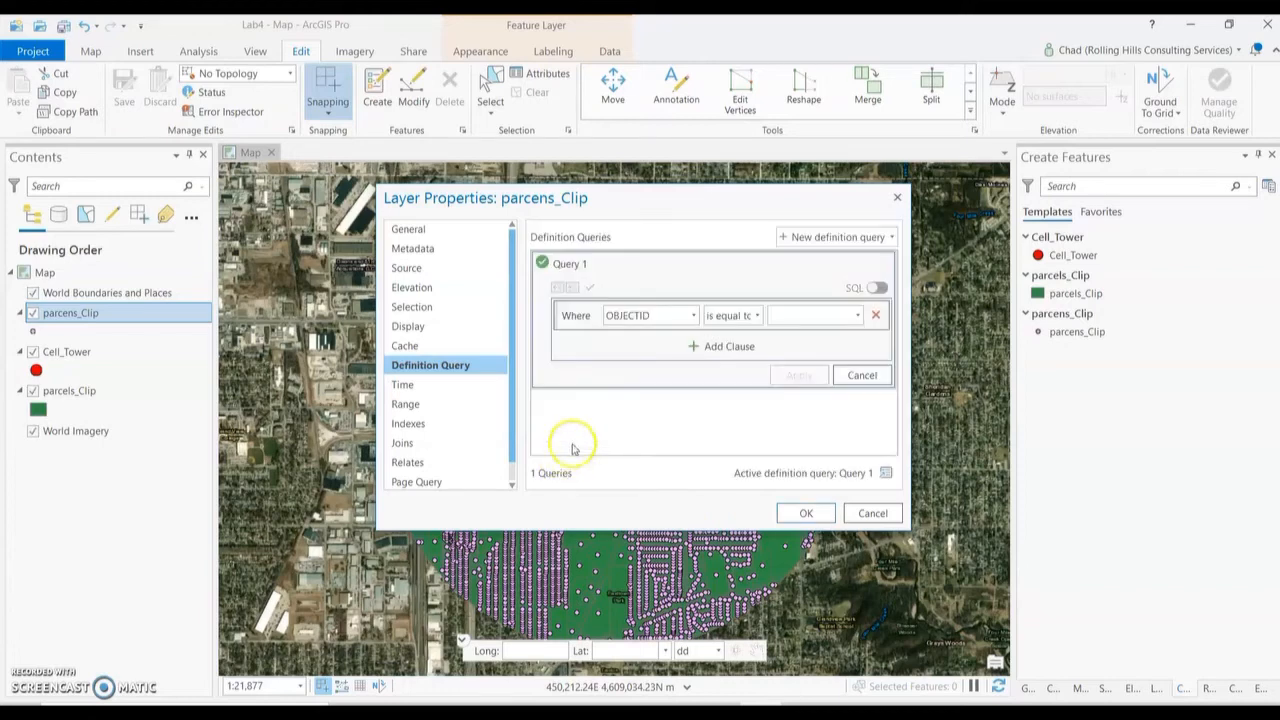
# Define the parcens_Clip query as year_built is not equal to 0 and apply it to the layer.
pyautogui.click(694, 316)
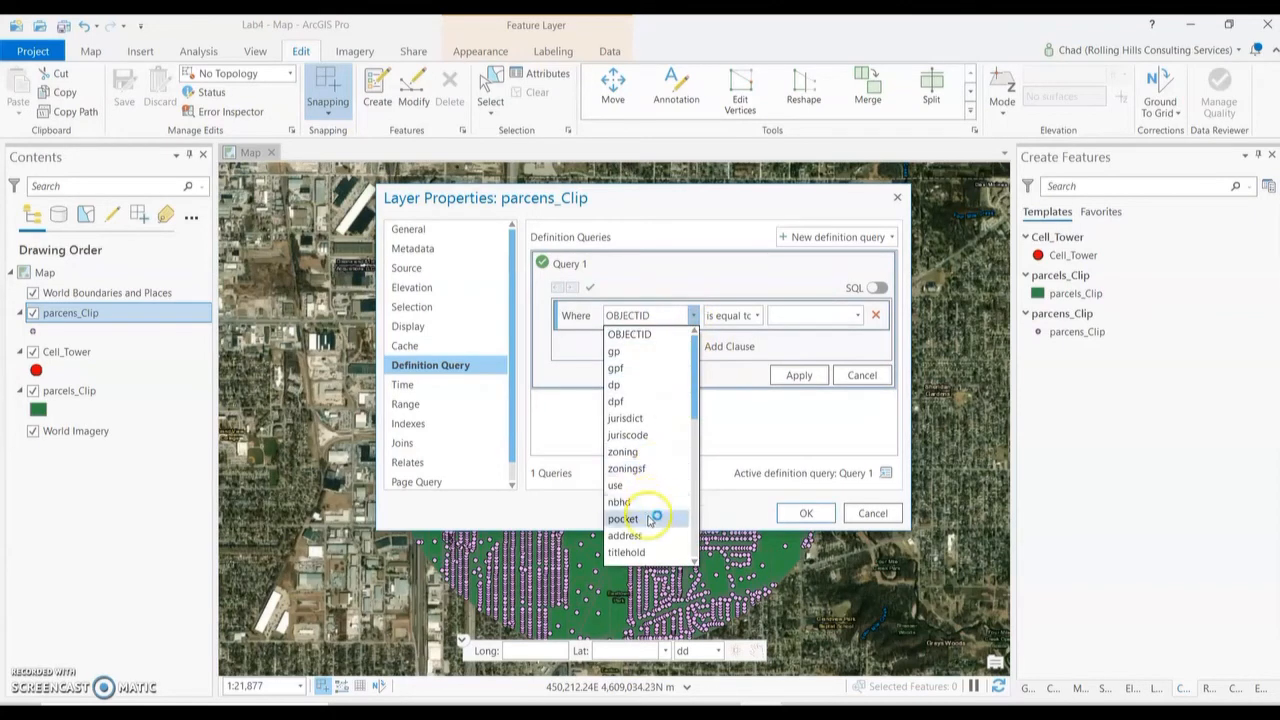
pyautogui.scroll(-1, 648, 510)
pyautogui.scroll(-2, 646, 506)
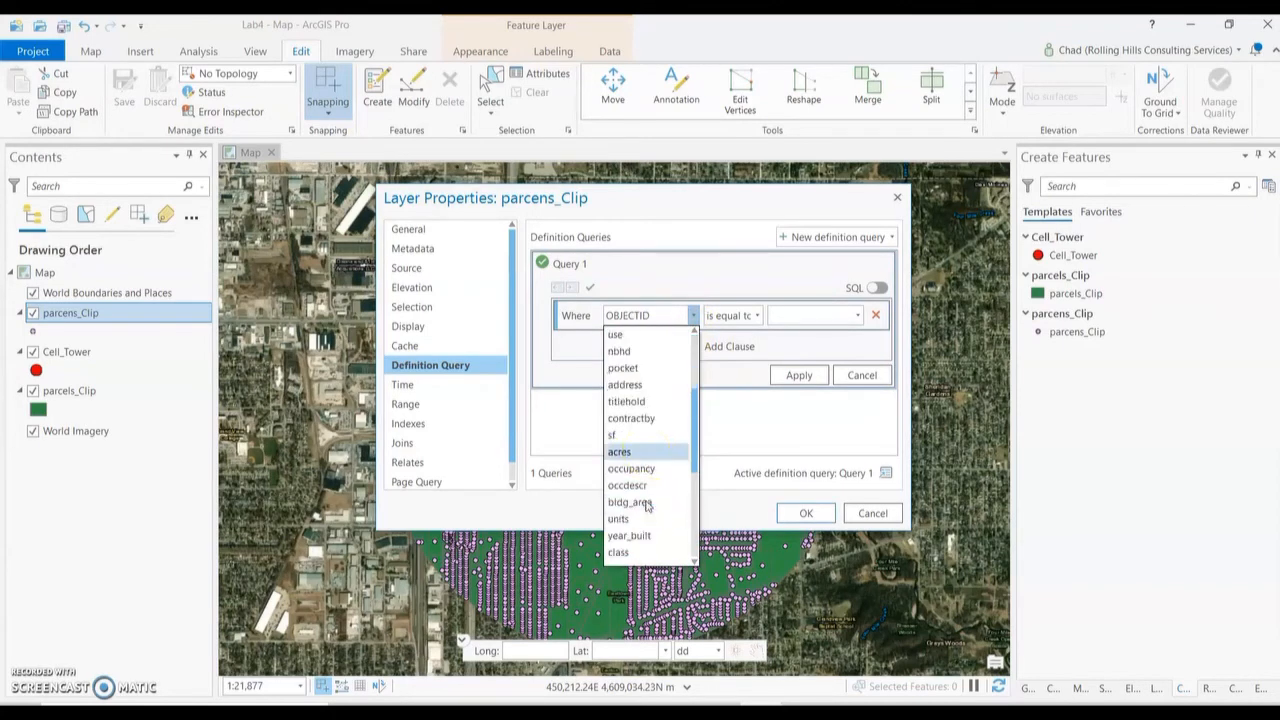
pyautogui.click(646, 530)
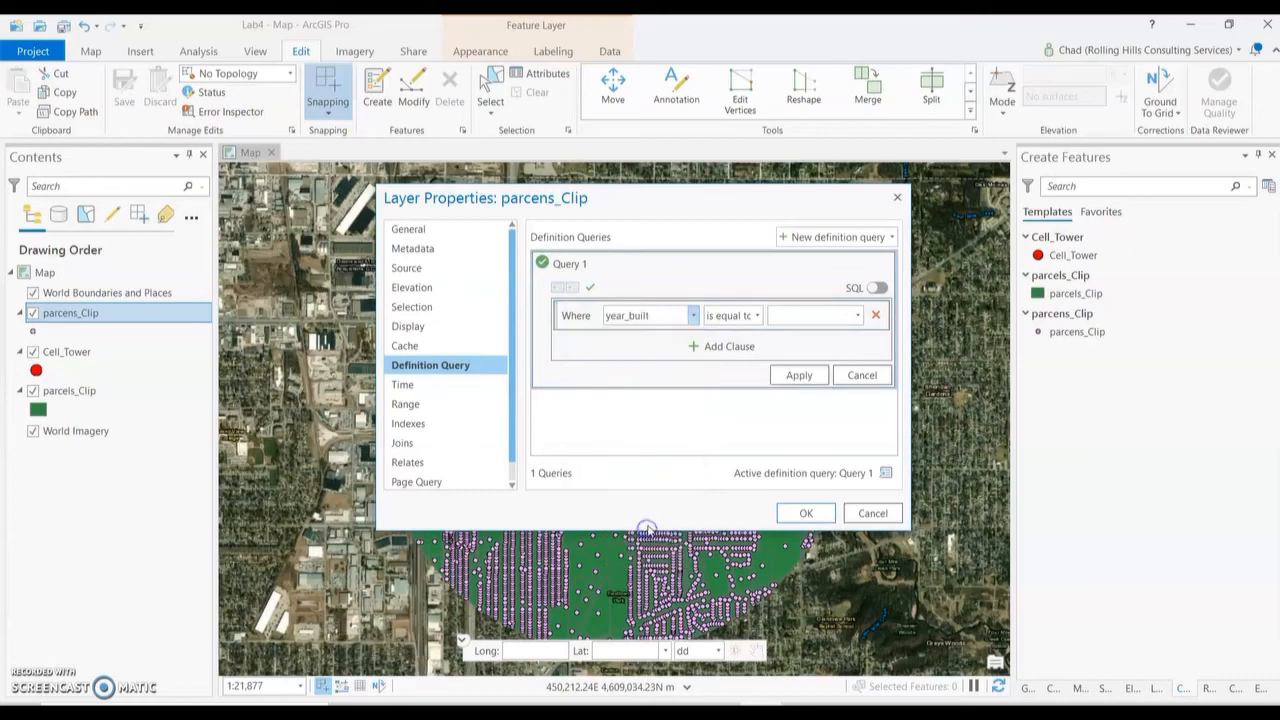
pyautogui.click(760, 316)
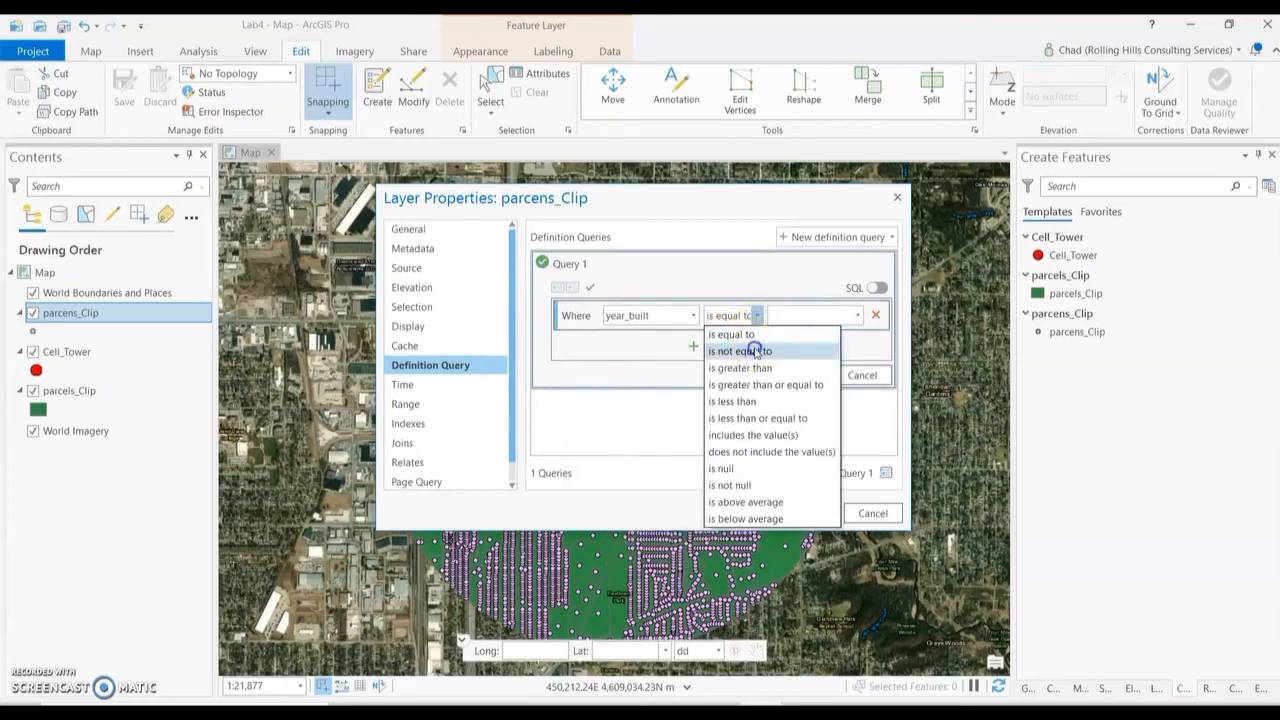
pyautogui.click(752, 351)
pyautogui.click(856, 316)
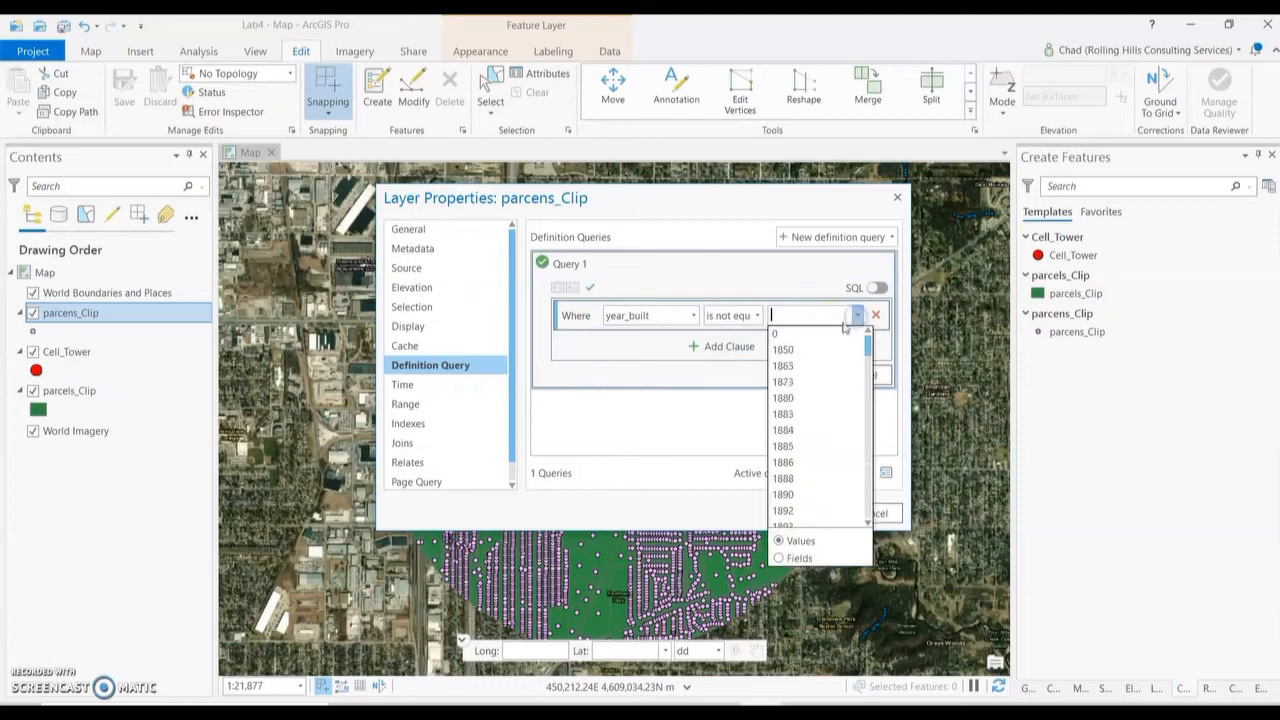
pyautogui.click(830, 332)
pyautogui.click(800, 376)
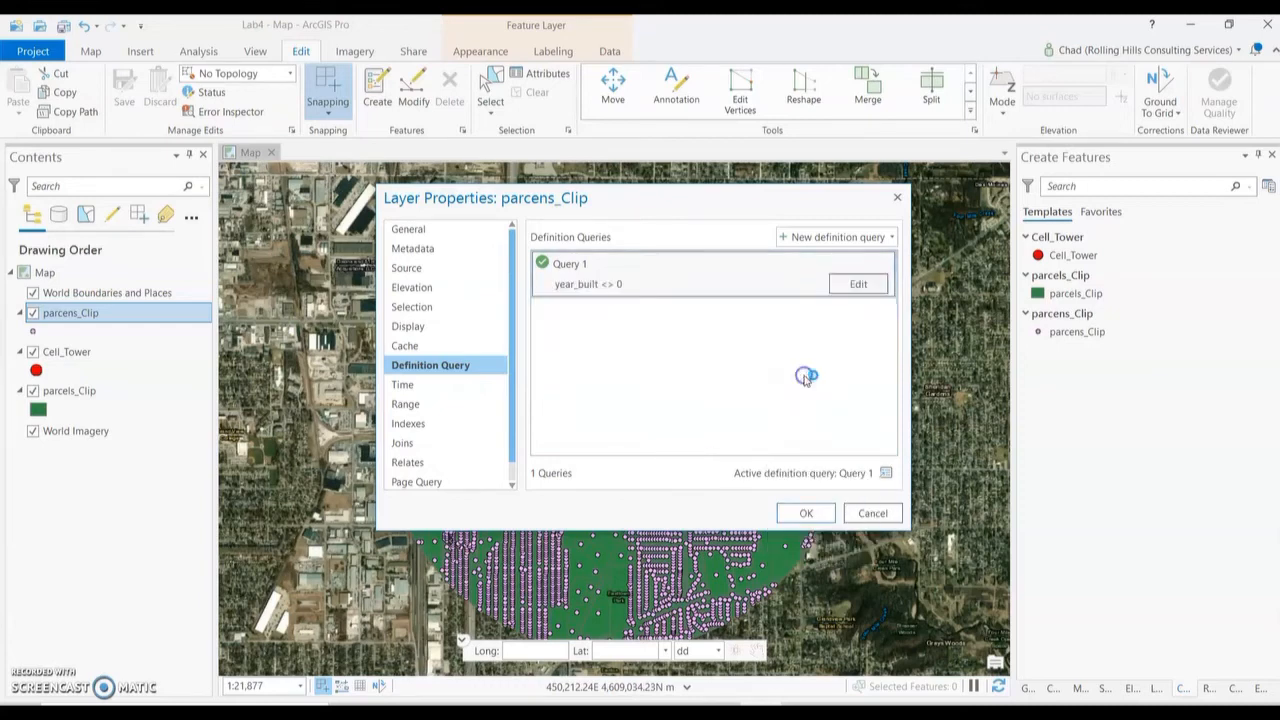
pyautogui.click(800, 514)
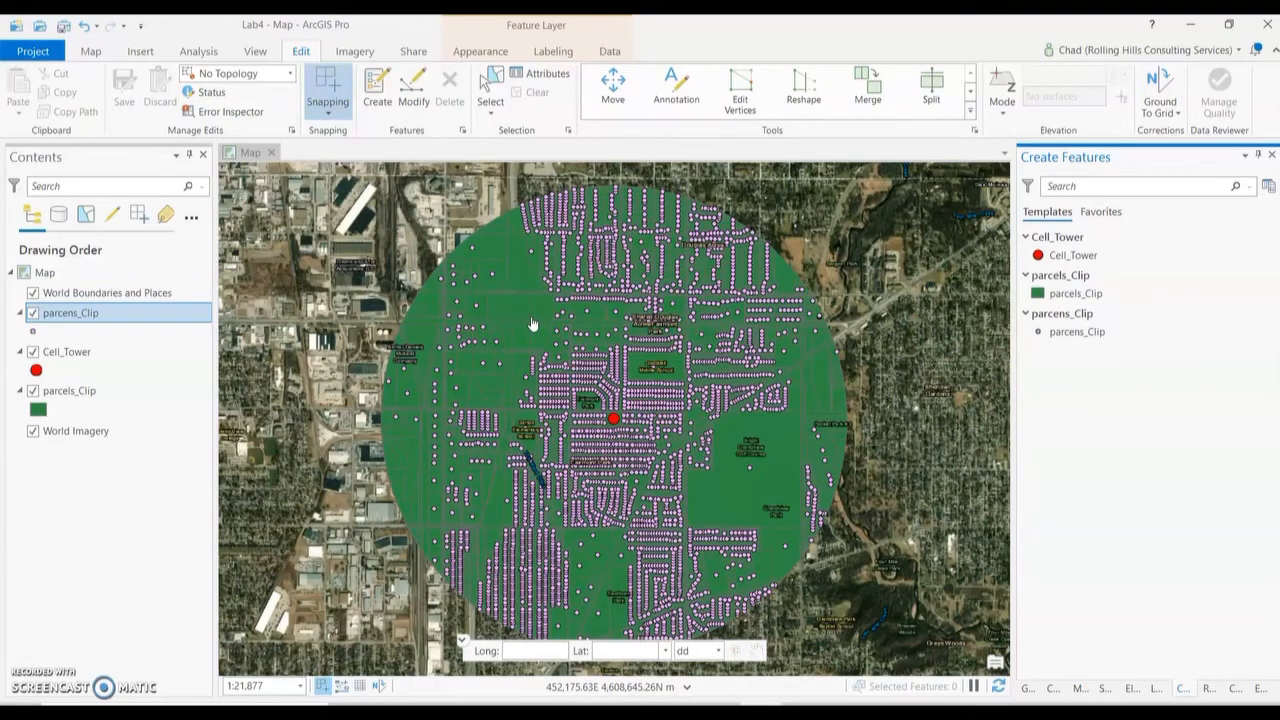
# Remove the year_built clause from the parcens_Clip definition query and confirm the layer properties.
pyautogui.click(86, 314)
pyautogui.rightClick(86, 313)
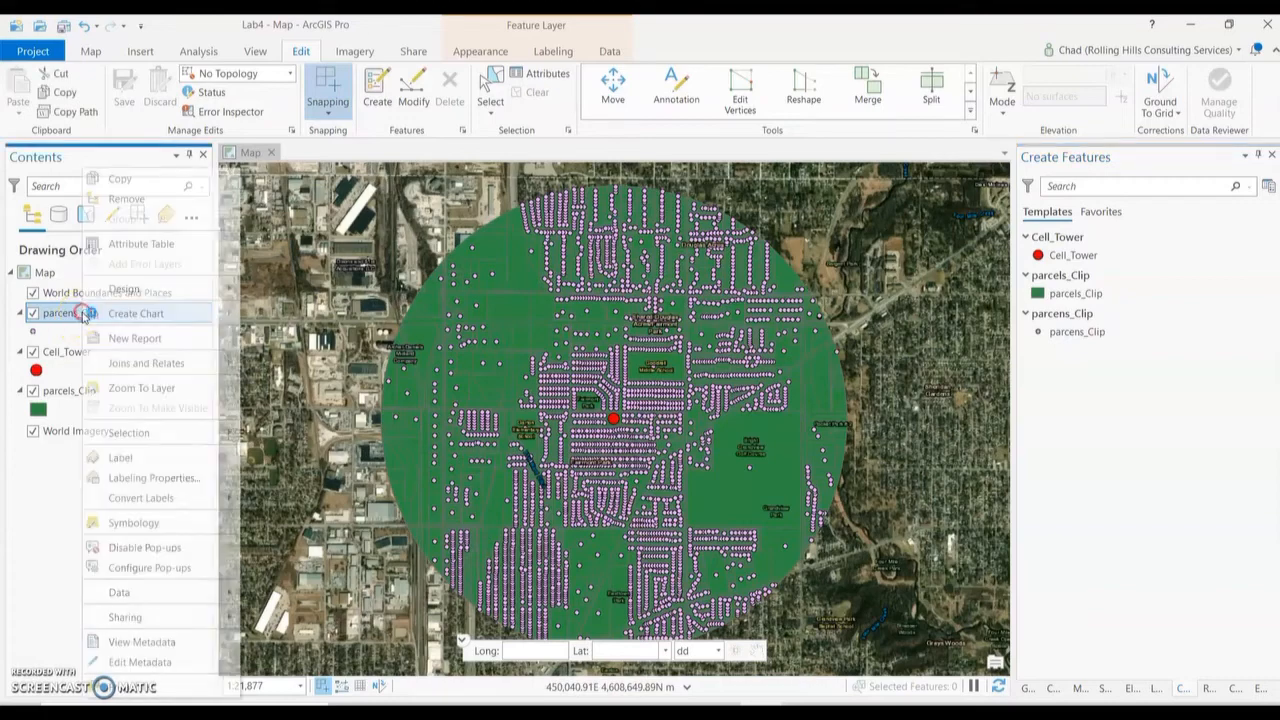
pyautogui.click(165, 688)
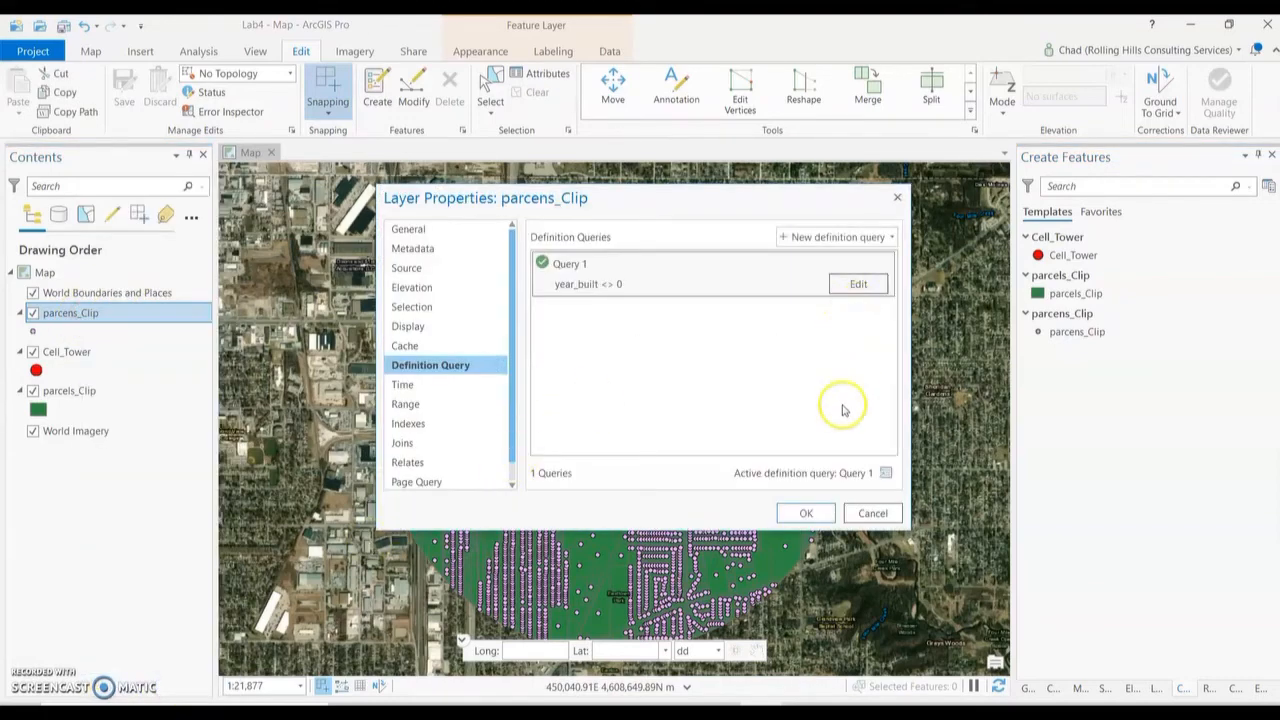
pyautogui.click(859, 286)
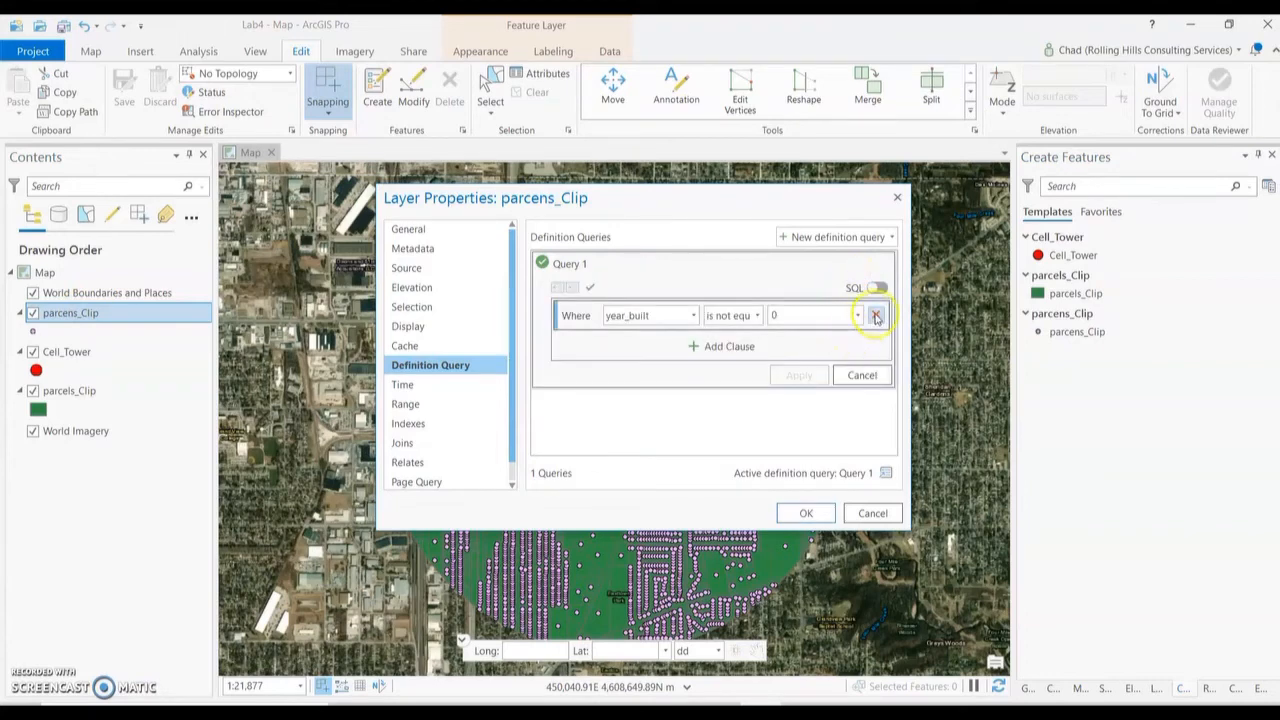
pyautogui.click(876, 316)
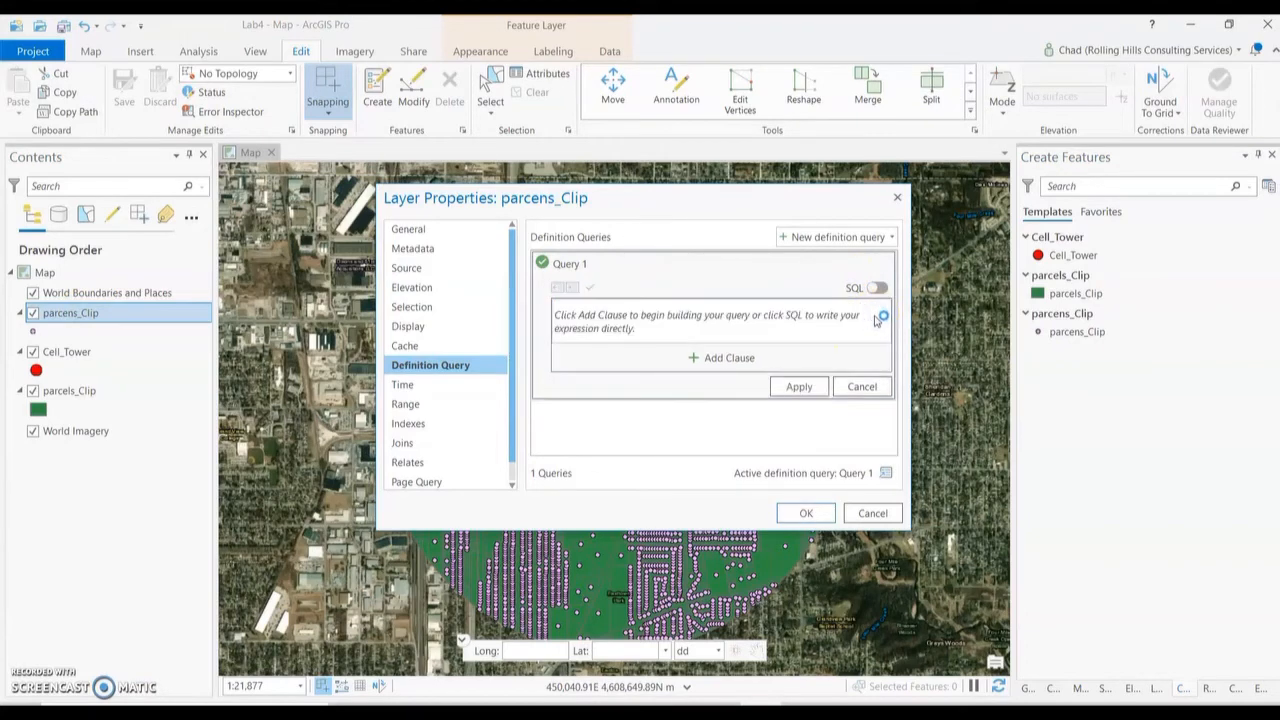
pyautogui.click(810, 515)
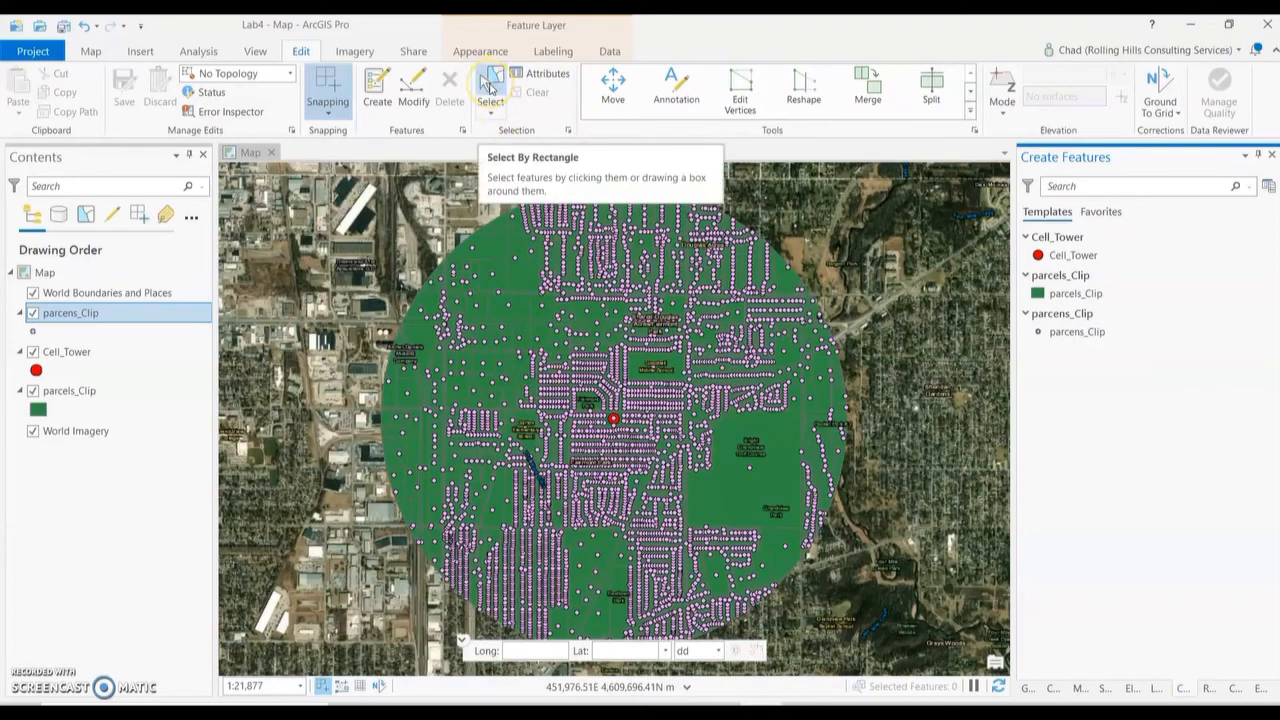
# Select by attributes the parcens_Clip points where year_built is equal to 0, as a new selection.
pyautogui.click(88, 53)
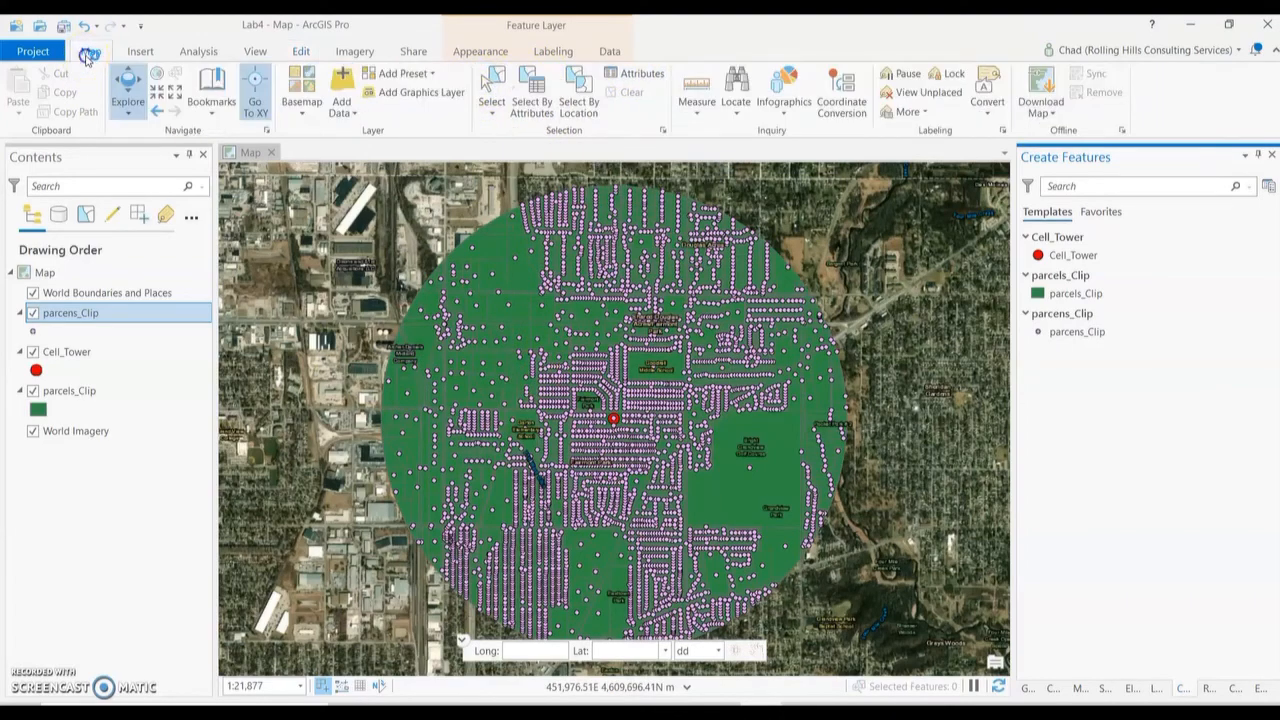
pyautogui.click(540, 110)
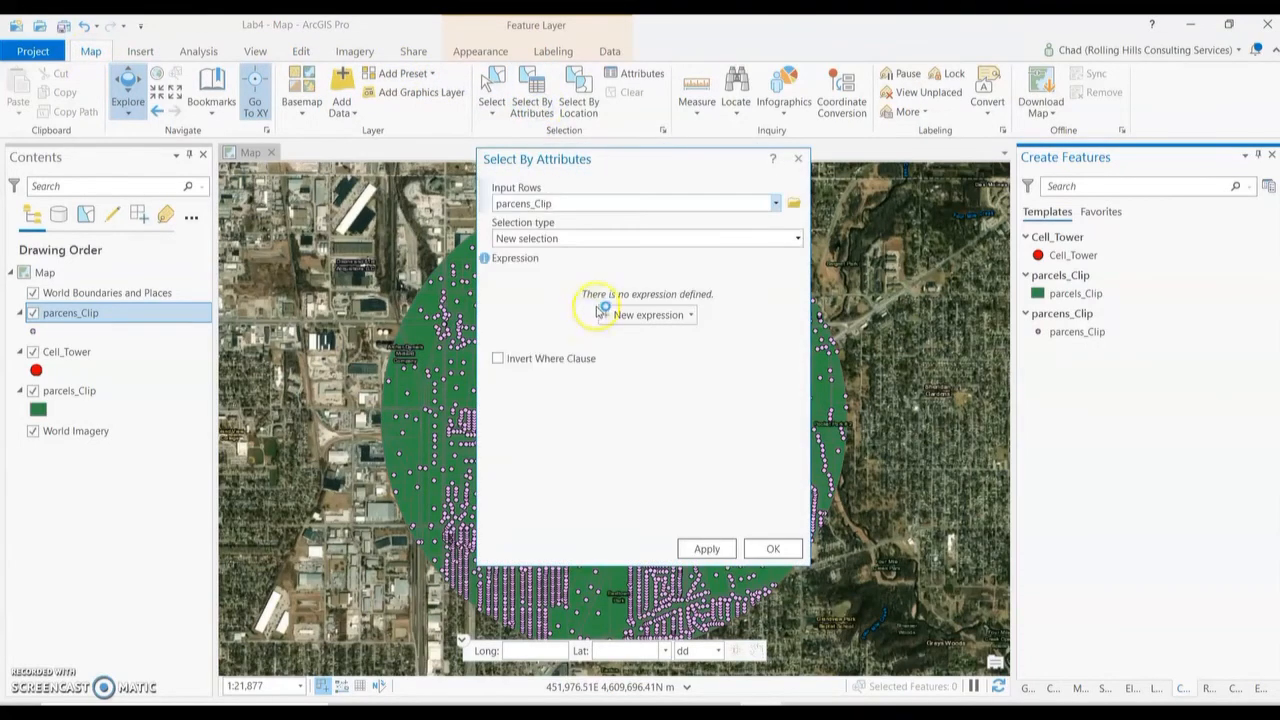
pyautogui.click(650, 316)
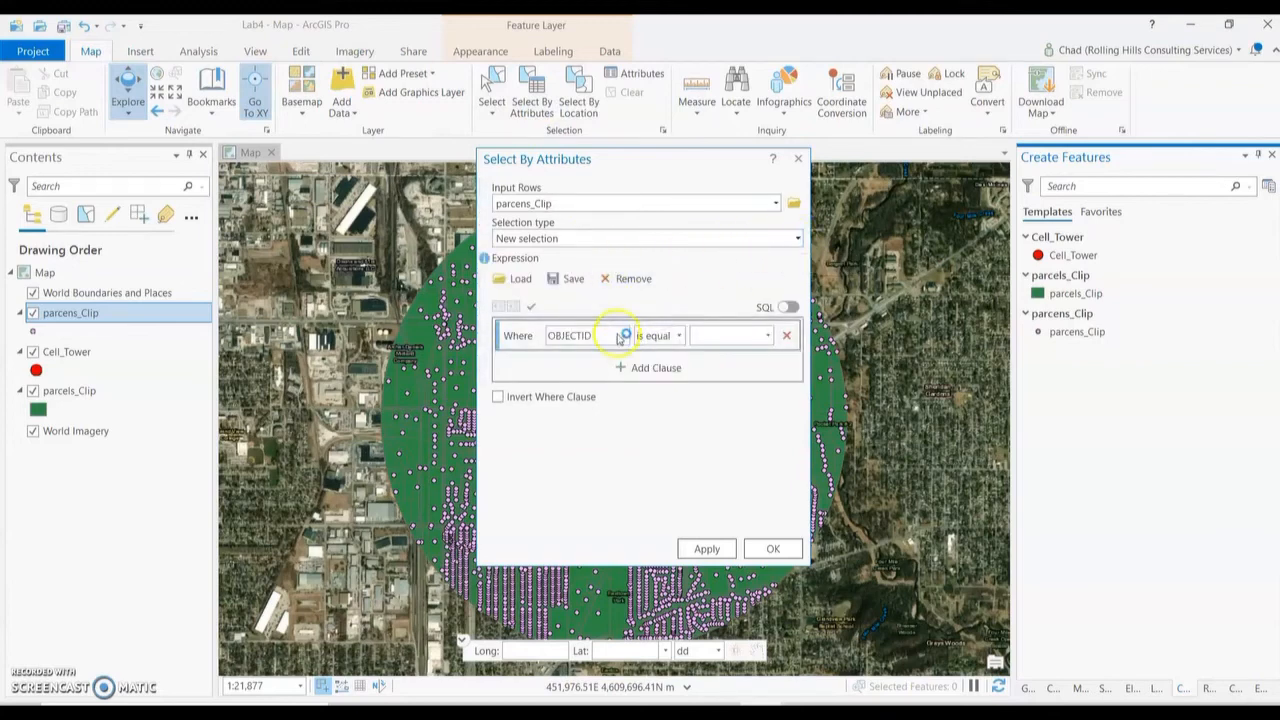
pyautogui.click(625, 336)
pyautogui.scroll(-3, 588, 485)
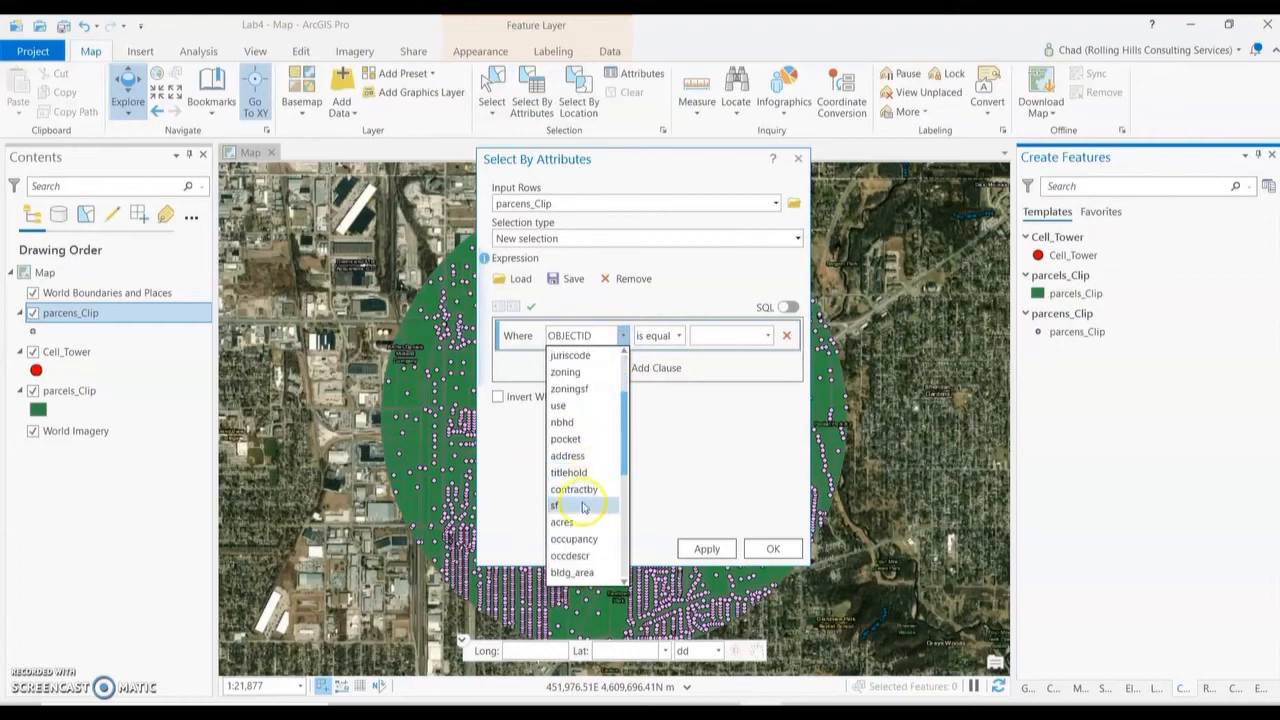
pyautogui.click(581, 553)
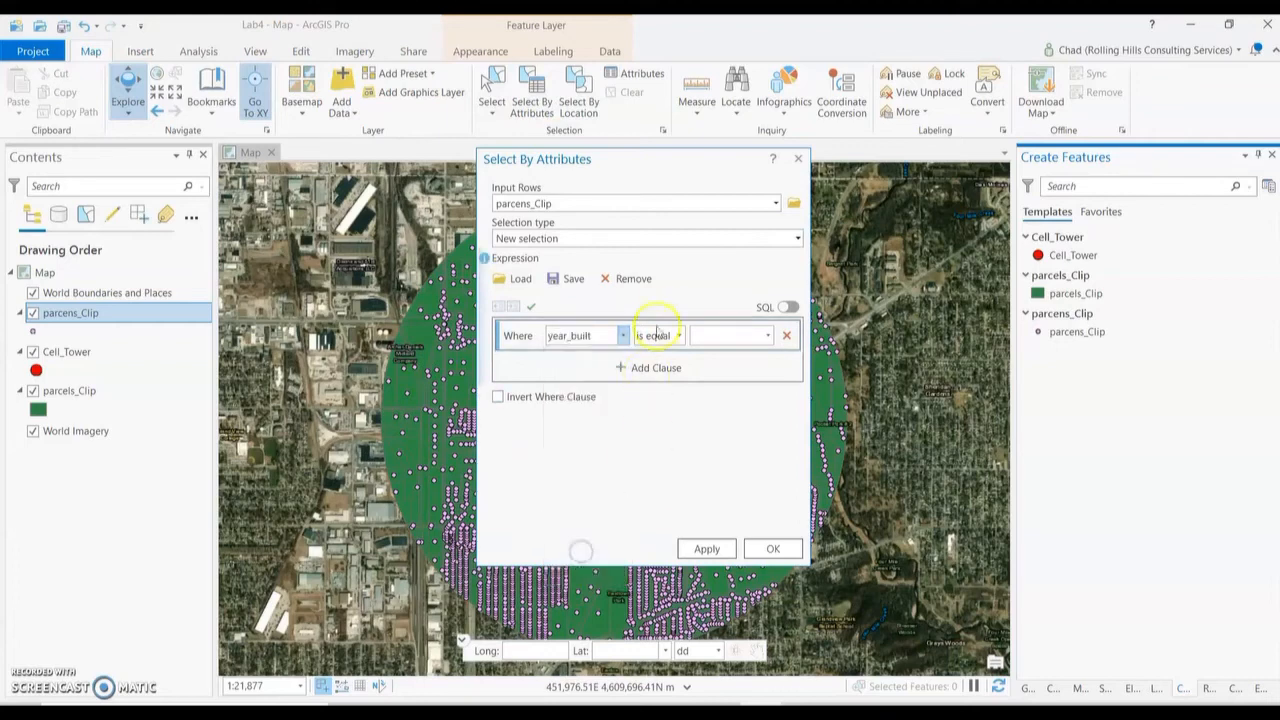
pyautogui.click(770, 338)
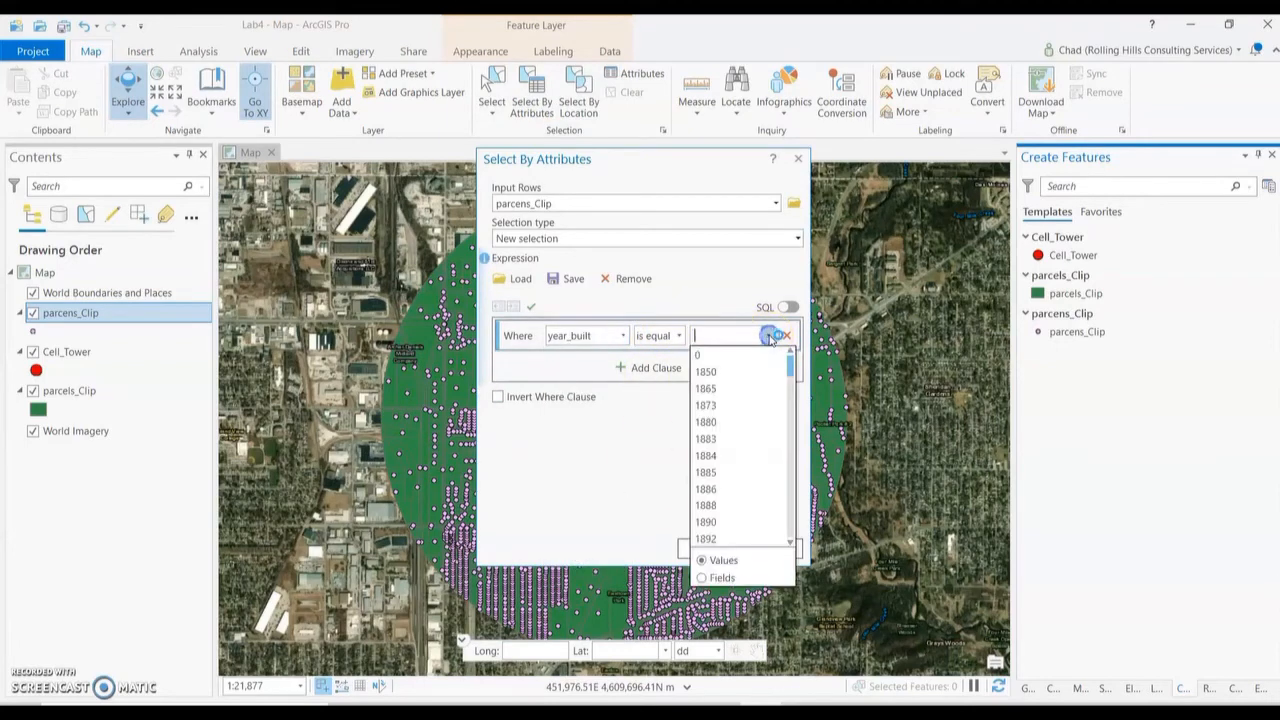
pyautogui.click(757, 340)
pyautogui.click(712, 548)
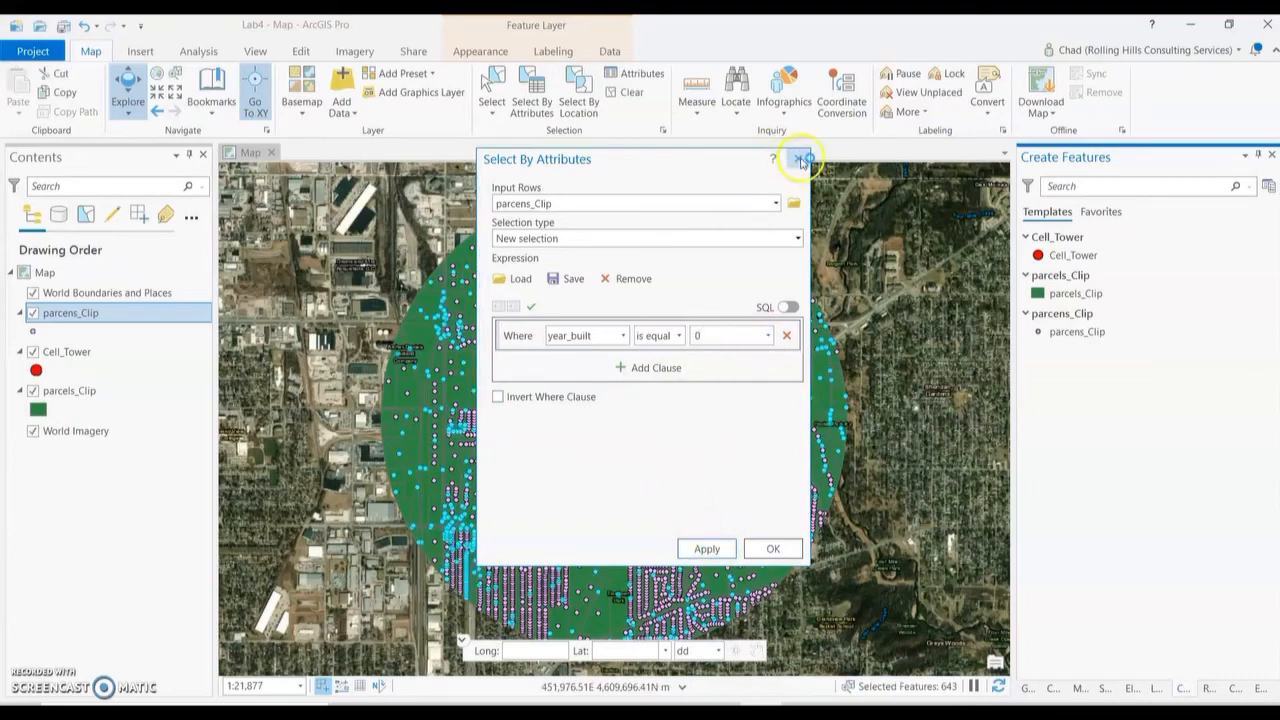
# Delete the selected parcens_Clip points that have no year built and save the edits.
pyautogui.click(798, 159)
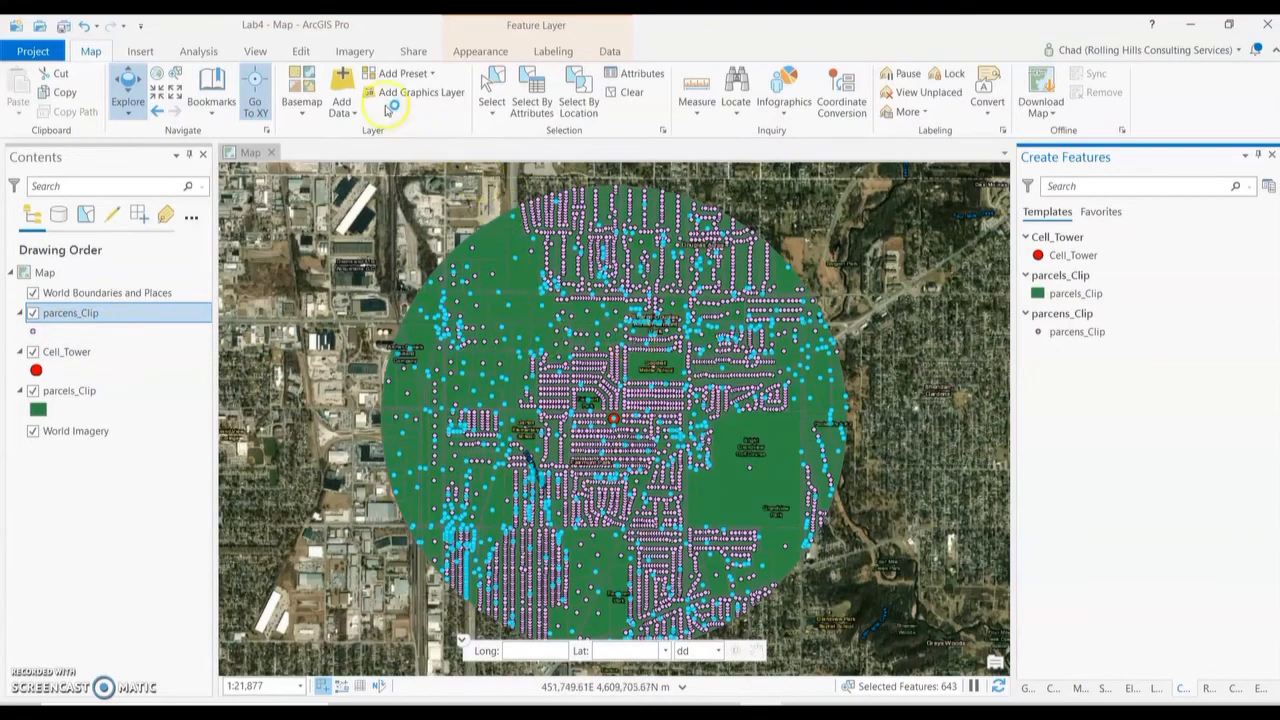
pyautogui.click(301, 51)
pyautogui.click(340, 92)
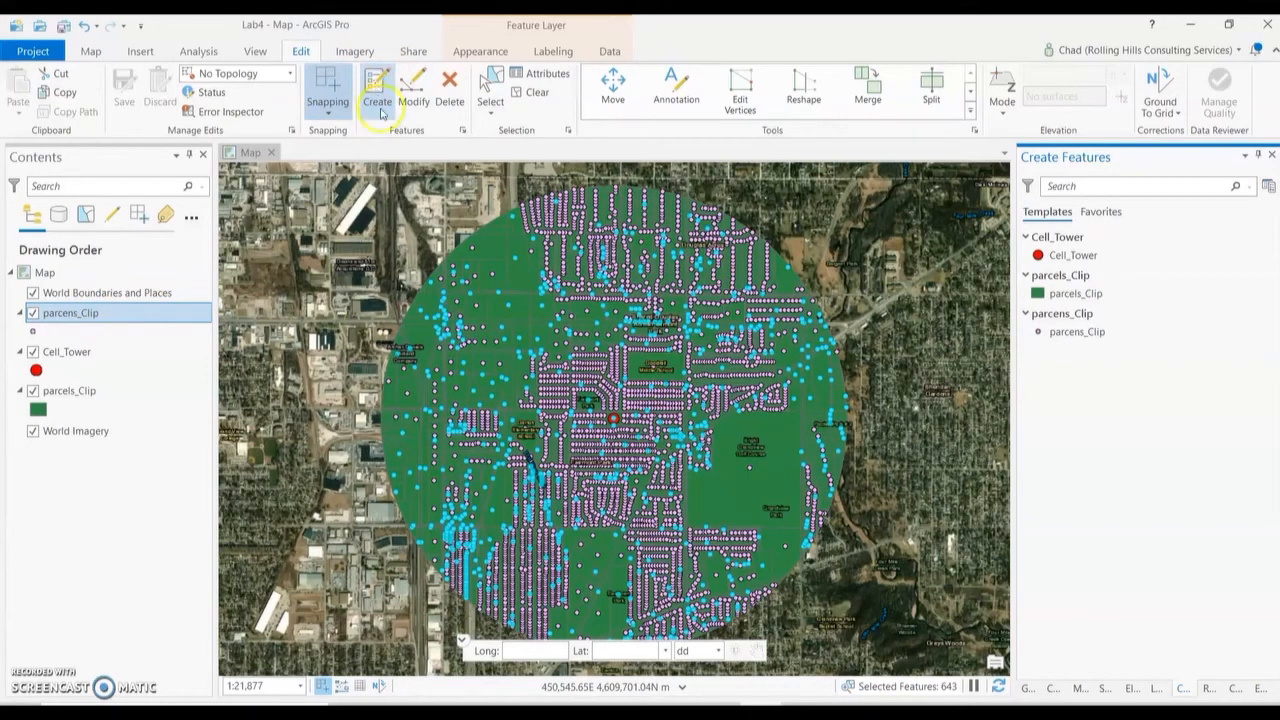
pyautogui.click(1085, 333)
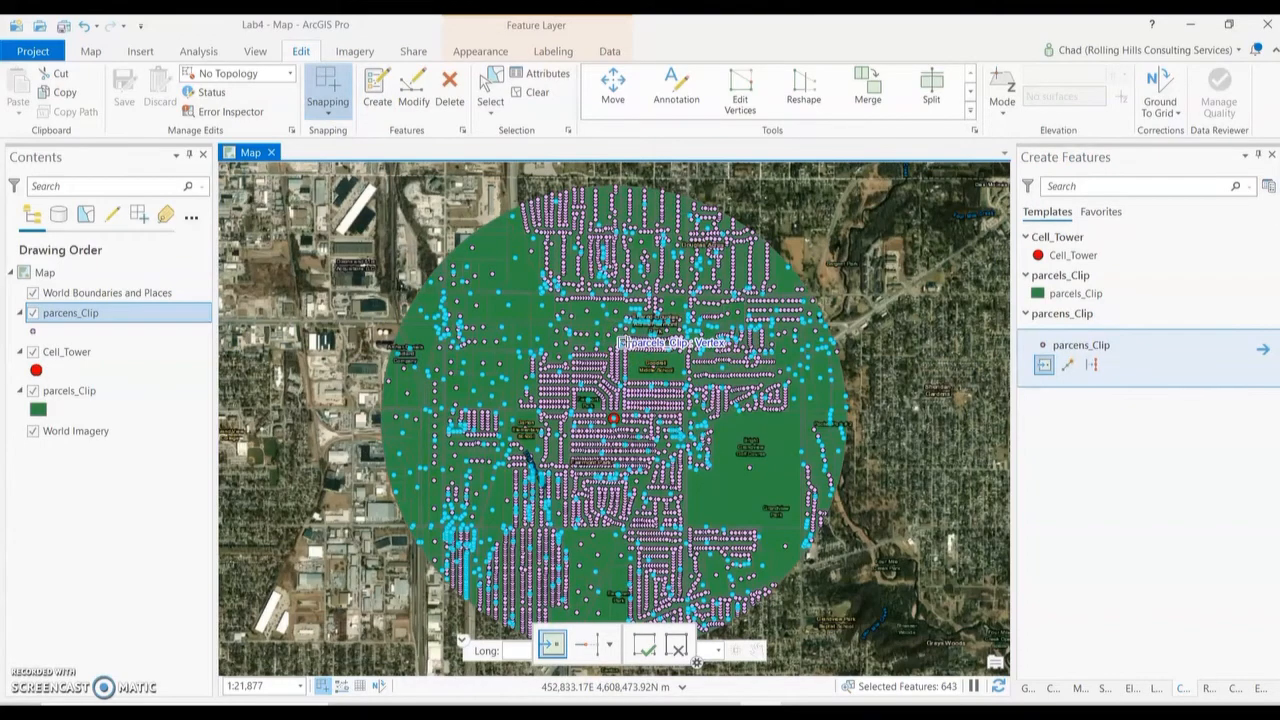
pyautogui.press('Delete')
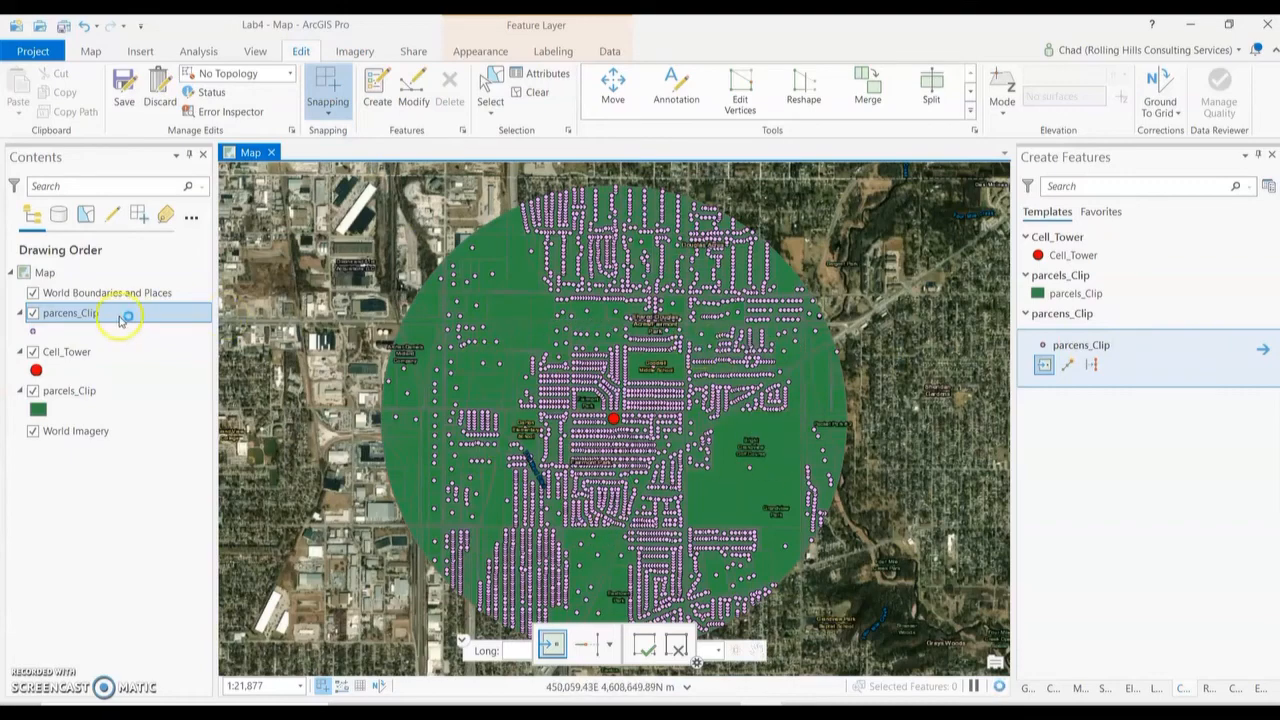
pyautogui.click(124, 90)
pyautogui.click(660, 380)
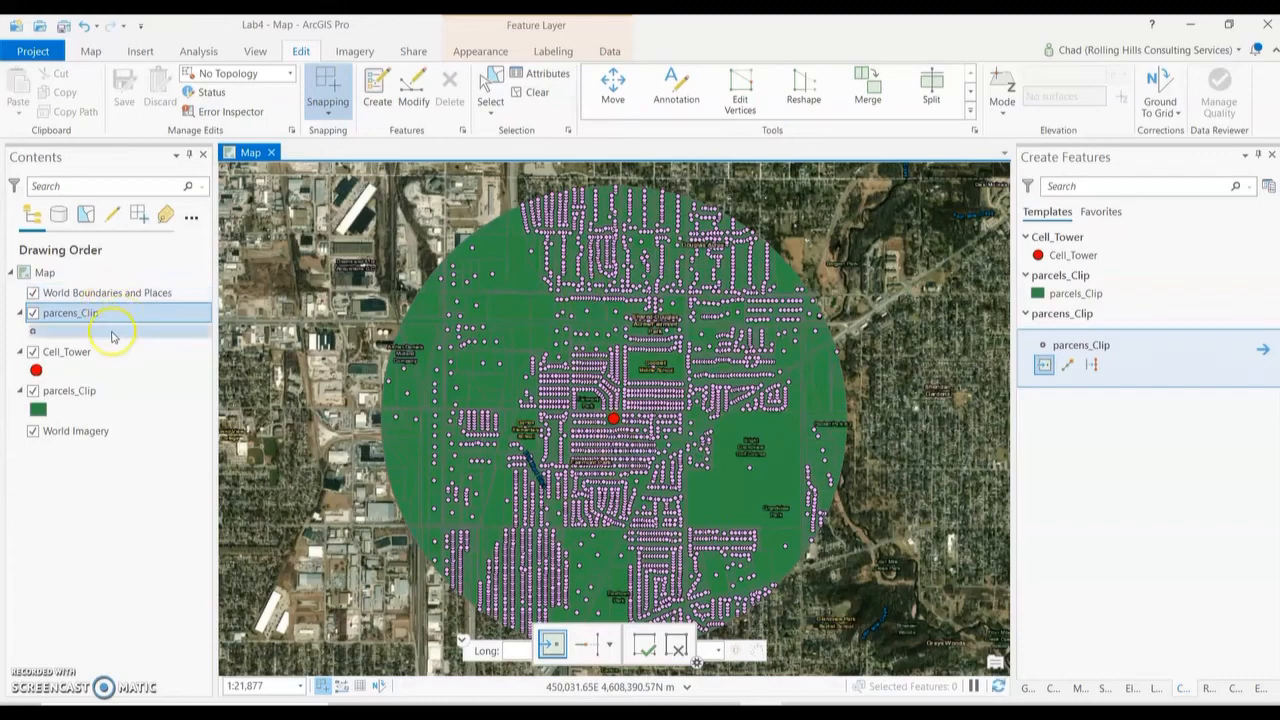
# Run a one-to-one Spatial Join with parcels_Clip as target, parcens_Clip as join features, Intersect matching, and output parcels_Clip_SpatialJoin.
pyautogui.click(92, 52)
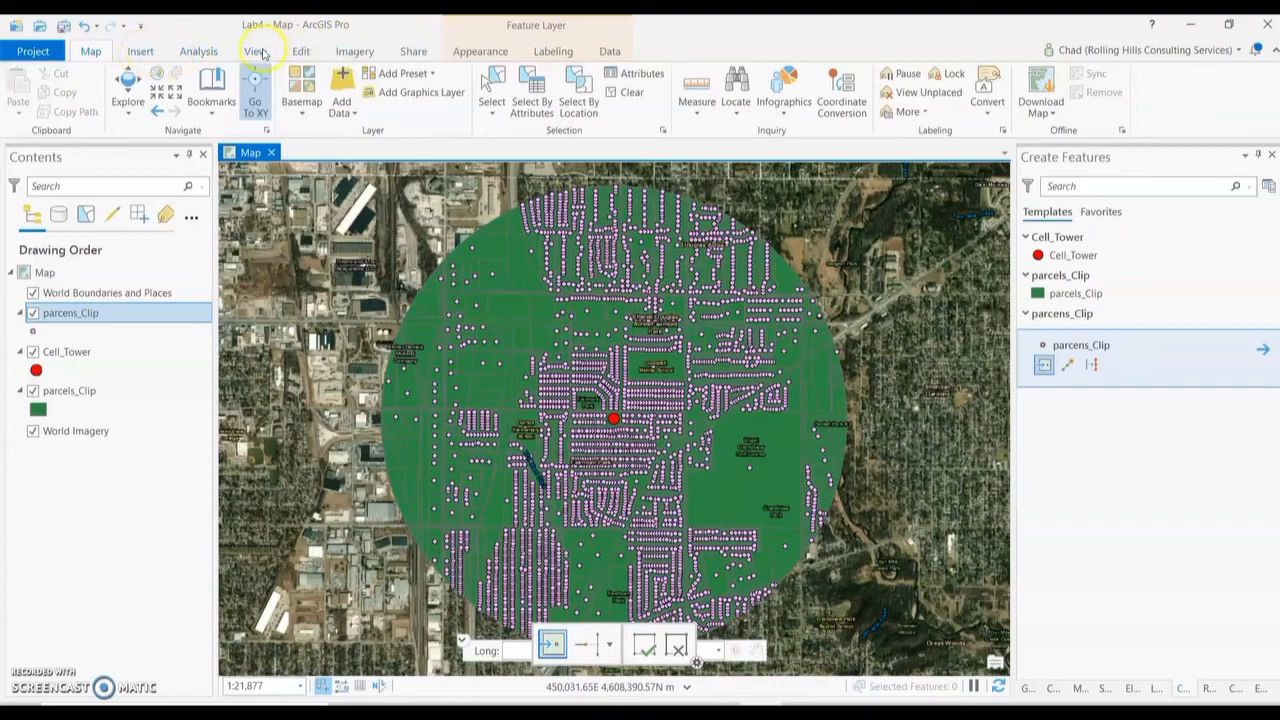
pyautogui.click(610, 52)
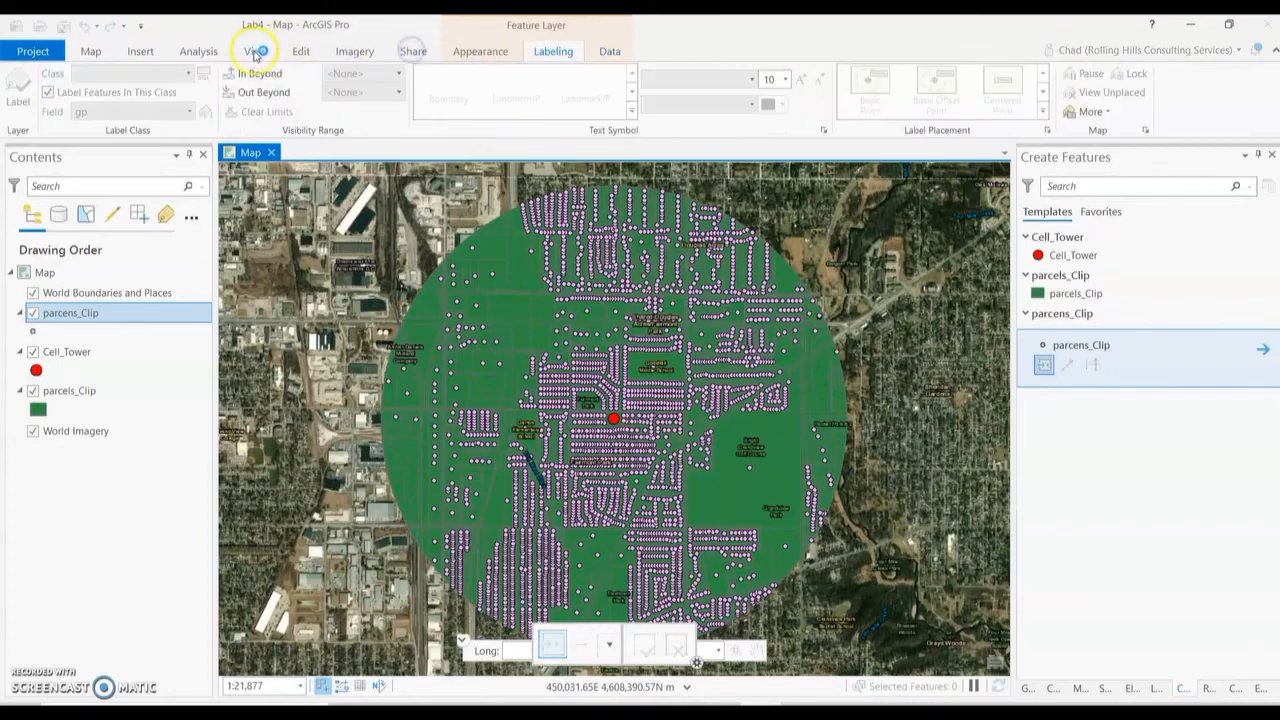
pyautogui.click(198, 52)
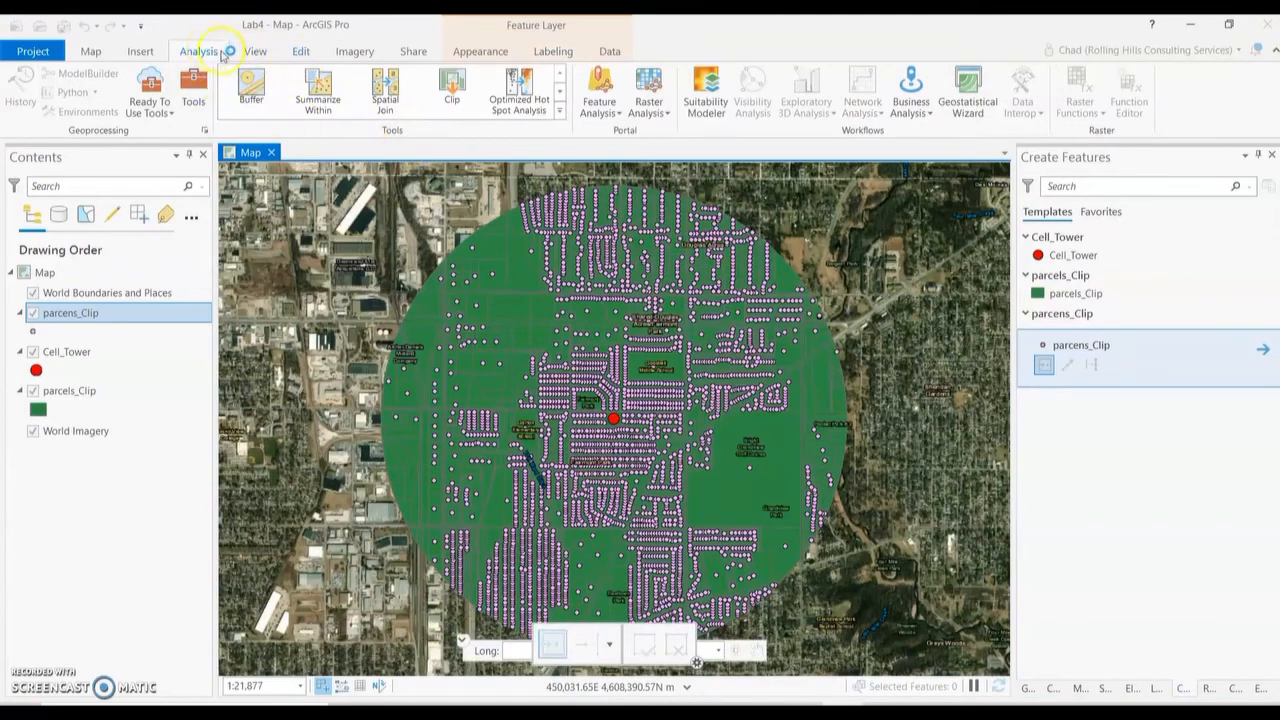
pyautogui.click(387, 97)
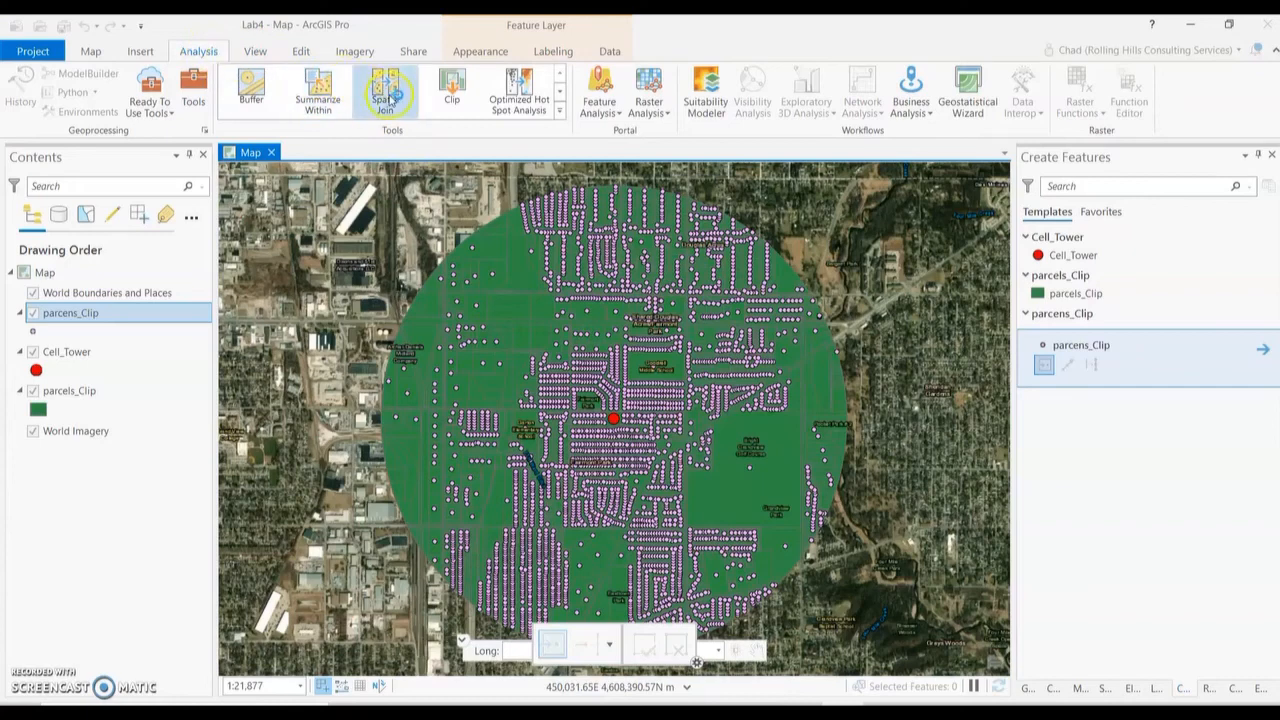
pyautogui.click(380, 90)
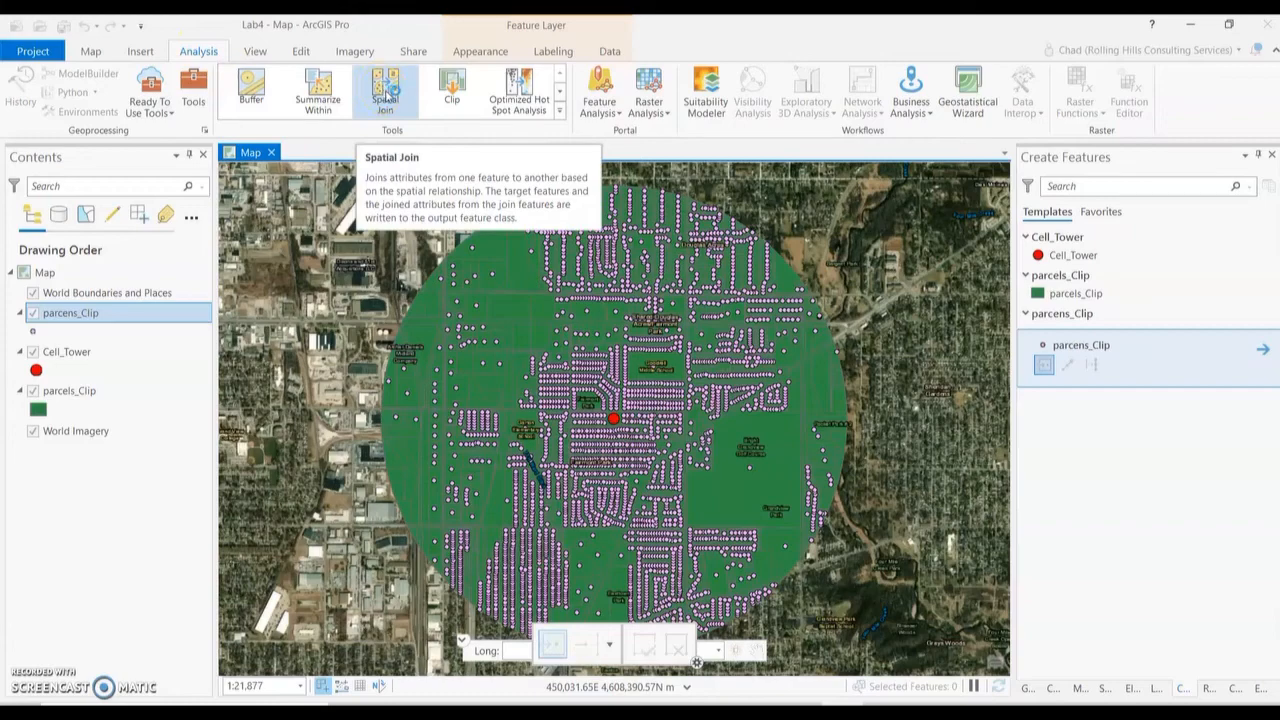
pyautogui.click(386, 92)
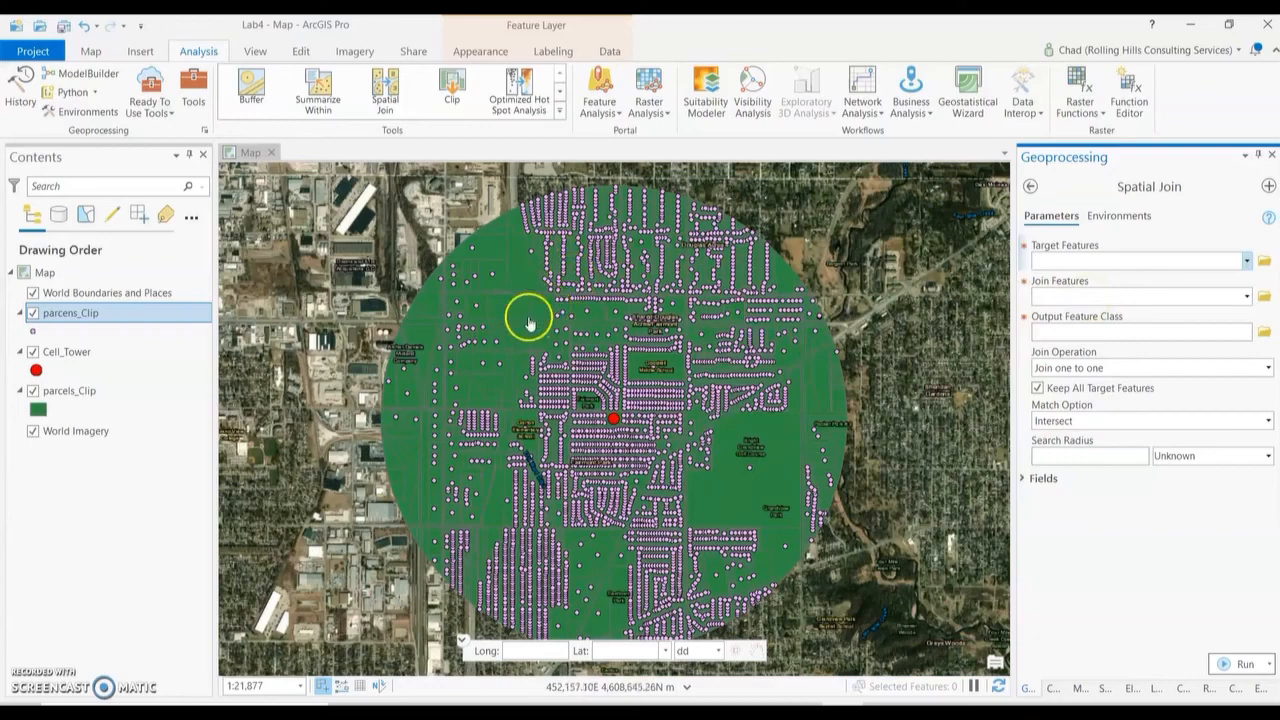
pyautogui.click(1247, 260)
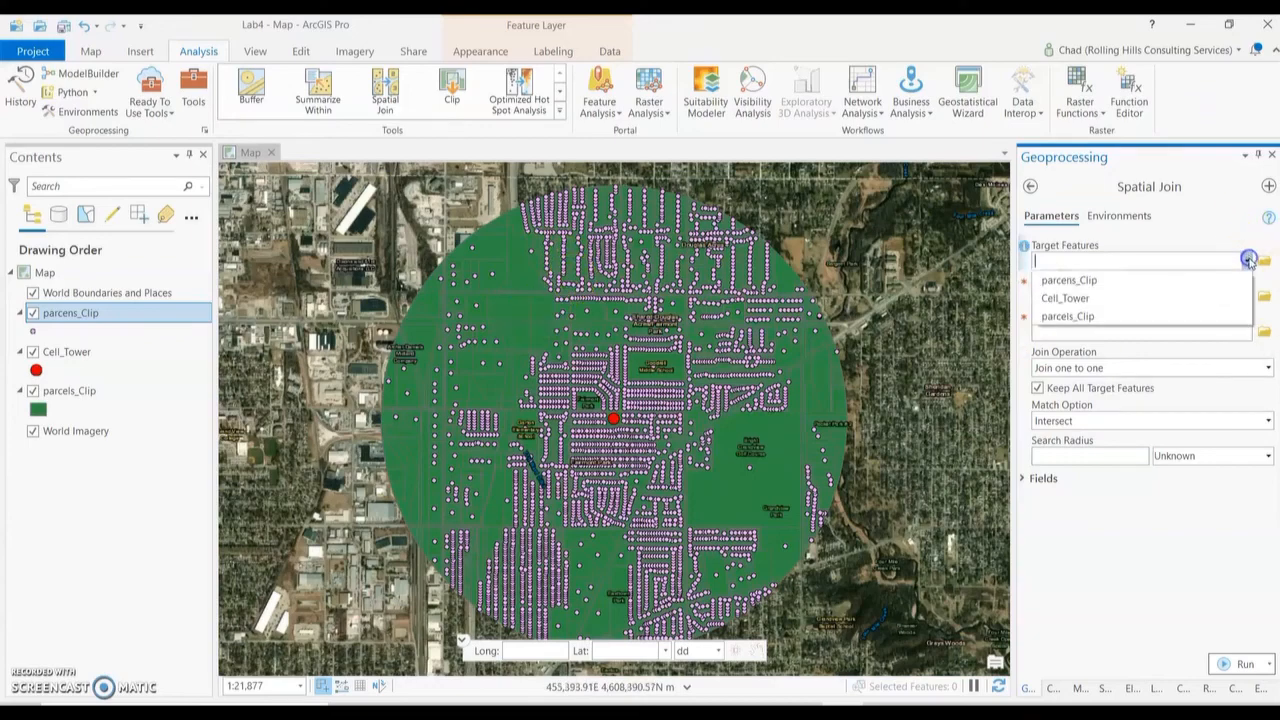
pyautogui.click(1098, 316)
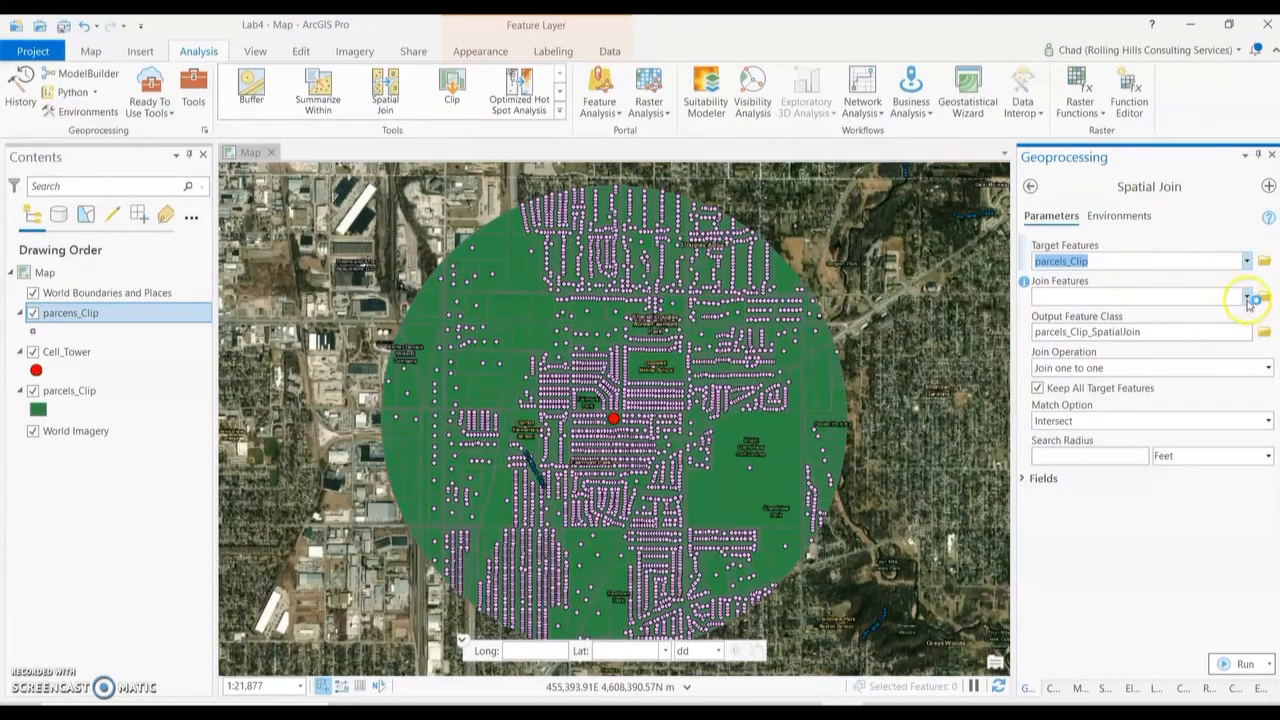
pyautogui.click(1248, 298)
pyautogui.click(1108, 316)
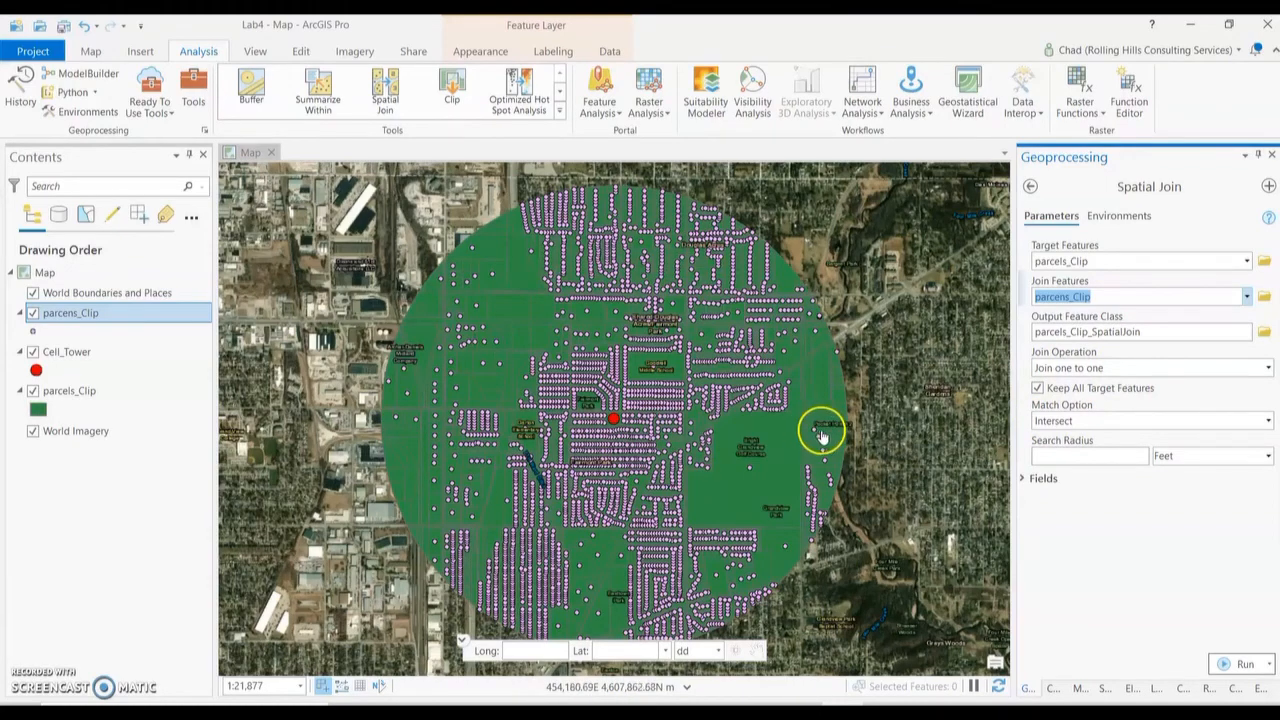
pyautogui.click(1240, 664)
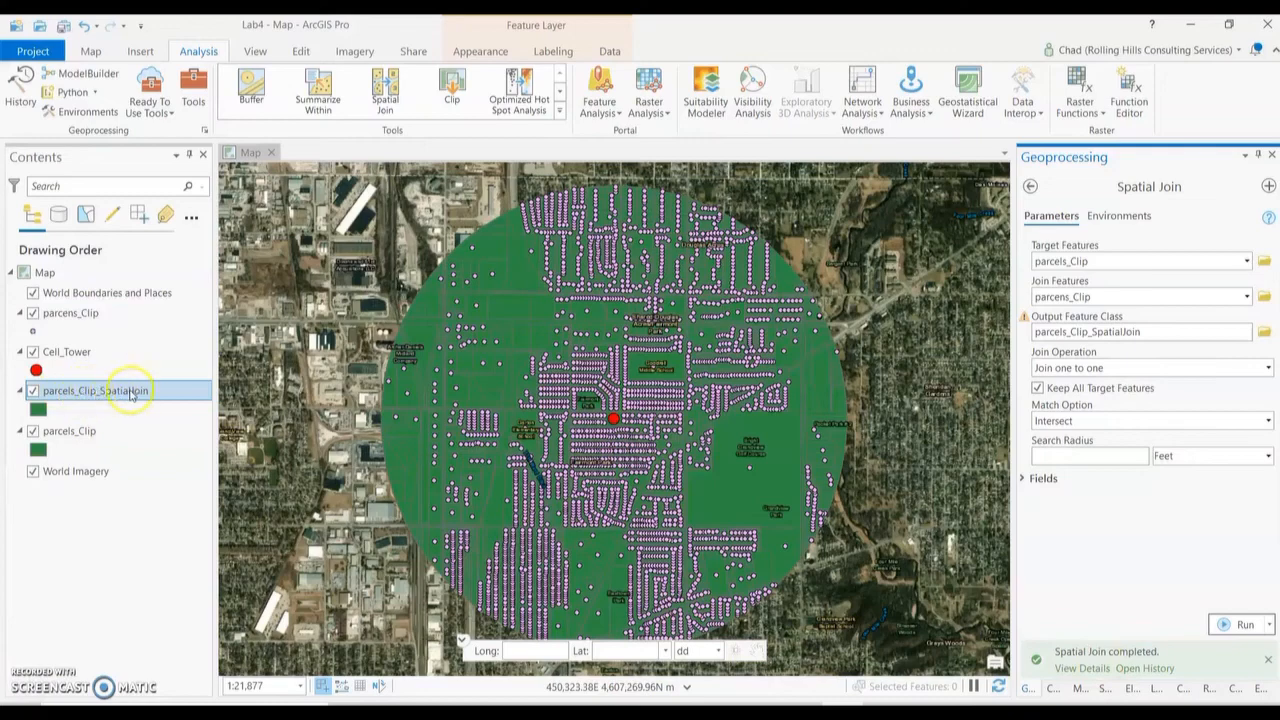
# Remove the original parcels_Clip and parcens_Clip layers from the map.
pyautogui.rightClick(72, 436)
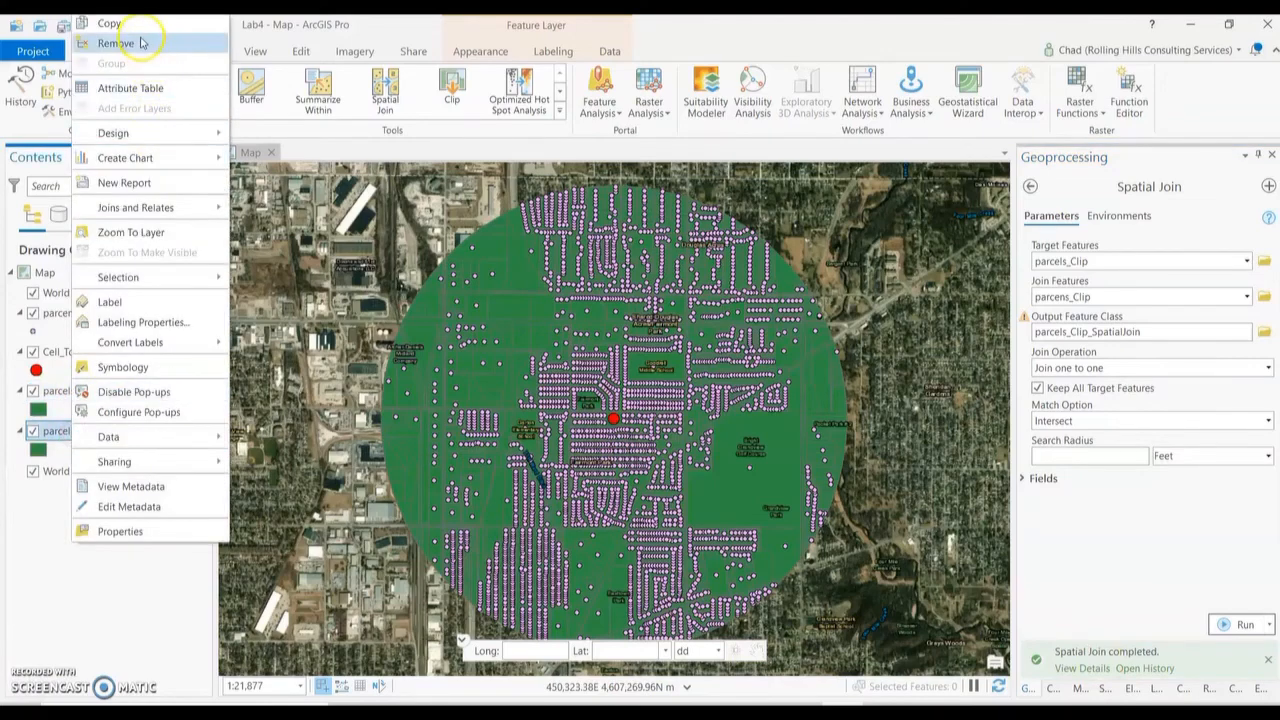
pyautogui.click(116, 43)
pyautogui.rightClick(96, 316)
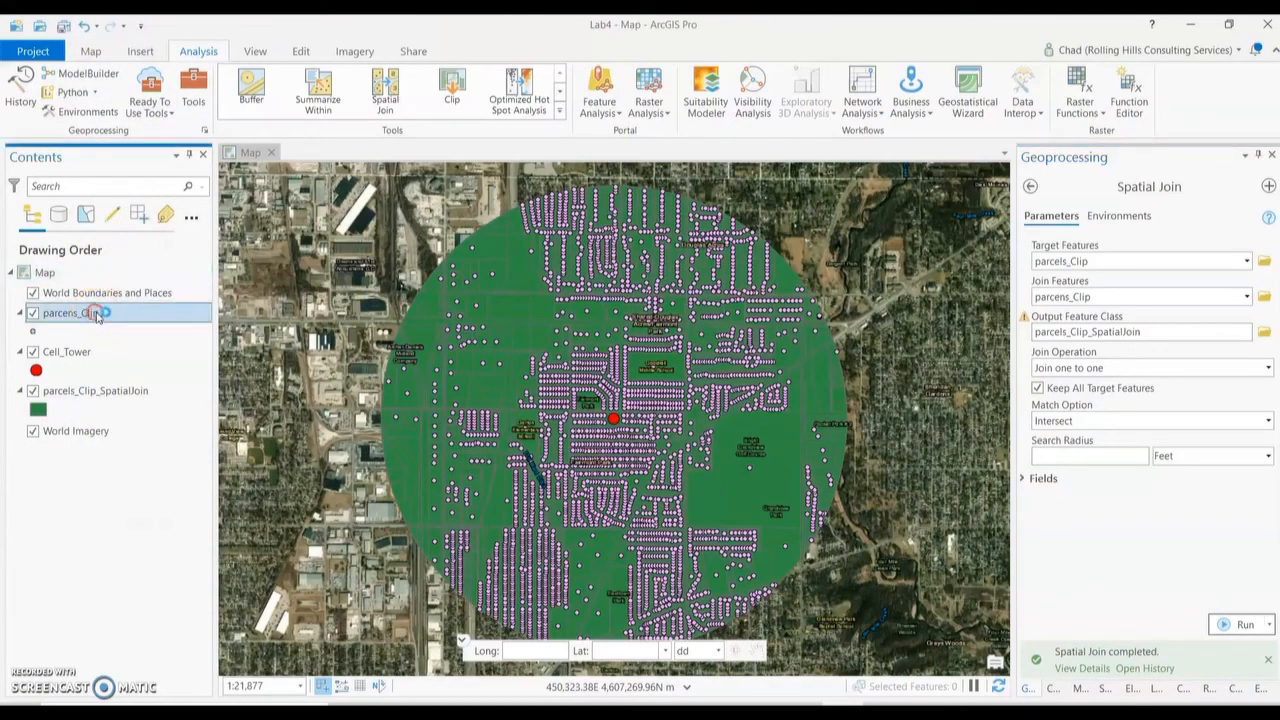
pyautogui.click(150, 198)
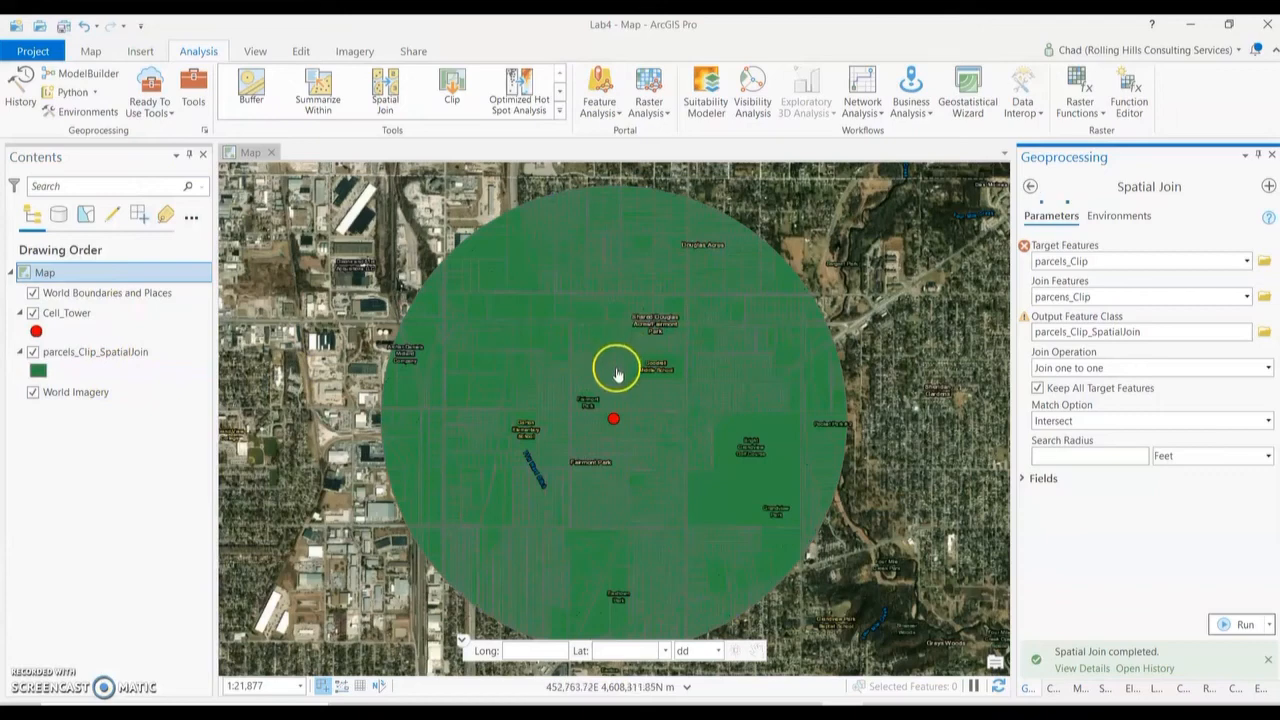
# Check the year_built column in the parcels_Clip_SpatialJoin attribute table, then close the table.
pyautogui.rightClick(142, 360)
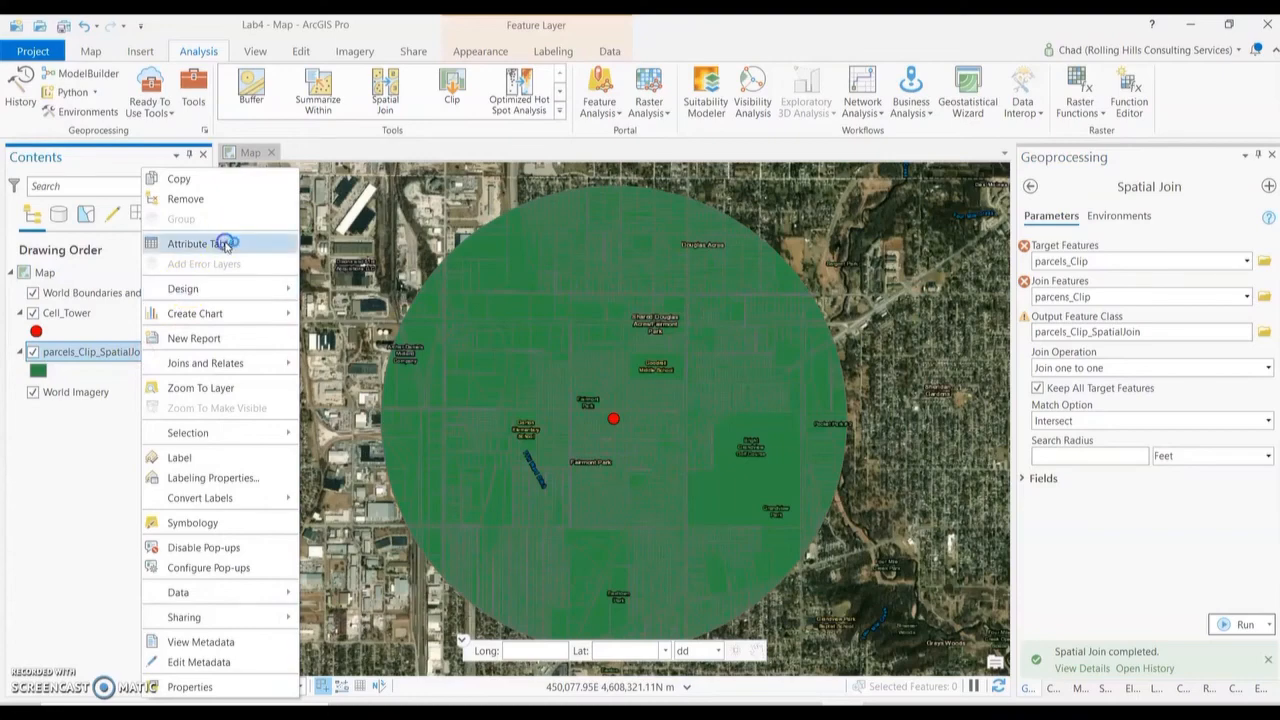
pyautogui.click(200, 244)
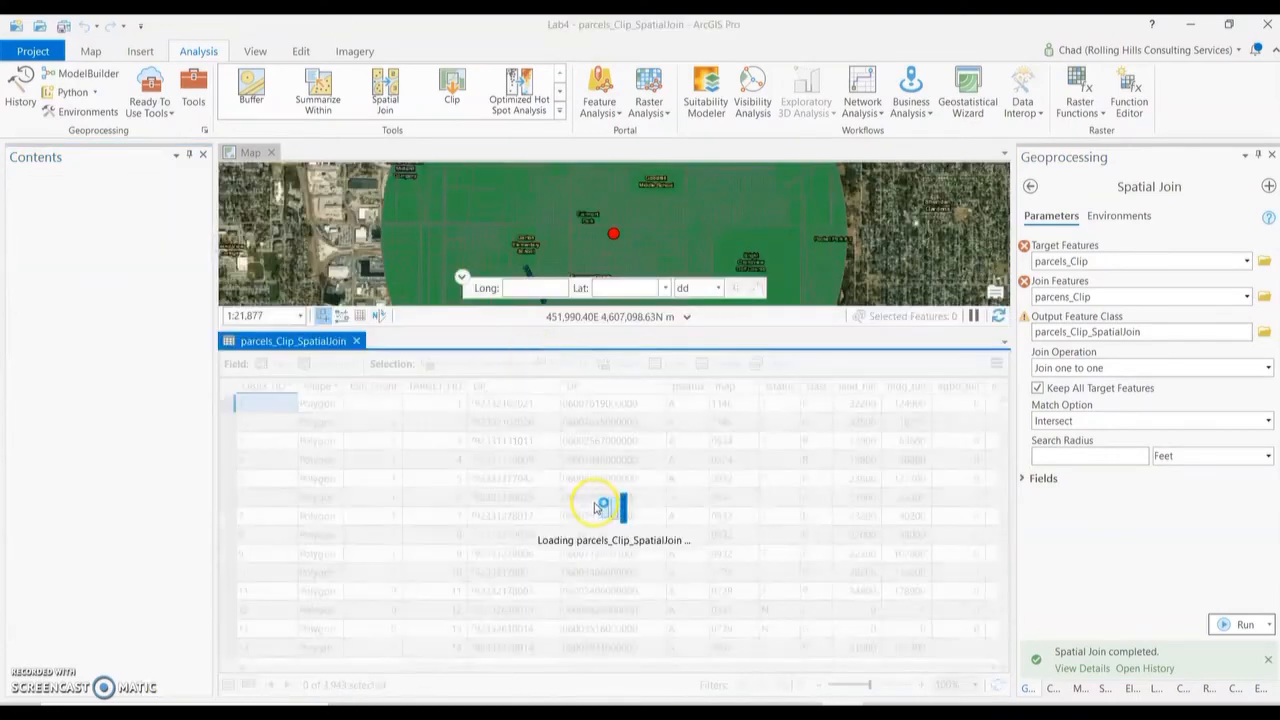
pyautogui.moveTo(376, 670); pyautogui.dragTo(898, 674)
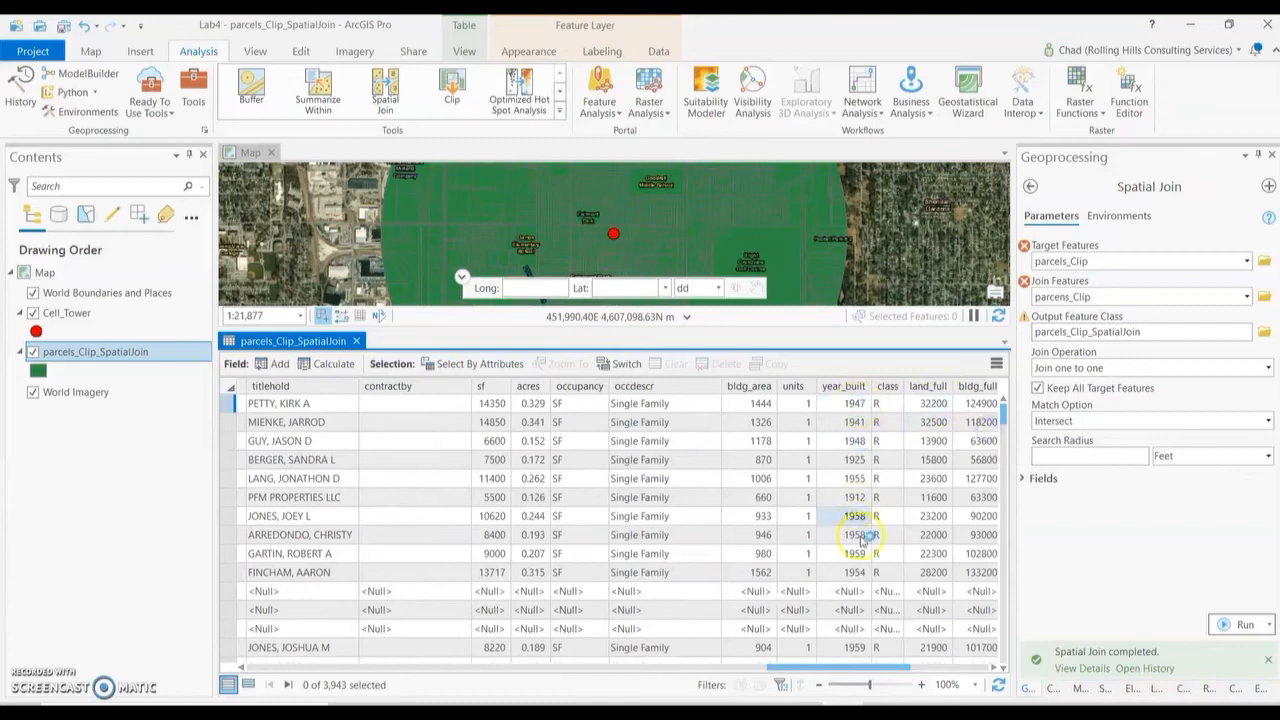
pyautogui.click(358, 341)
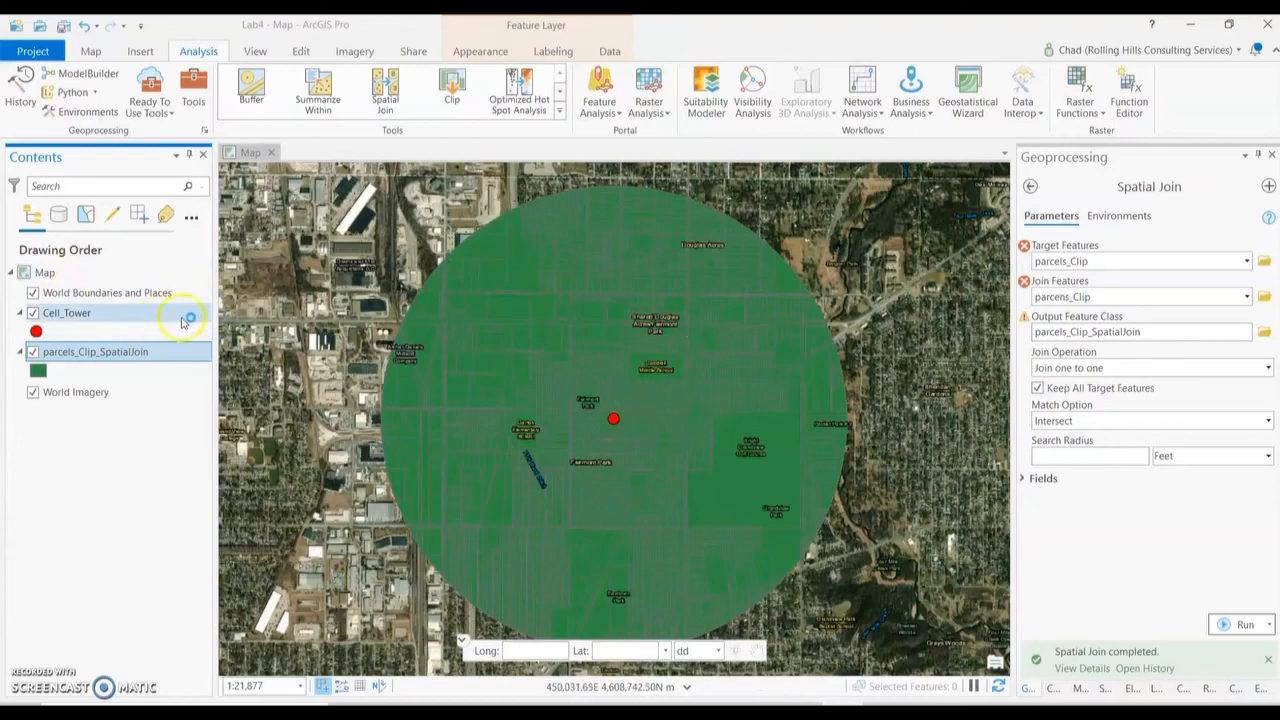
pyautogui.rightClick(113, 355)
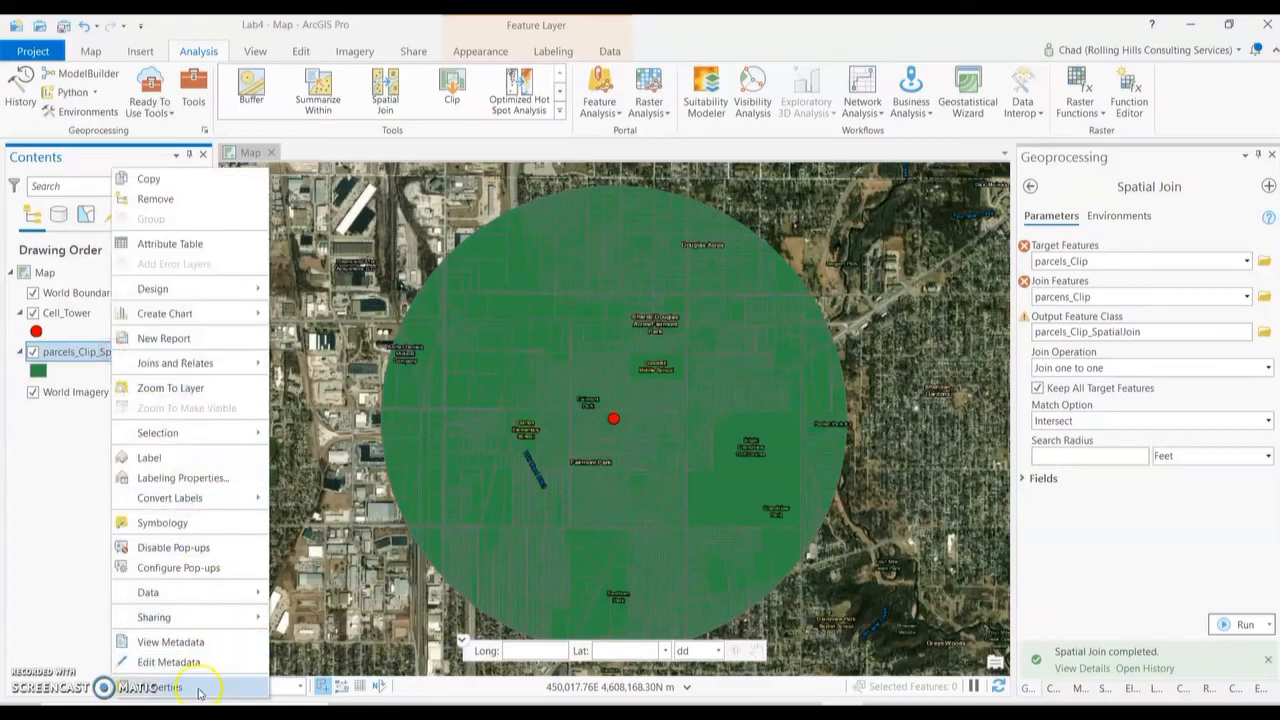
pyautogui.click(160, 687)
pyautogui.click(872, 513)
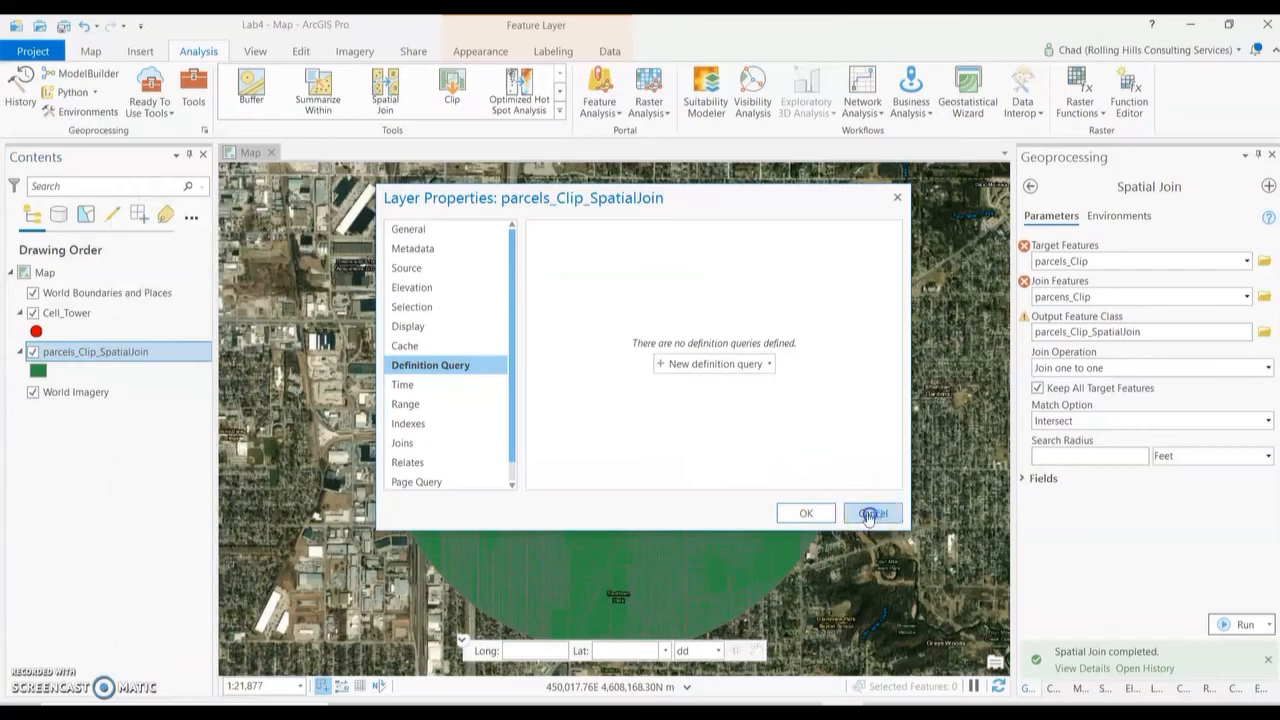
# Symbolize parcels_Clip_SpatialJoin with Graduated Colors based on the year_built field.
pyautogui.click(71, 355)
pyautogui.rightClick(71, 355)
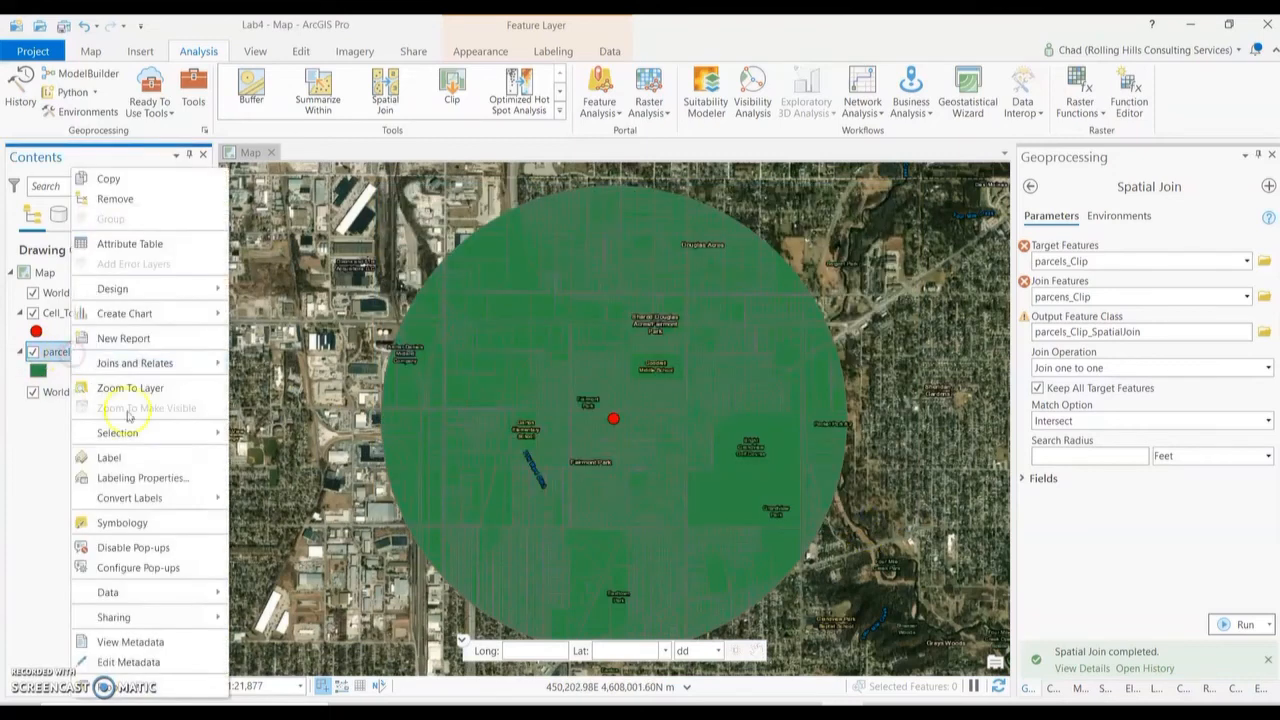
pyautogui.click(163, 522)
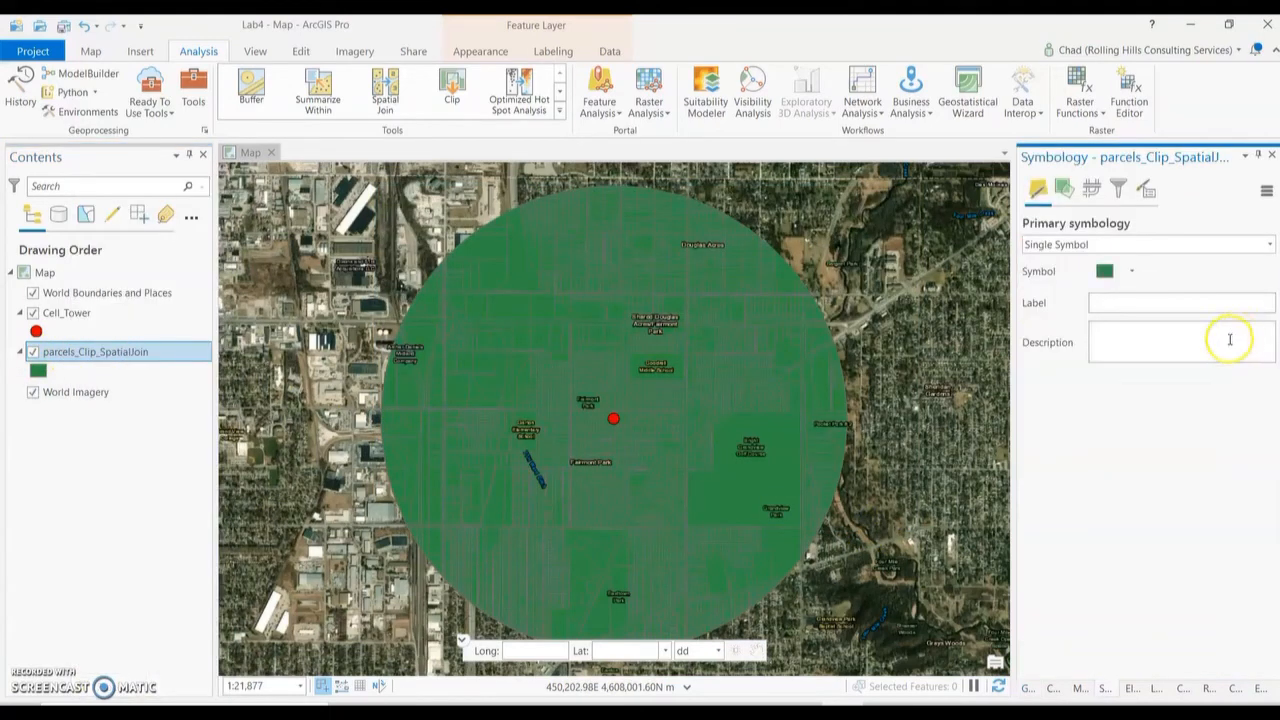
pyautogui.click(1269, 246)
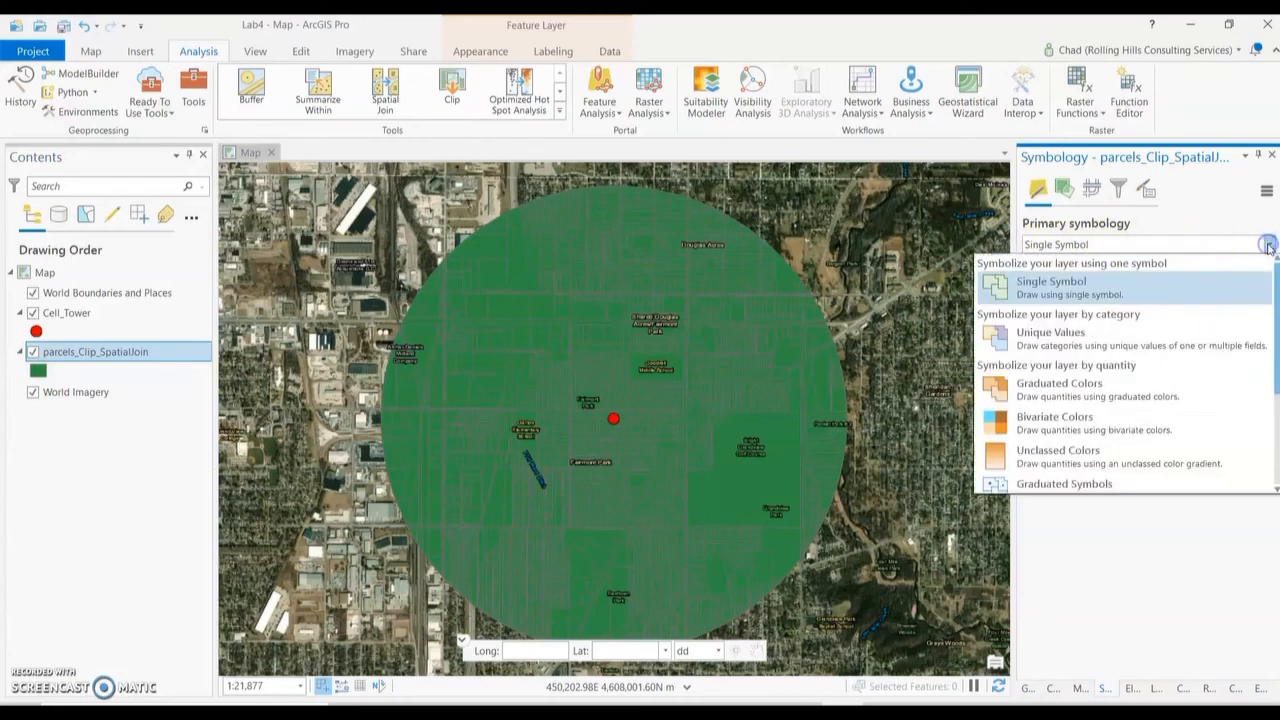
pyautogui.click(1085, 389)
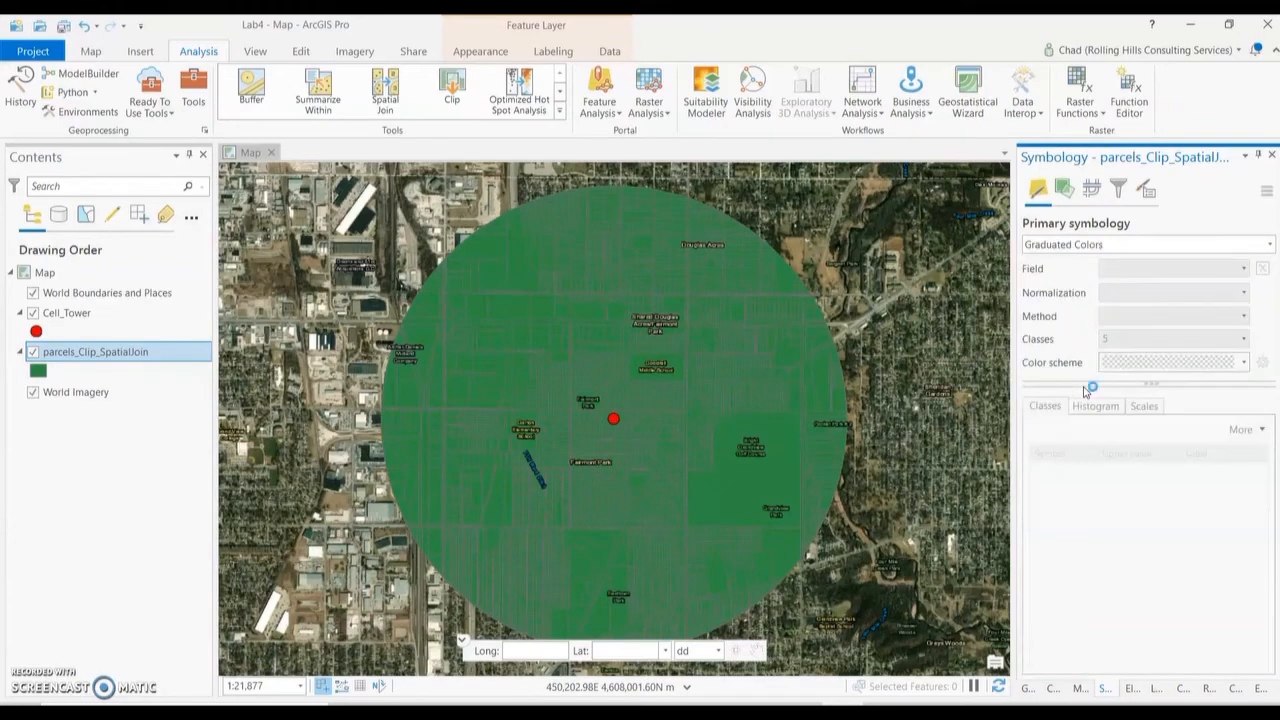
pyautogui.click(1128, 270)
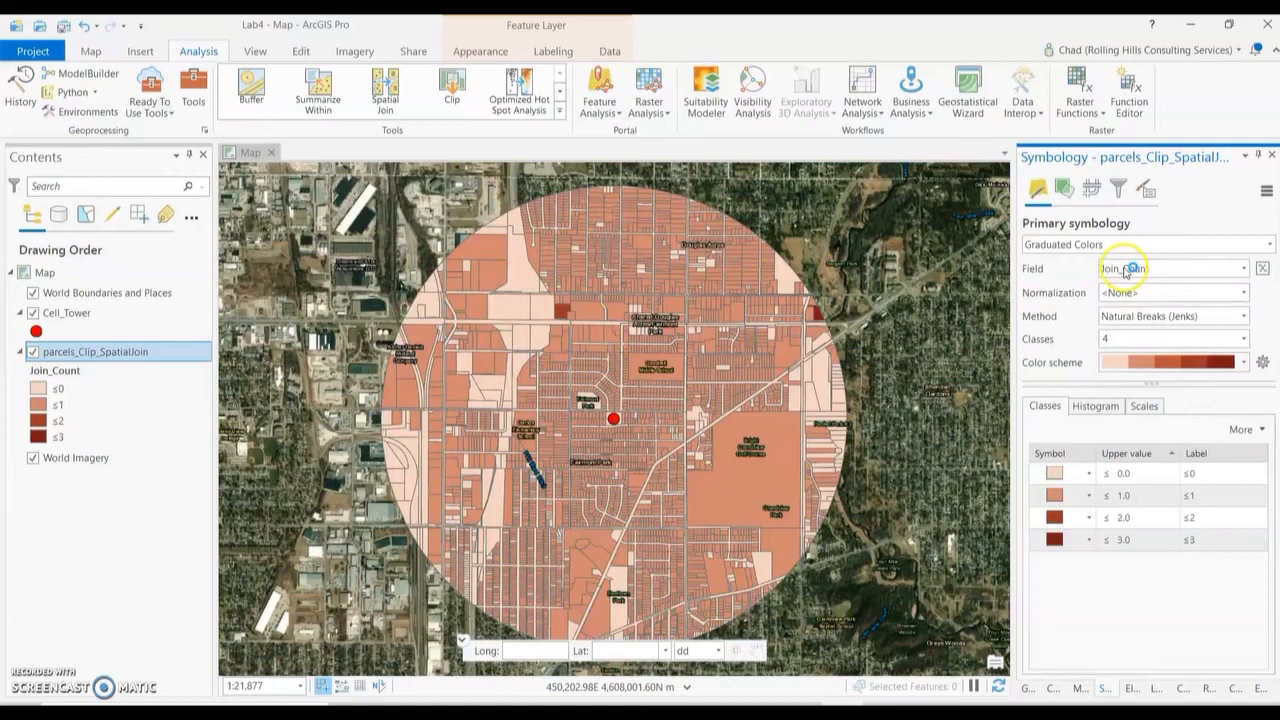
pyautogui.click(1245, 269)
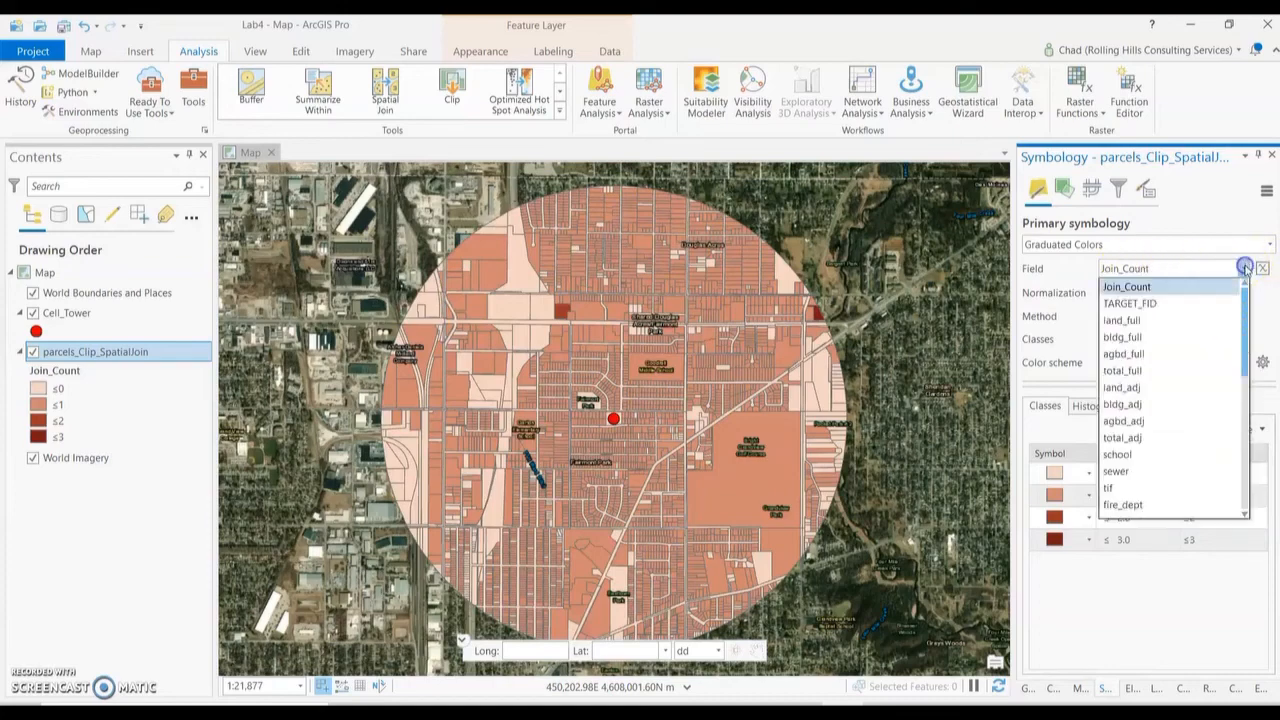
pyautogui.scroll(-4, 1180, 414)
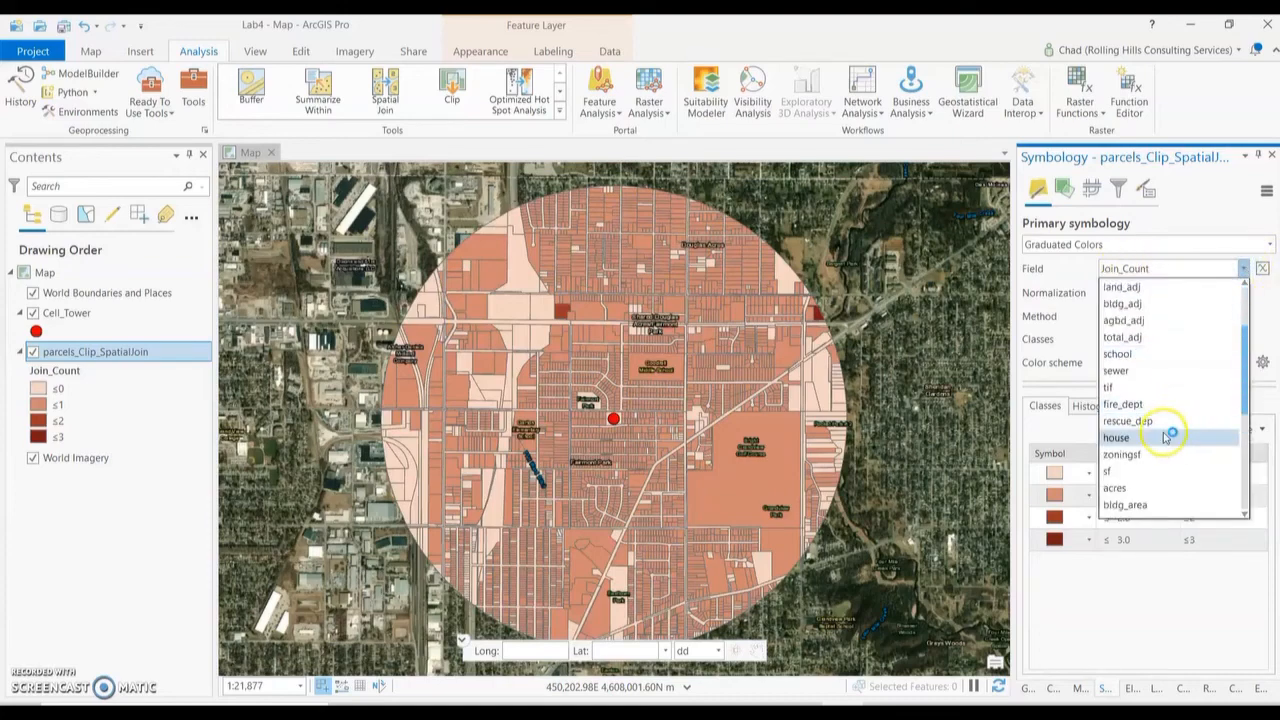
pyautogui.click(1160, 438)
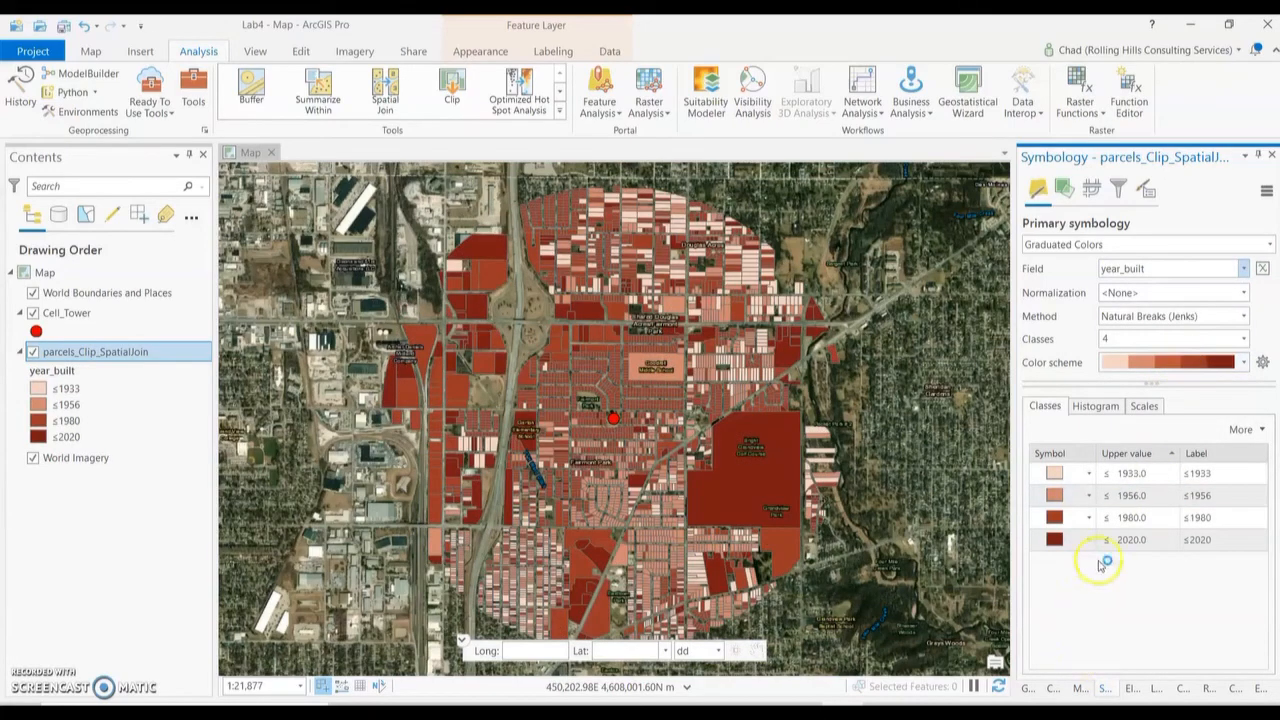
# Review the year_built class breaks and recolor the parcels with the multicolor scheme running from blue through green and orange to pink.
pyautogui.click(1053, 541)
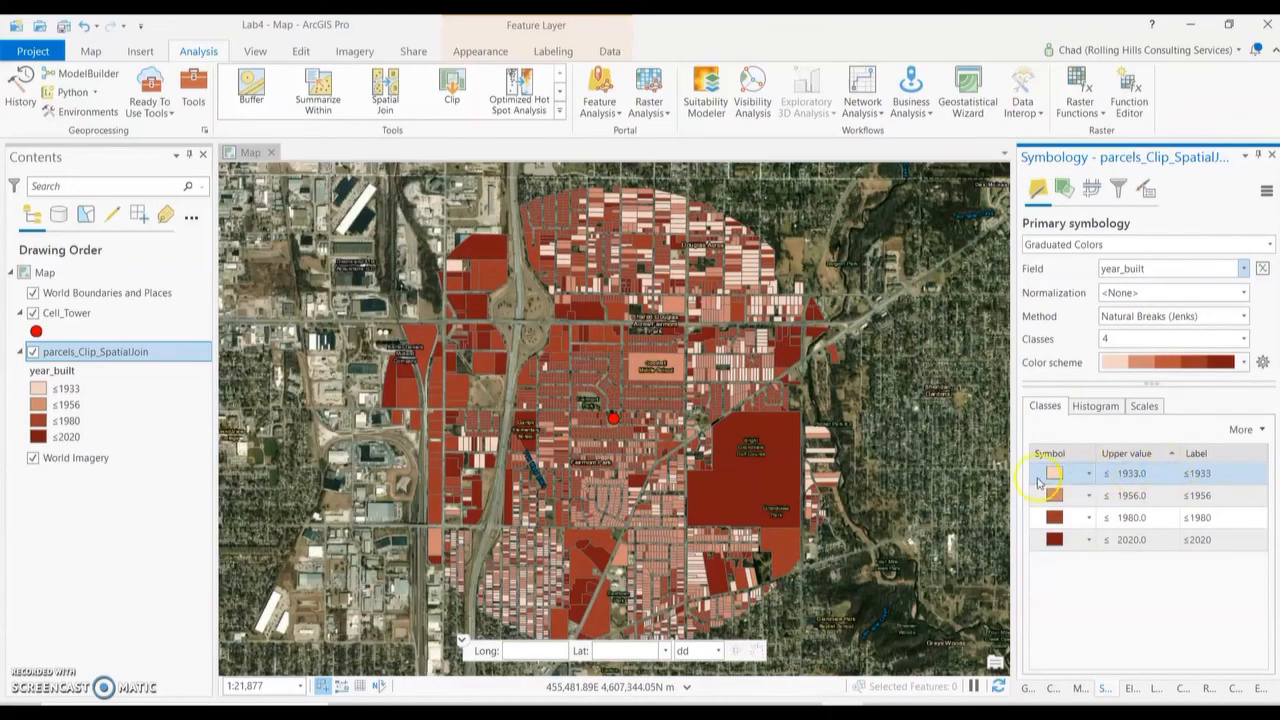
pyautogui.click(1130, 492)
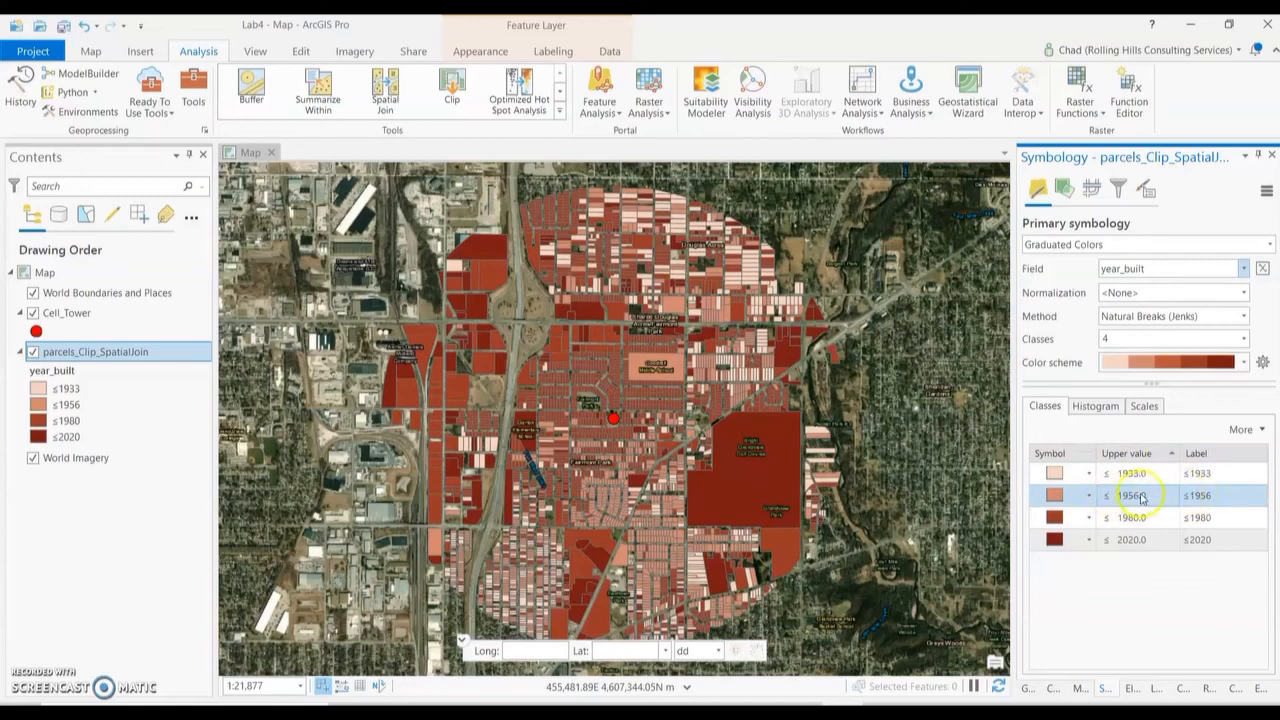
pyautogui.click(1146, 476)
pyautogui.click(1136, 518)
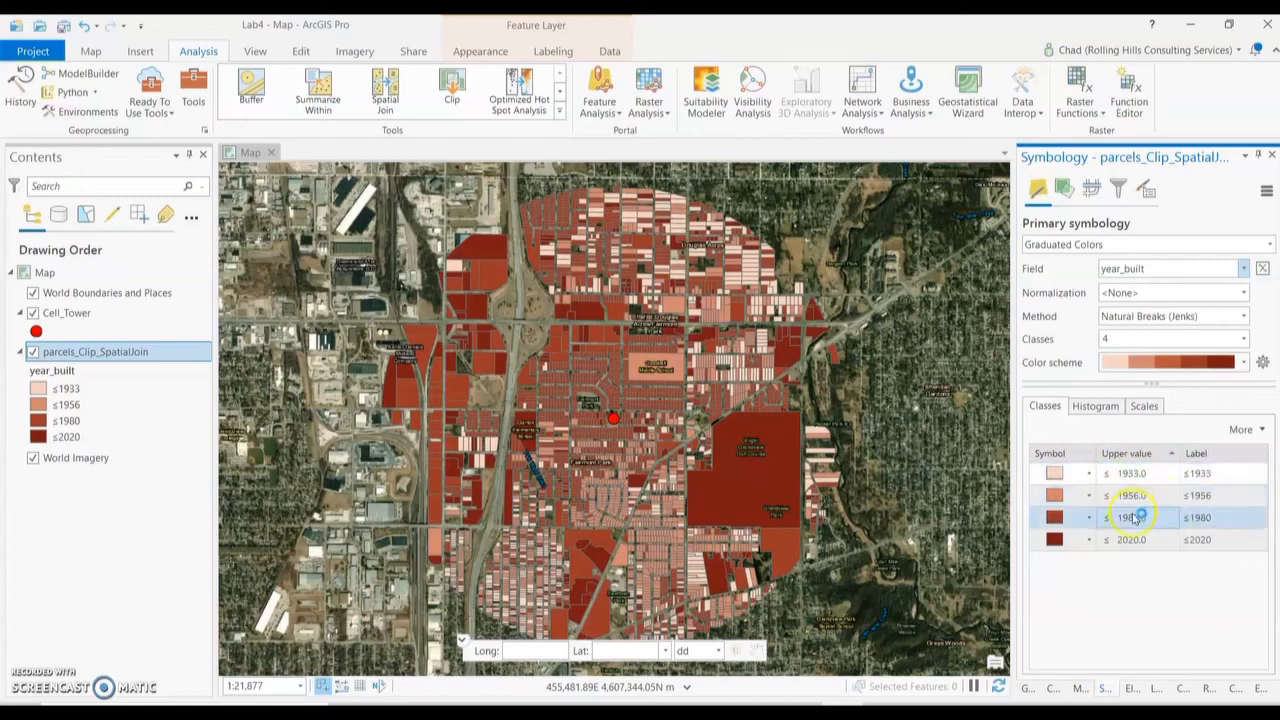
pyautogui.click(1136, 540)
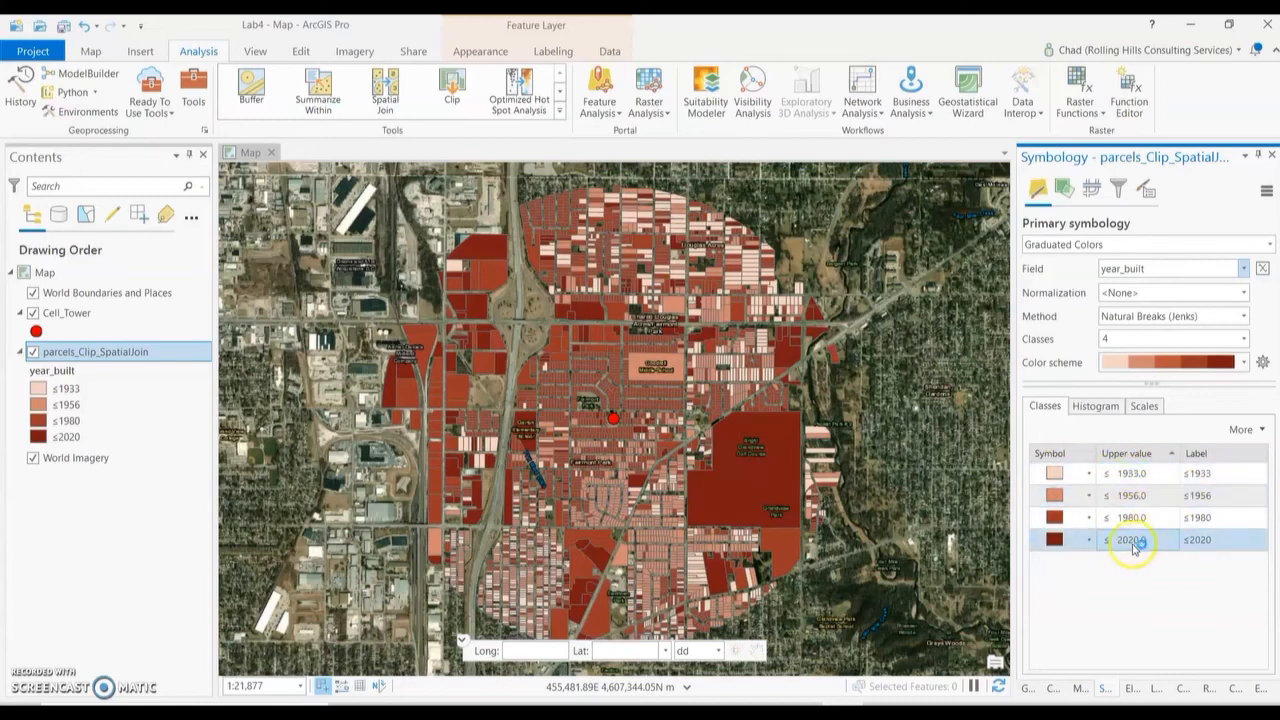
pyautogui.click(1245, 363)
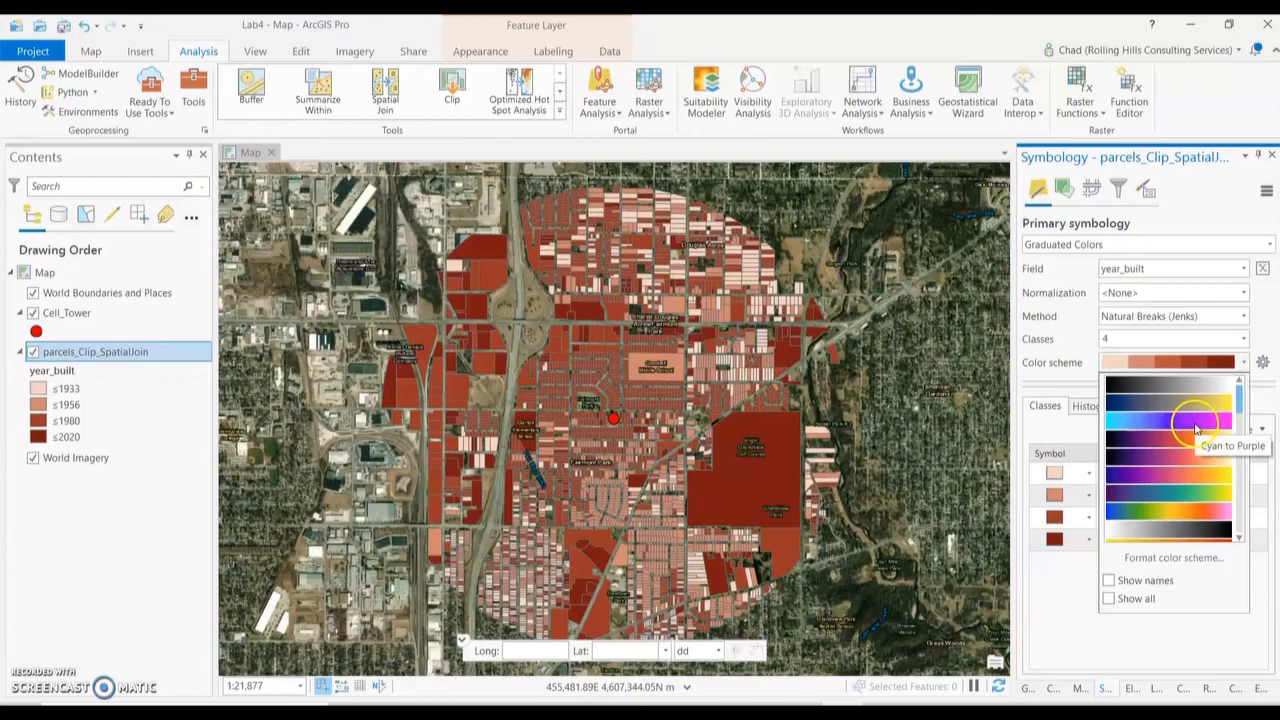
pyautogui.click(1180, 511)
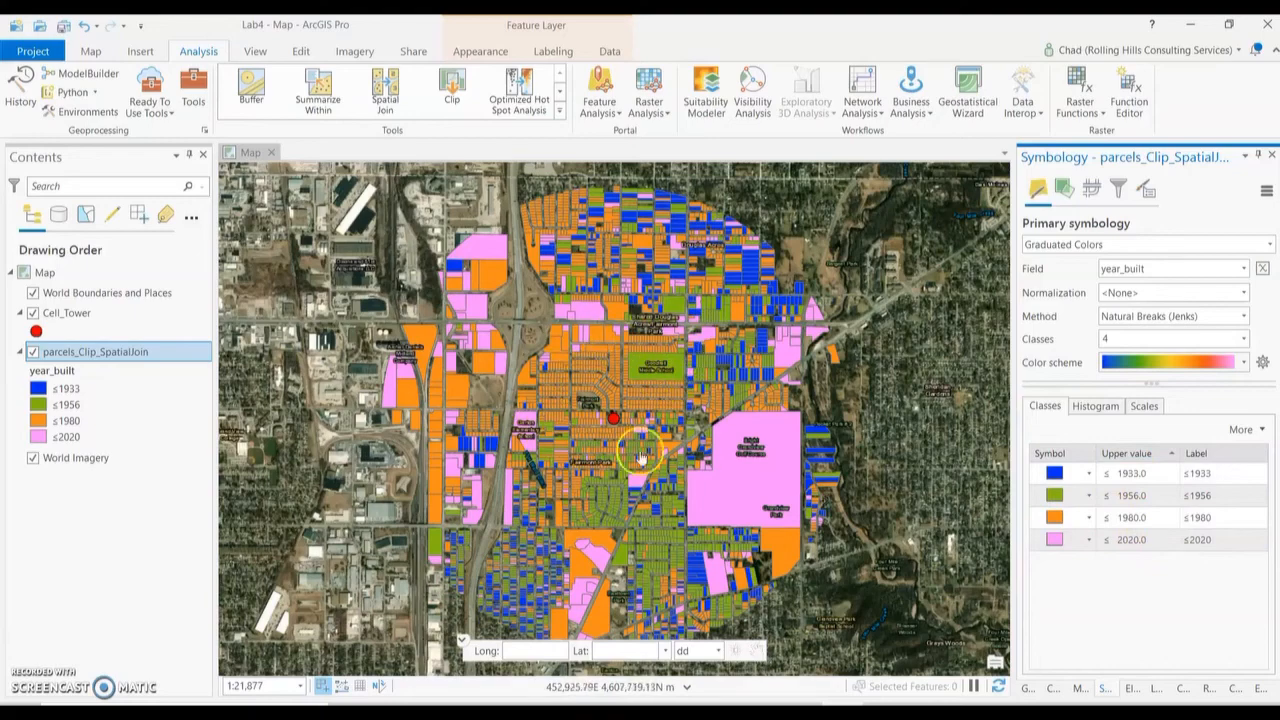
# Check the 1980 and 1956 classes against the project goal in the Word document, then return to ArcGIS Pro.
pyautogui.click(1125, 517)
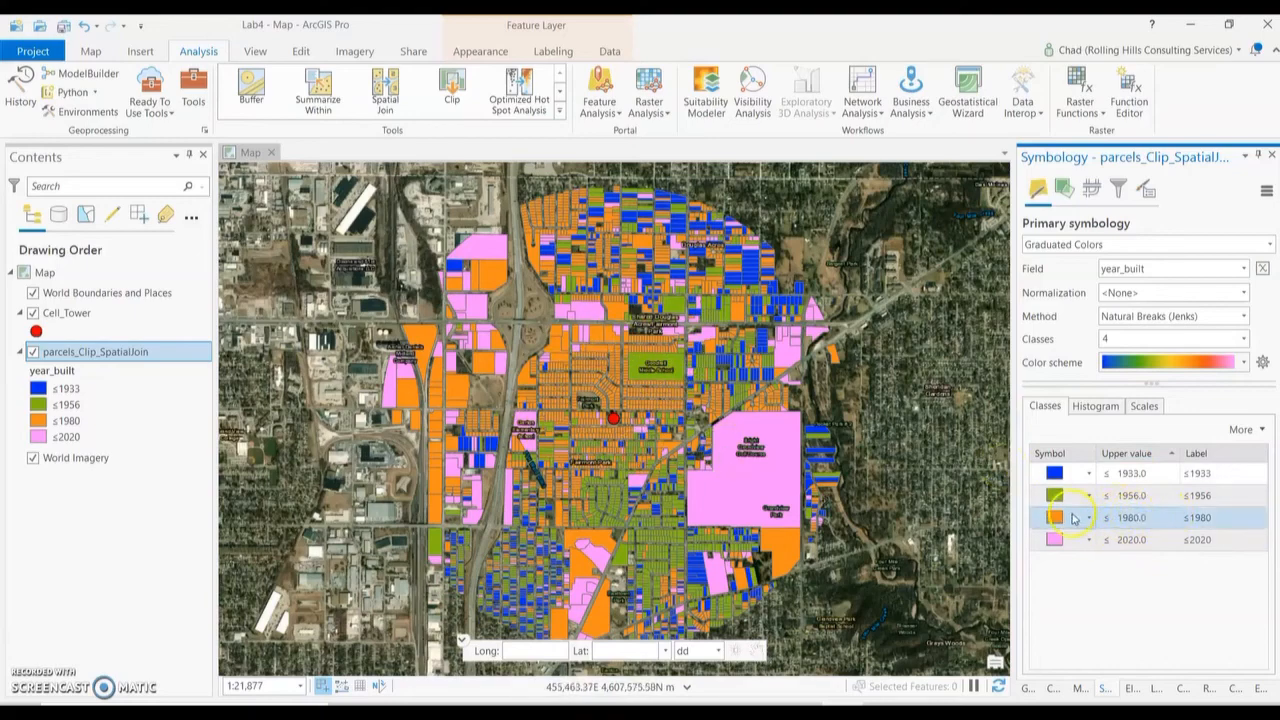
pyautogui.click(1162, 495)
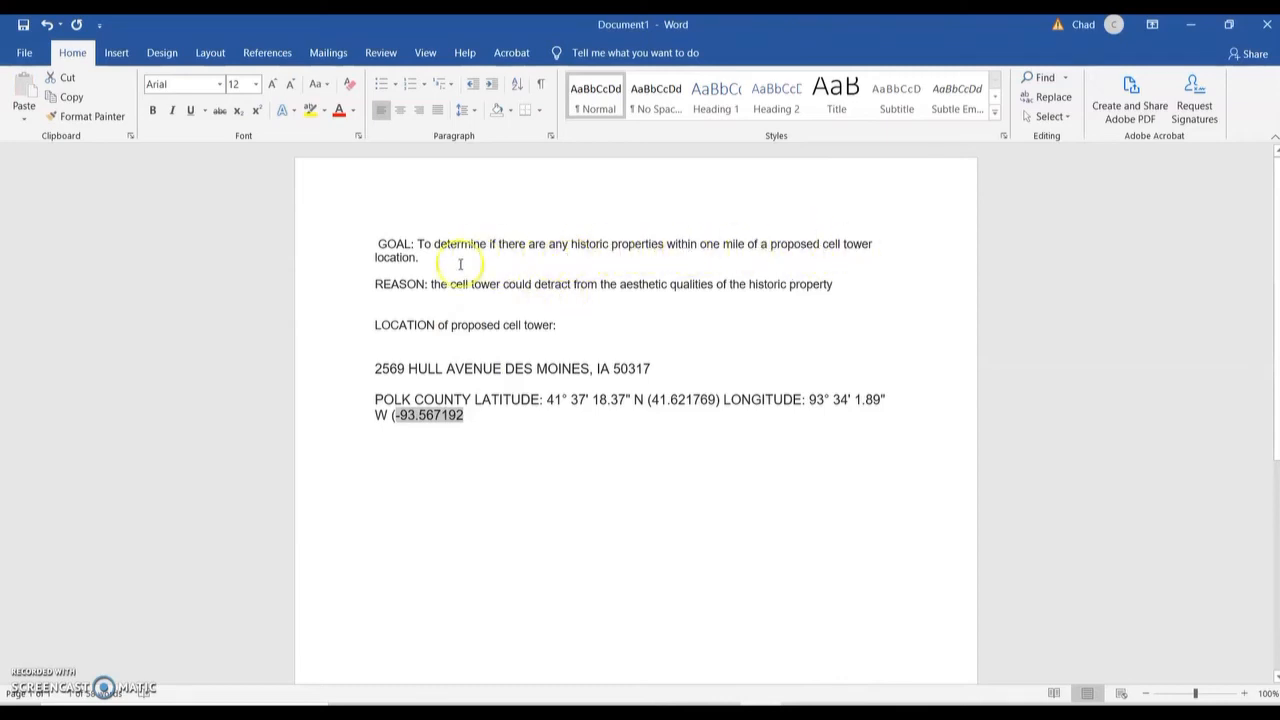
pyautogui.click(1189, 24)
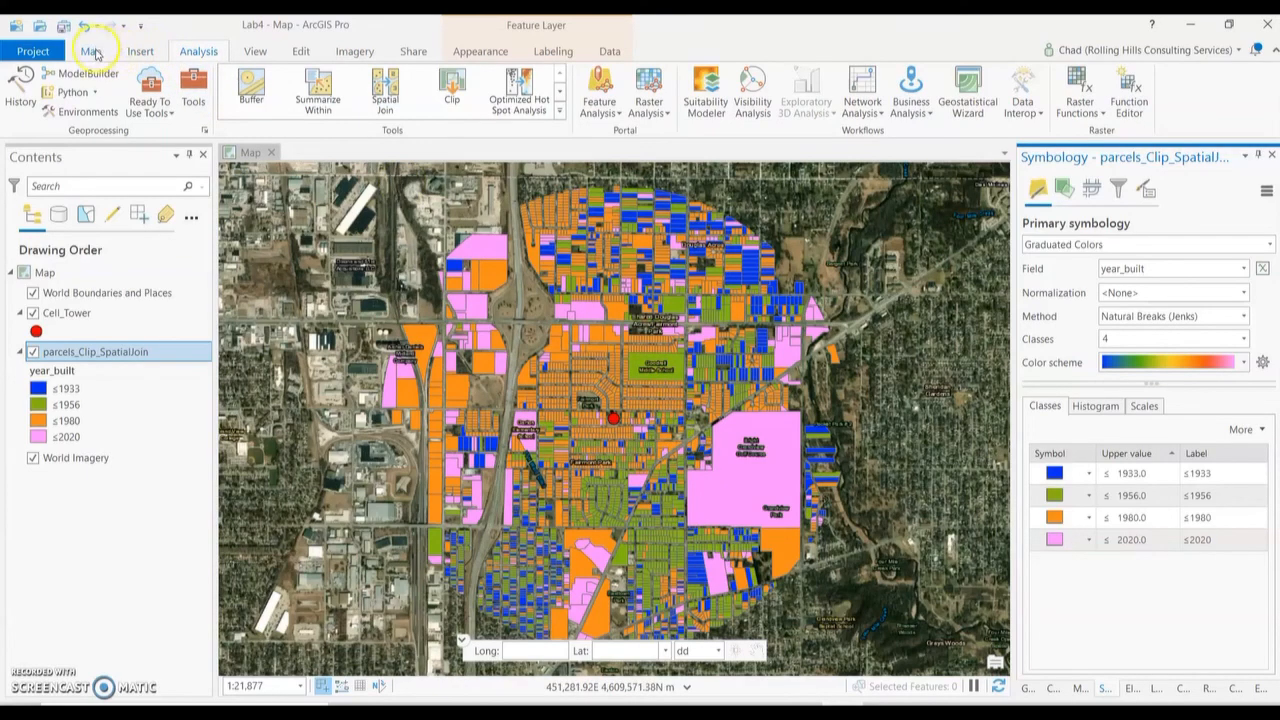
# Create a new layout with the ANSI portrait Letter page size, 8.5 by 11 inches.
pyautogui.click(140, 52)
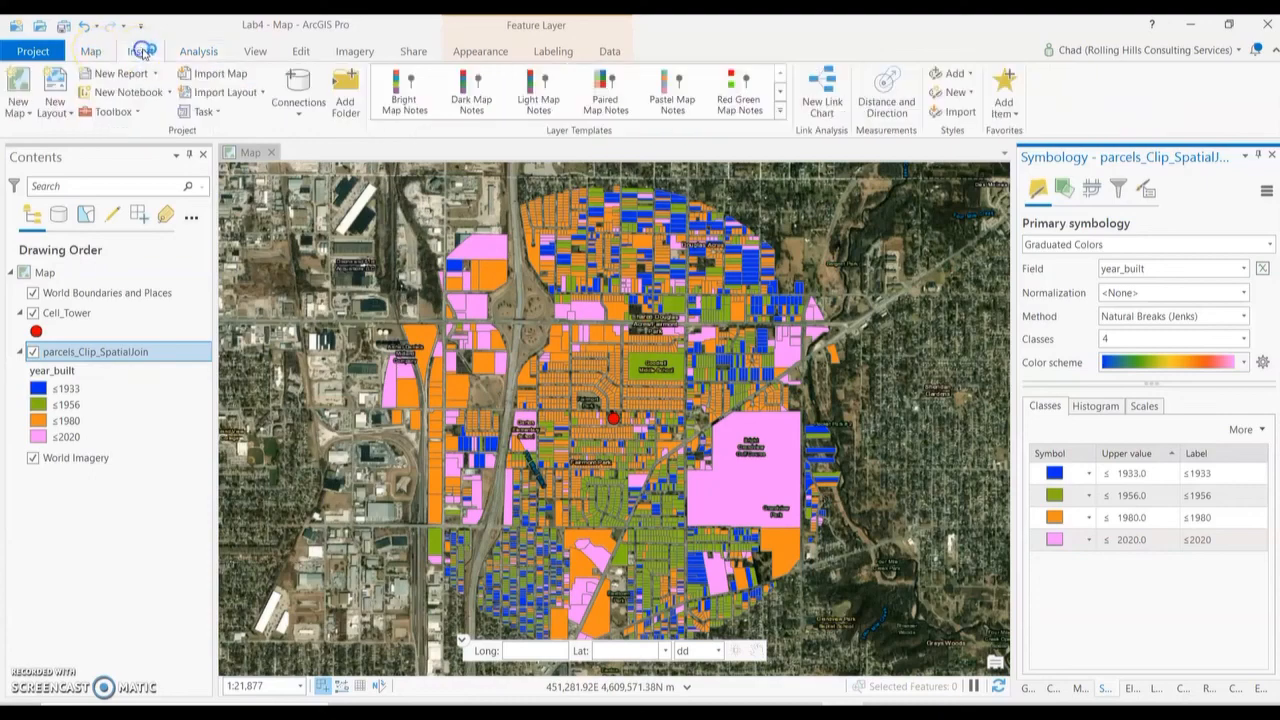
pyautogui.click(57, 85)
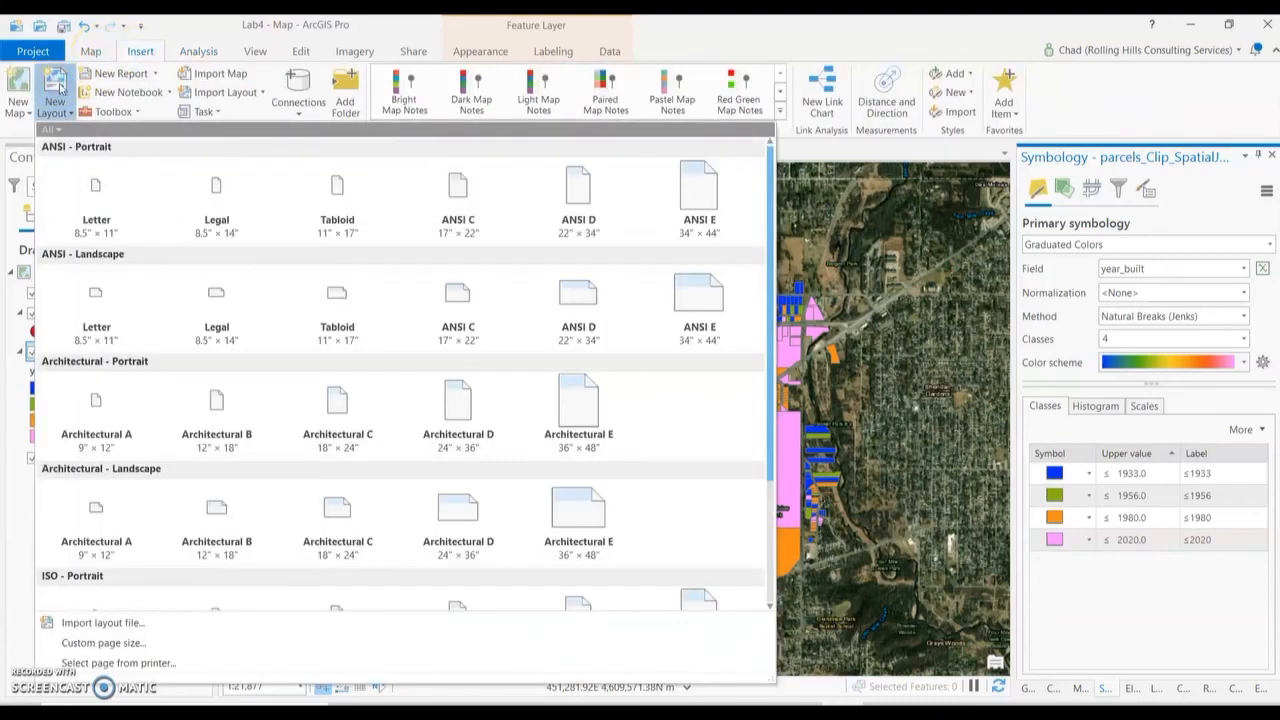
pyautogui.click(93, 178)
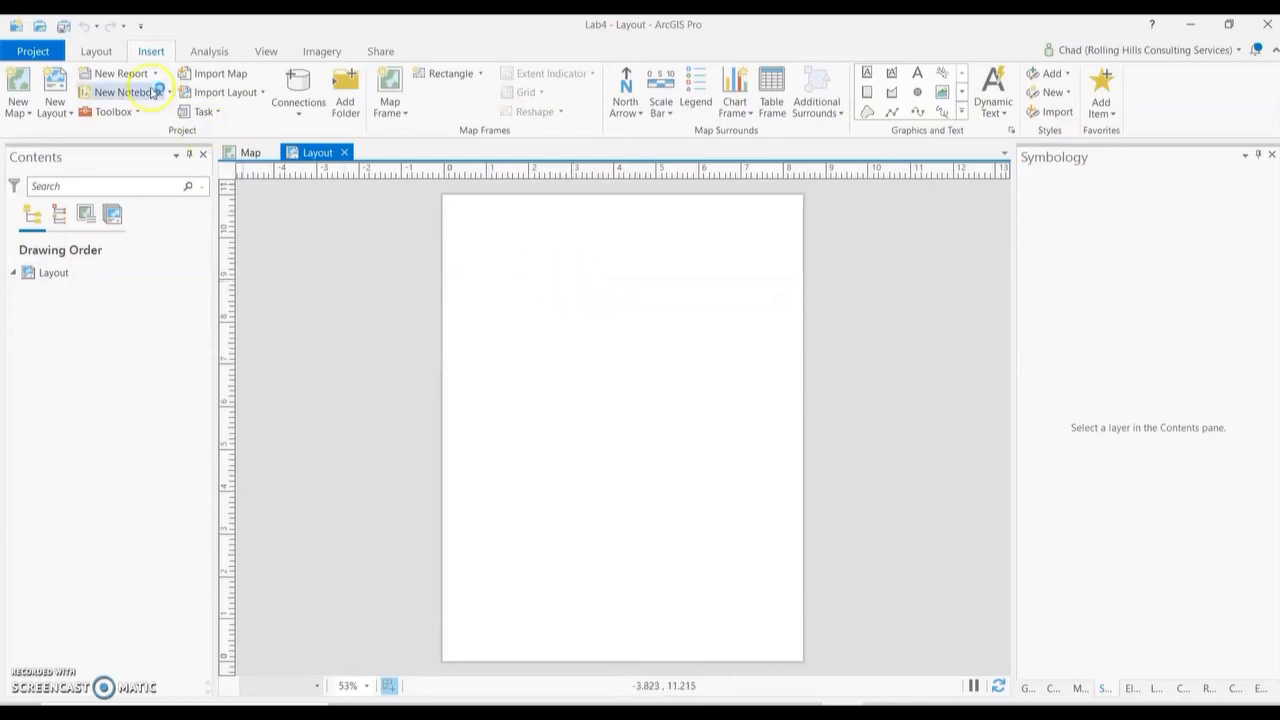
# Insert a map frame of the 1:21,877 map view, about 7.3 by 6.6 inches, across the upper part of the page.
pyautogui.click(390, 106)
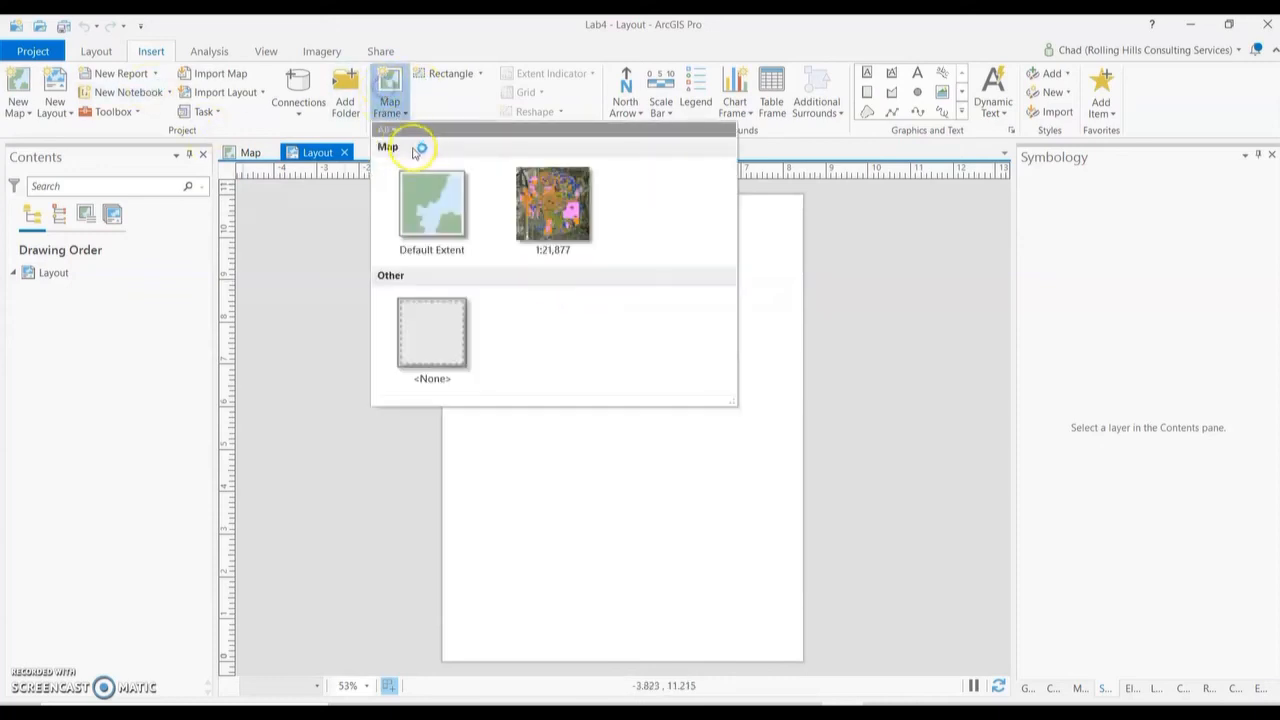
pyautogui.click(518, 200)
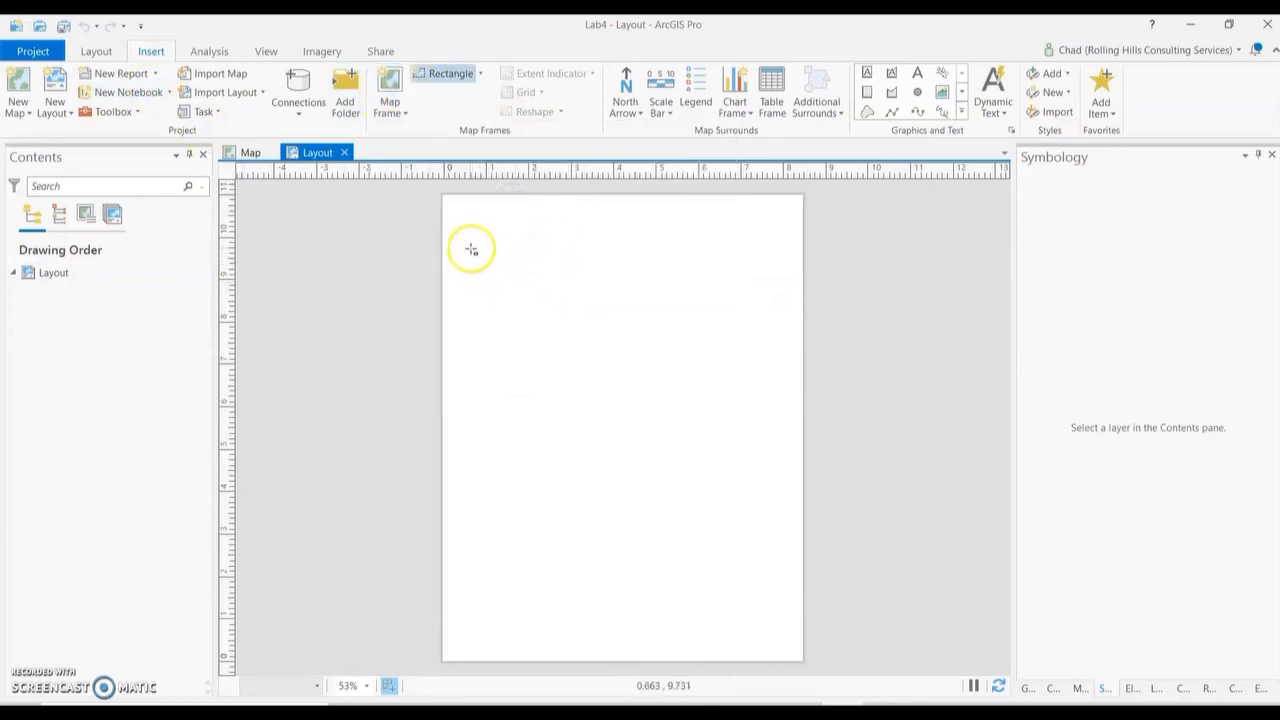
pyautogui.moveTo(471, 249)
pyautogui.mouseDown()
pyautogui.moveTo(649, 391)
pyautogui.moveTo(781, 530)
pyautogui.mouseUp()
pyautogui.click(651, 369)
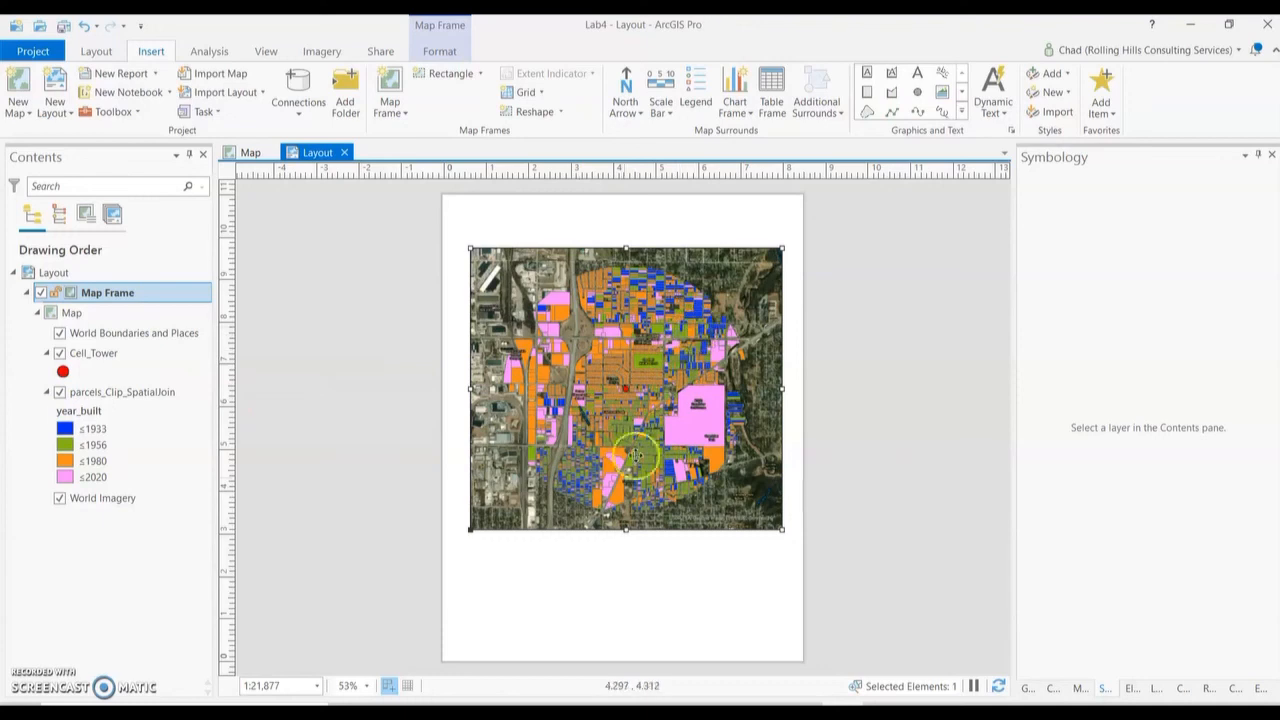
pyautogui.click(583, 352)
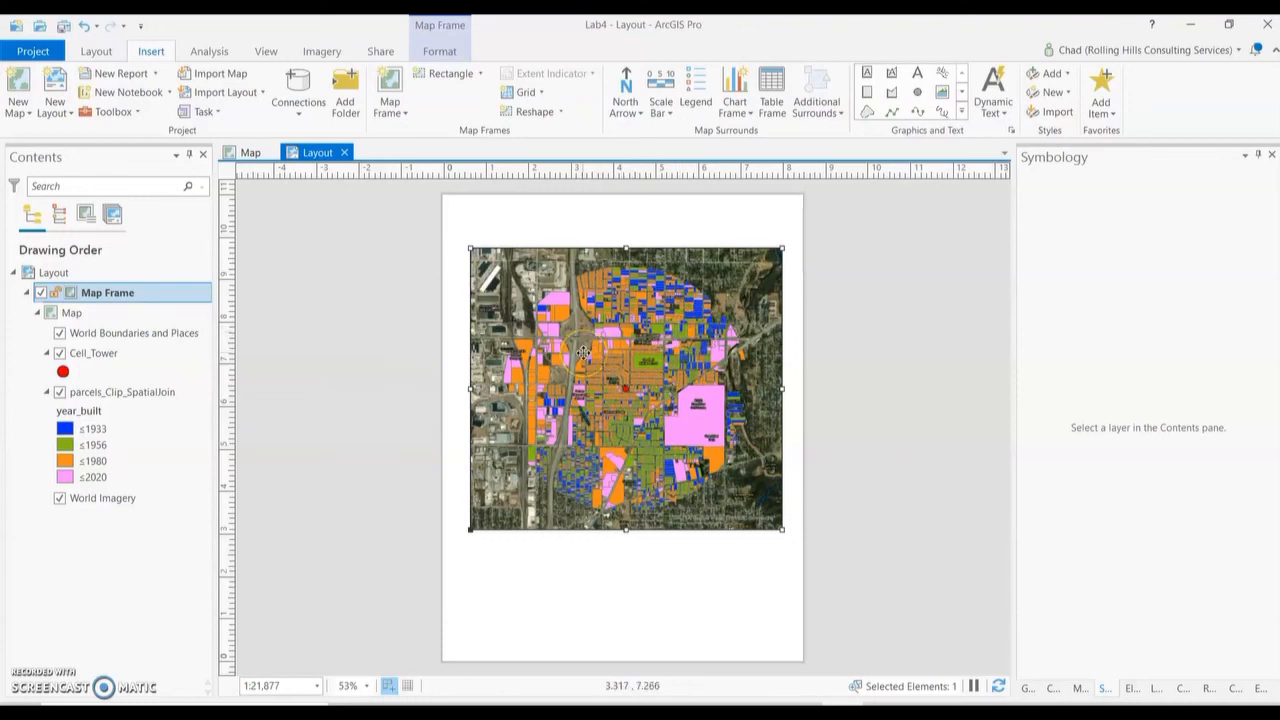